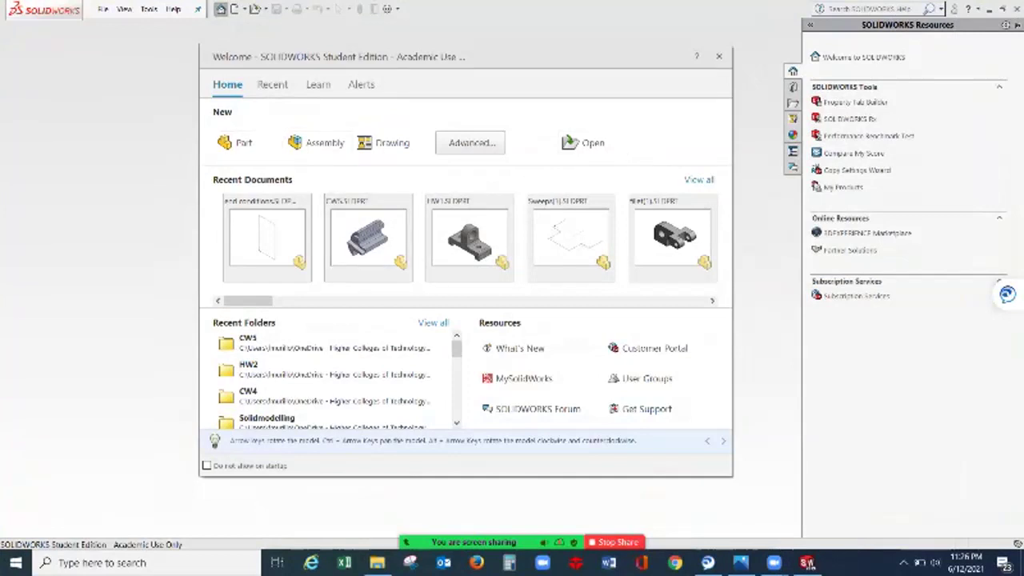
# - Review the CW6.png drawing in Photos and return to SOLIDWORKS to start a new part
pyautogui.click(741, 562)
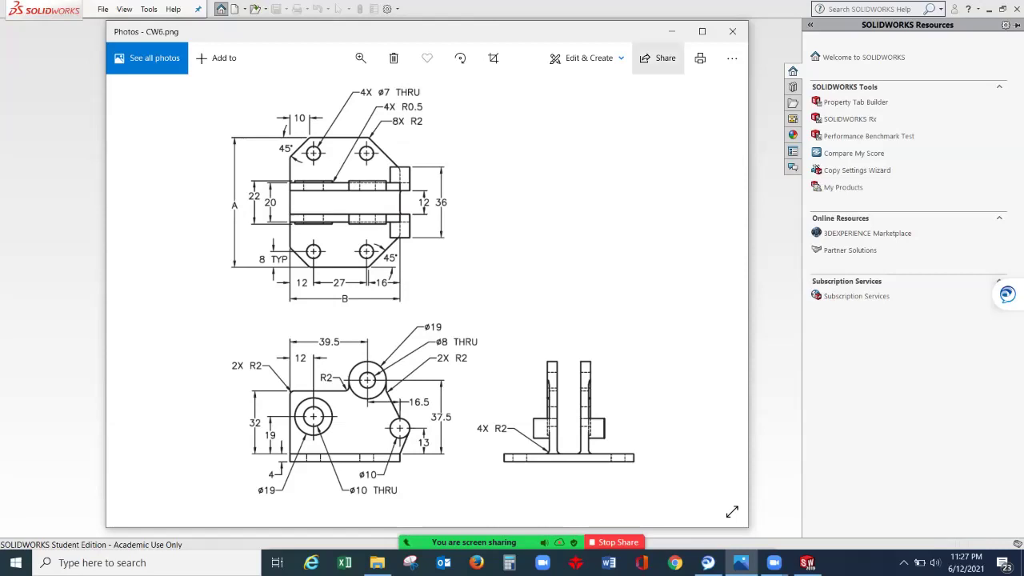
pyautogui.click(671, 31)
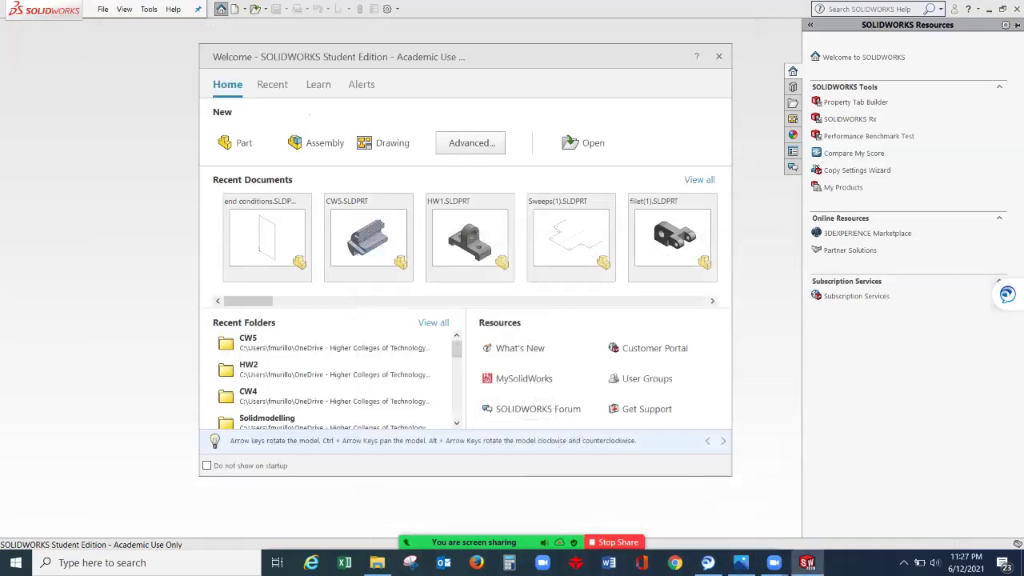
pyautogui.press('Escape')
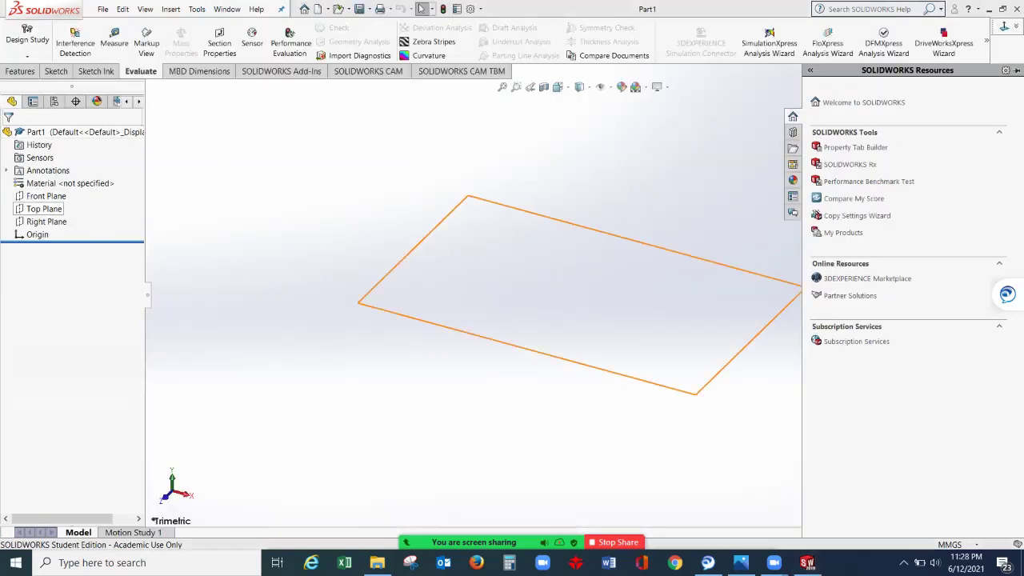
# - Sketch a center rectangle about 93 mm wide and 99 mm high on the Top Plane, centred on the origin
pyautogui.click(44, 208)
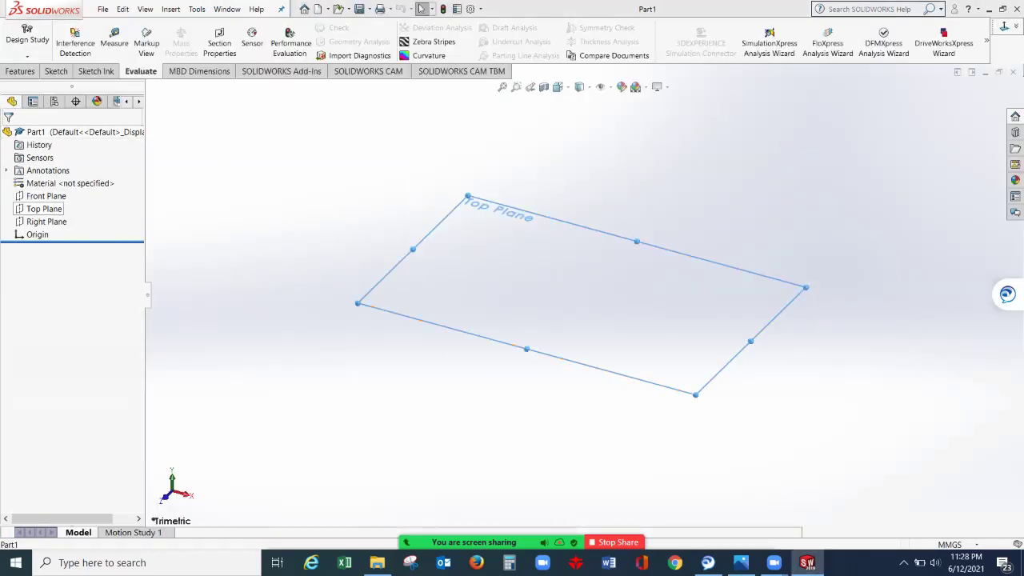
pyautogui.click(56, 190)
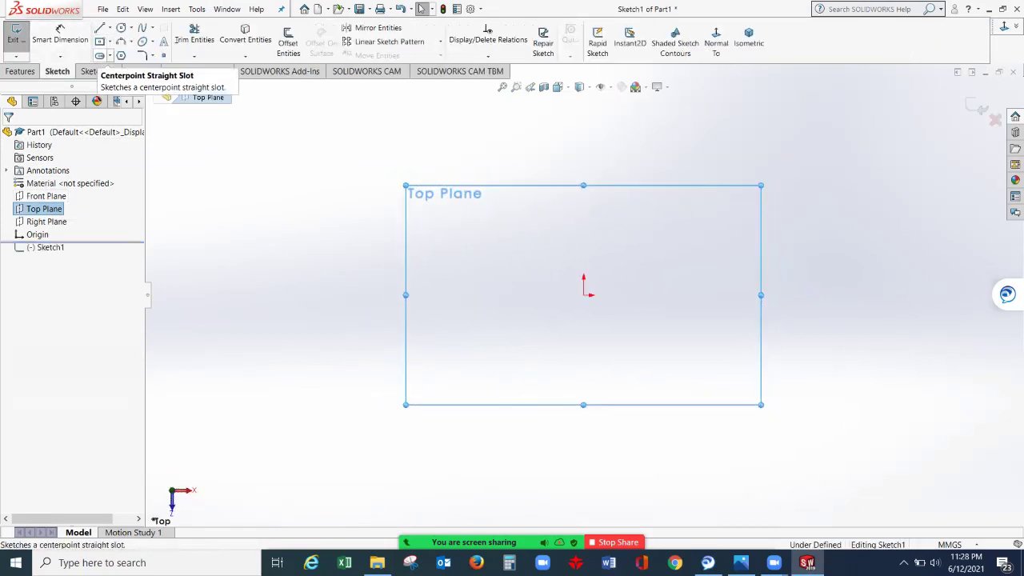
pyautogui.click(99, 41)
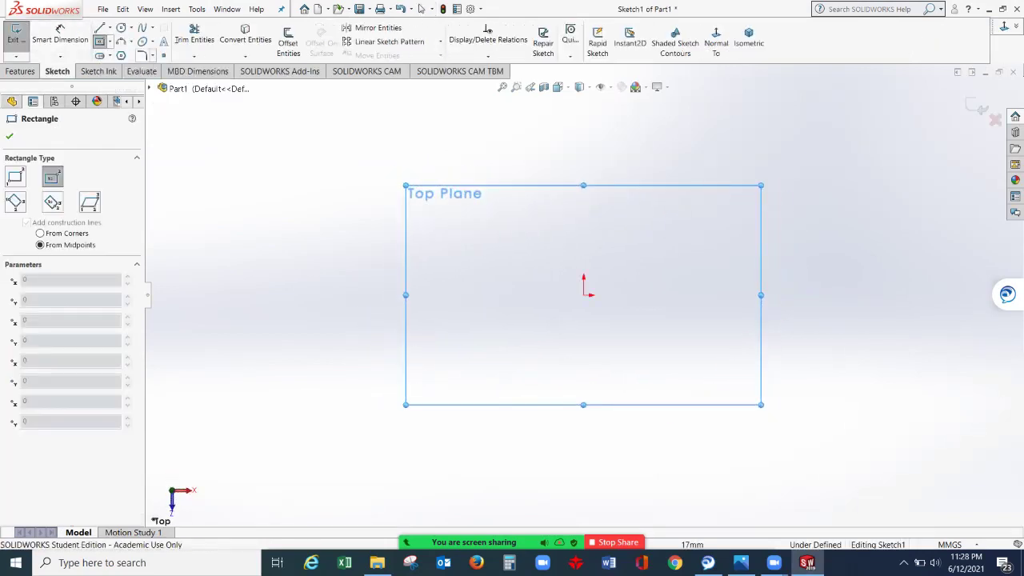
pyautogui.click(583, 295)
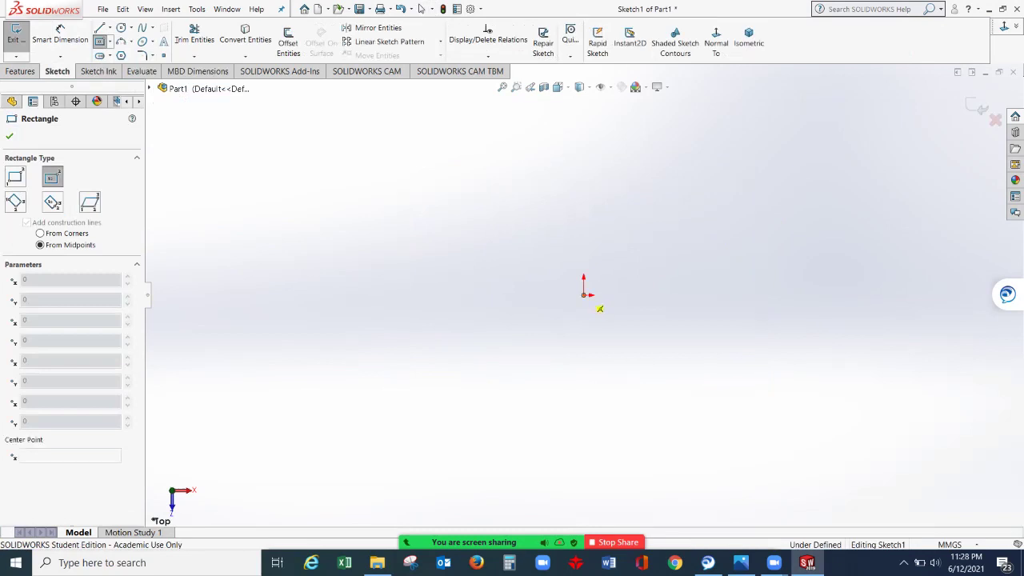
pyautogui.click(722, 196)
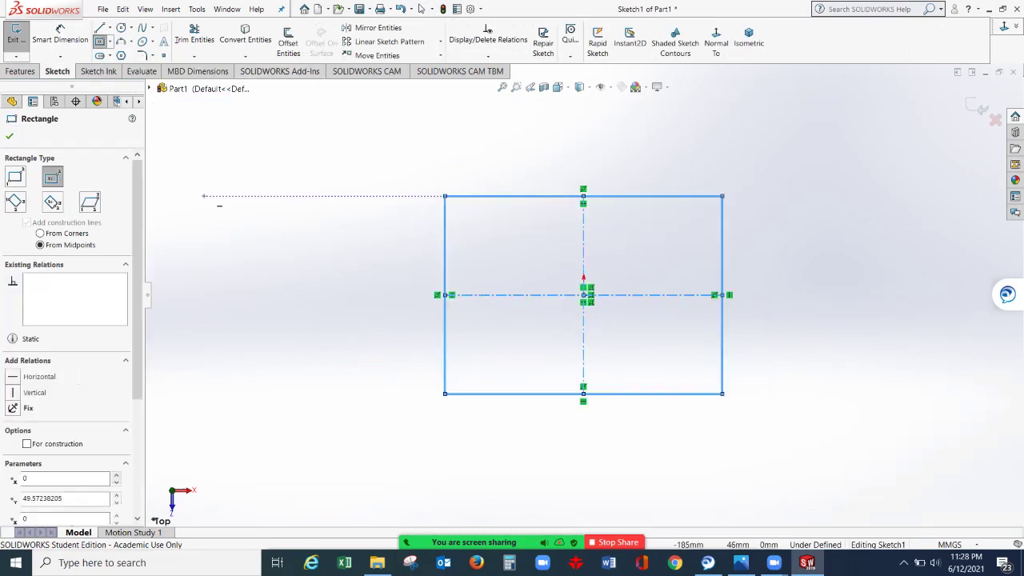
pyautogui.click(10, 136)
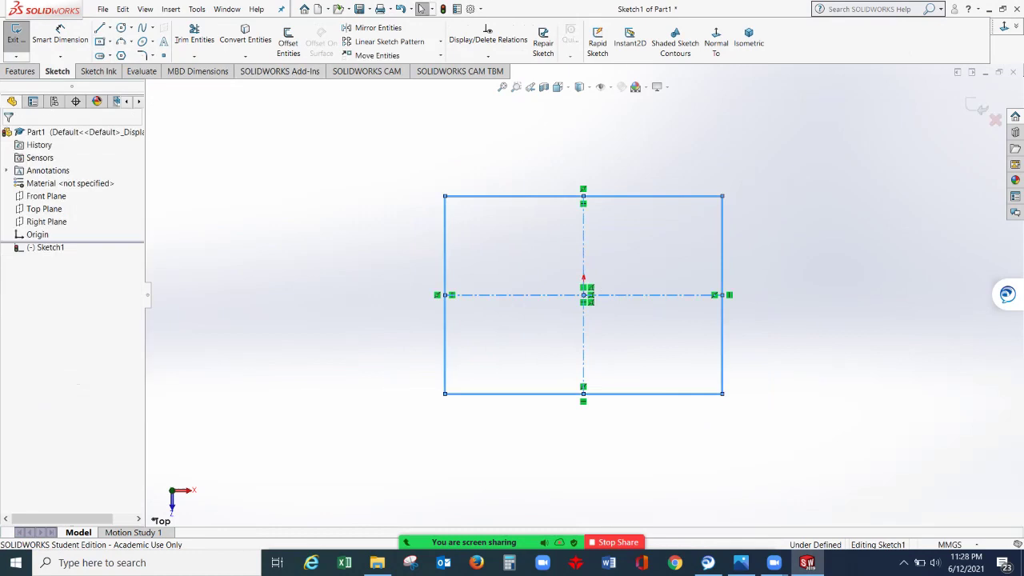
# - Dimension the rectangle's vertical side to 66 mm and its horizontal side to 56 mm
pyautogui.click(60, 34)
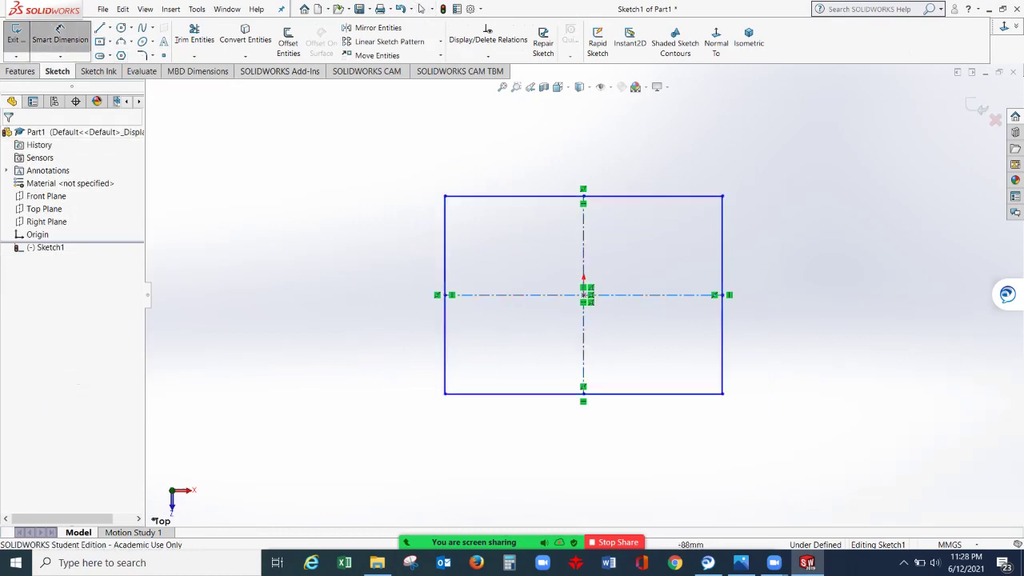
pyautogui.click(445, 320)
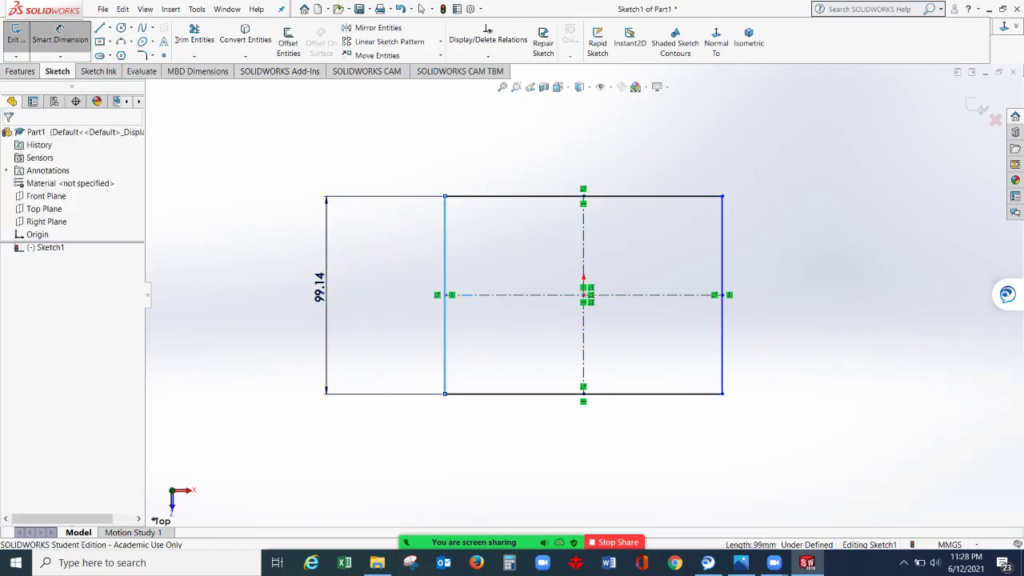
pyautogui.click(320, 287)
pyautogui.write('66')
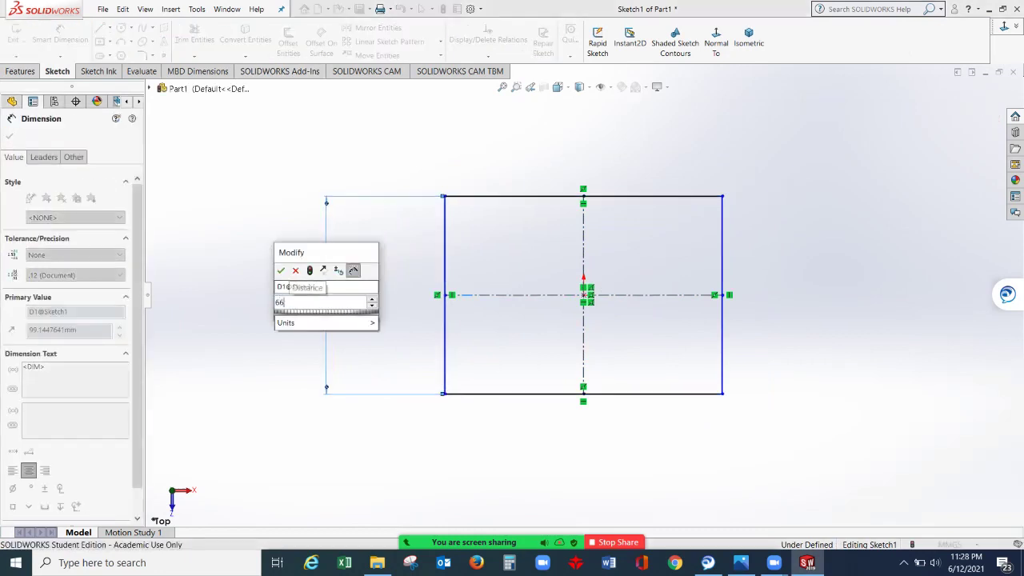
pyautogui.press('Return')
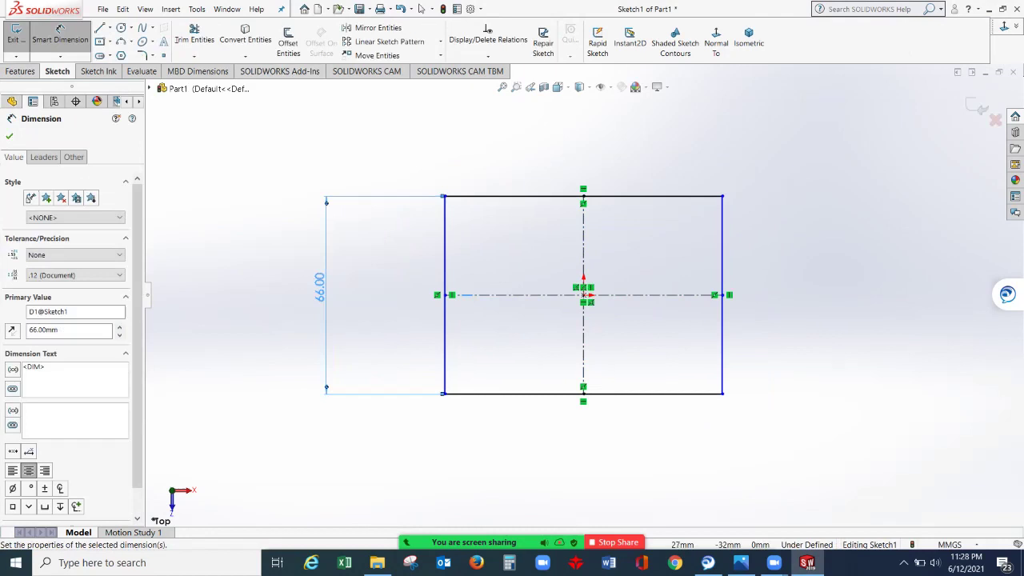
pyautogui.click(660, 393)
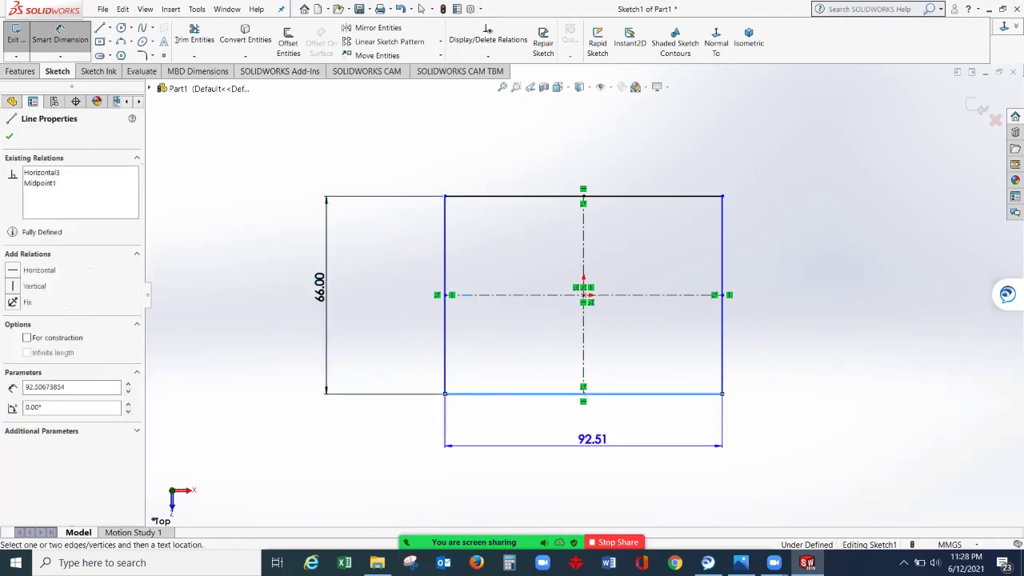
pyautogui.click(584, 440)
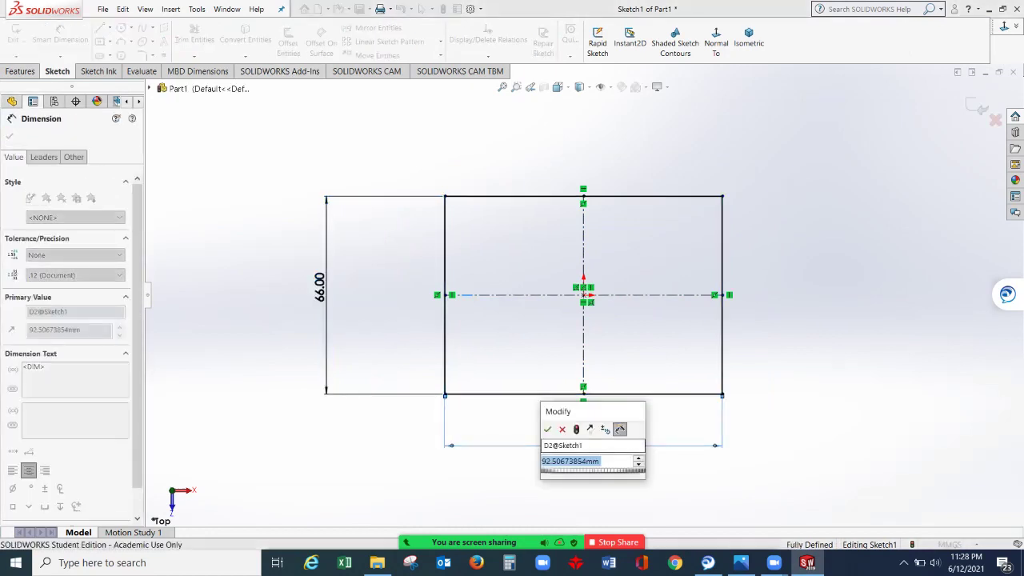
pyautogui.write('56')
pyautogui.press('Return')
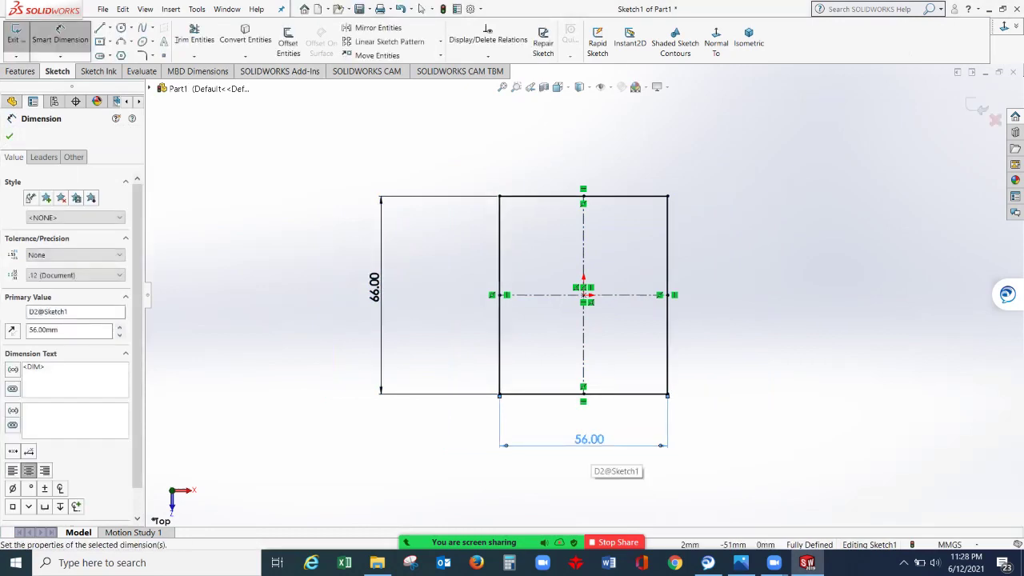
pyautogui.click(10, 136)
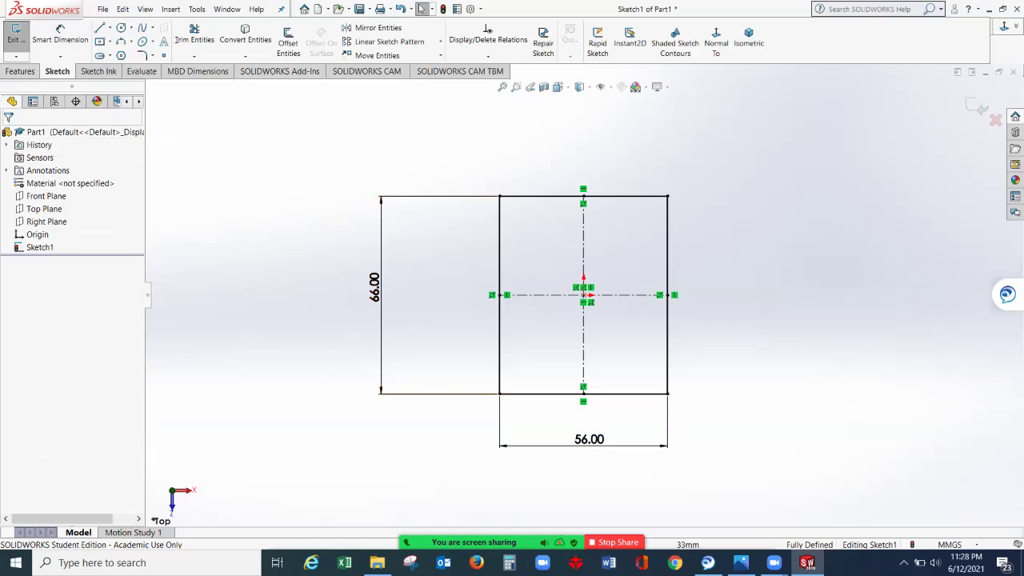
# - Check the corner cuts in the CW6.png drawing and apply angle-distance sketch chamfers of 10 mm at 45° to the rectangle's two left corners
pyautogui.click(741, 562)
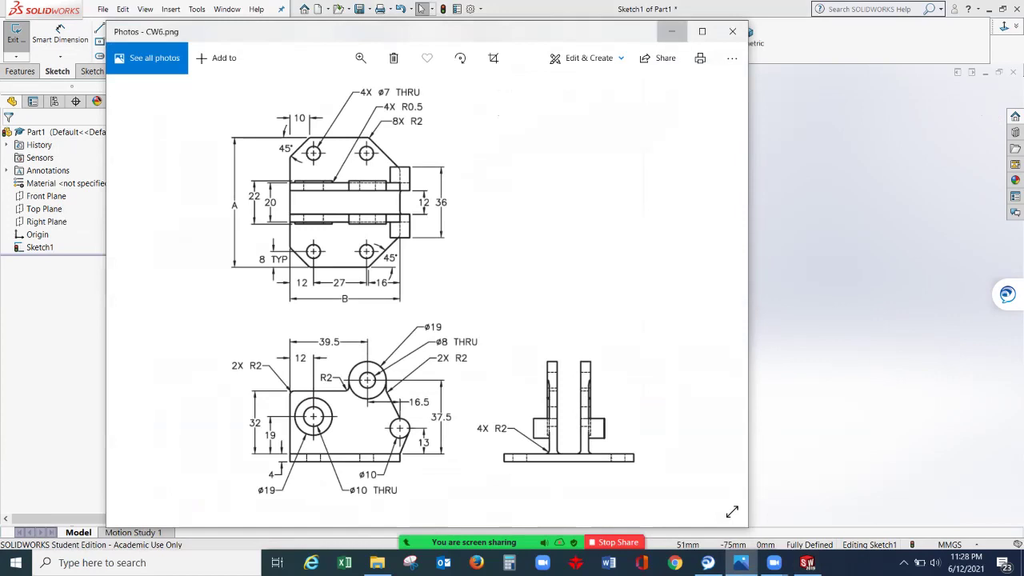
pyautogui.click(672, 31)
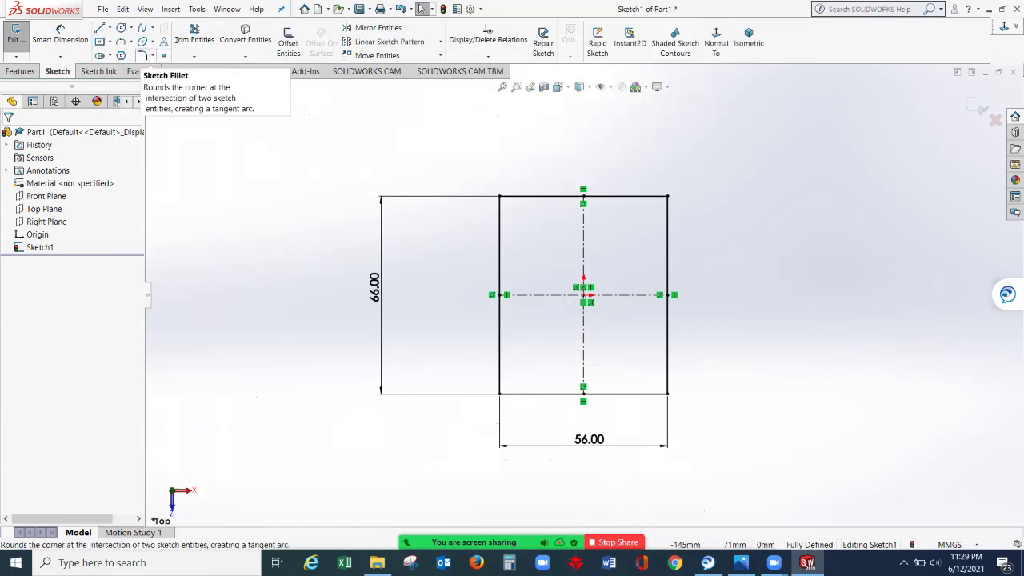
pyautogui.click(152, 55)
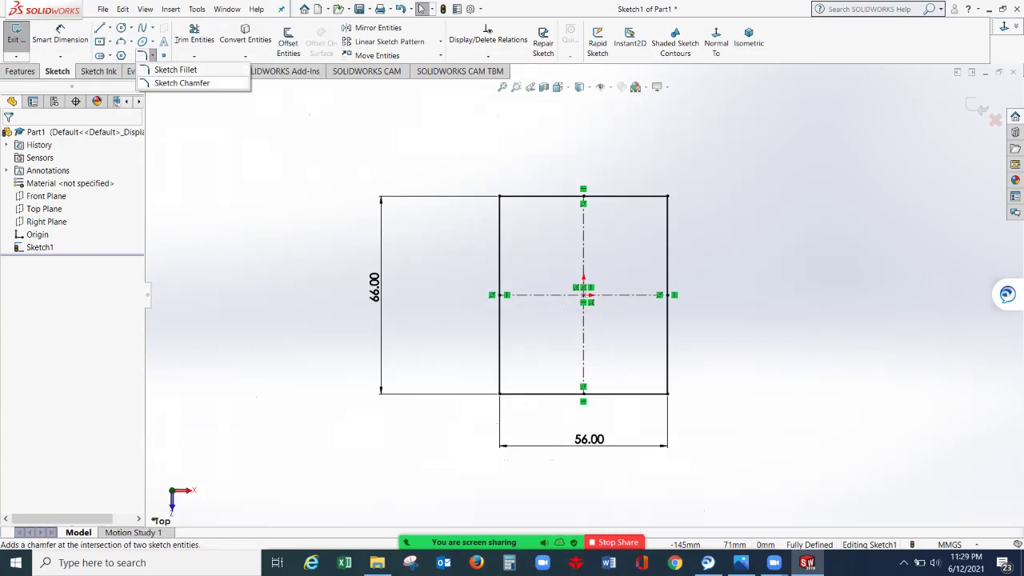
pyautogui.click(181, 83)
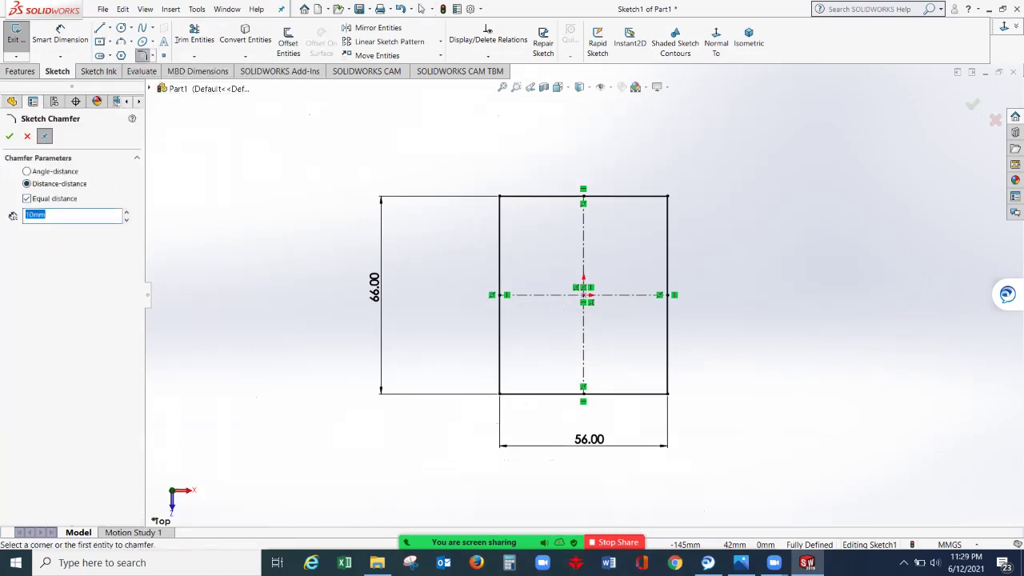
pyautogui.click(27, 171)
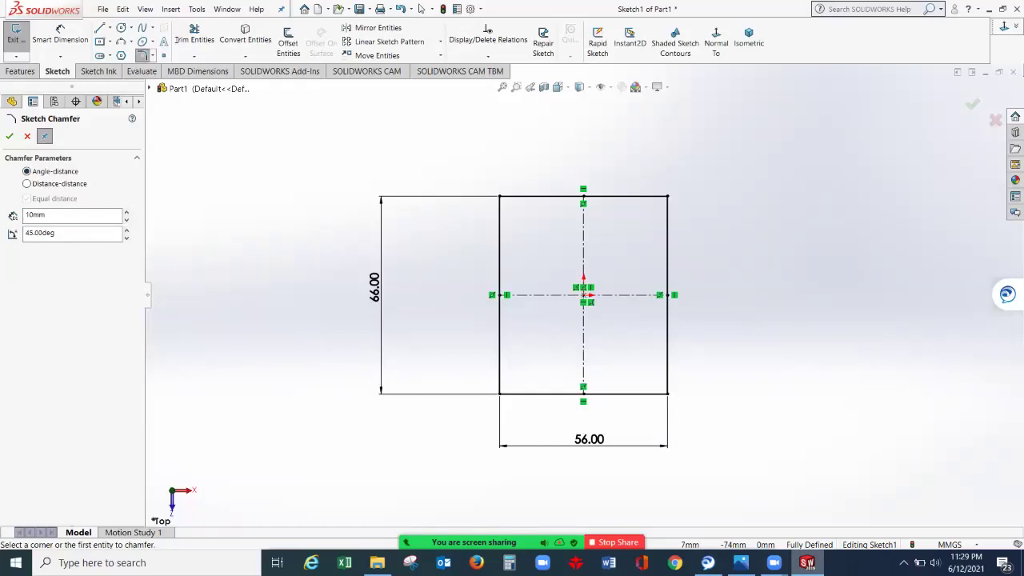
pyautogui.click(741, 563)
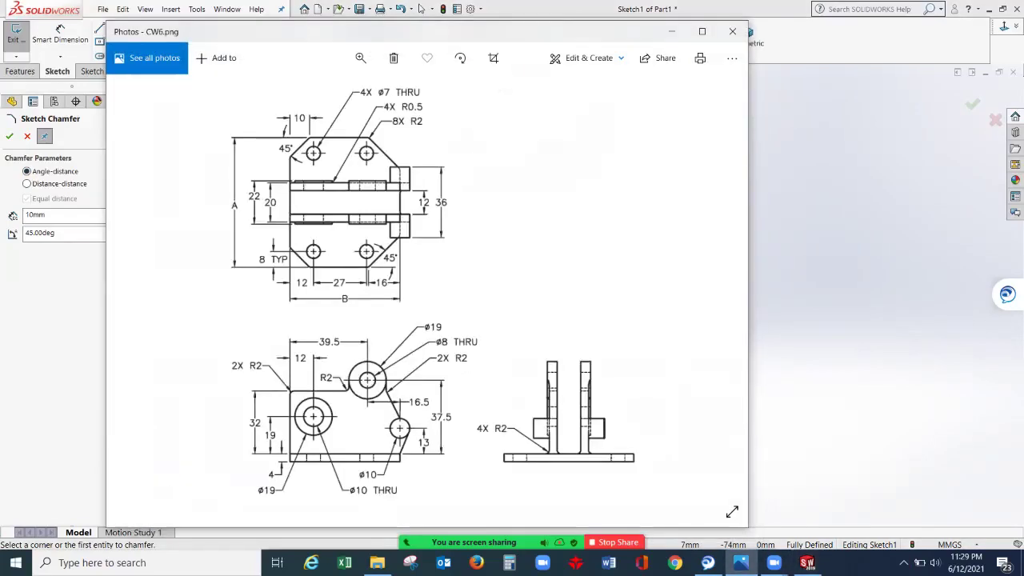
pyautogui.click(671, 31)
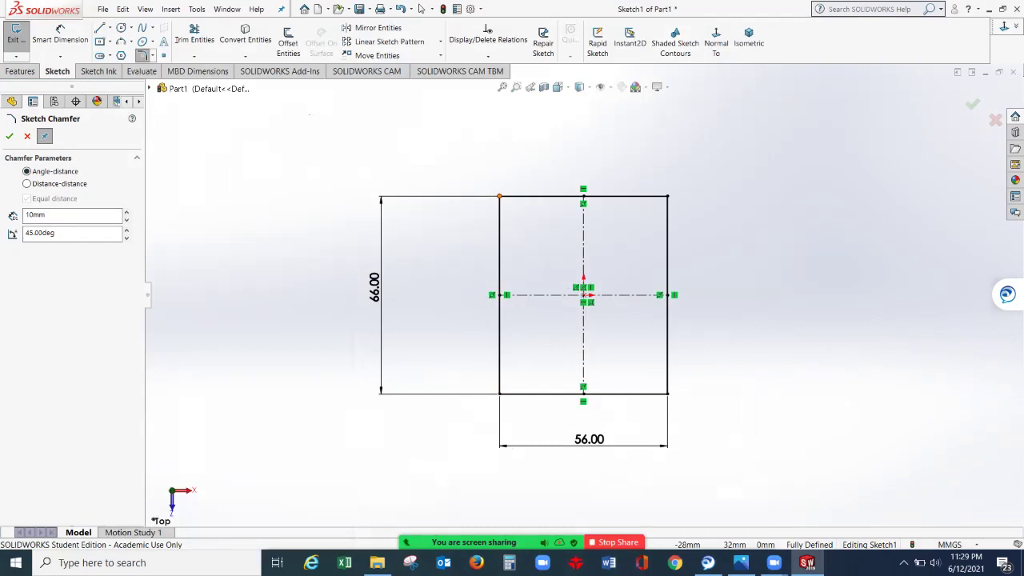
pyautogui.click(500, 196)
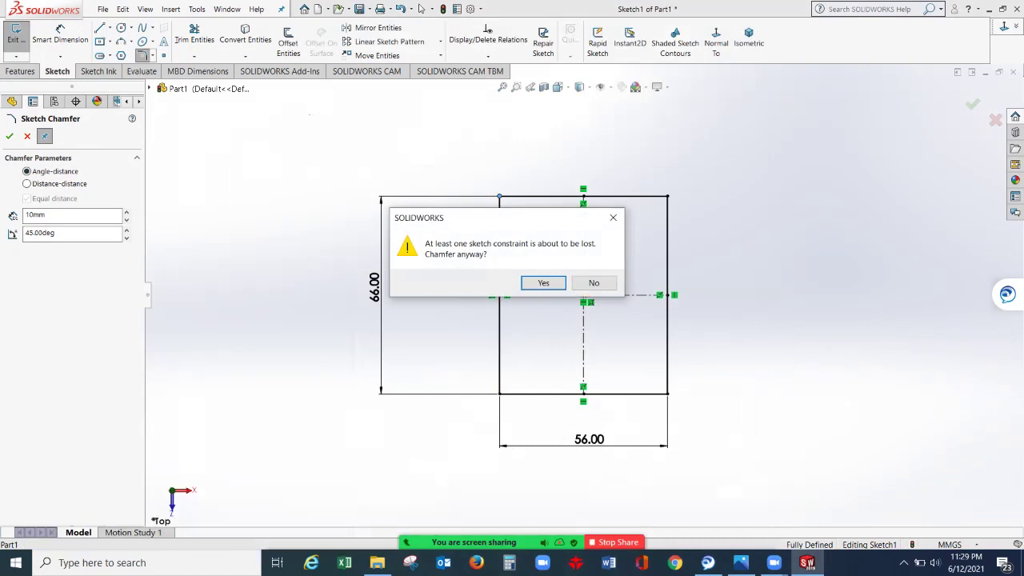
pyautogui.press('Return')
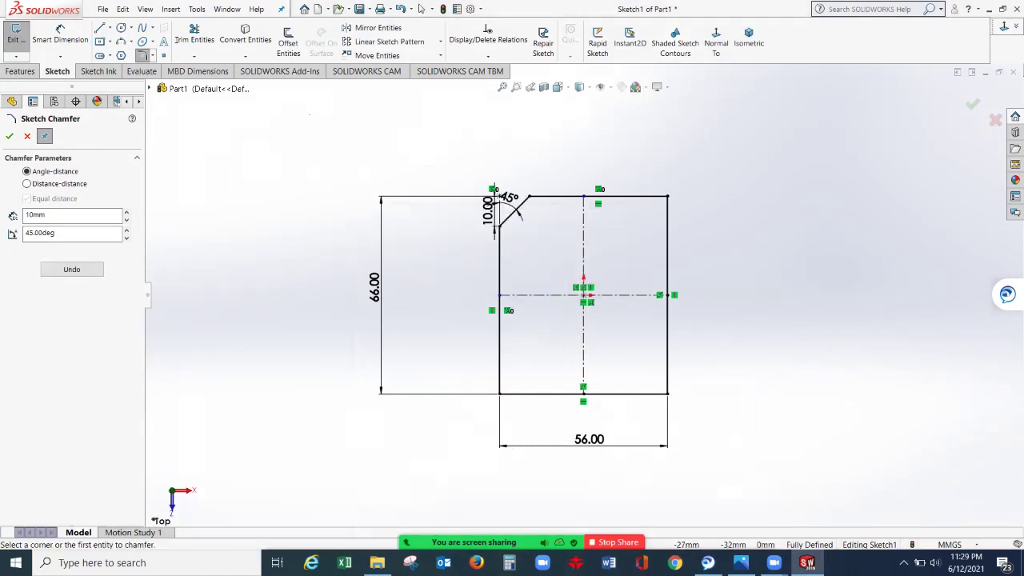
pyautogui.click(499, 392)
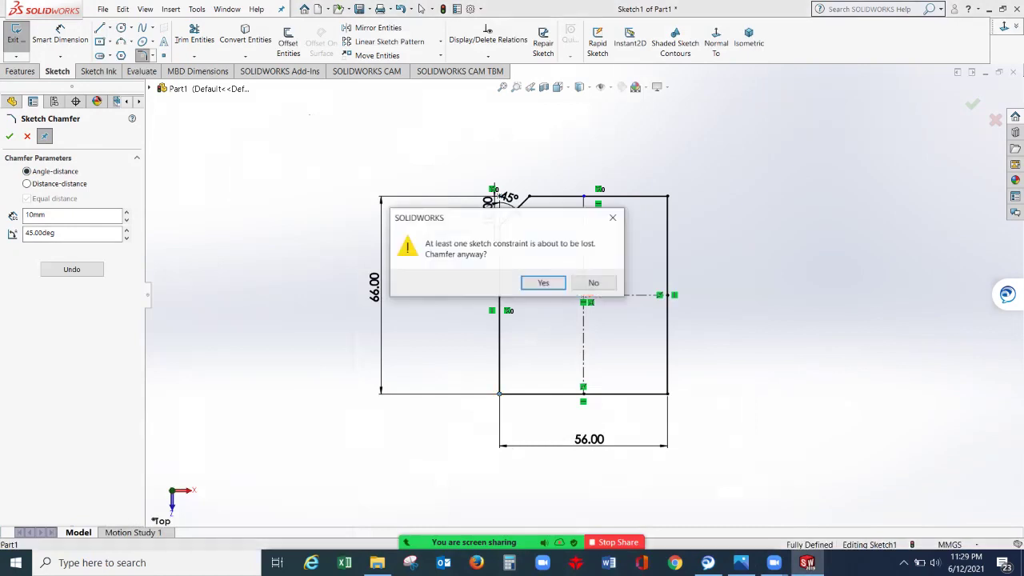
pyautogui.press('Return')
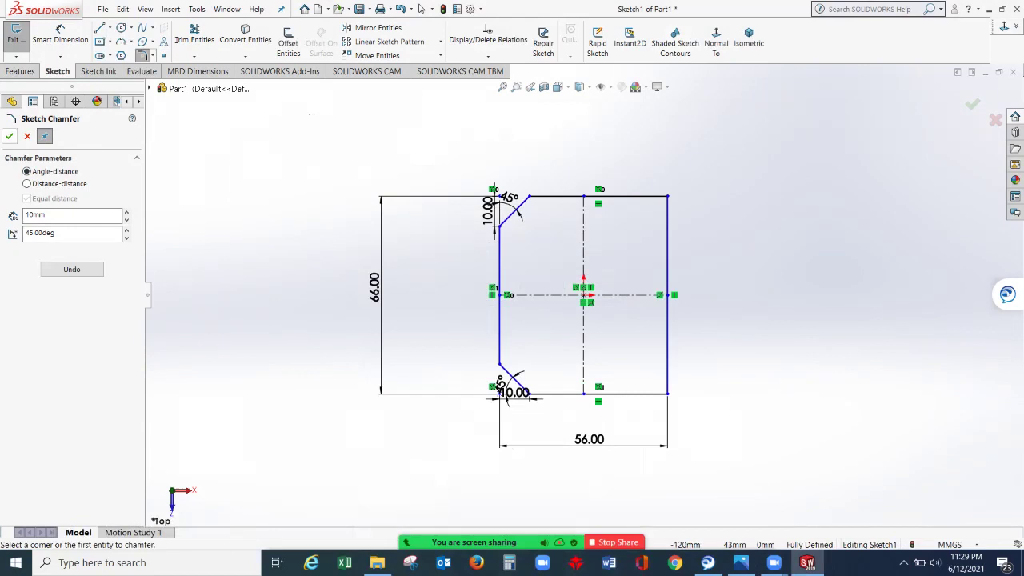
pyautogui.click(10, 136)
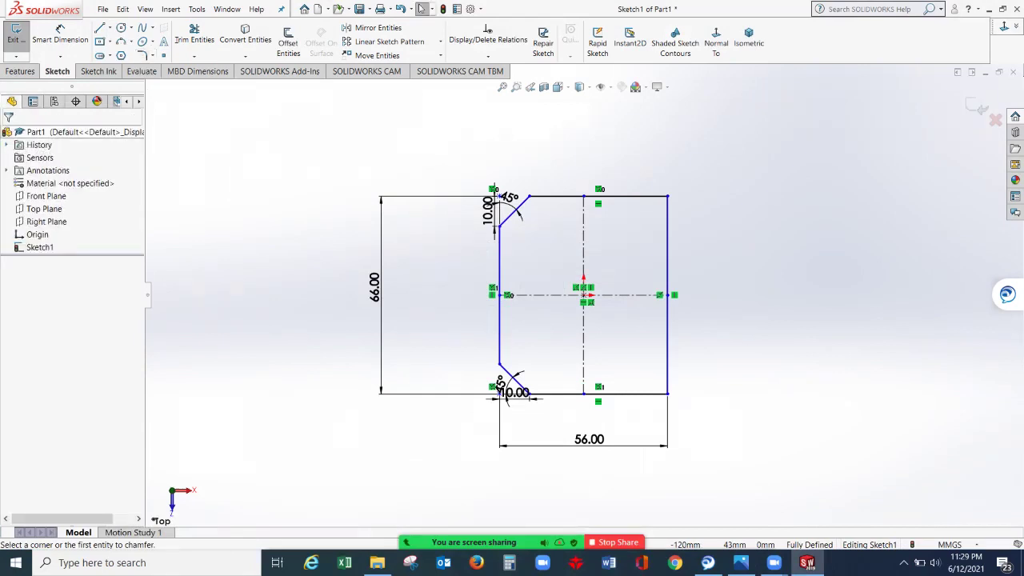
# - Apply angle-distance sketch chamfers of 16 mm at 45° to the rectangle's two right corners
pyautogui.click(152, 56)
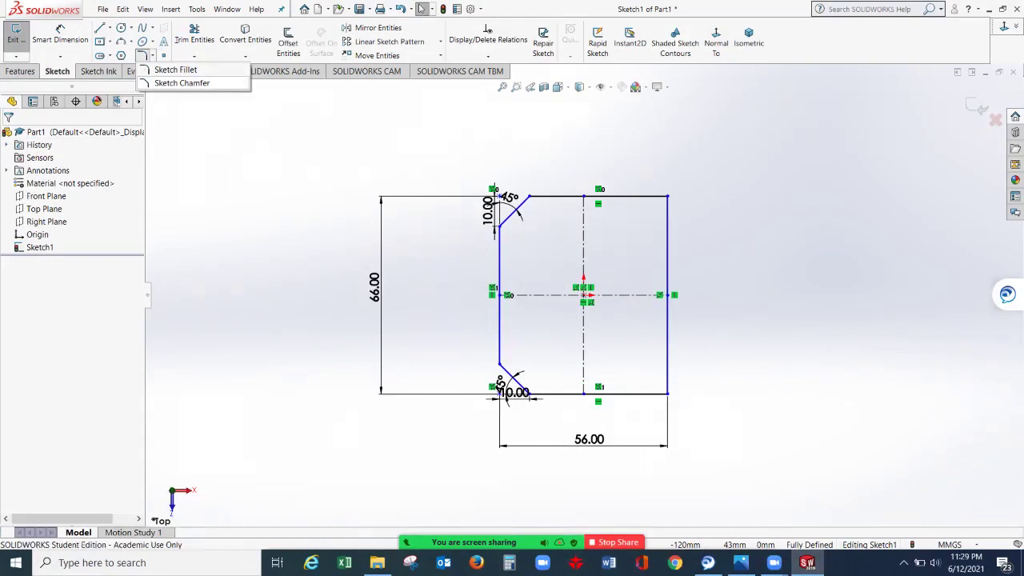
pyautogui.click(181, 84)
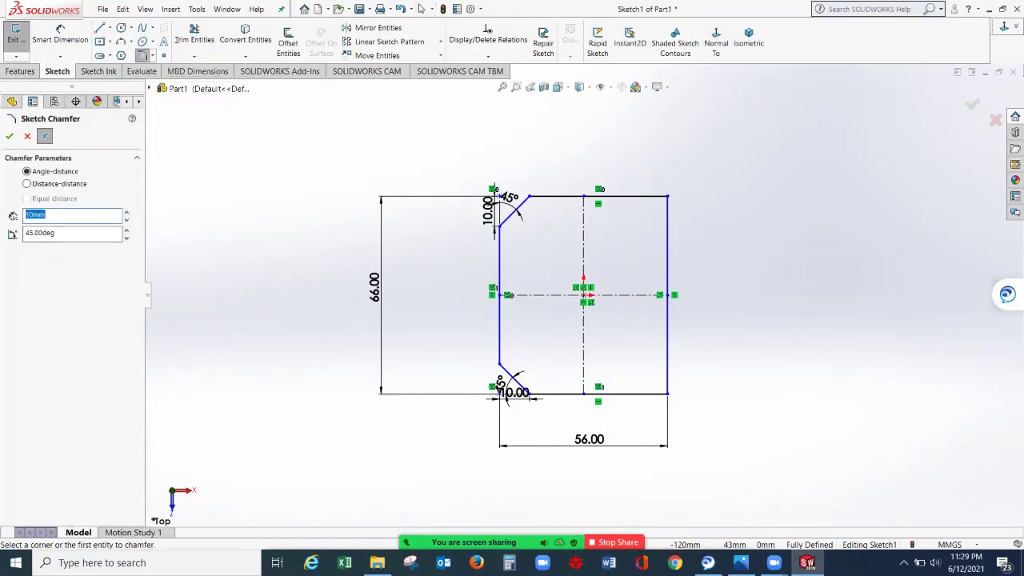
pyautogui.write('16')
pyautogui.press('Return')
pyautogui.click(667, 195)
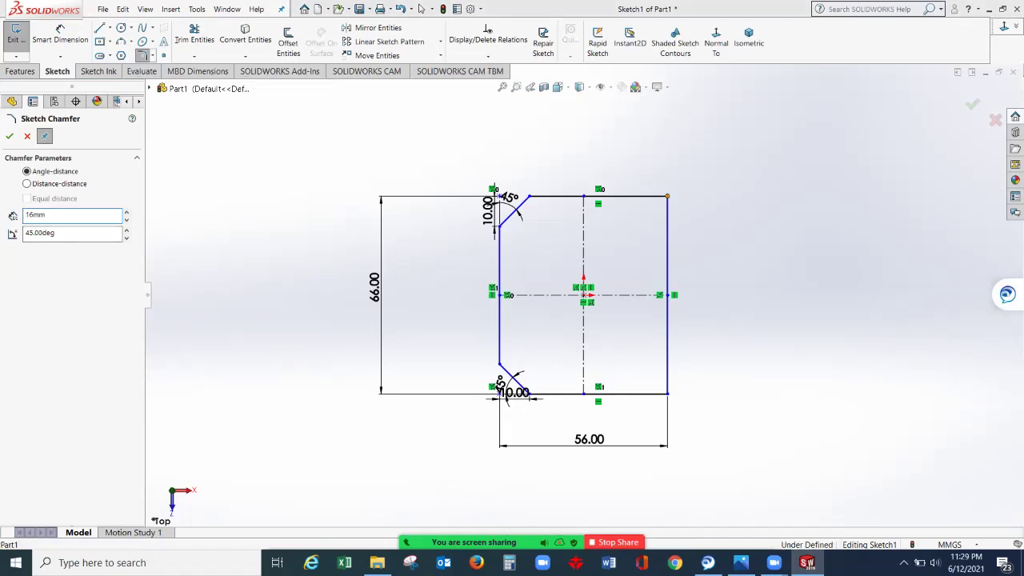
pyautogui.press('Return')
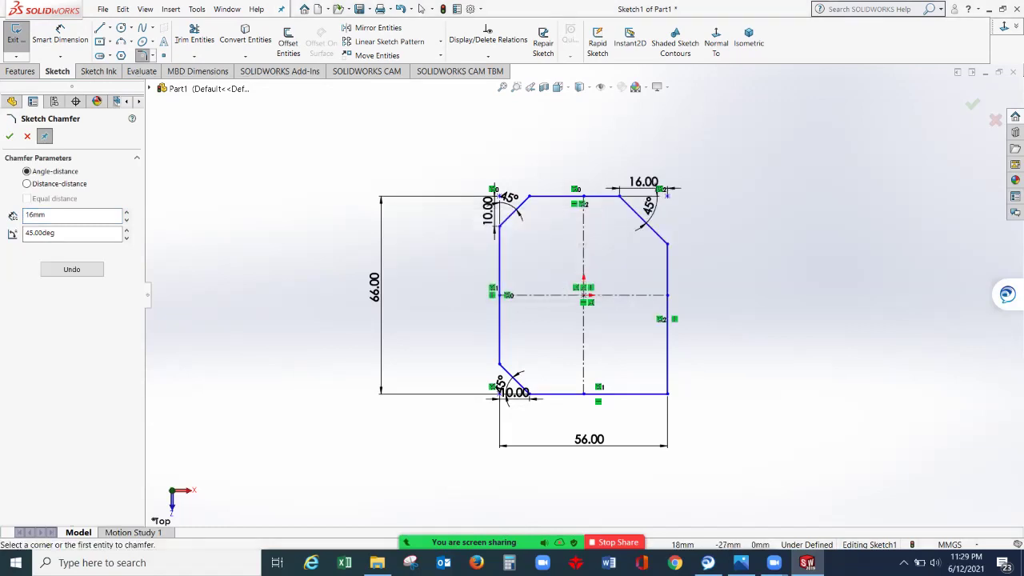
pyautogui.click(667, 394)
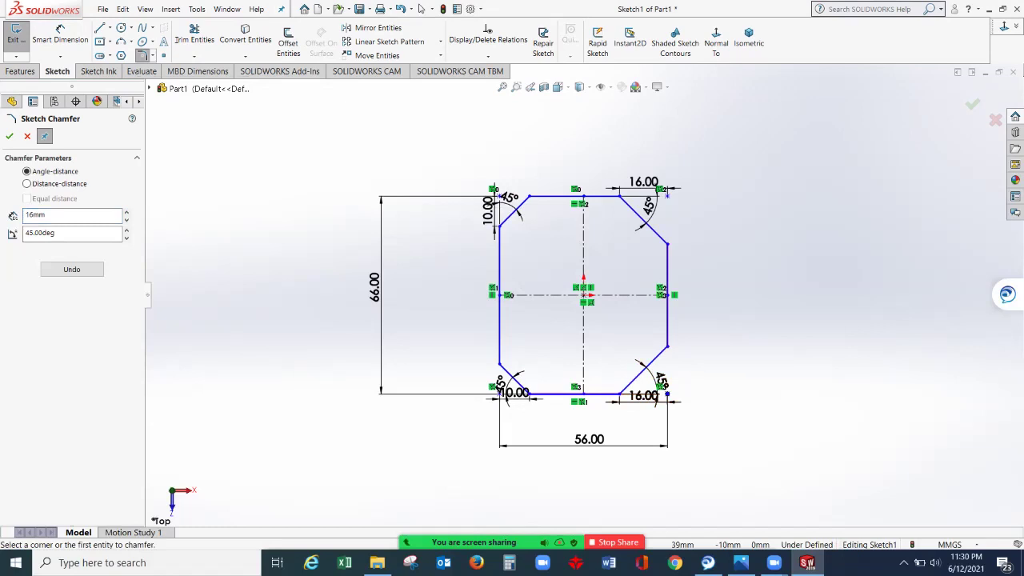
pyautogui.scroll(-2, 649, 281)
pyautogui.click(10, 136)
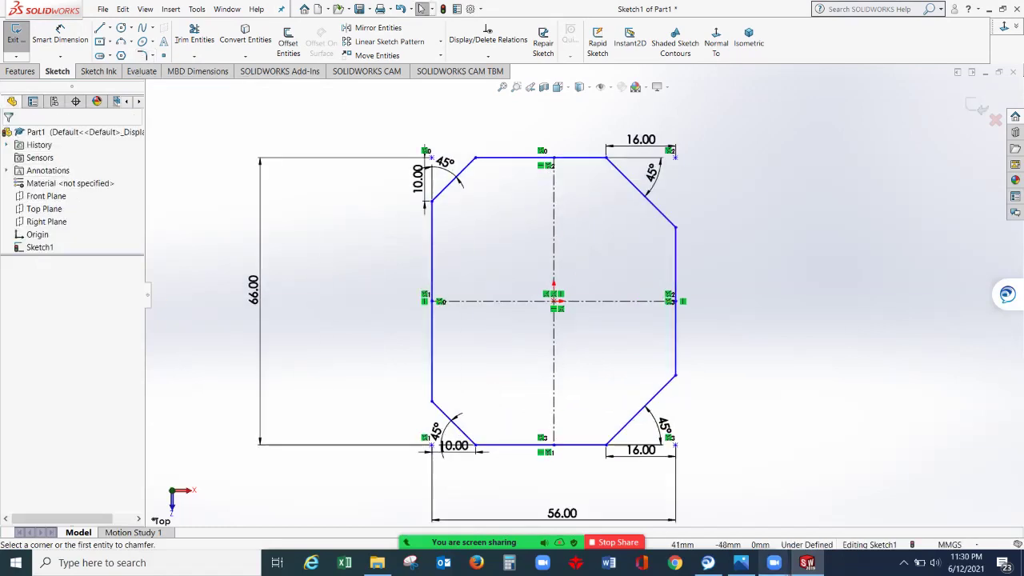
# - Check the holes in the CW6.png drawing and sketch four circles, with radii about 3 to 4.6 mm, one near each chamfered corner of the plate
pyautogui.click(740, 562)
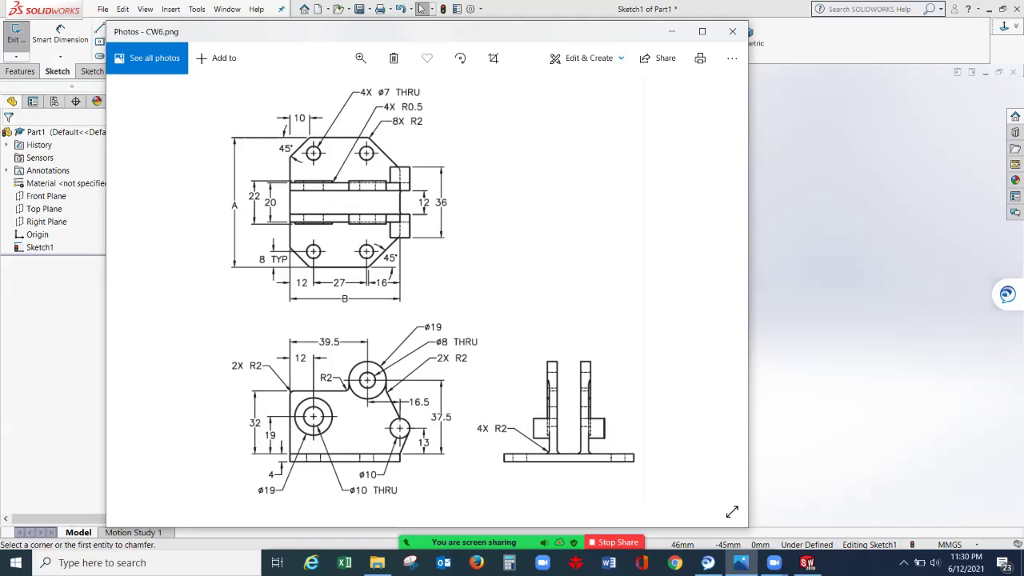
pyautogui.click(807, 563)
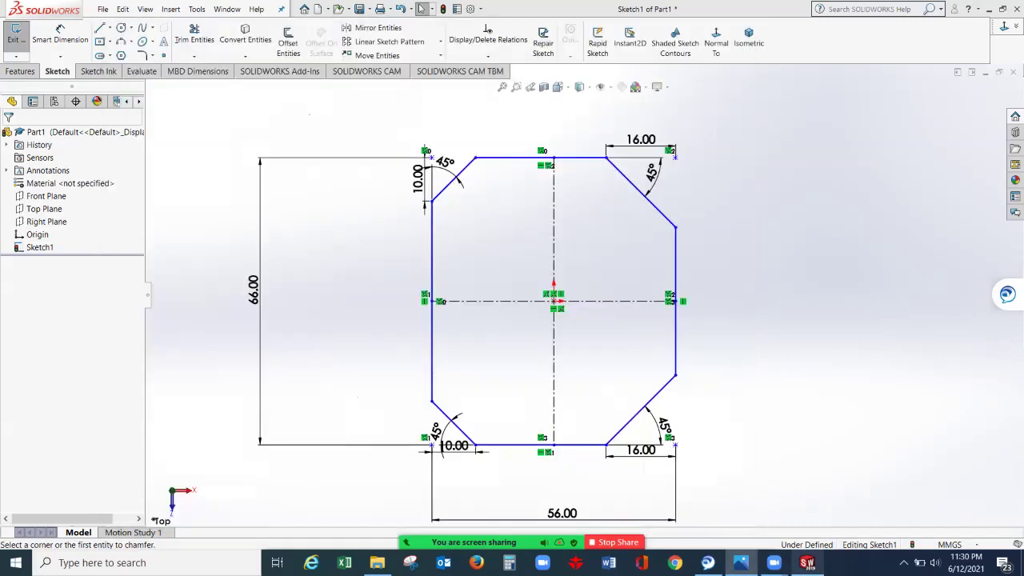
pyautogui.click(121, 28)
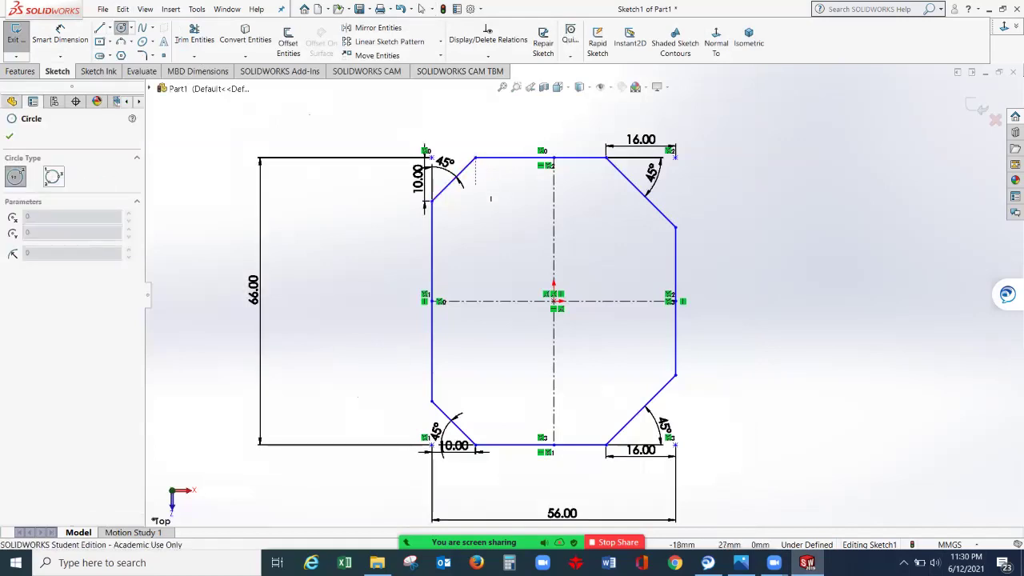
pyautogui.click(475, 201)
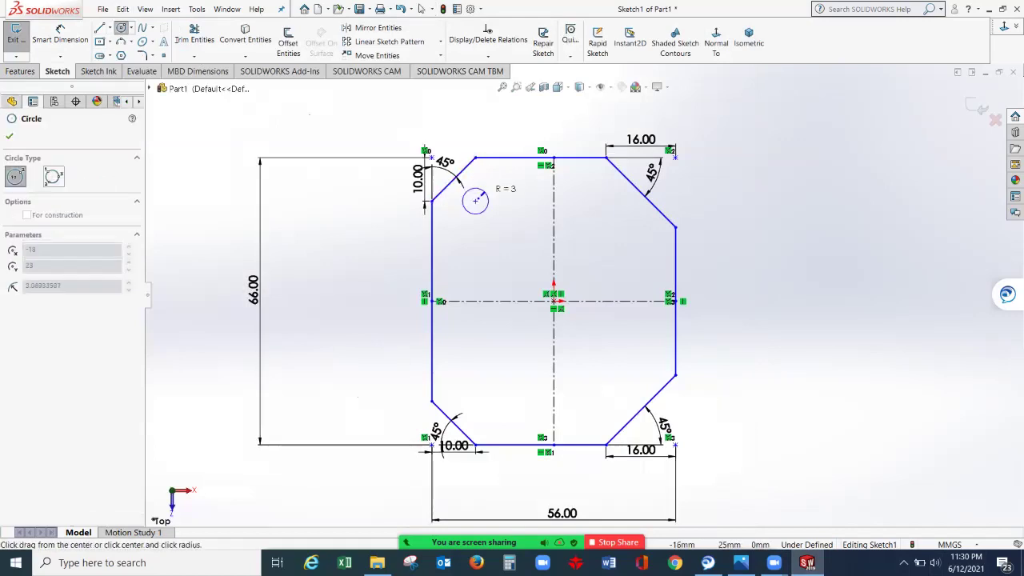
pyautogui.click(489, 201)
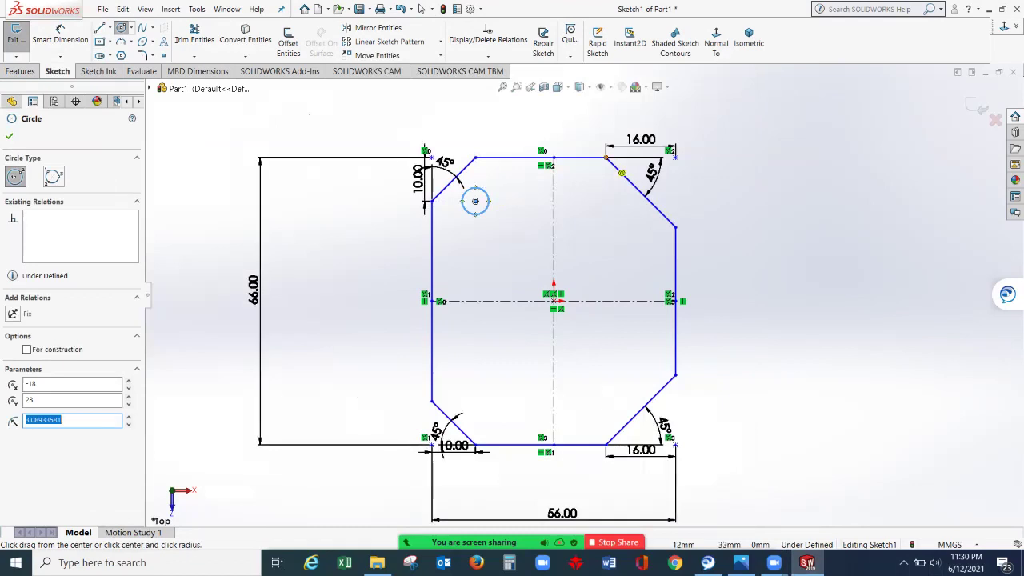
pyautogui.click(605, 201)
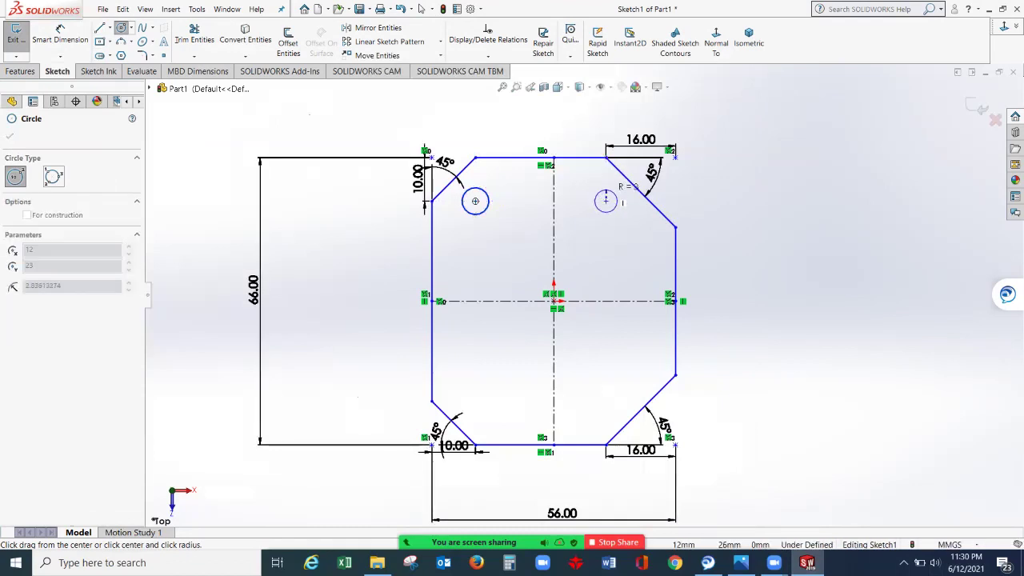
pyautogui.click(620, 200)
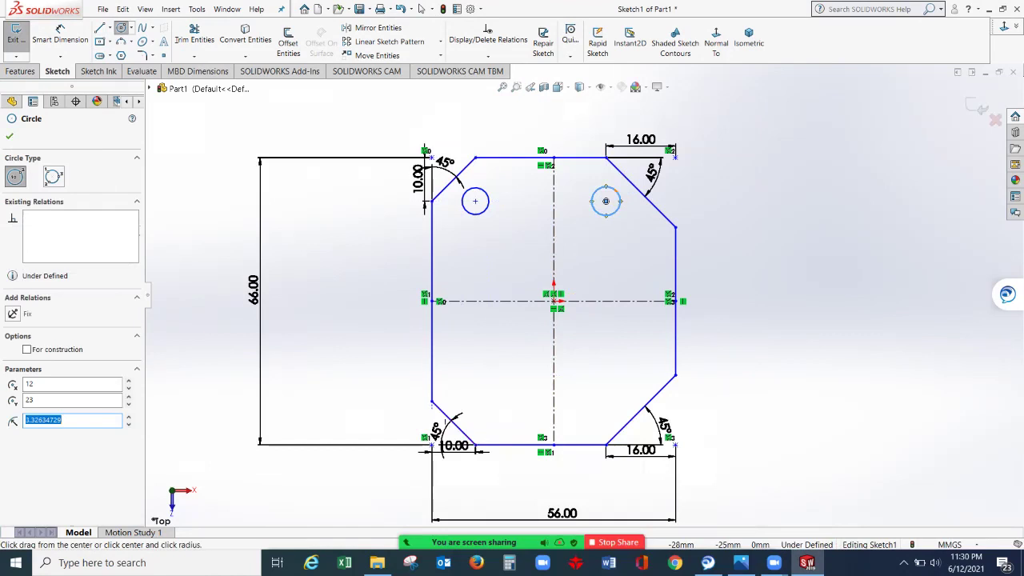
pyautogui.click(475, 401)
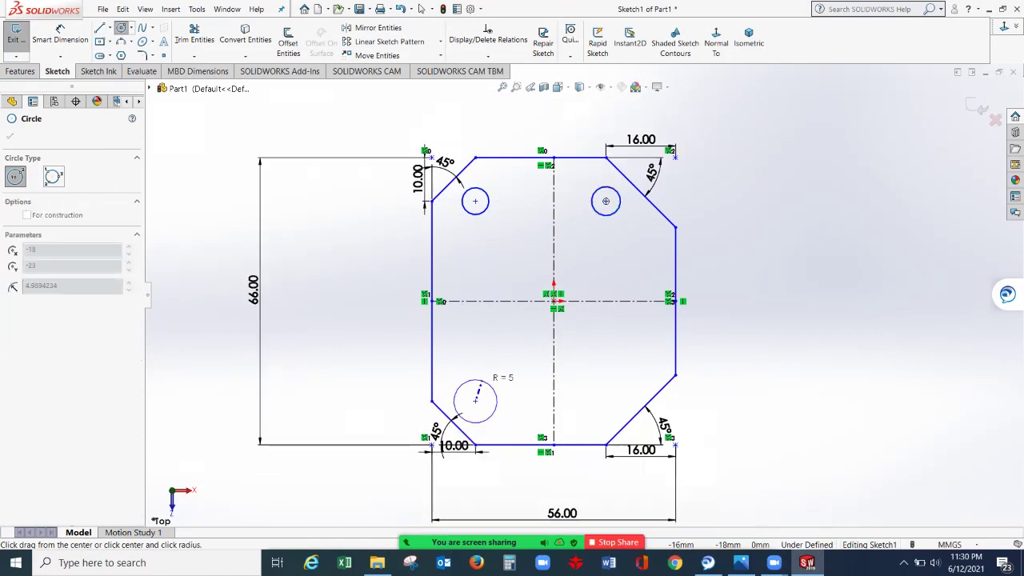
pyautogui.click(488, 388)
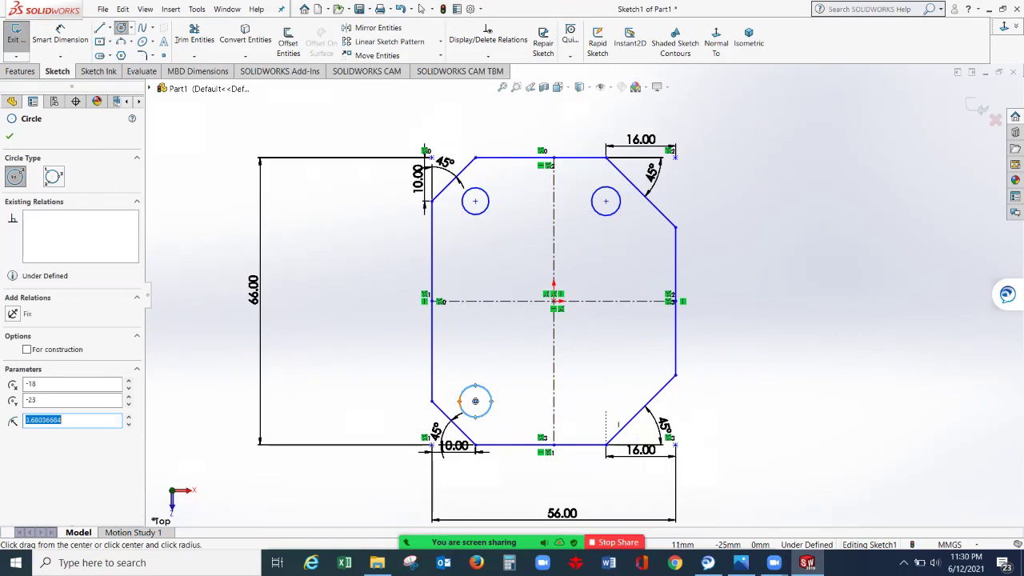
pyautogui.click(605, 400)
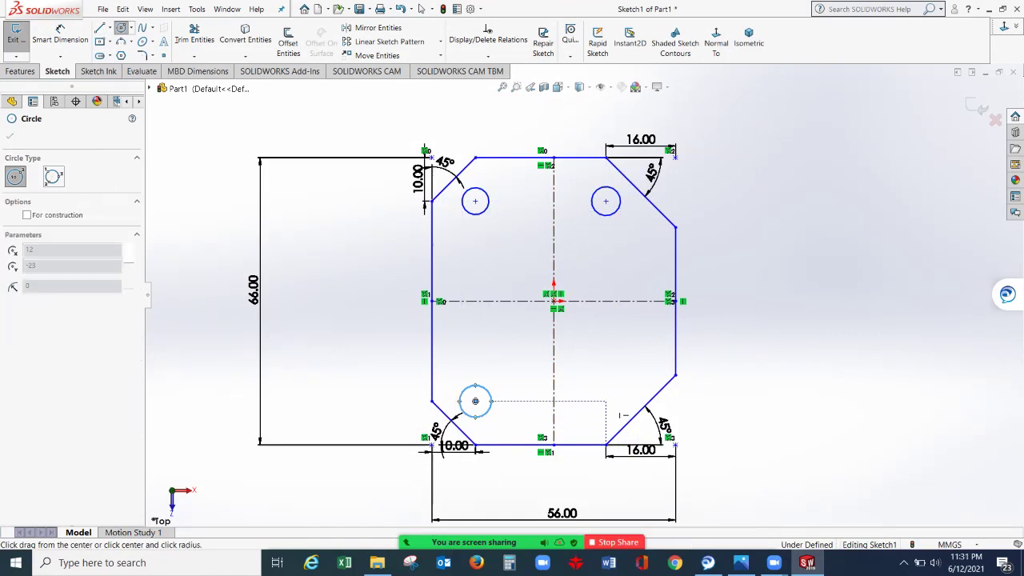
pyautogui.click(626, 395)
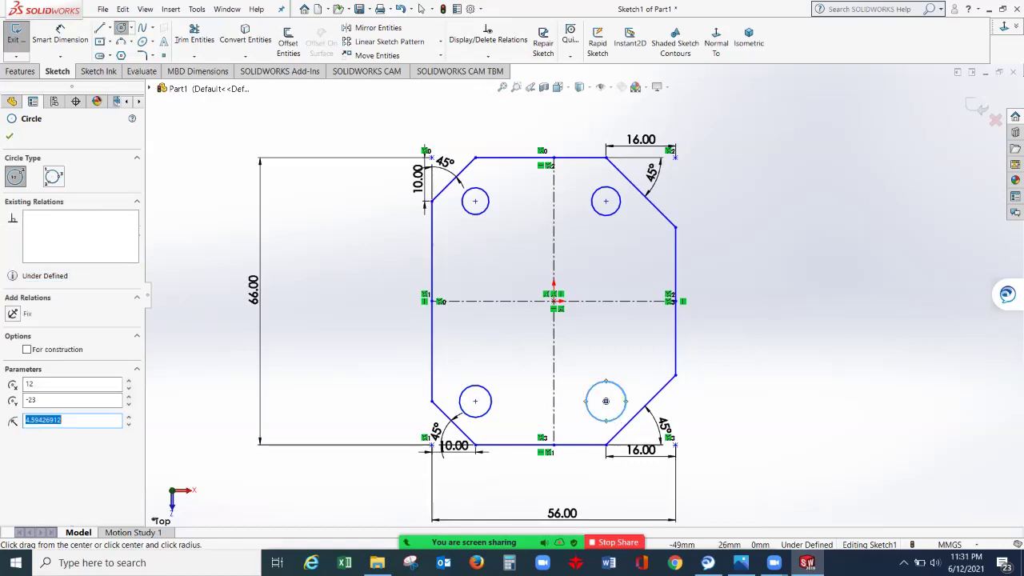
pyautogui.click(421, 9)
# - Dimension the lower-left circle's diameter to 7 mm
pyautogui.click(60, 34)
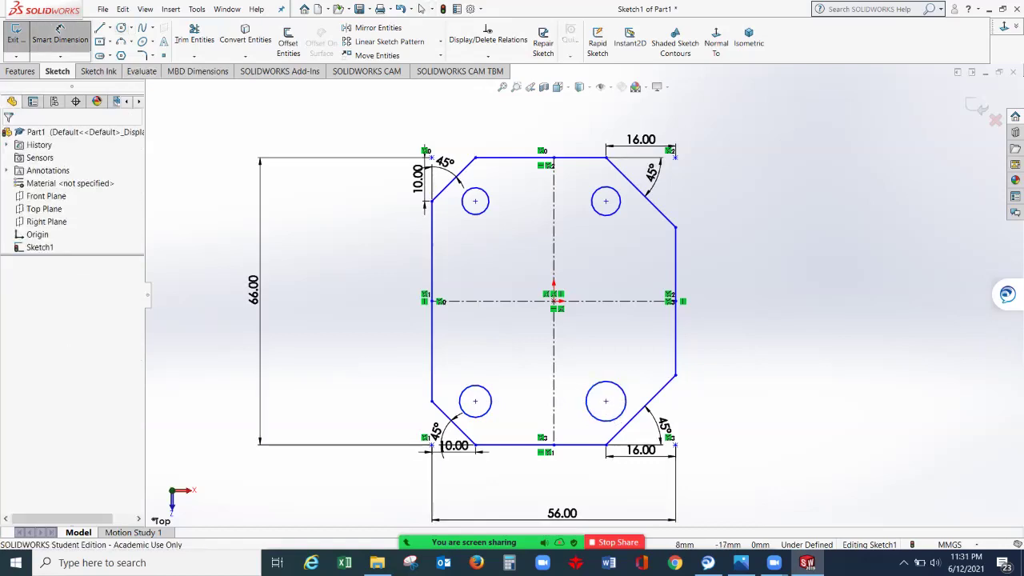
pyautogui.click(464, 391)
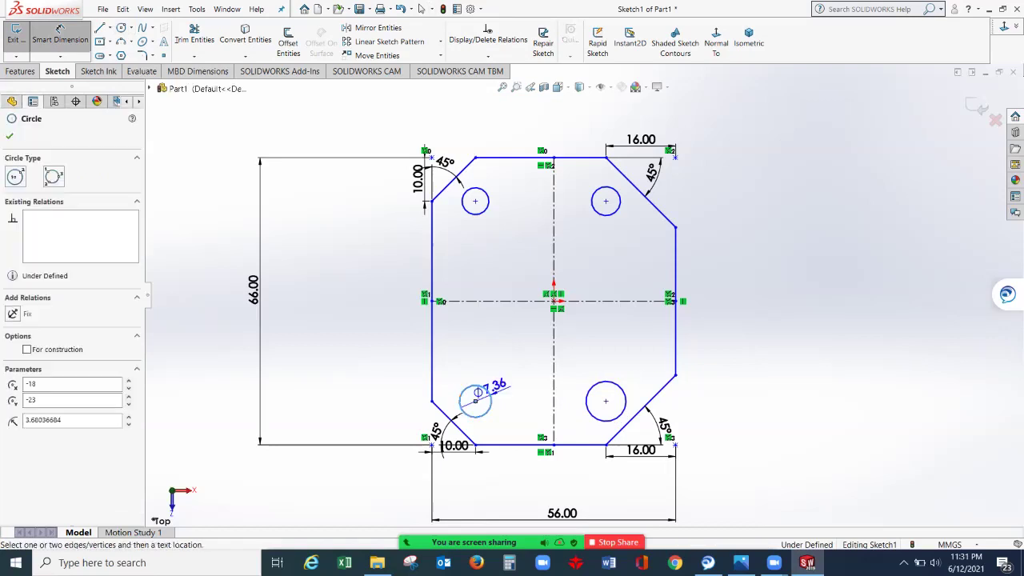
pyautogui.click(512, 356)
pyautogui.write('7')
pyautogui.press('Return')
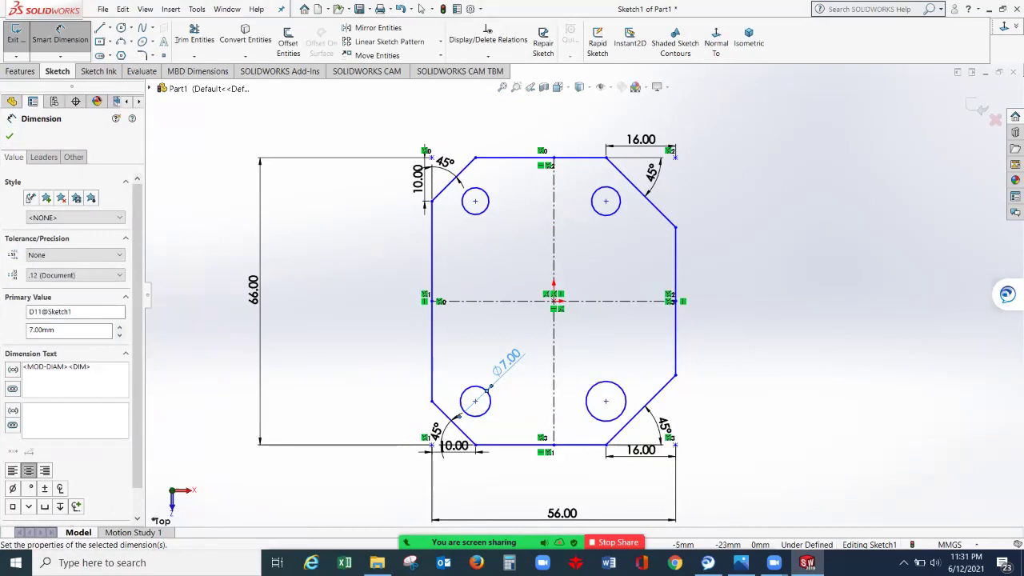
pyautogui.press('Escape')
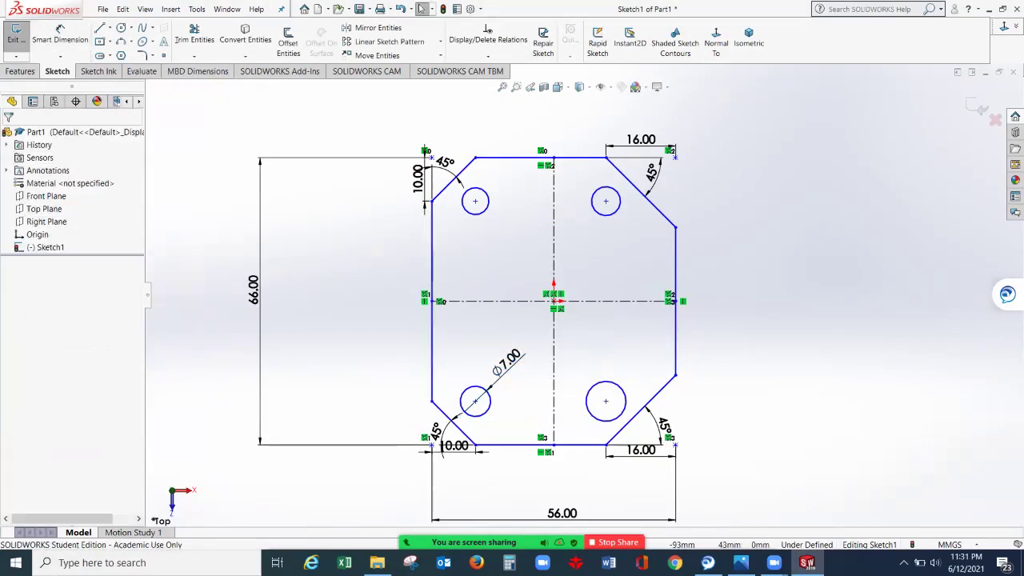
# - Apply an Equal relation to all four corner circles
pyautogui.click(488, 395)
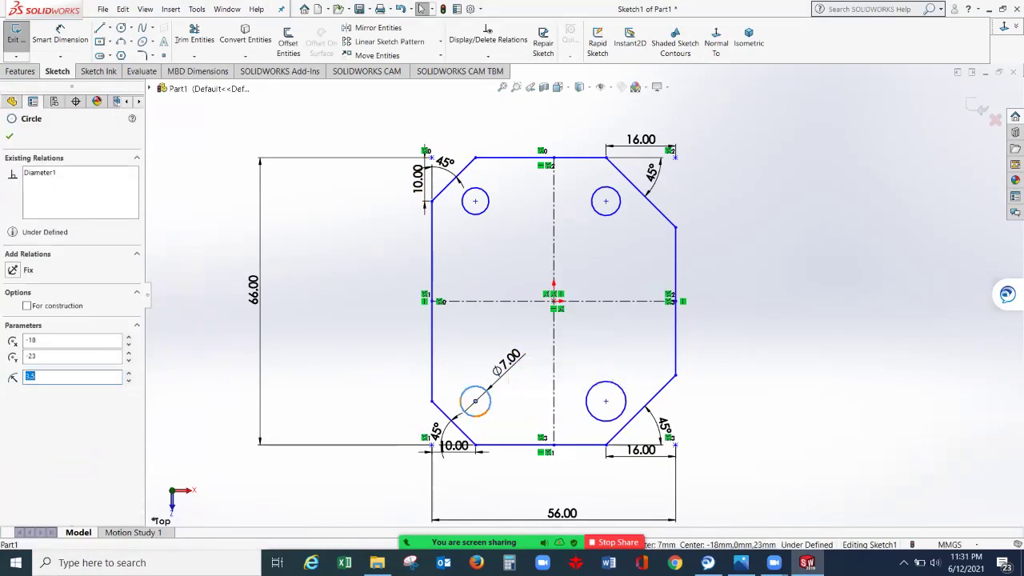
pyautogui.keyDown('ctrl'); pyautogui.click(485, 209); pyautogui.keyUp('ctrl')
pyautogui.keyDown('ctrl'); pyautogui.click(615, 210); pyautogui.keyUp('ctrl')
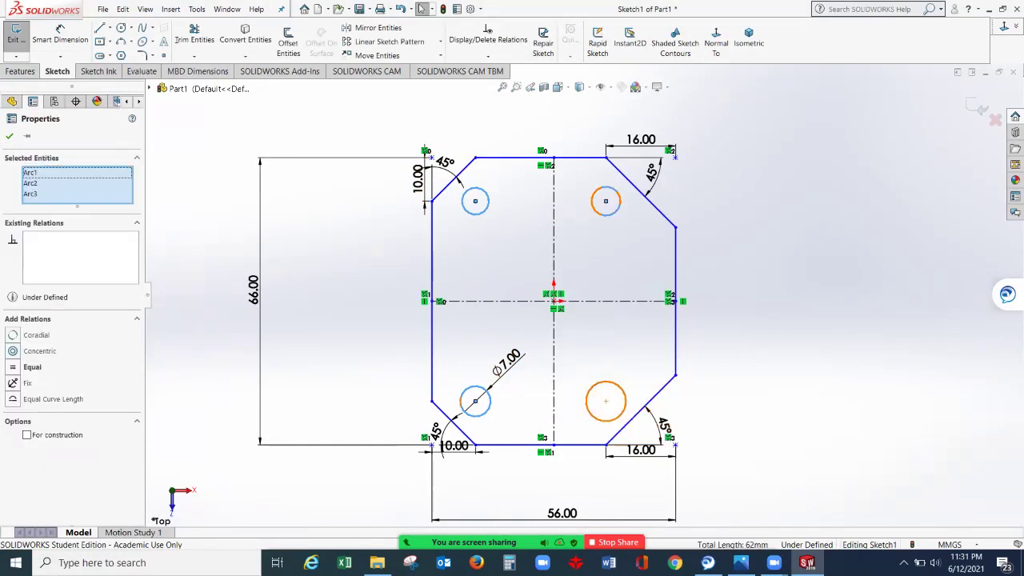
pyautogui.keyDown('ctrl'); pyautogui.click(620, 415); pyautogui.keyUp('ctrl')
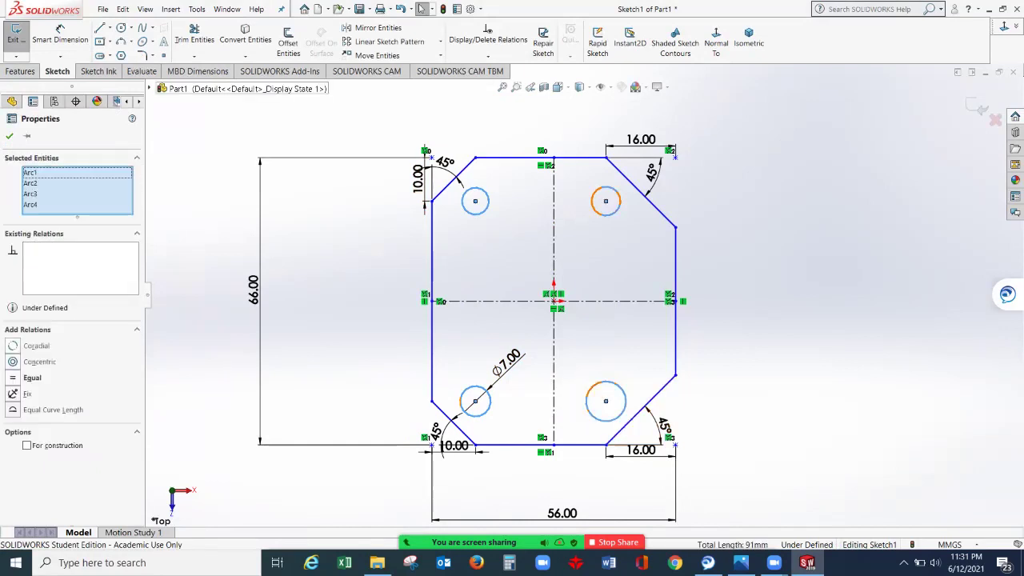
pyautogui.click(32, 377)
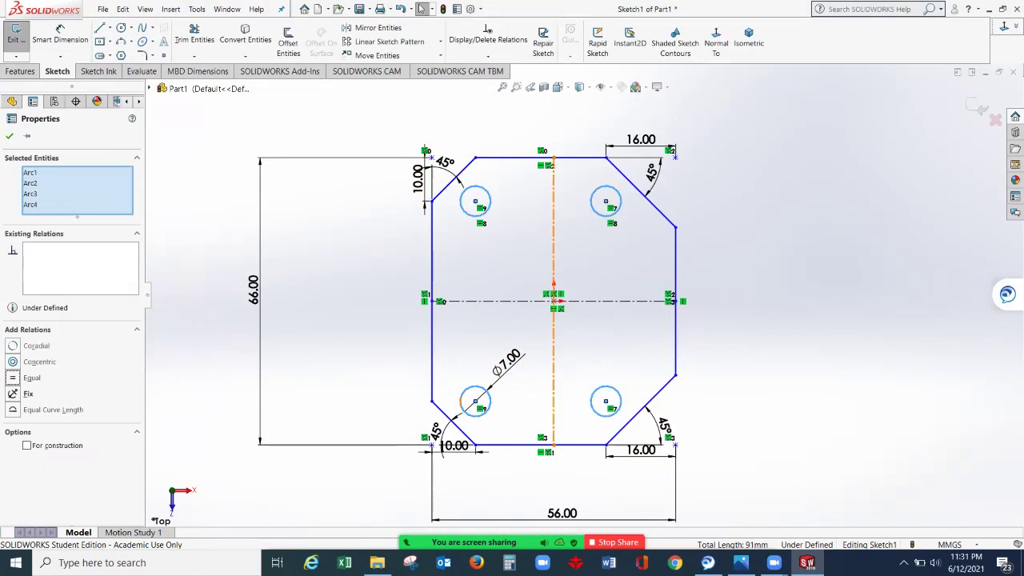
pyautogui.press('Escape')
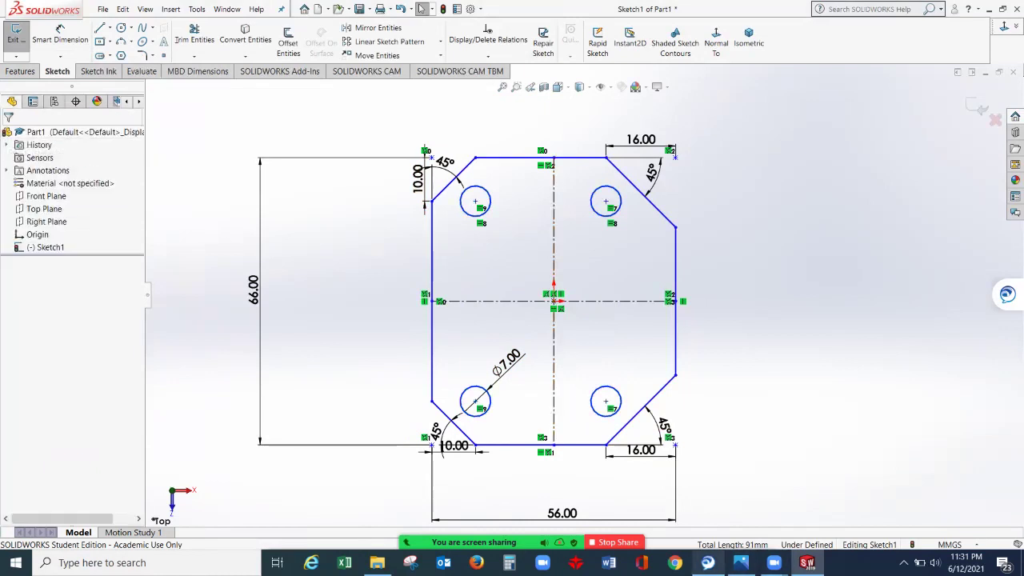
# - Check the hole positions in the CW6.png drawing and dimension the lower-left circle's centre 8 mm from the plate's bottom edge
pyautogui.moveTo(773, 564)
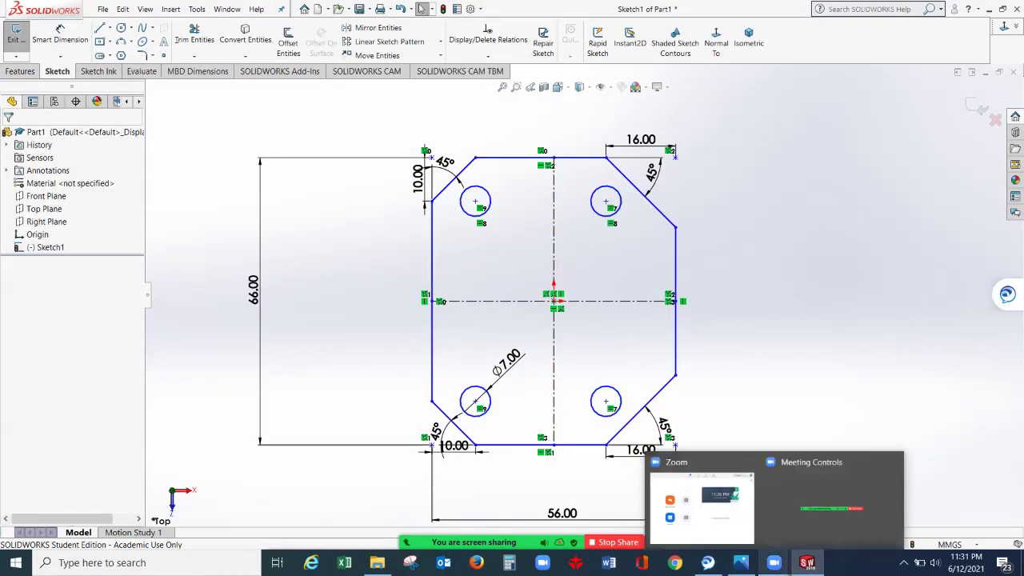
pyautogui.click(741, 563)
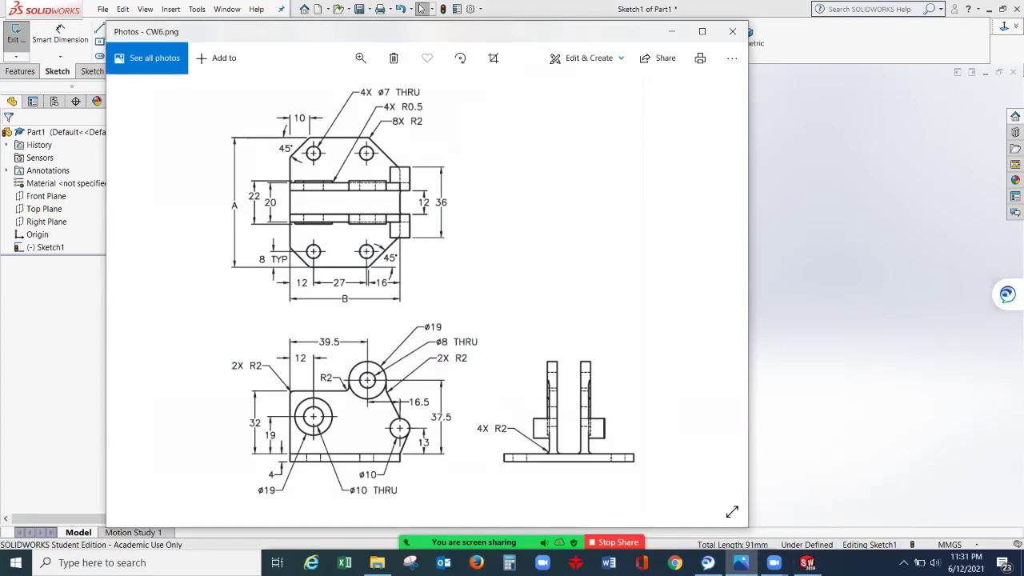
pyautogui.click(807, 563)
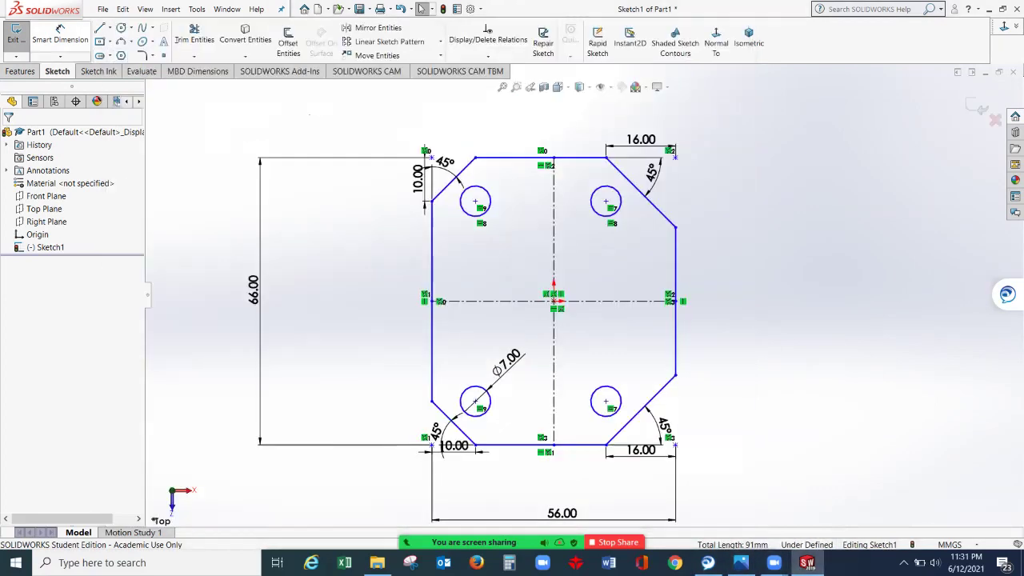
pyautogui.click(60, 34)
pyautogui.click(475, 401)
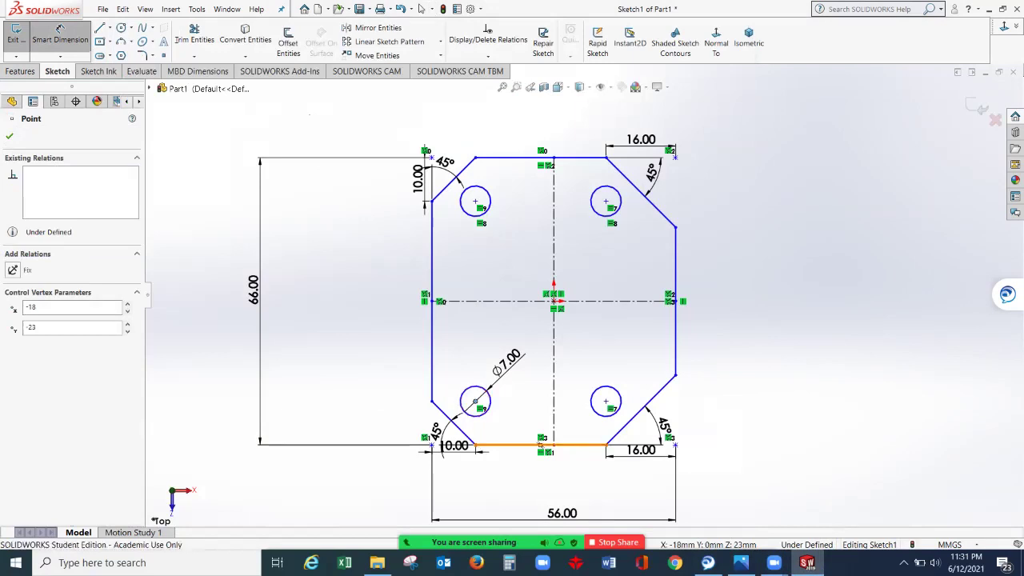
pyautogui.click(541, 445)
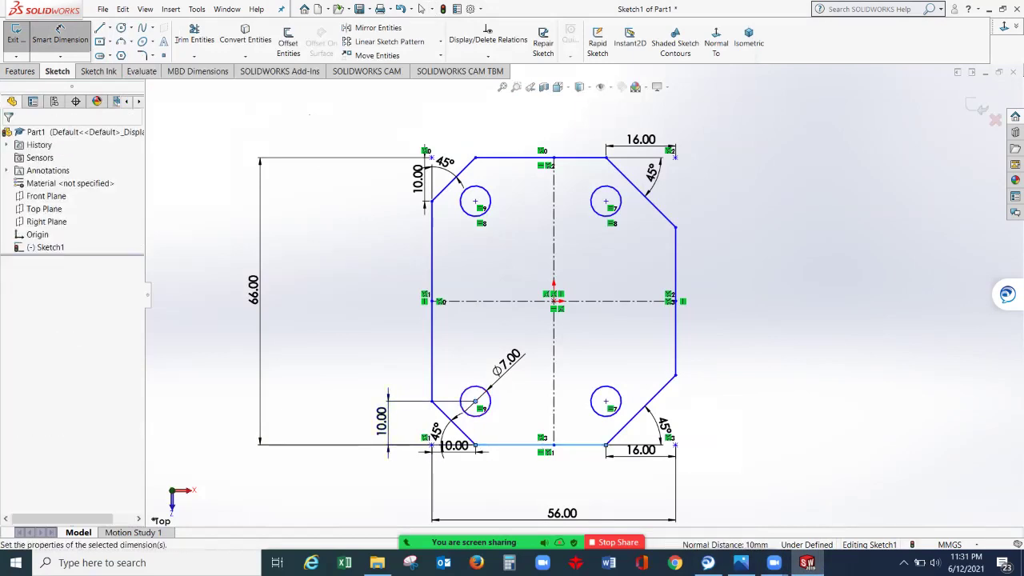
pyautogui.click(382, 420)
pyautogui.write('8')
pyautogui.press('Return')
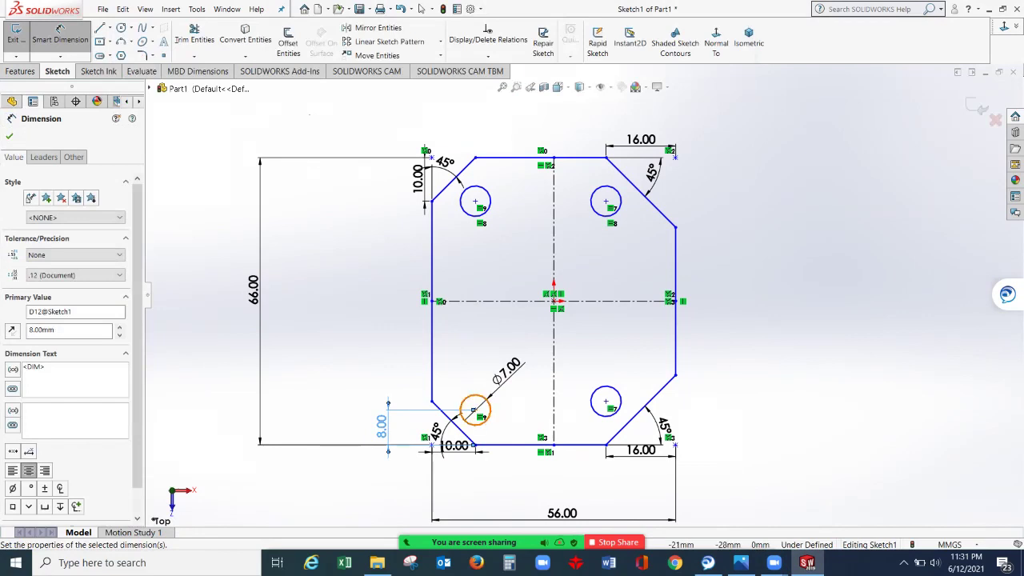
# - Dimension the lower-left circle's centre 12 mm from the plate's left edge
pyautogui.click(474, 409)
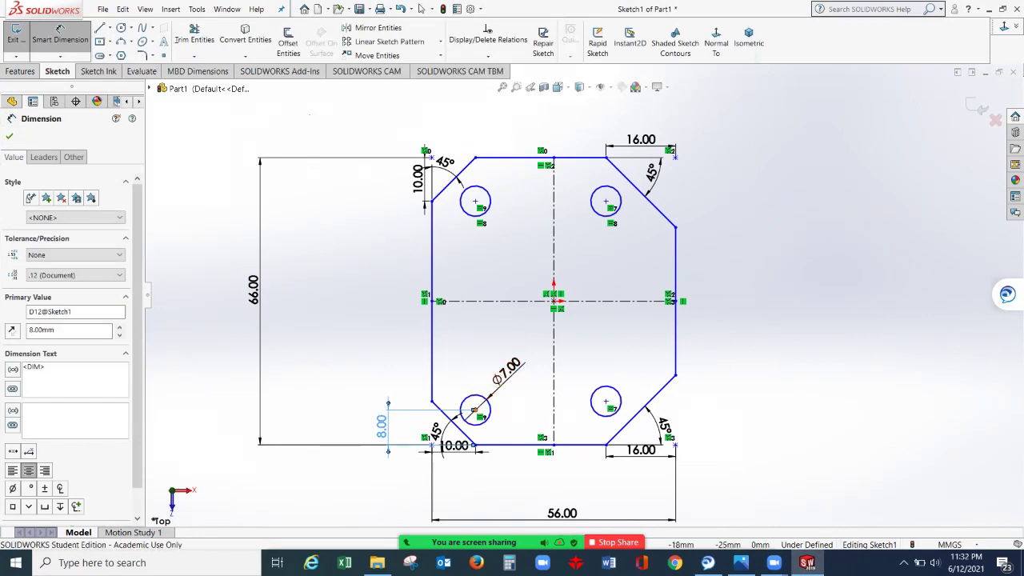
pyautogui.click(431, 391)
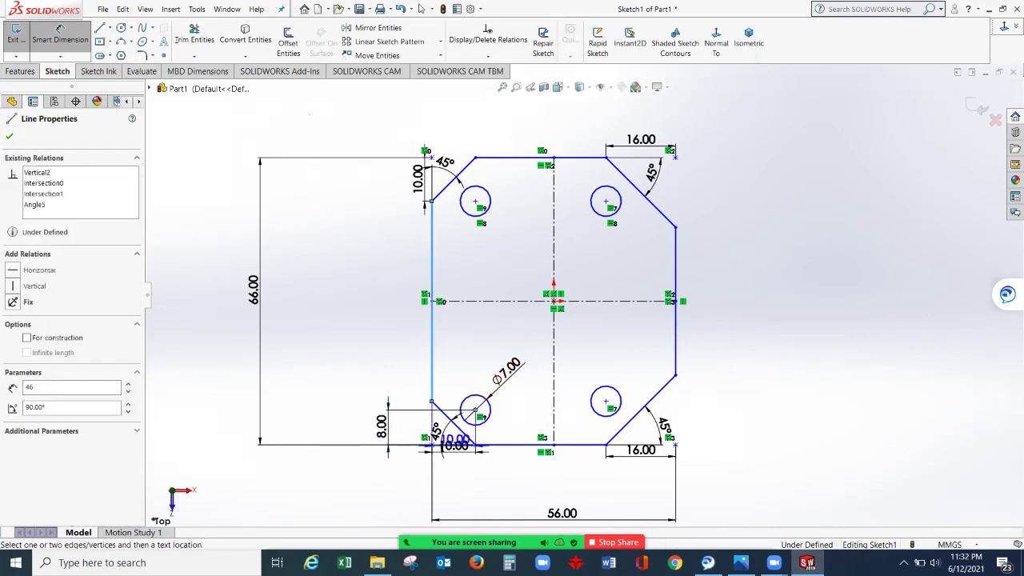
pyautogui.click(457, 472)
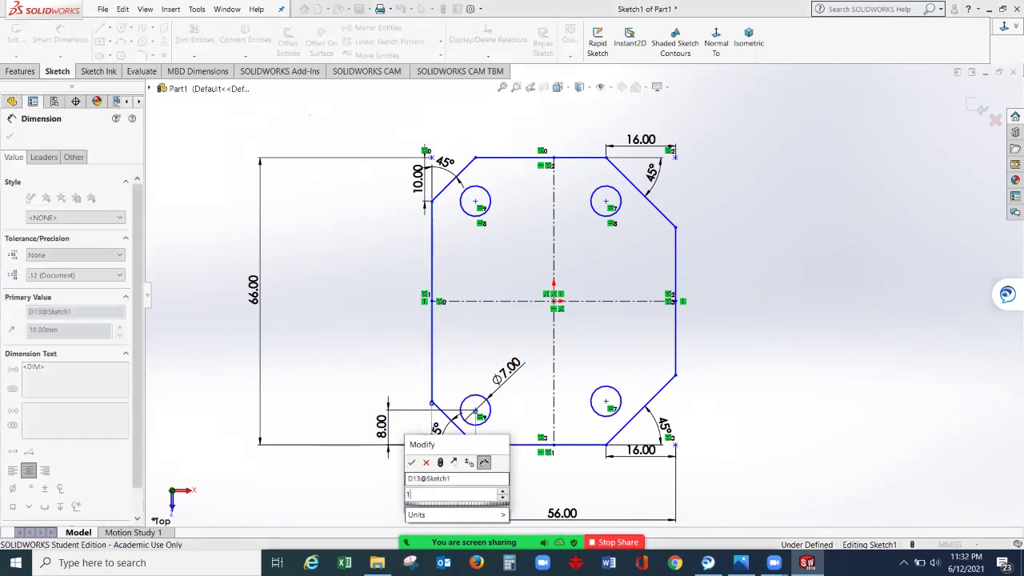
pyautogui.press('Return')
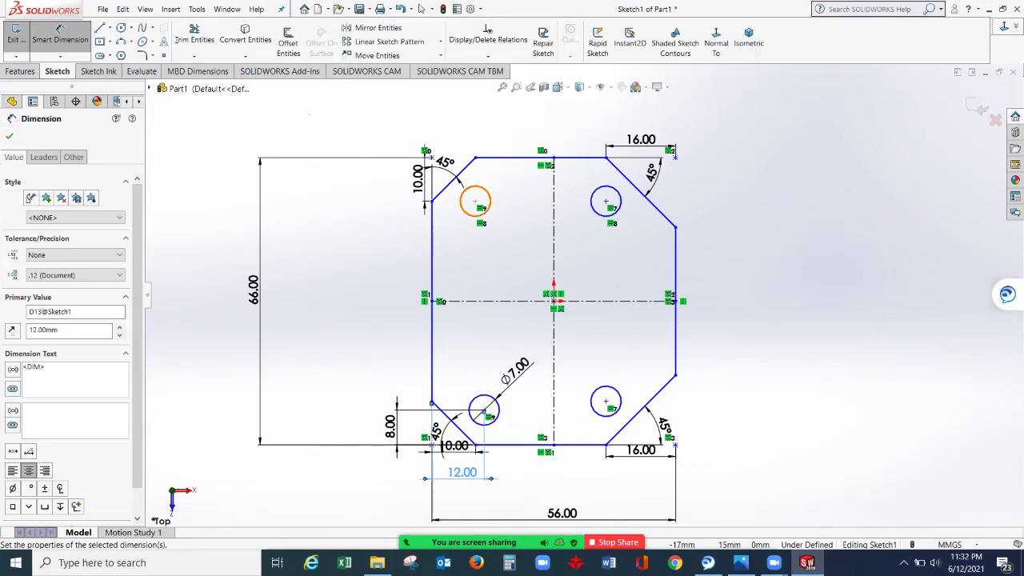
pyautogui.press('Escape')
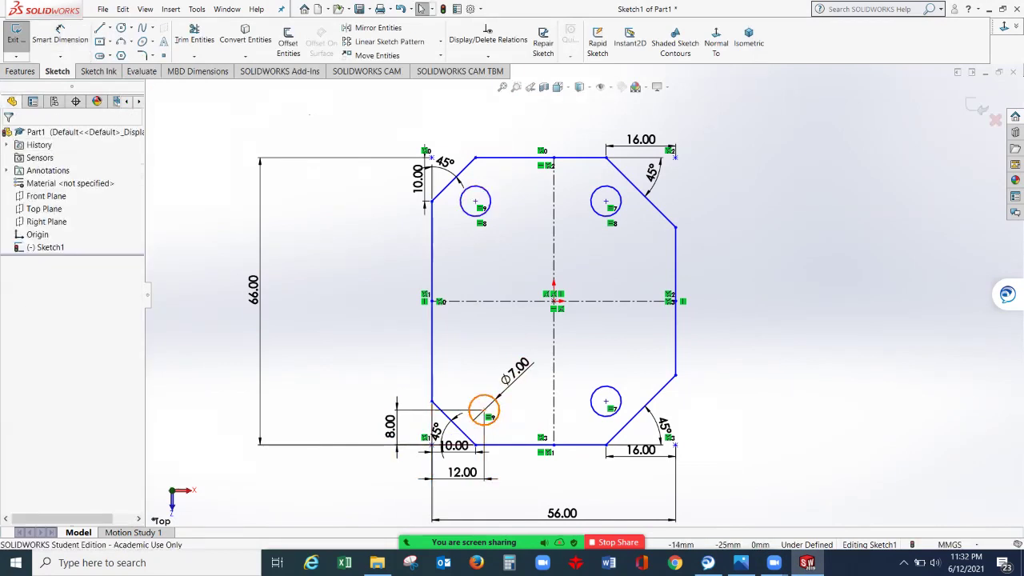
# - Add a Vertical relation between the centres of the lower-left and upper-left circles
pyautogui.click(483, 411)
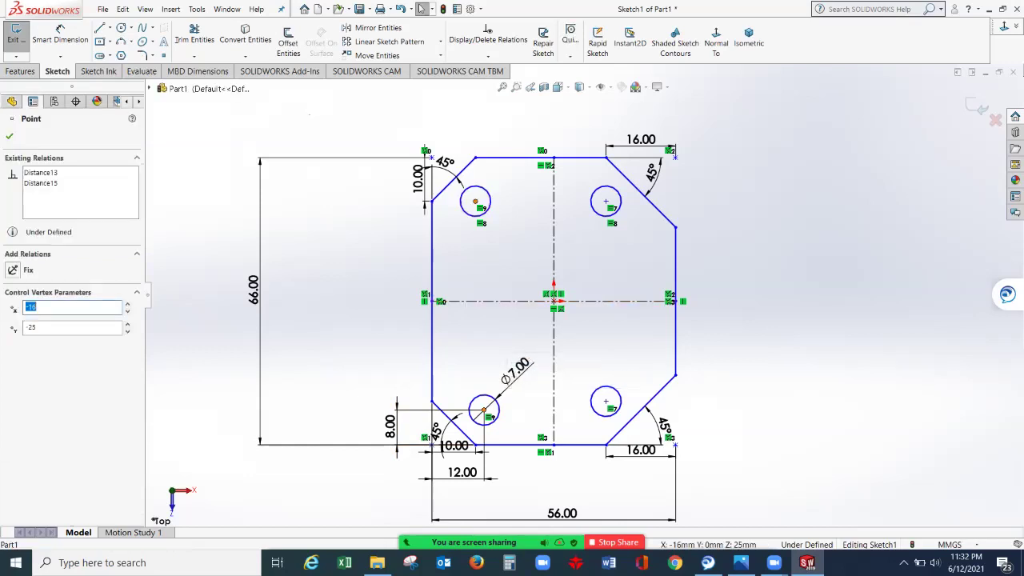
pyautogui.keyDown('ctrl'); pyautogui.click(475, 201); pyautogui.keyUp('ctrl')
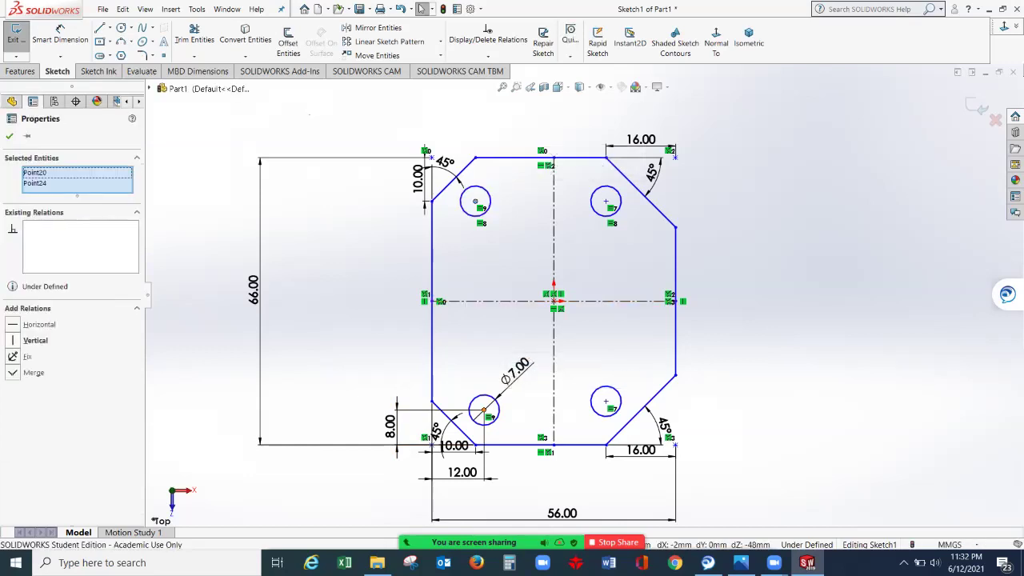
pyautogui.click(35, 340)
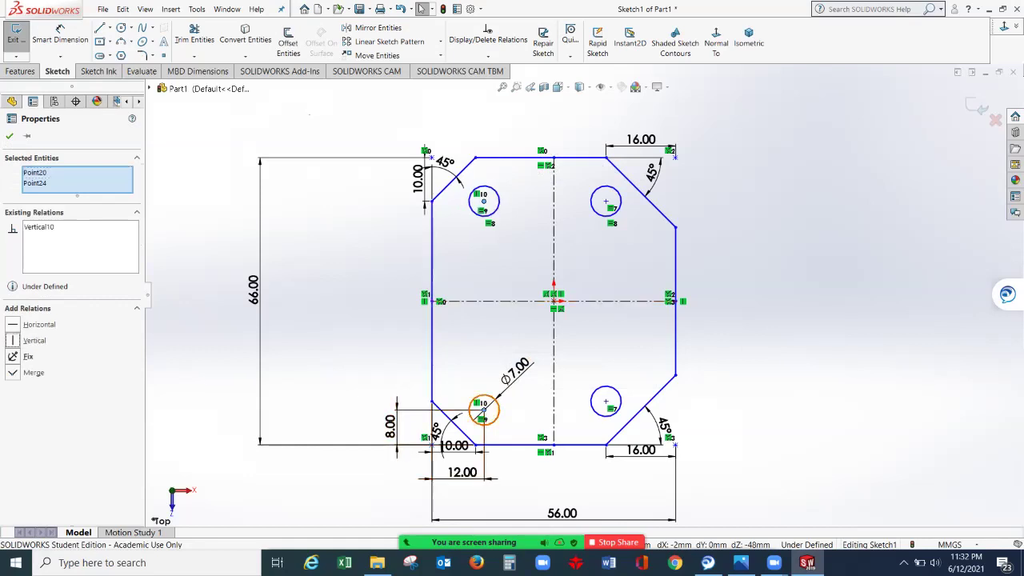
pyautogui.press('Escape')
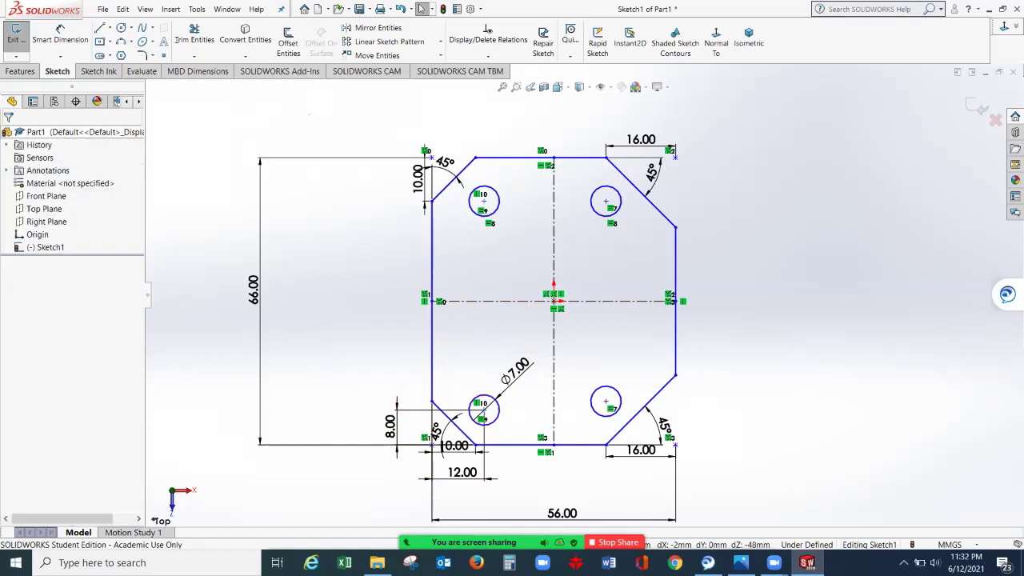
# - Add a Horizontal relation between the centres of the lower-left and lower-right circles
pyautogui.click(484, 409)
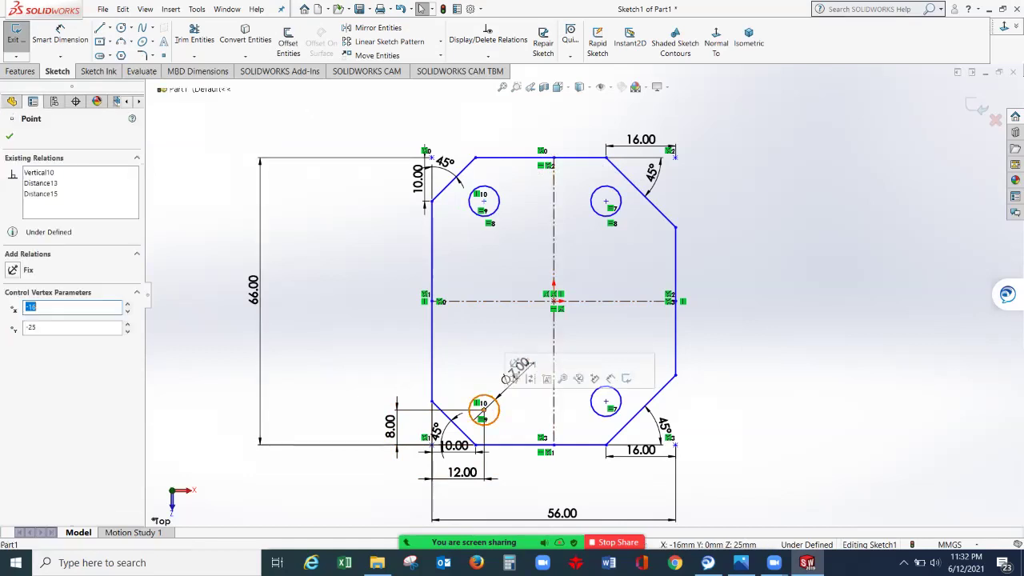
pyautogui.keyDown('ctrl'); pyautogui.click(606, 400); pyautogui.keyUp('ctrl')
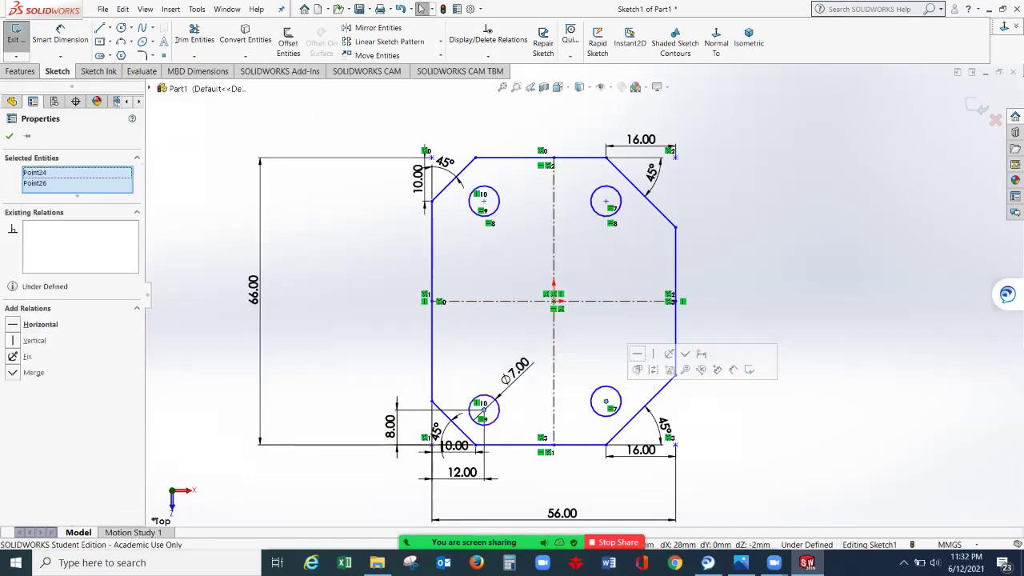
pyautogui.click(40, 324)
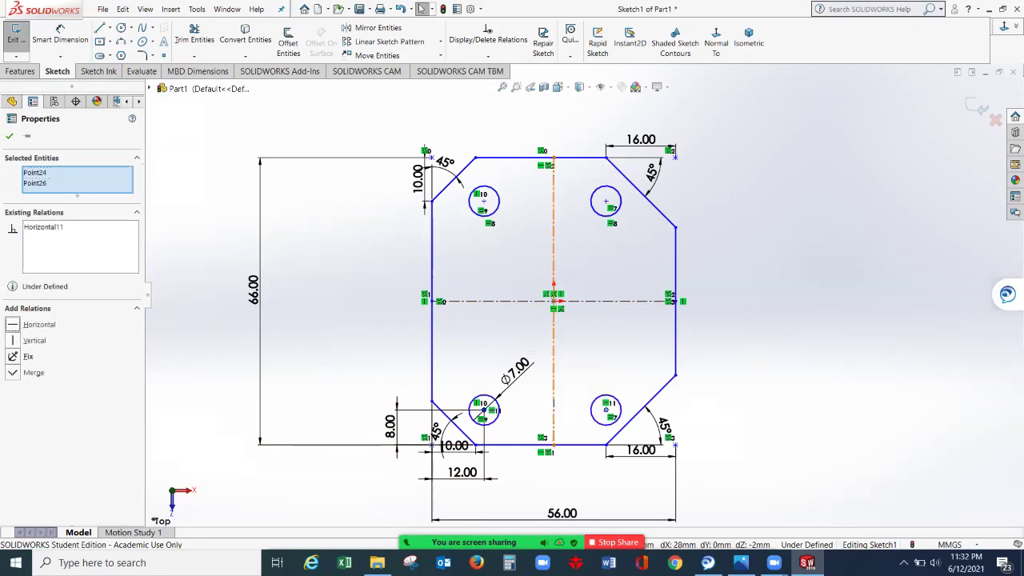
pyautogui.press('Escape')
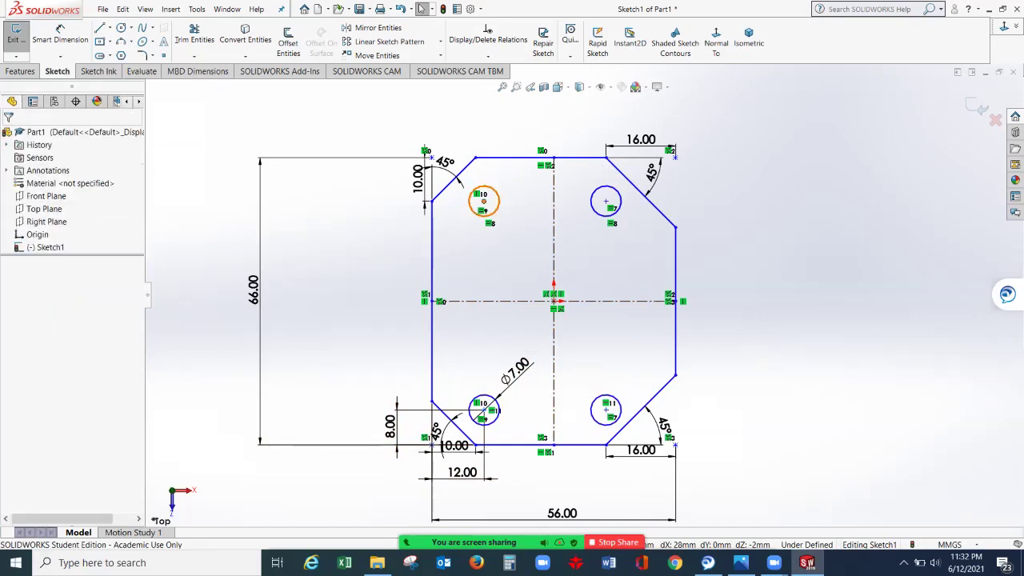
# - Add a Horizontal relation between the centres of the upper-left and upper-right circles
pyautogui.click(483, 202)
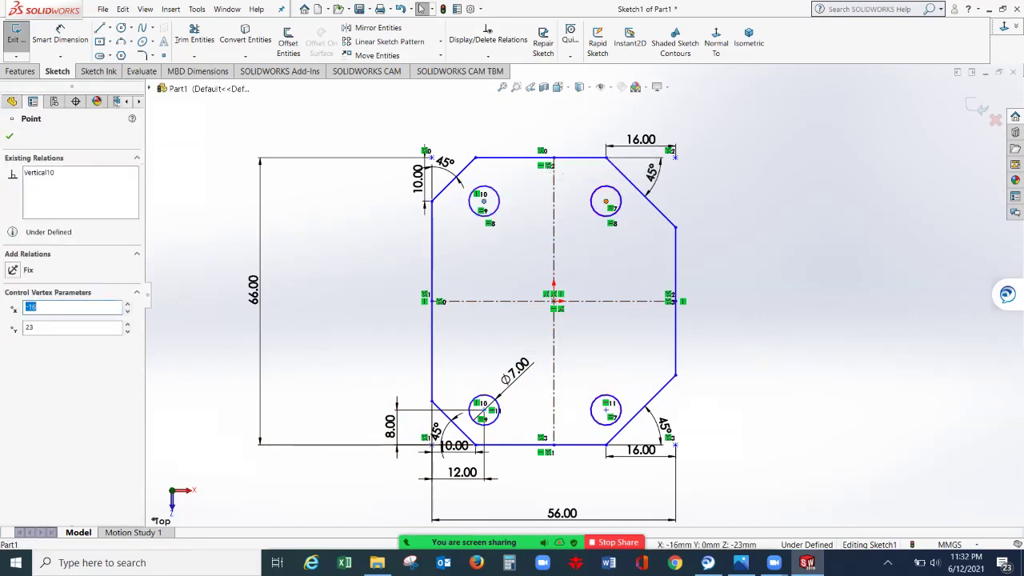
pyautogui.keyDown('ctrl'); pyautogui.click(606, 201); pyautogui.keyUp('ctrl')
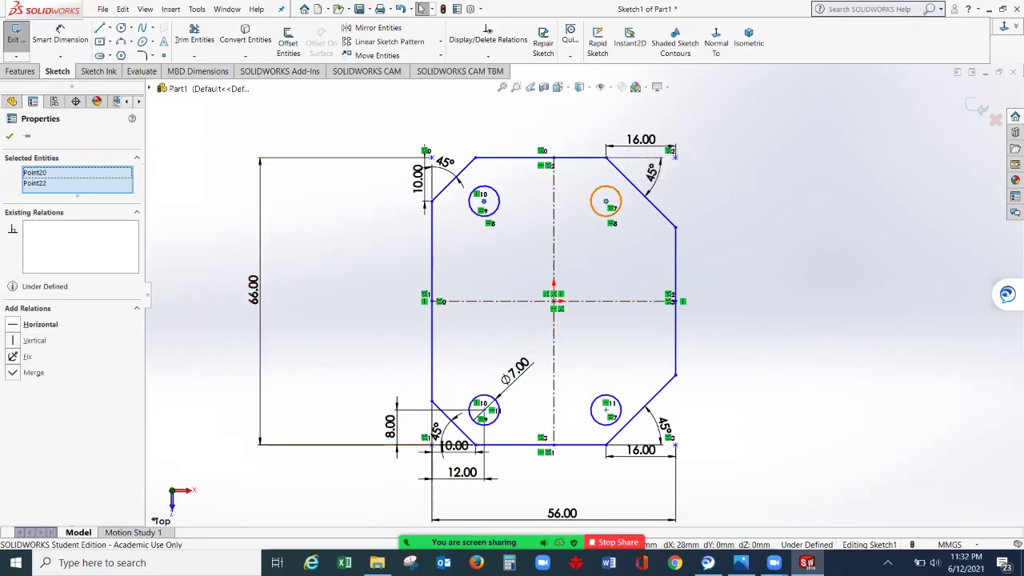
pyautogui.click(39, 324)
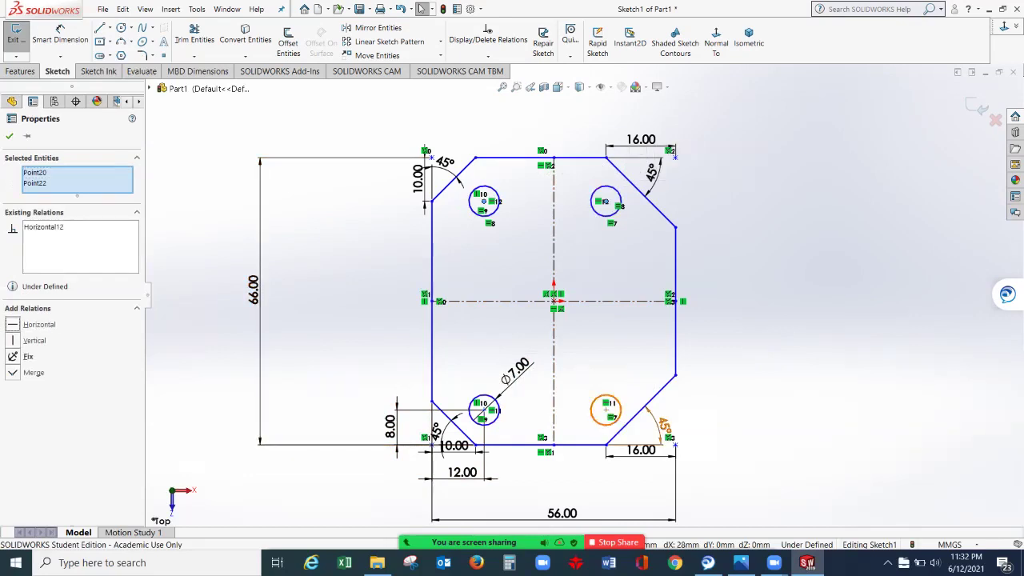
pyautogui.press('Escape')
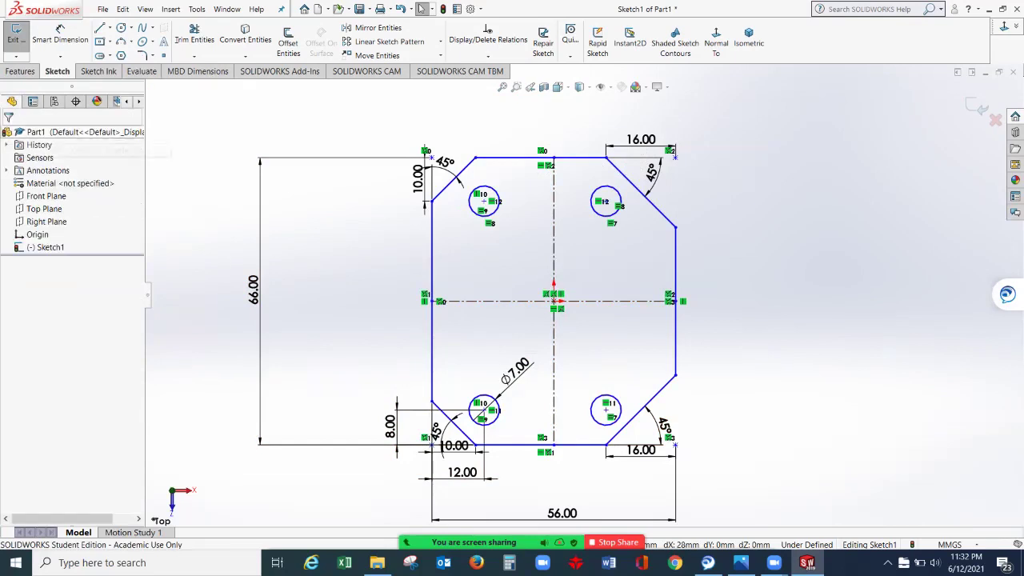
# - Add a Vertical relation between the centres of the lower-right and upper-right circles
pyautogui.click(606, 410)
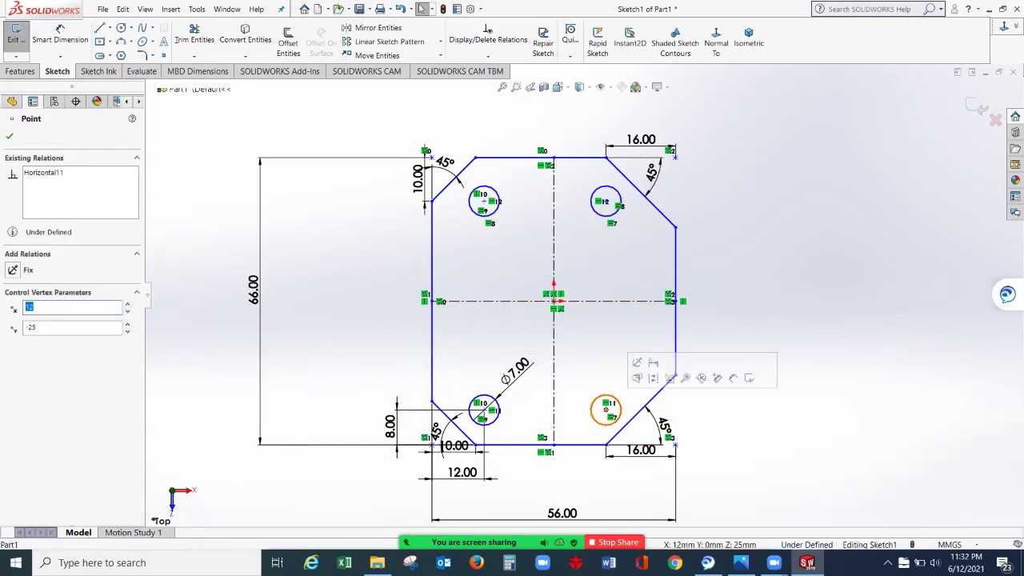
pyautogui.keyDown('ctrl'); pyautogui.click(606, 200); pyautogui.keyUp('ctrl')
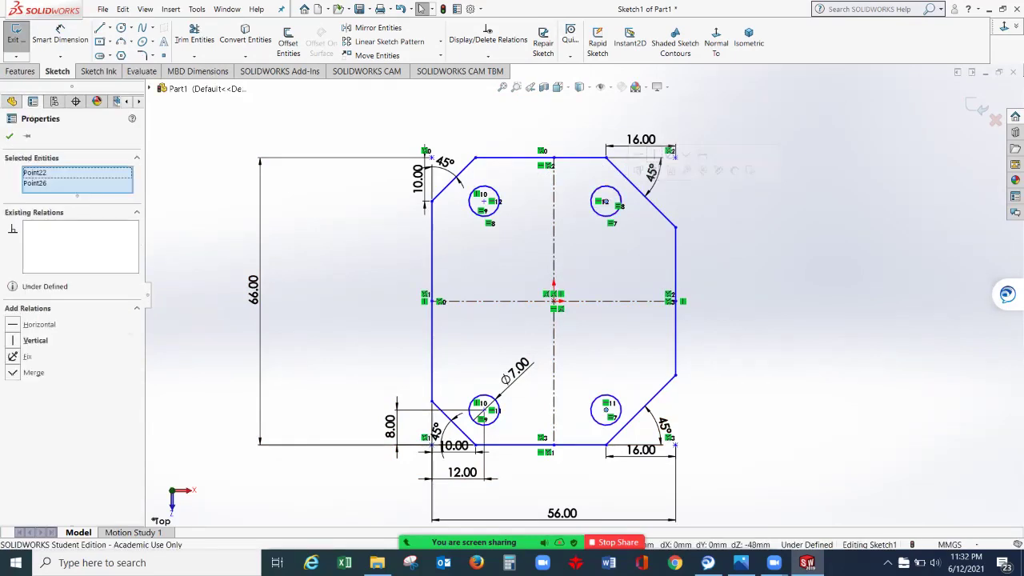
pyautogui.click(35, 340)
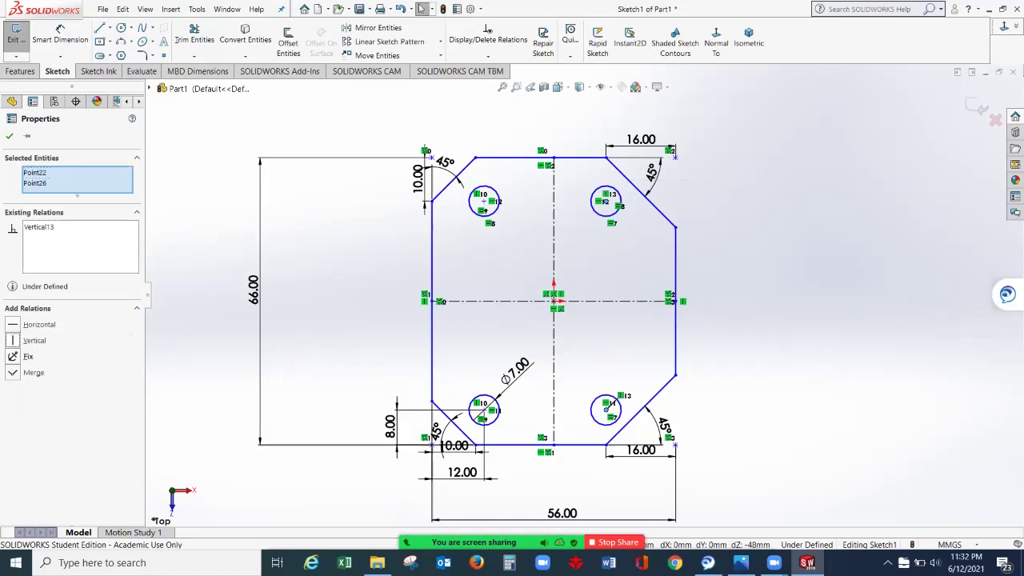
pyautogui.click(10, 136)
pyautogui.click(60, 32)
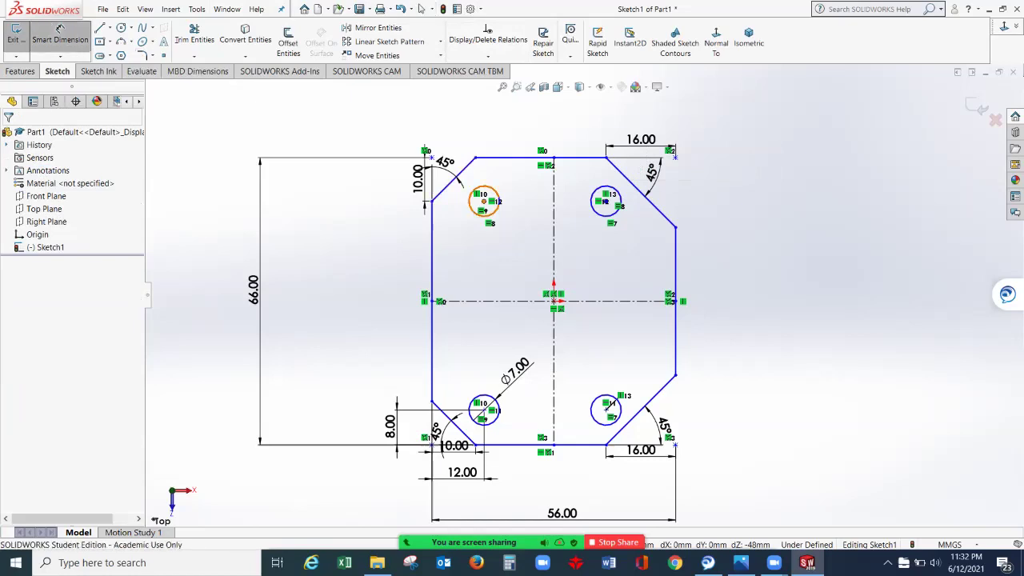
pyautogui.click(483, 187)
pyautogui.click(432, 240)
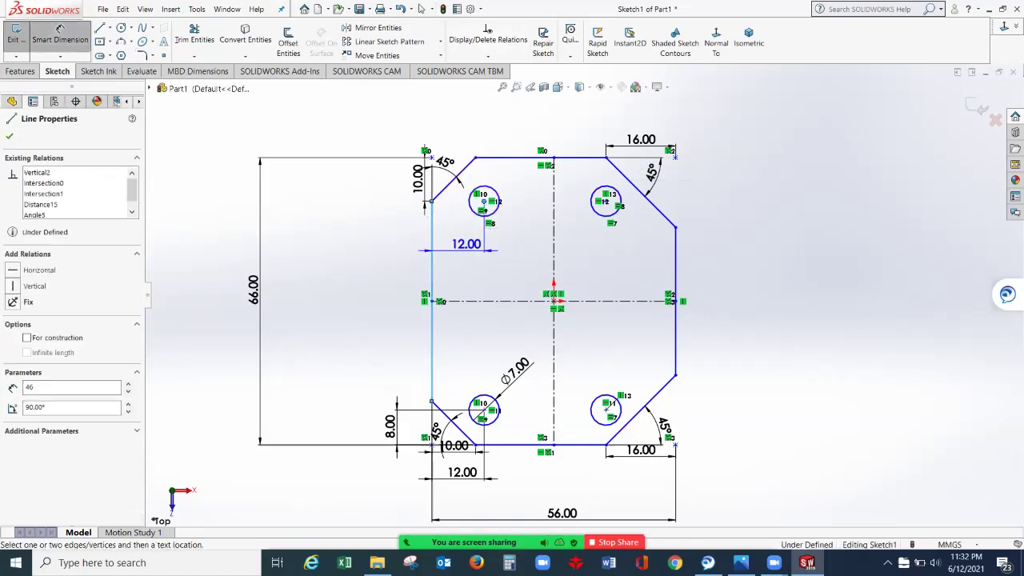
pyautogui.press('Escape')
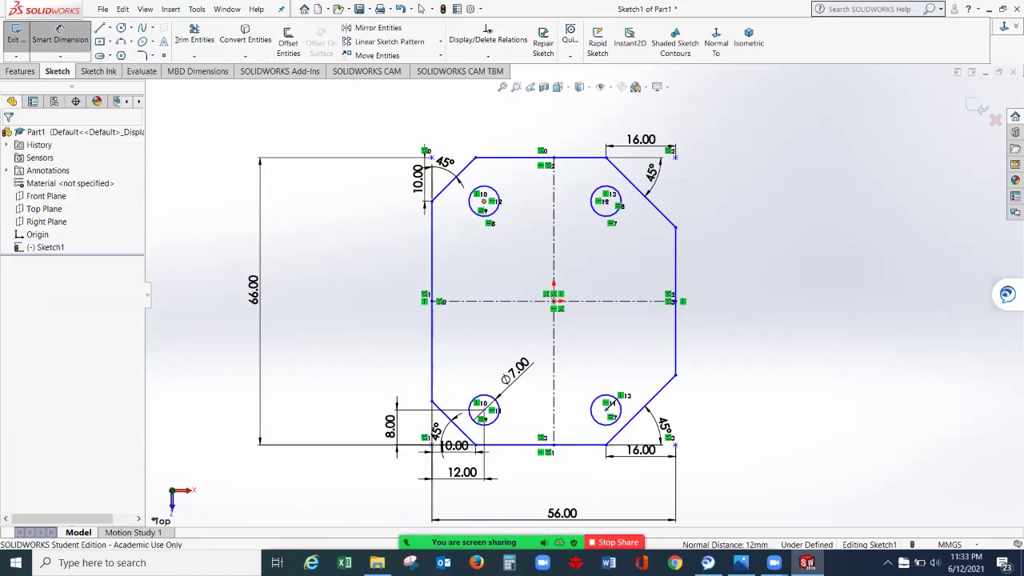
# - Dimension the upper-left circle's centre 8 mm from the plate's top edge
pyautogui.click(484, 202)
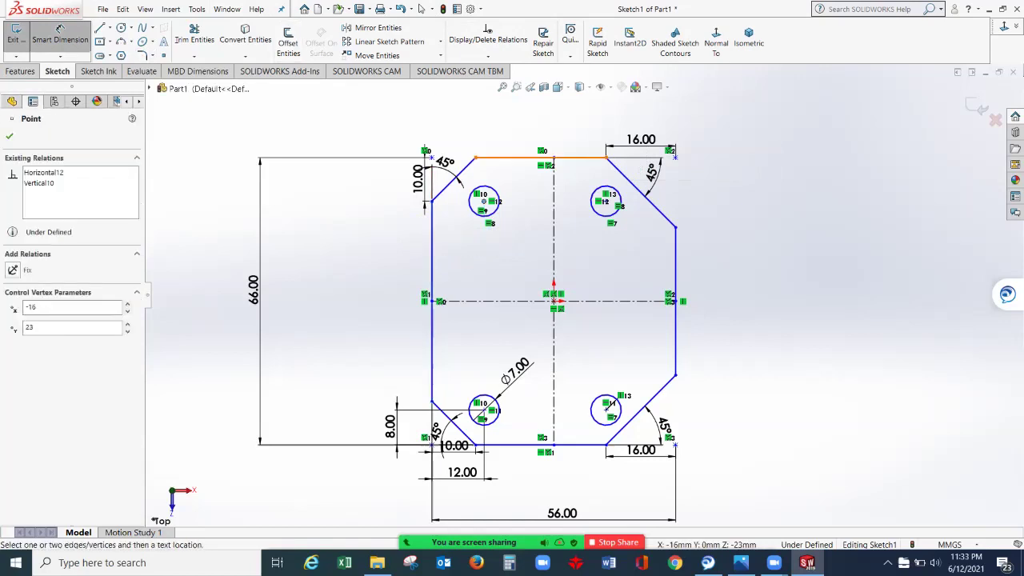
pyautogui.click(496, 158)
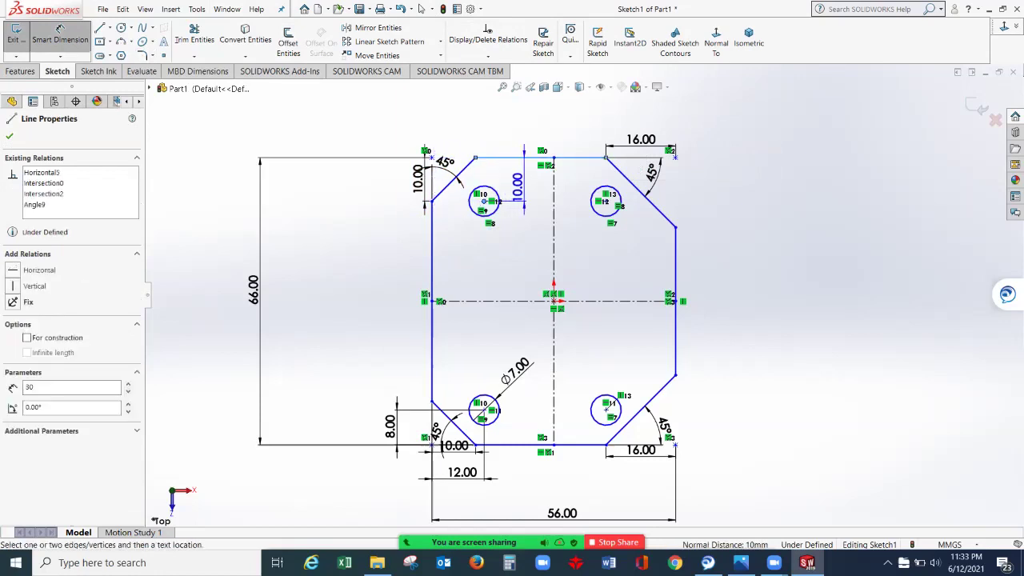
pyautogui.click(522, 183)
pyautogui.write('8')
pyautogui.press('Return')
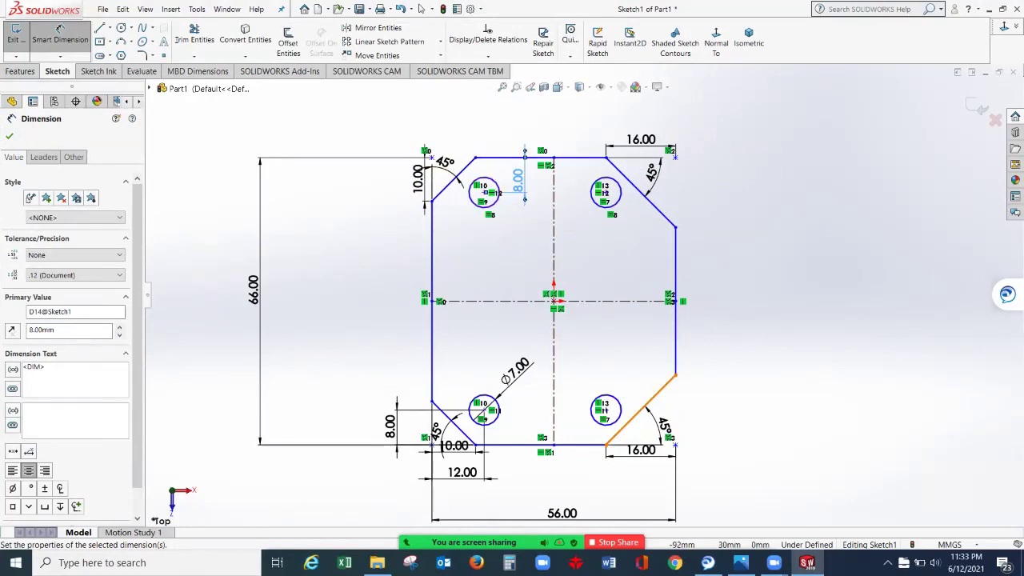
pyautogui.click(10, 136)
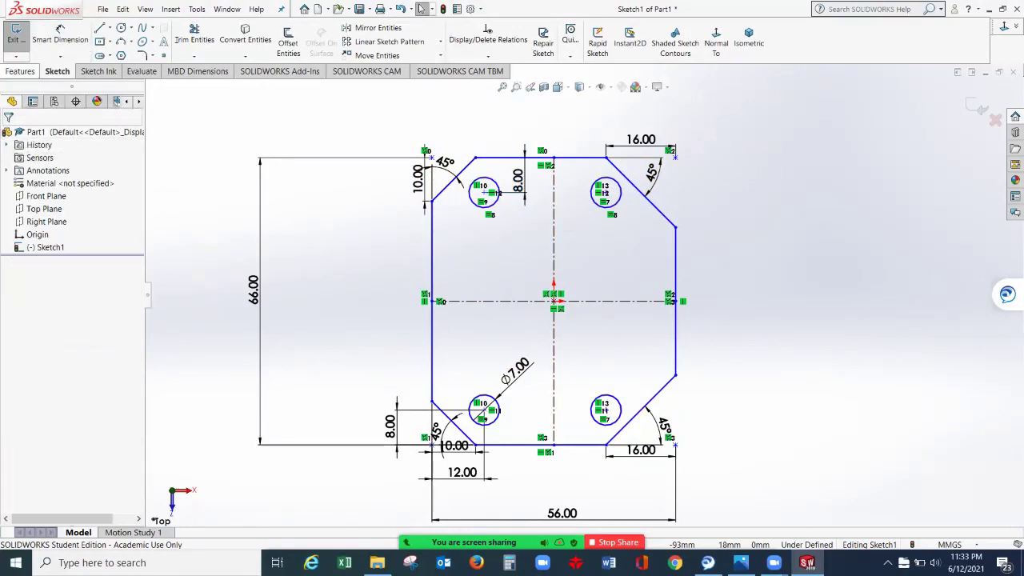
# - Extrude the base plate sketch as a 4 mm blind boss, checking the plate thickness in the CW6.png drawing
pyautogui.click(20, 71)
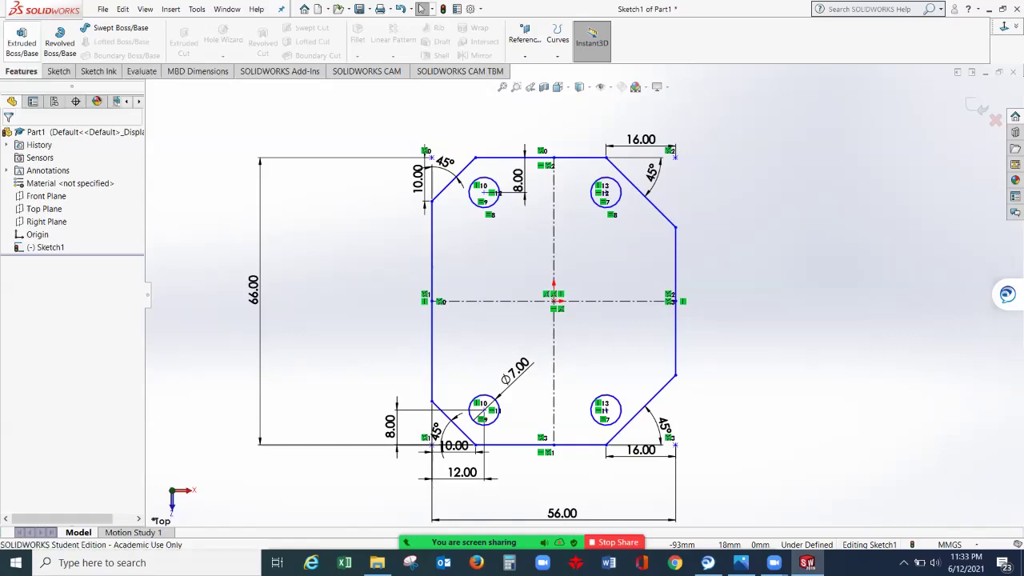
pyautogui.click(22, 41)
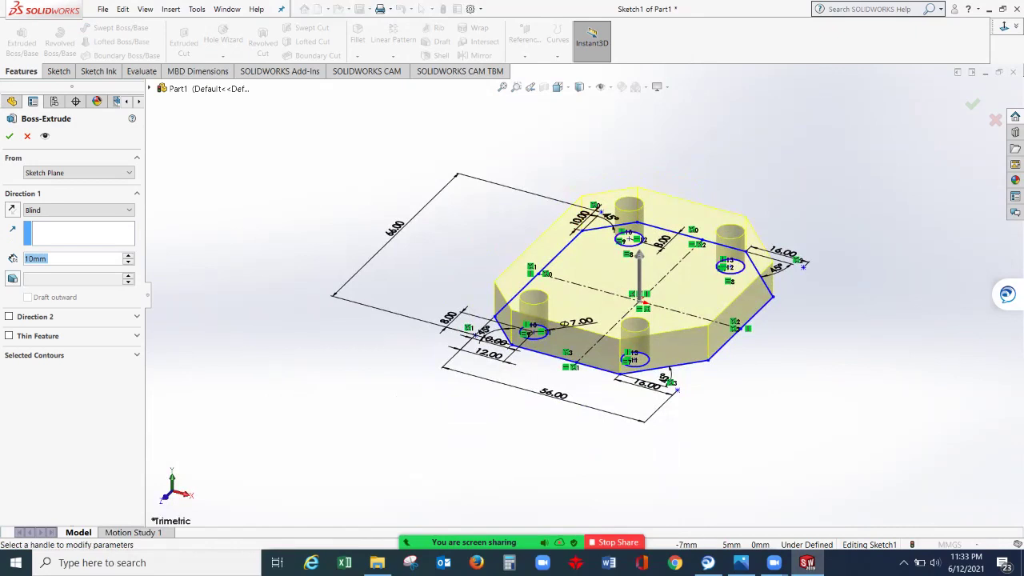
pyautogui.click(741, 562)
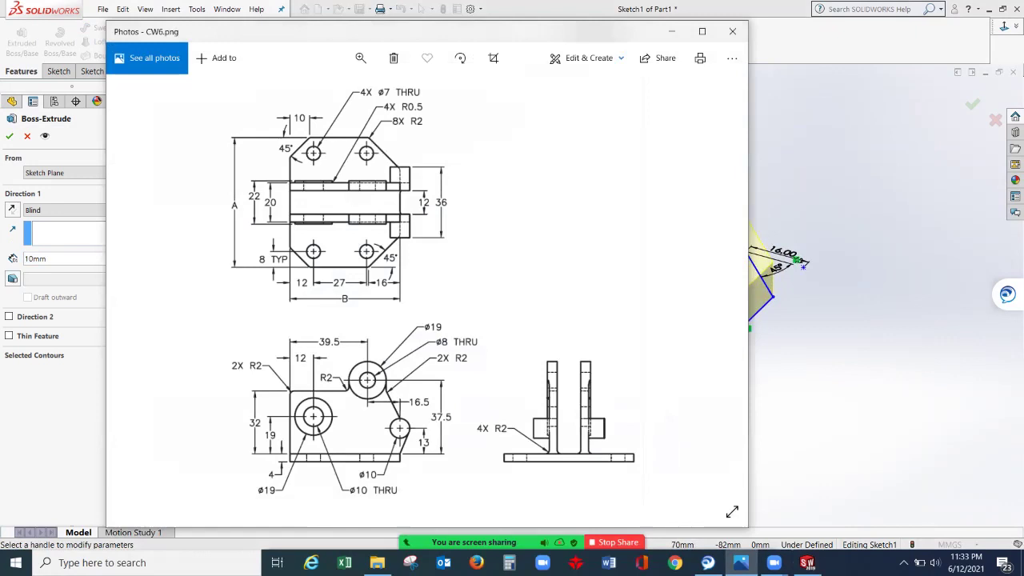
pyautogui.click(671, 31)
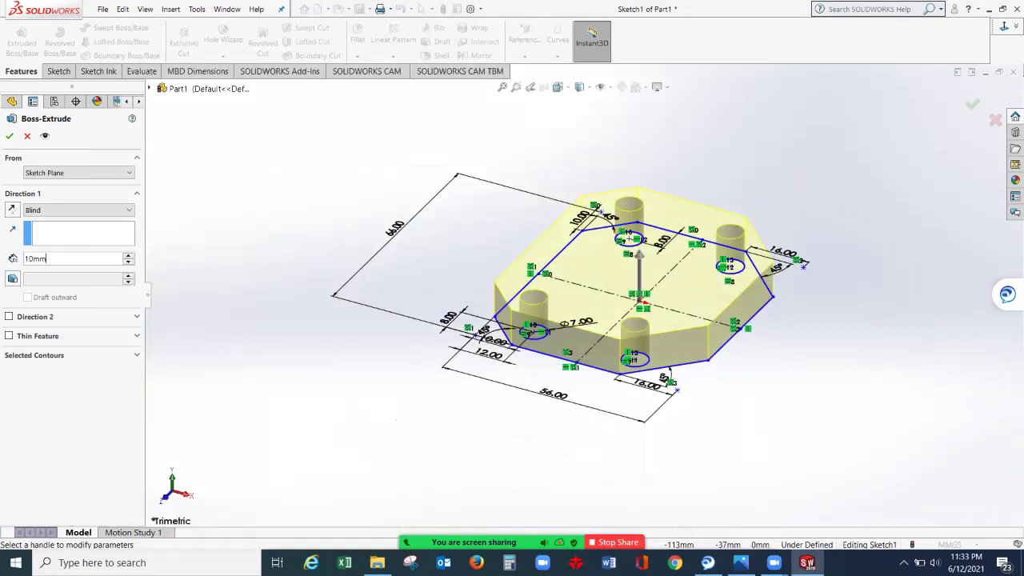
pyautogui.write('4')
pyautogui.press('Return')
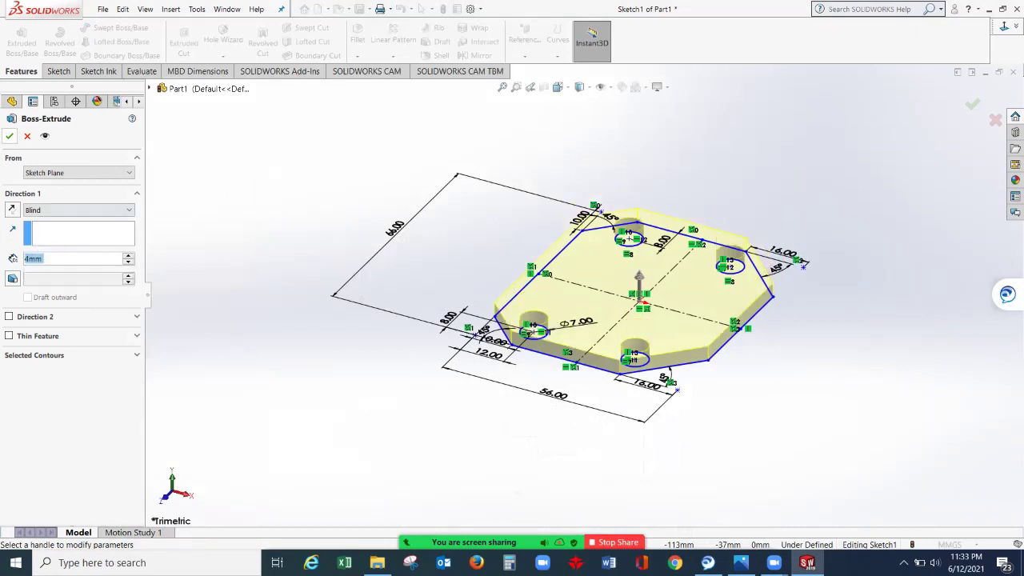
pyautogui.press('Return')
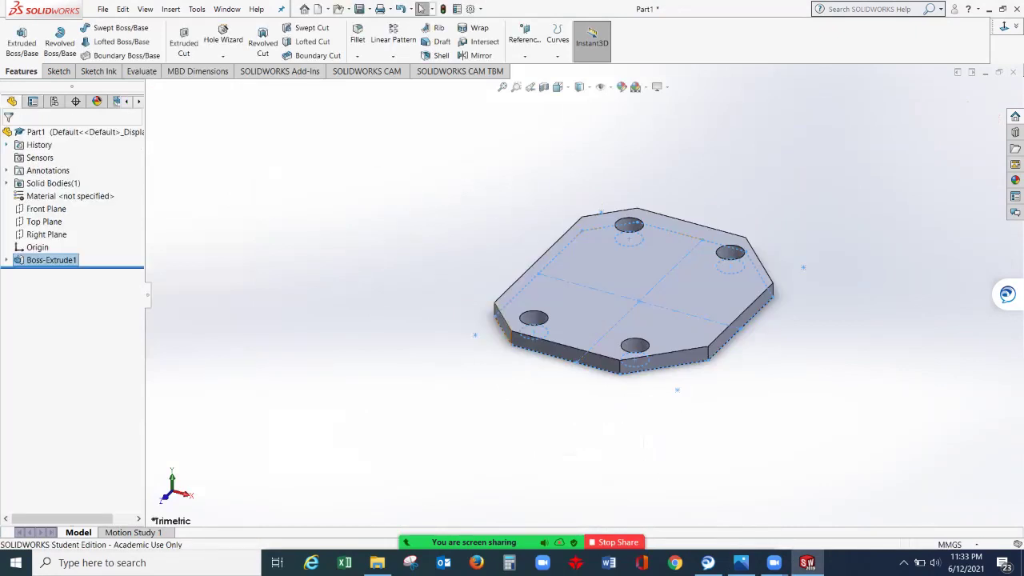
pyautogui.press('Escape')
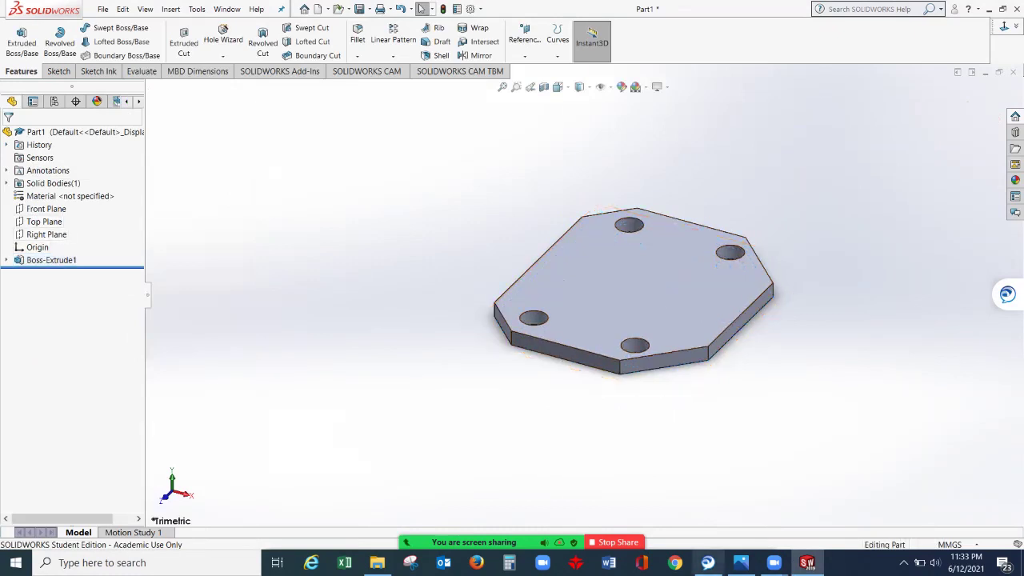
# - Check the upright spacing in the CW6.png drawing and create a reference plane offset 10 mm from the Front Plane with the offset flipped
pyautogui.click(741, 562)
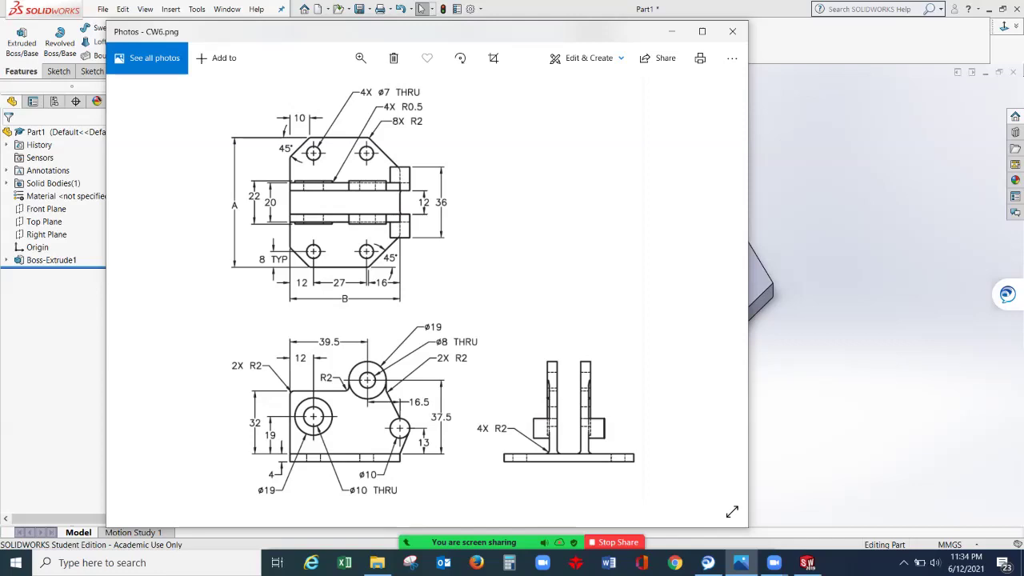
pyautogui.click(671, 31)
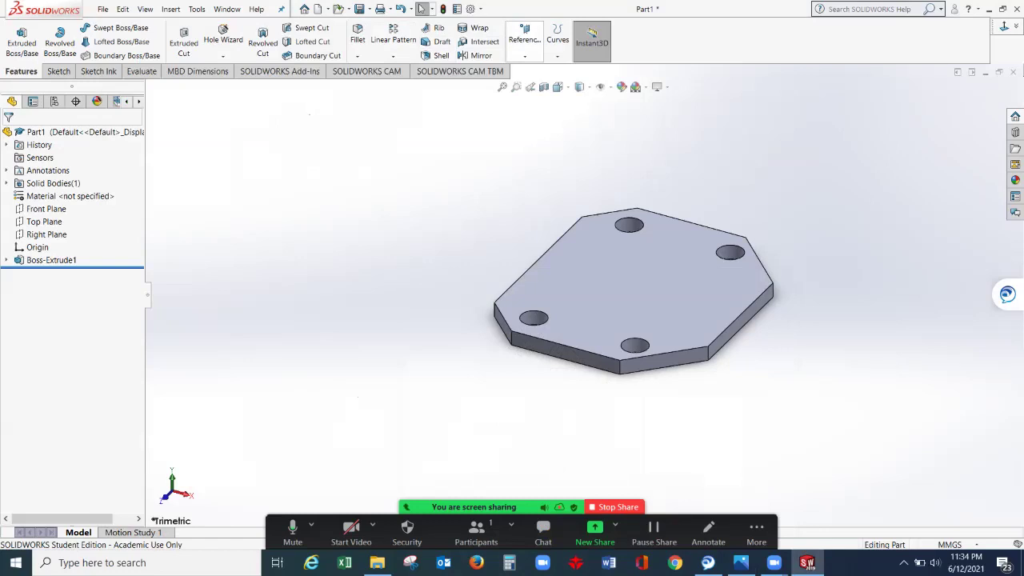
pyautogui.click(525, 54)
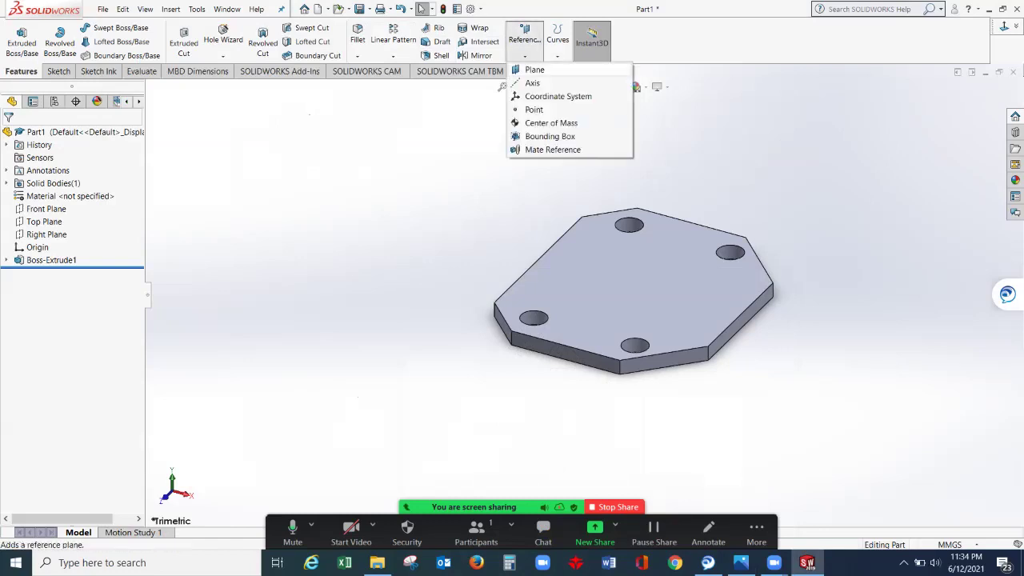
pyautogui.click(534, 70)
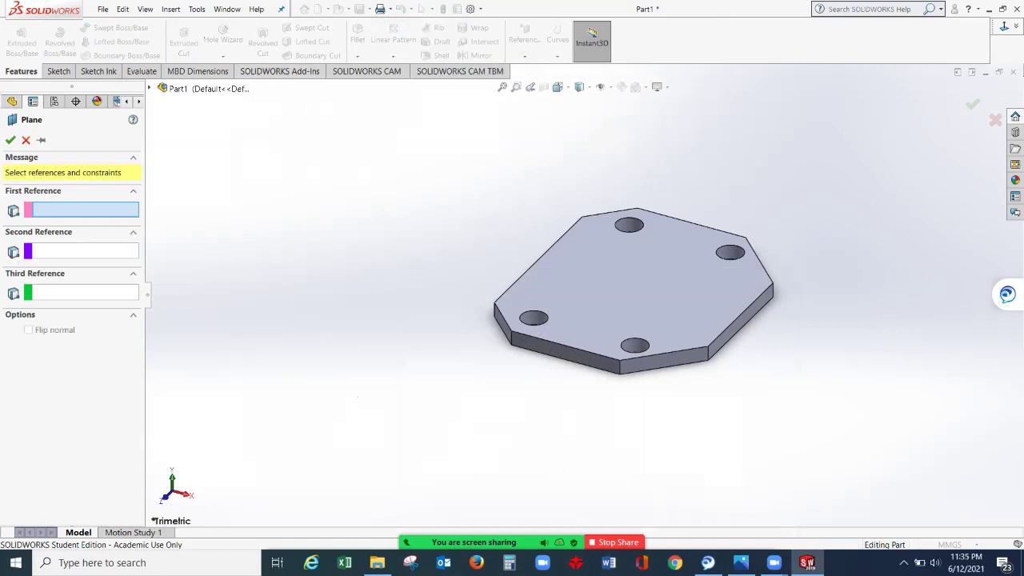
pyautogui.click(150, 88)
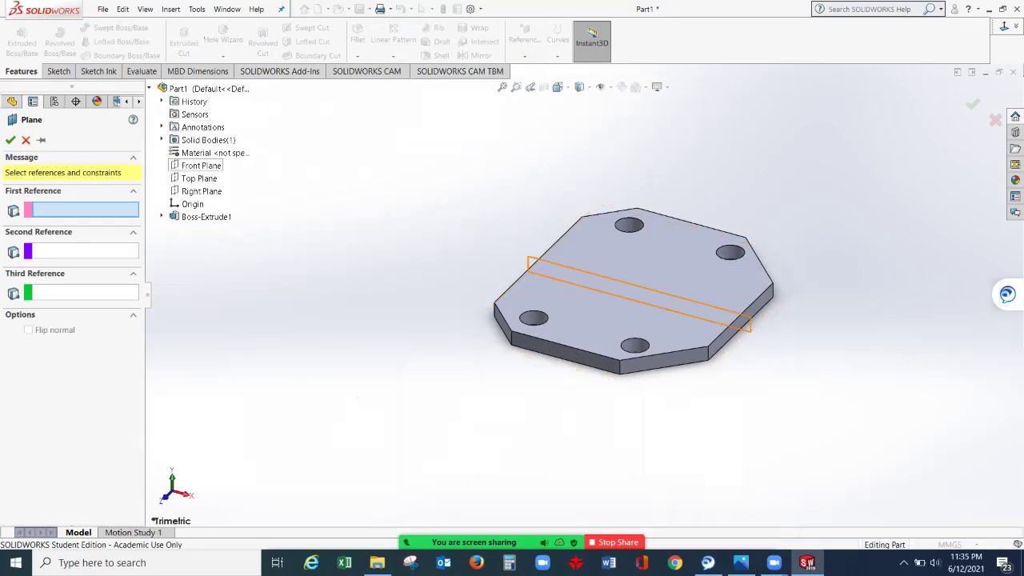
pyautogui.click(201, 165)
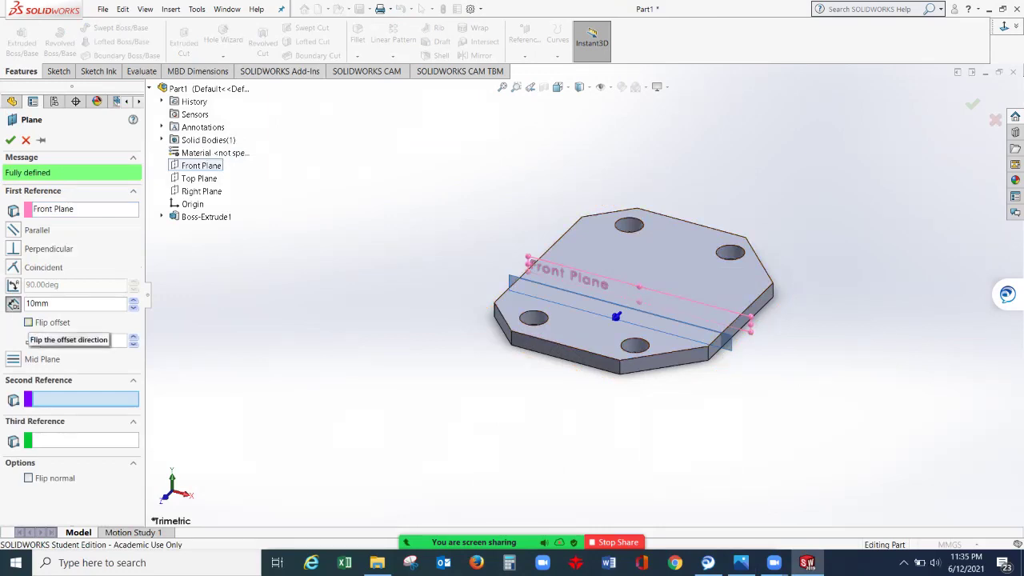
pyautogui.click(29, 323)
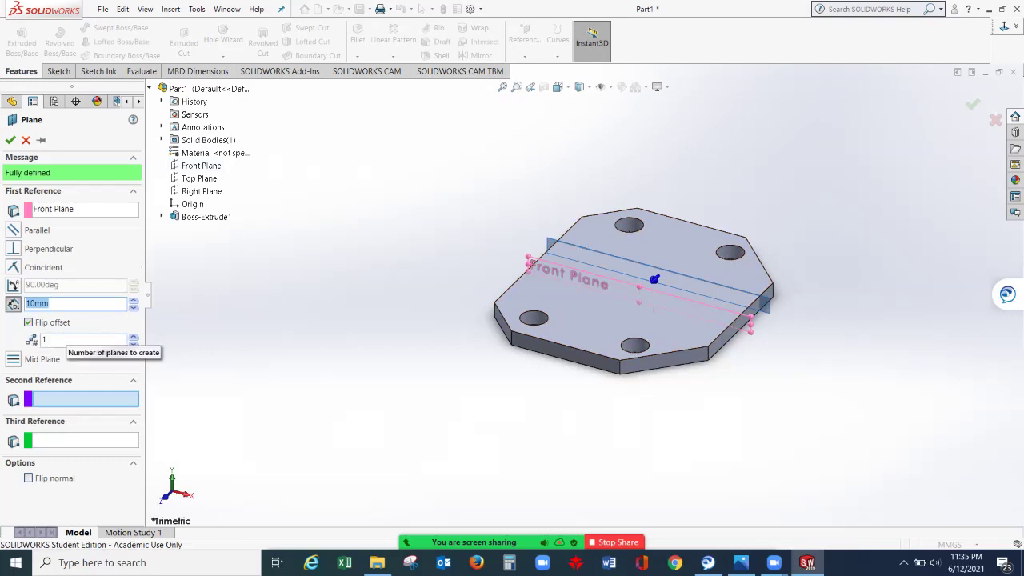
pyautogui.click(51, 303)
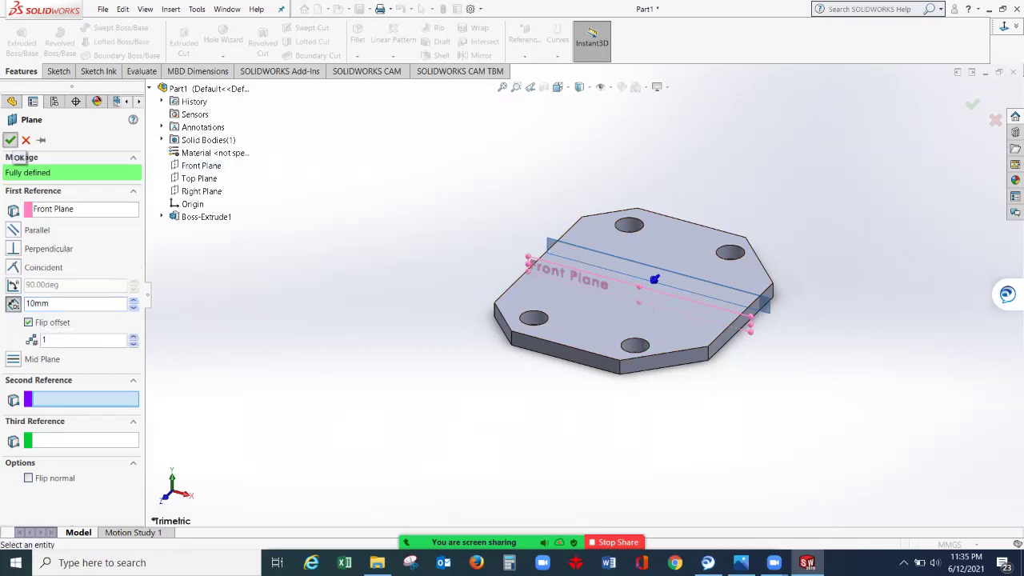
pyautogui.click(10, 139)
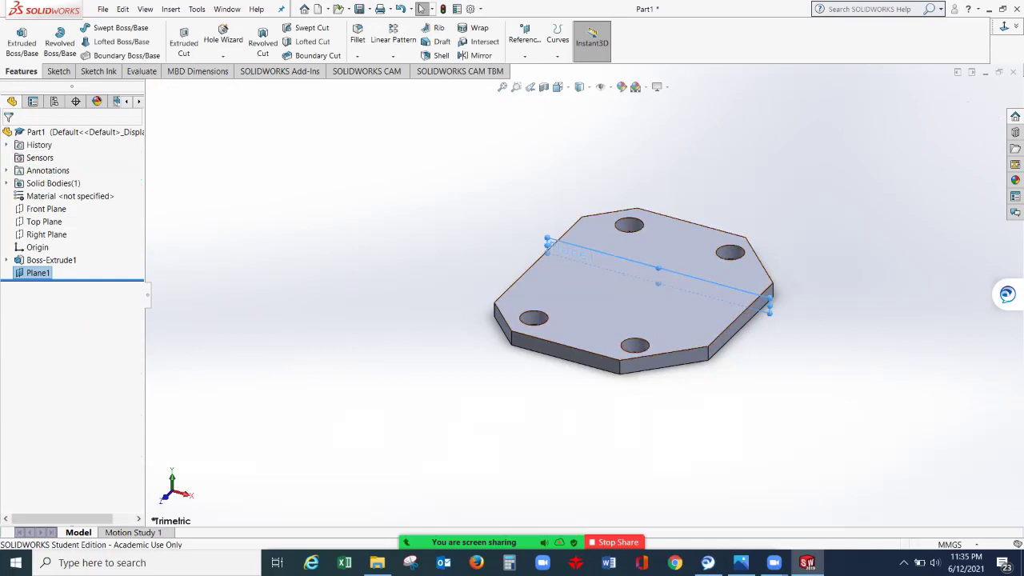
# - Start a sketch on the offset plane, view it face-on, and check the upright's profile in the CW6.png drawing
pyautogui.click(36, 272)
pyautogui.click(34, 239)
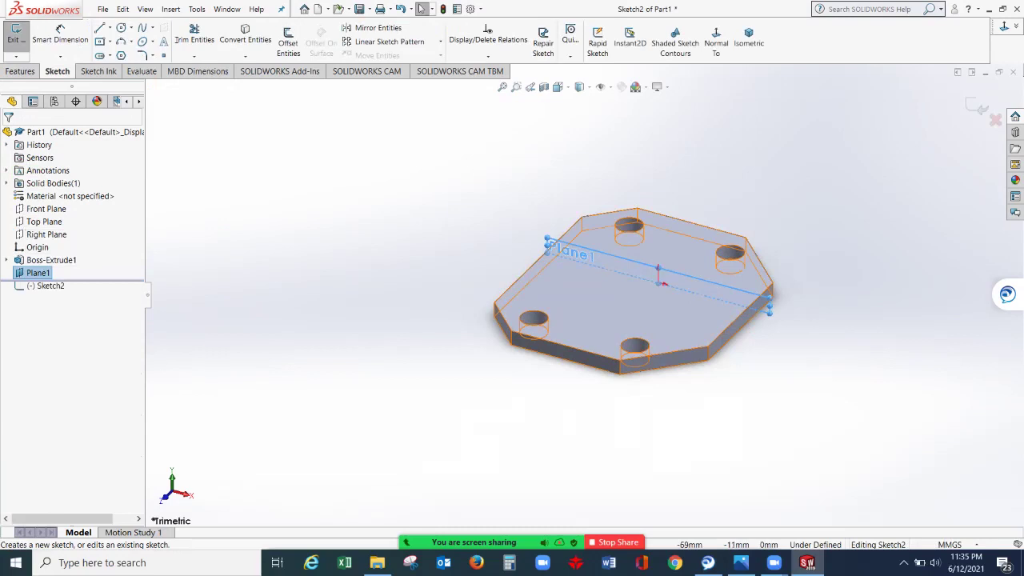
pyautogui.hotkey('ctrl', '8')
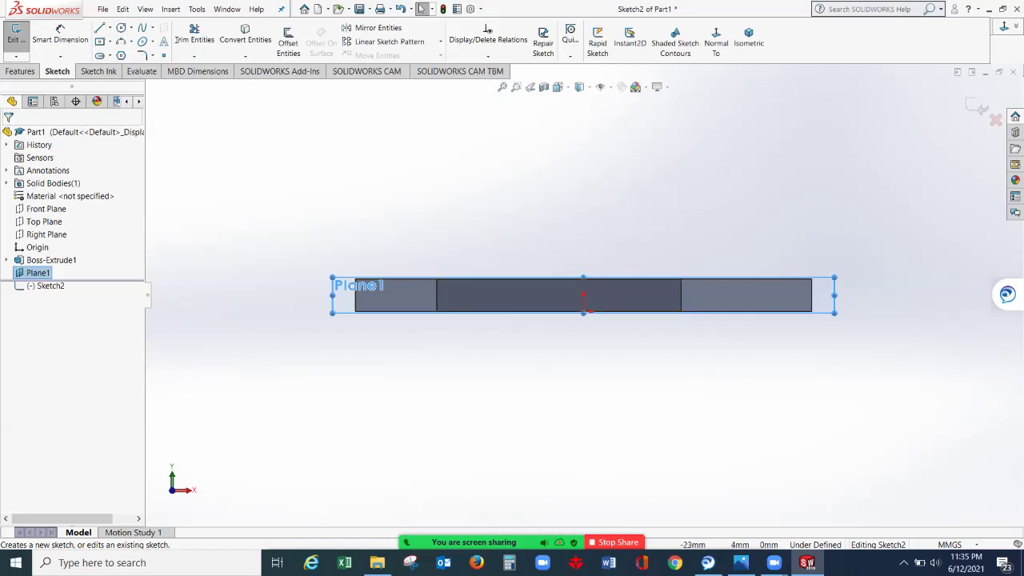
pyautogui.click(740, 562)
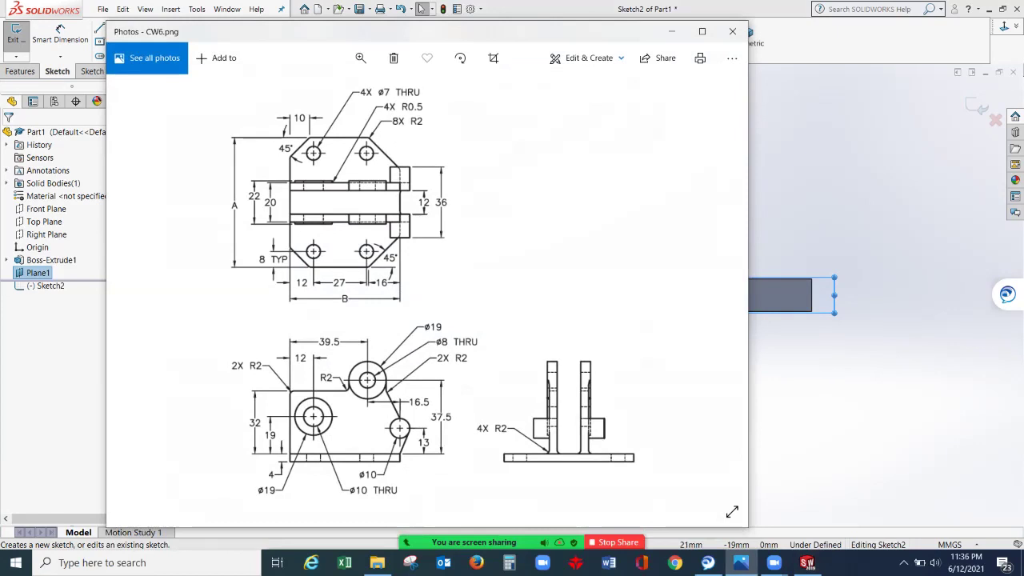
pyautogui.click(671, 31)
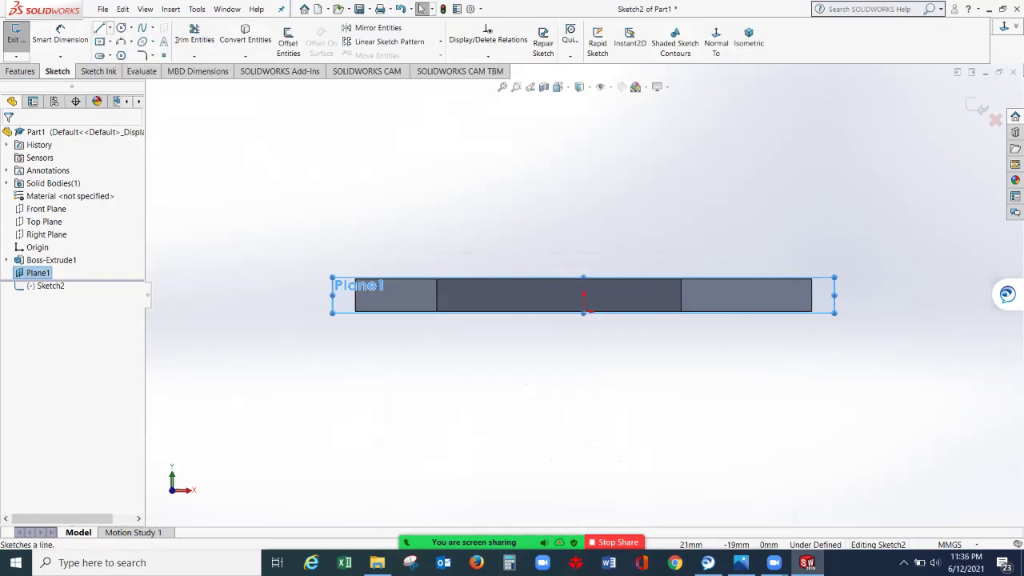
# - Sketch a vertical line about 16 mm up from the plate's top-left corner and a horizontal line about 18 mm to the right
pyautogui.click(100, 28)
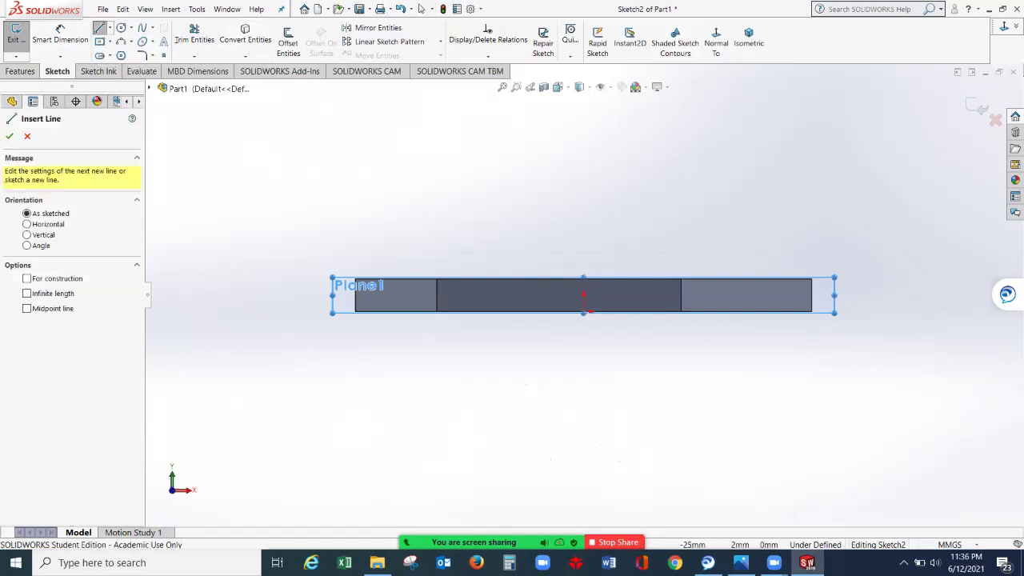
pyautogui.click(355, 278)
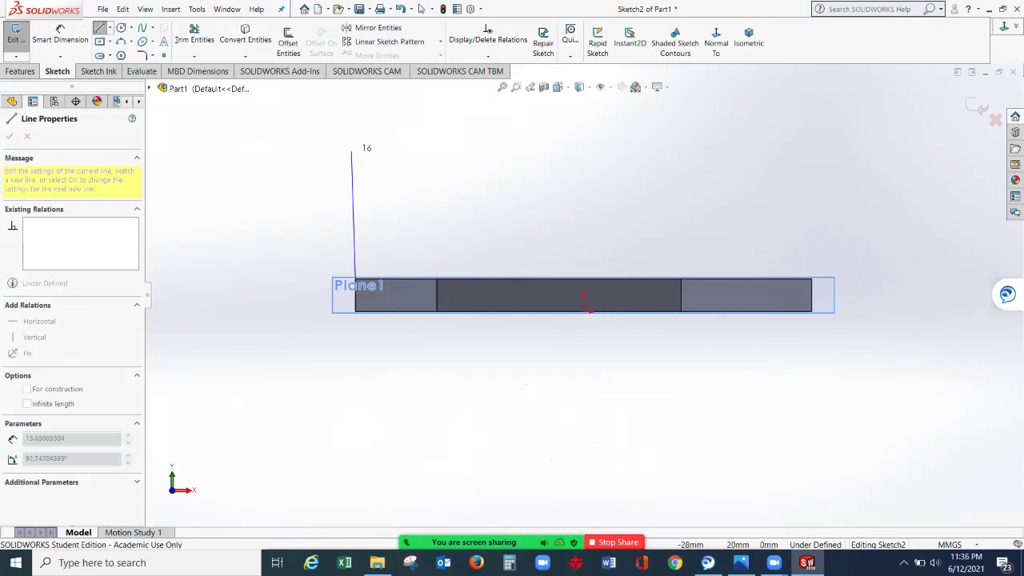
pyautogui.click(356, 147)
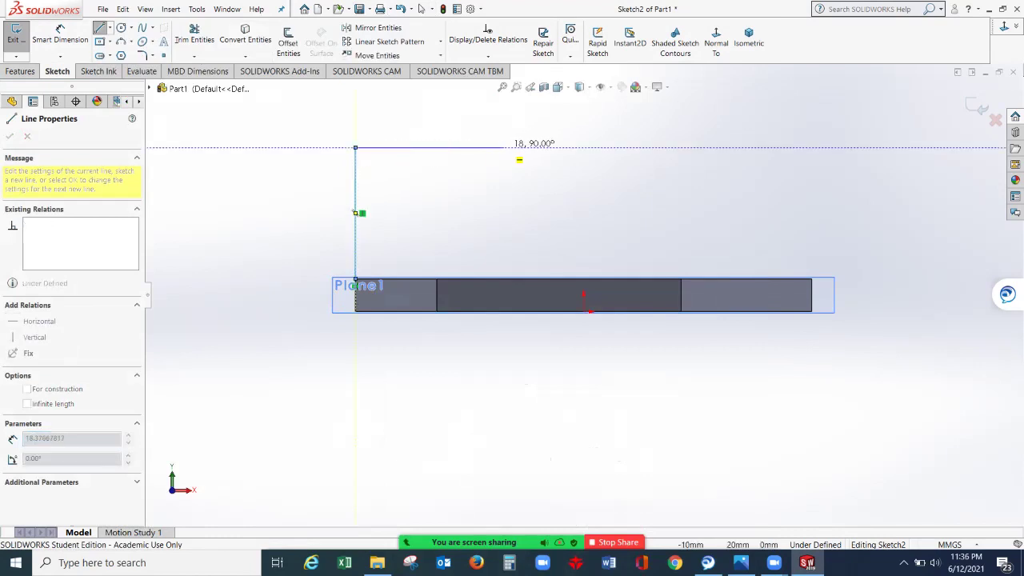
pyautogui.click(510, 147)
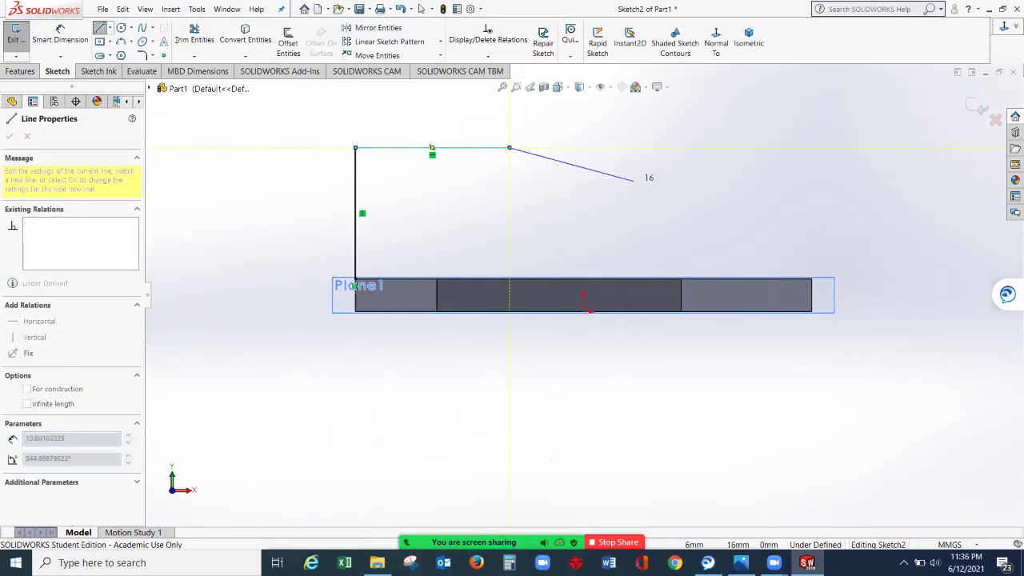
pyautogui.press('Escape')
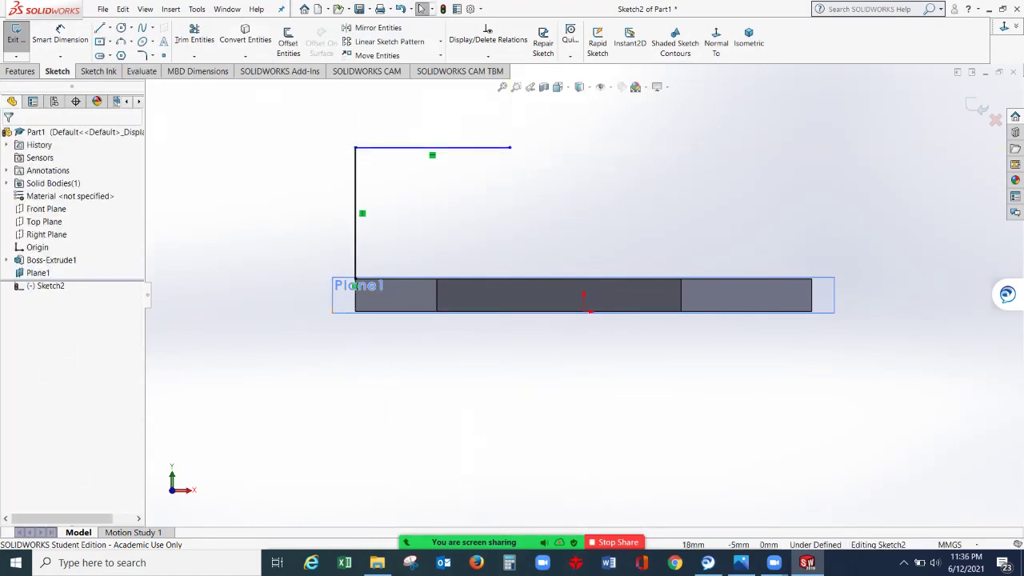
pyautogui.scroll(-1, 459, 207)
pyautogui.scroll(2, 459, 207)
pyautogui.scroll(1, 580, 152)
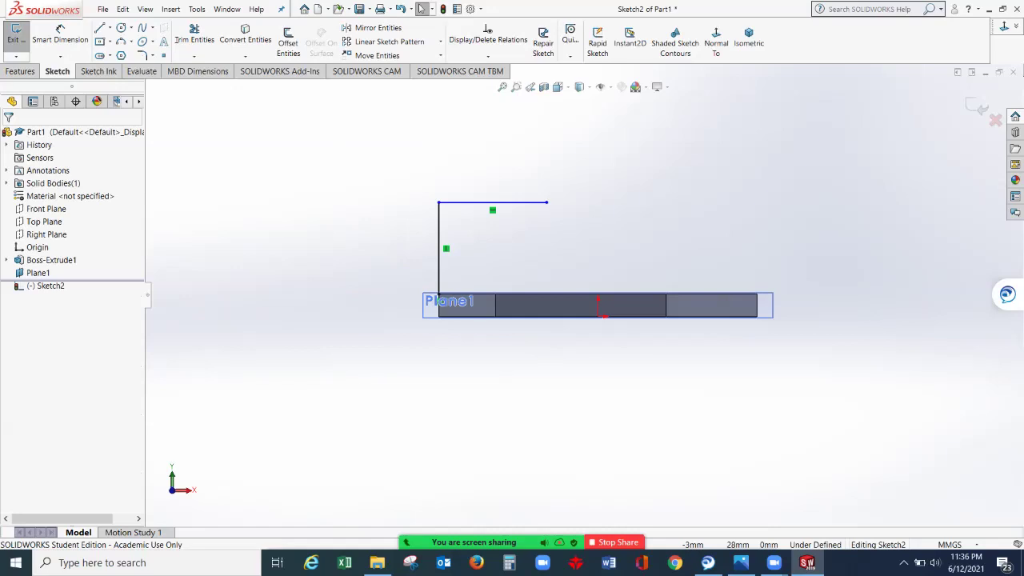
pyautogui.scroll(-2, 580, 134)
# - Check the upright's height in the CW6.png drawing and dimension the vertical line 32 mm
pyautogui.click(740, 562)
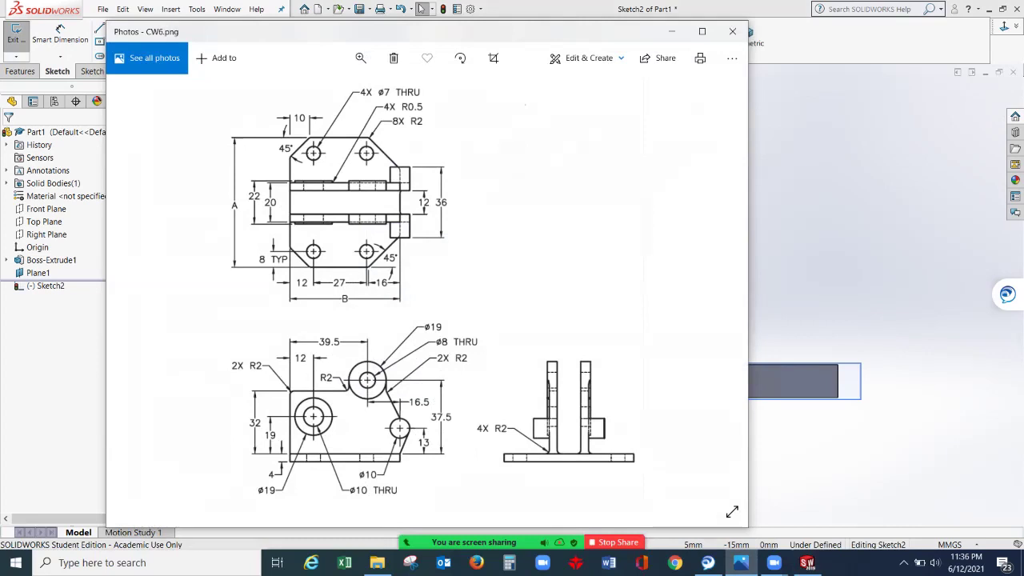
pyautogui.click(671, 32)
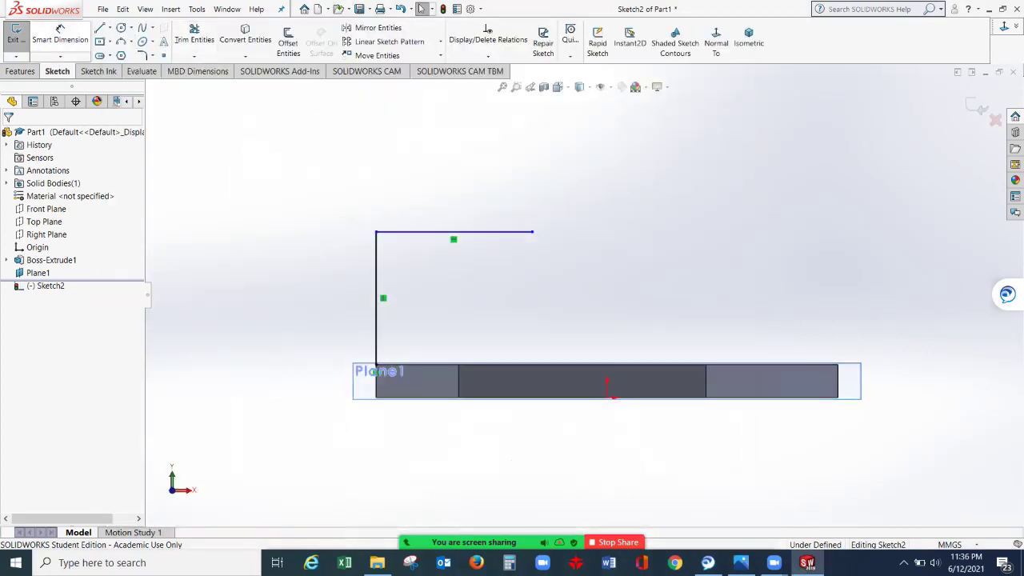
pyautogui.click(376, 247)
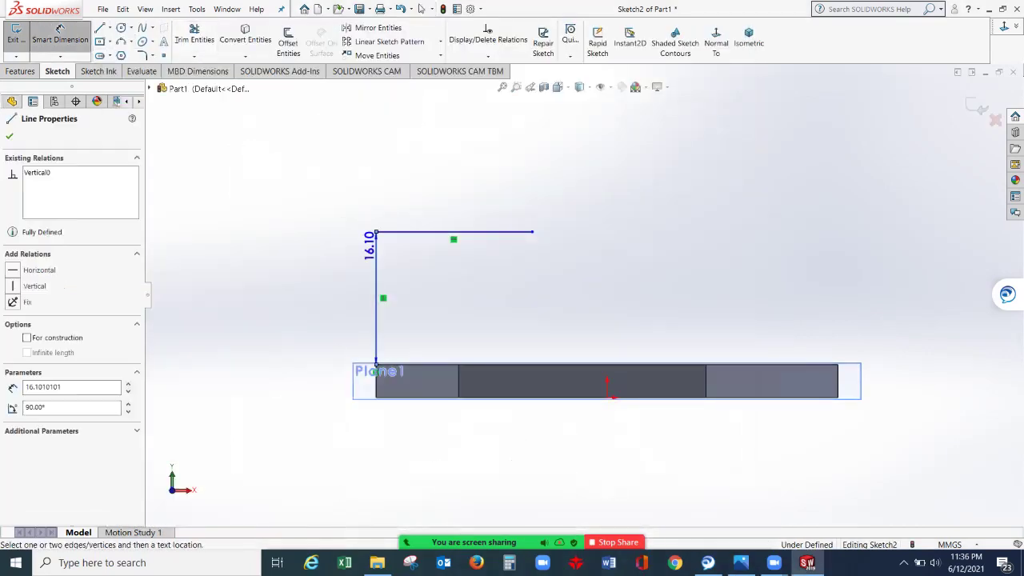
pyautogui.click(318, 309)
pyautogui.doubleClick(317, 307)
pyautogui.write('32')
pyautogui.press('Return')
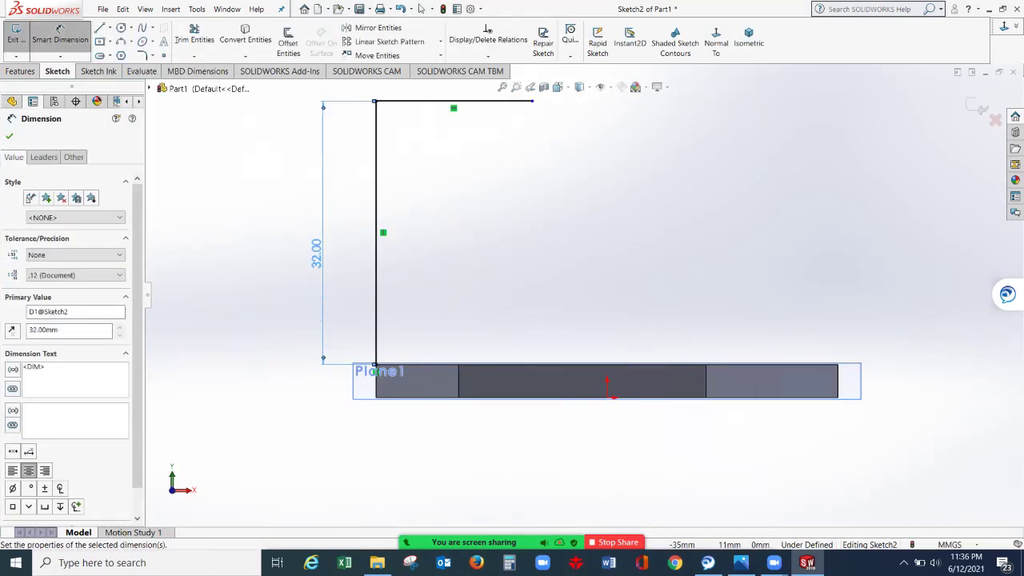
pyautogui.click(10, 136)
# - After checking the CW6.png drawing, sketch two concentric circles of about 5 mm and 10 mm radius beyond the horizontal line's right end
pyautogui.scroll(-2, 509, 150)
pyautogui.scroll(3, 528, 172)
pyautogui.scroll(1, 620, 144)
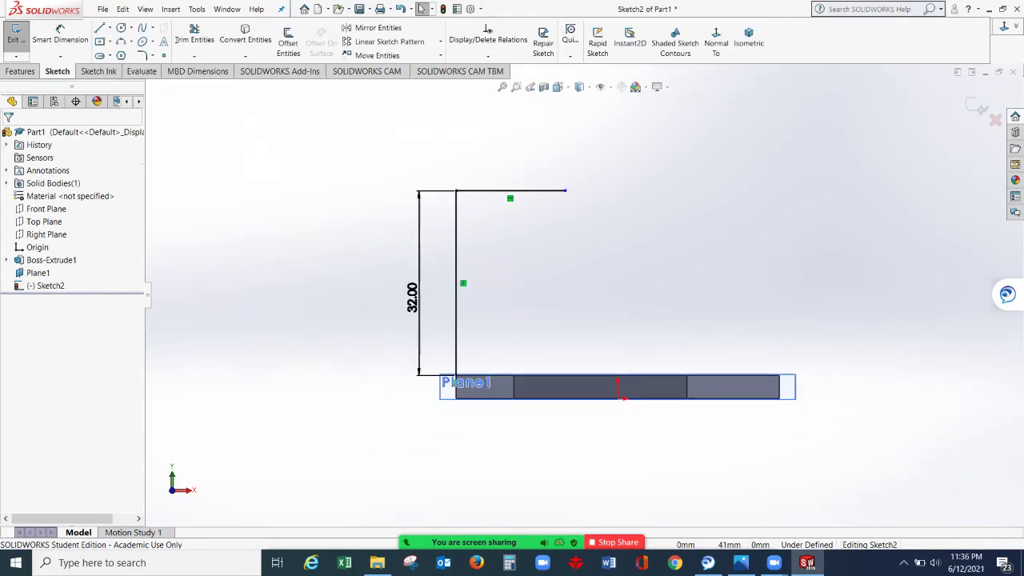
pyautogui.scroll(-1, 625, 133)
pyautogui.click(741, 562)
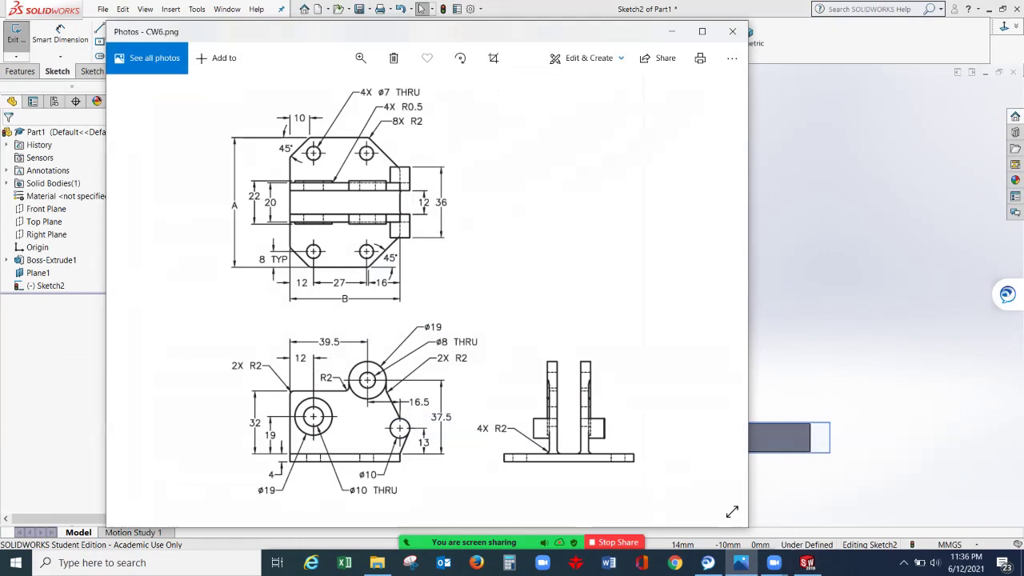
pyautogui.click(671, 31)
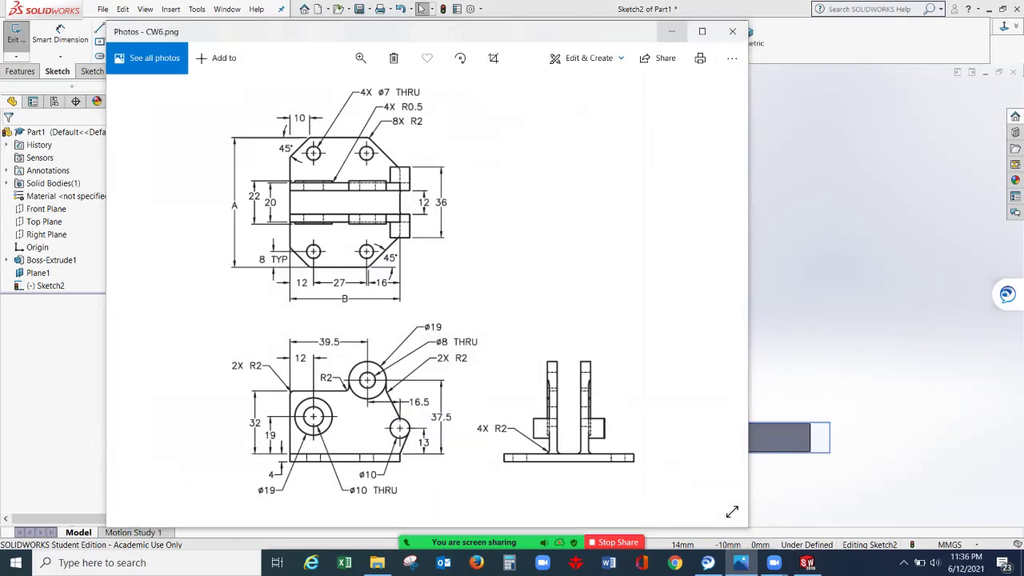
pyautogui.click(121, 28)
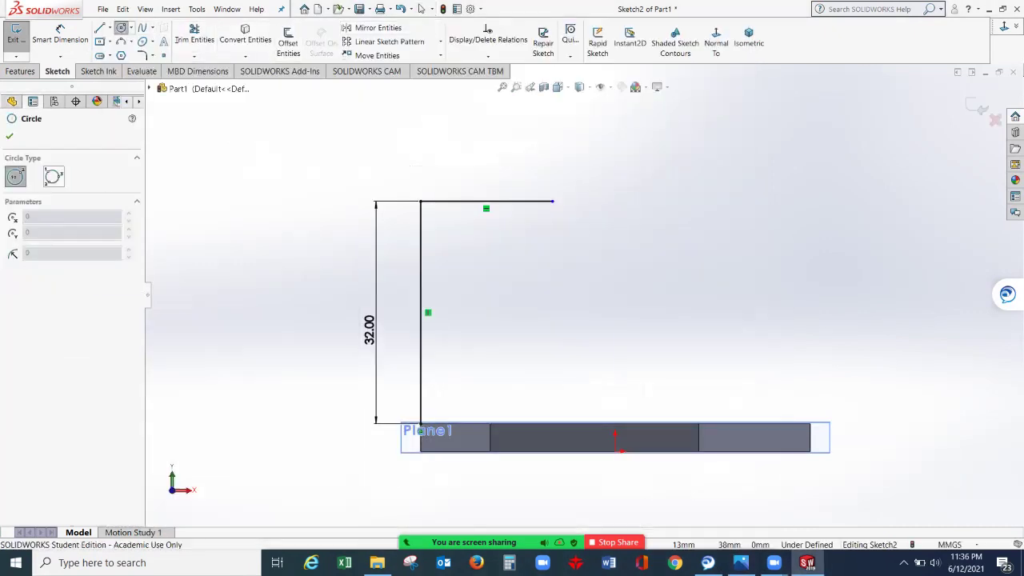
pyautogui.click(712, 184)
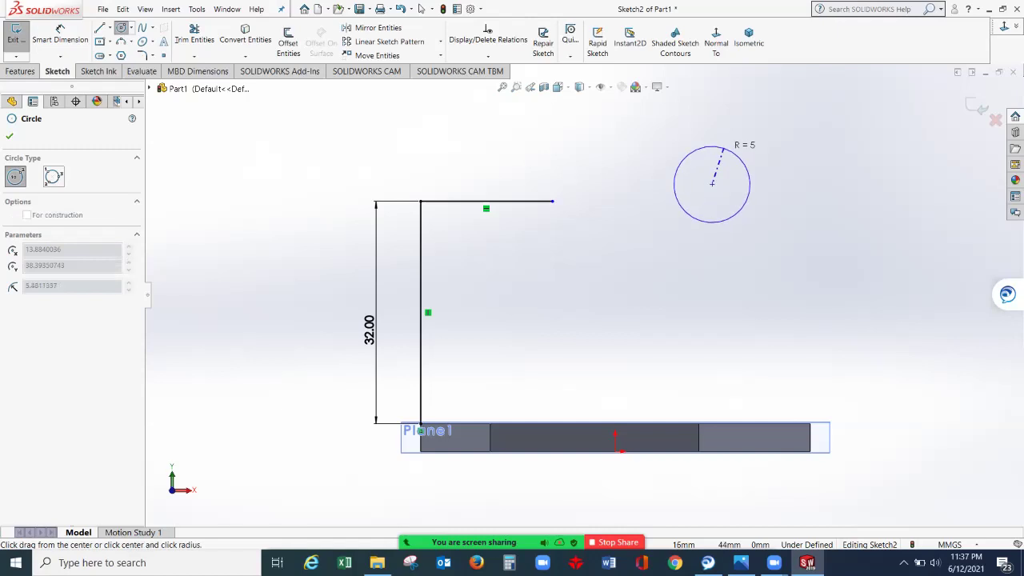
pyautogui.click(736, 155)
pyautogui.click(9, 136)
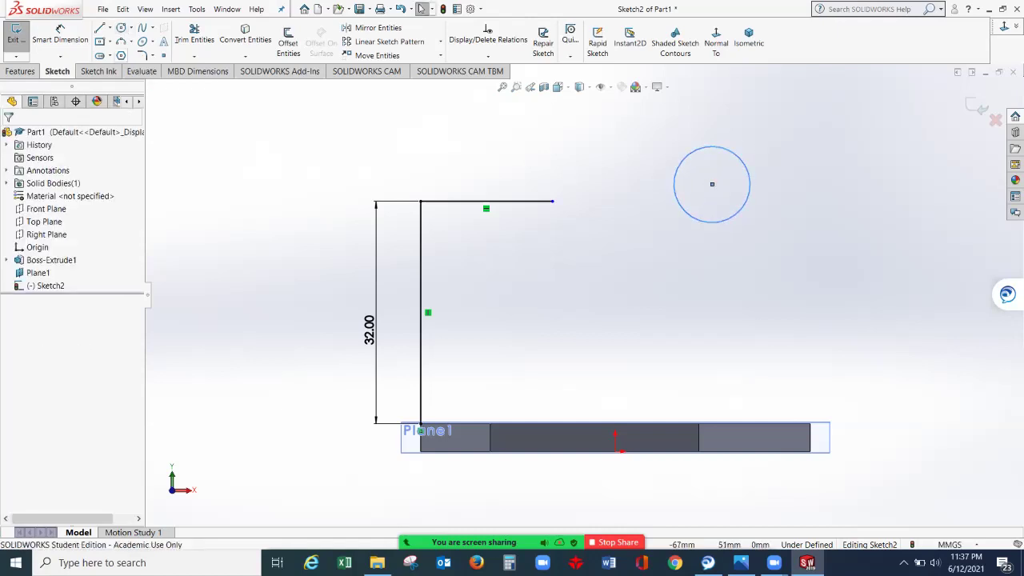
pyautogui.press('Return')
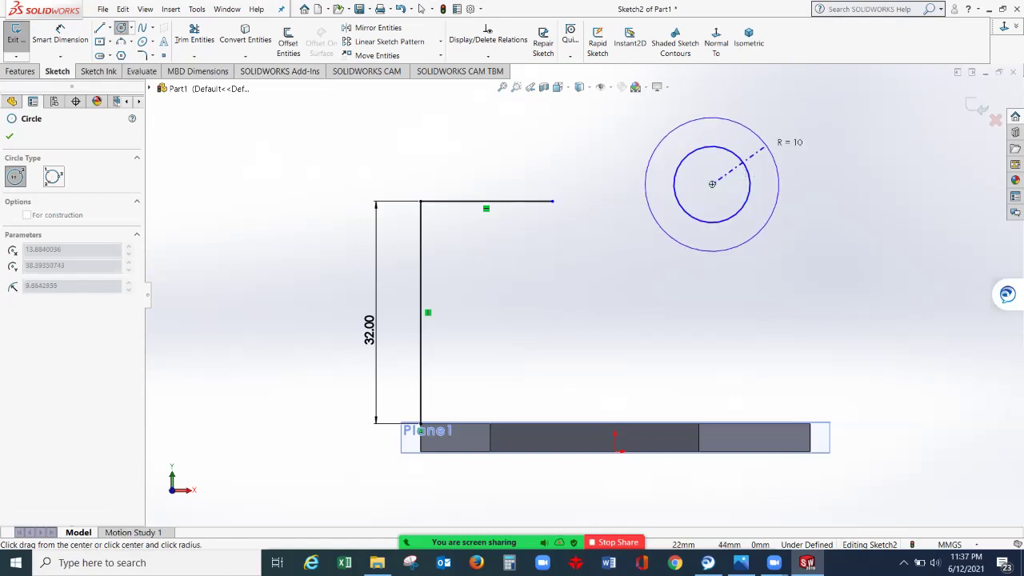
pyautogui.click(766, 146)
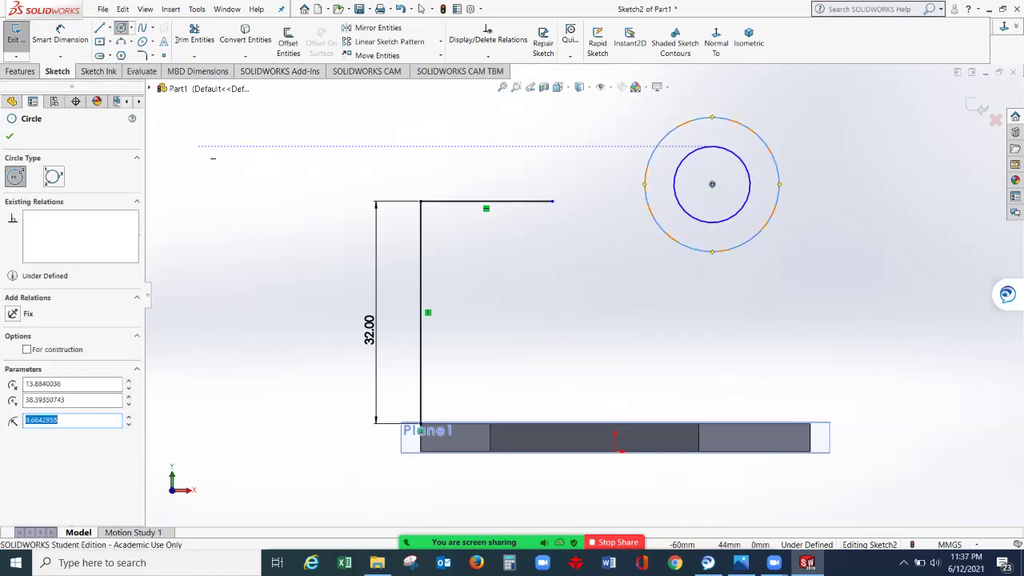
pyautogui.click(422, 9)
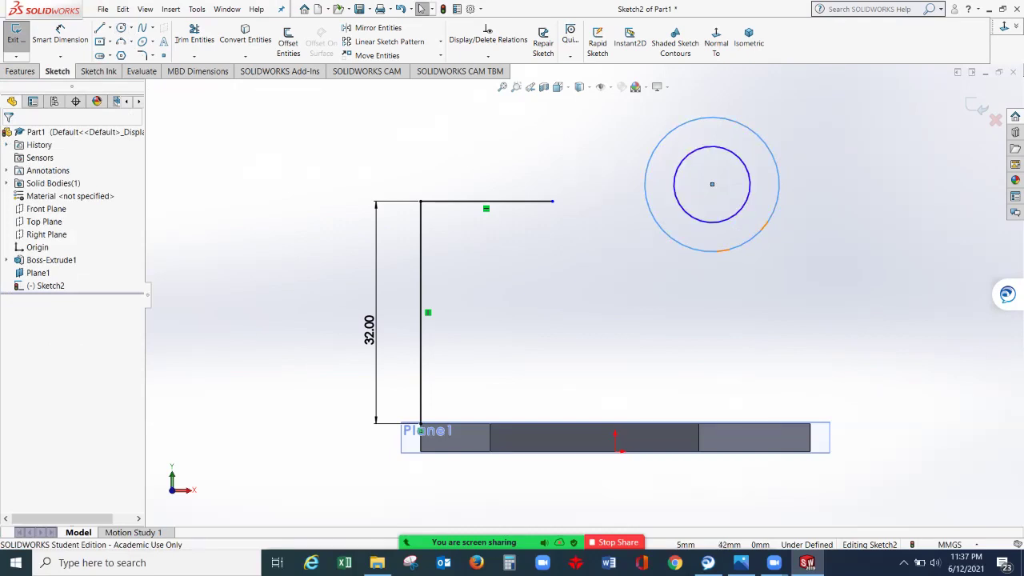
pyautogui.click(100, 27)
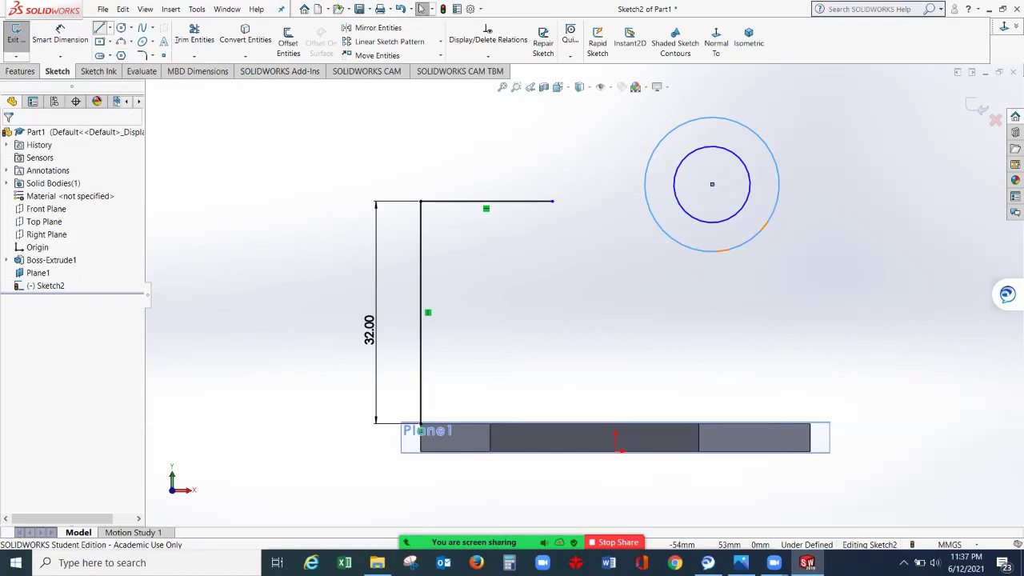
pyautogui.click(661, 197)
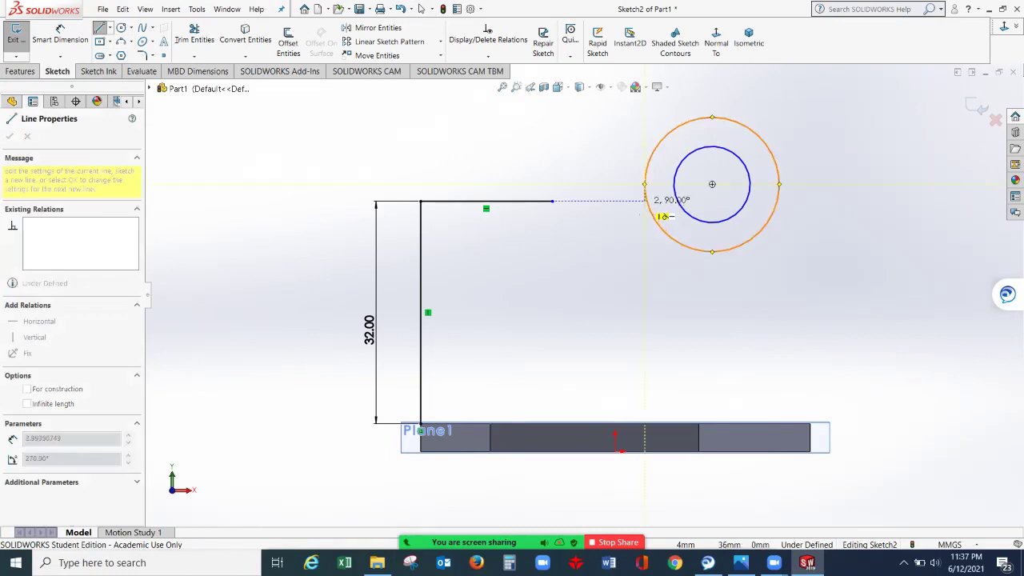
pyautogui.scroll(-5, 662, 214)
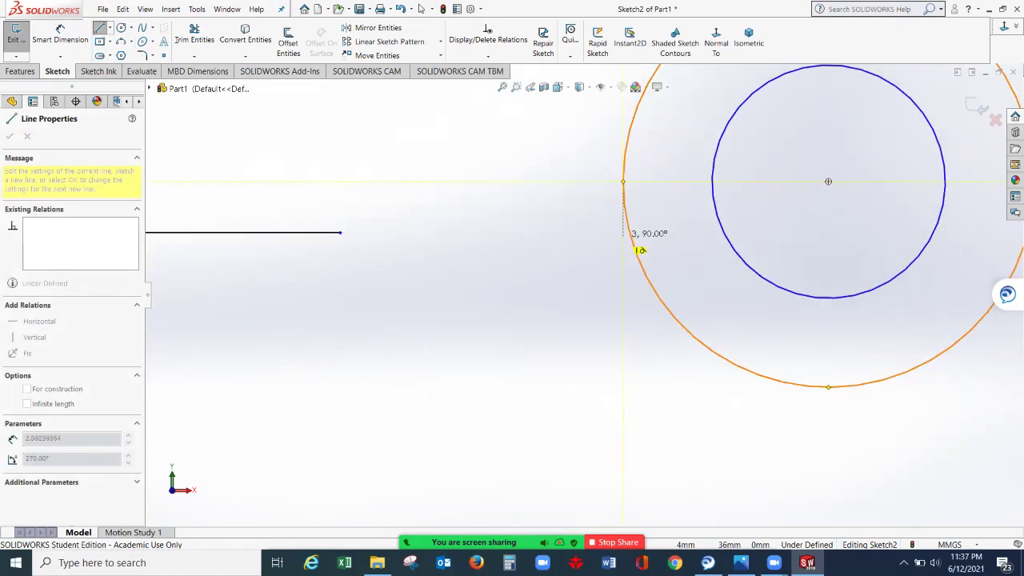
pyautogui.click(628, 236)
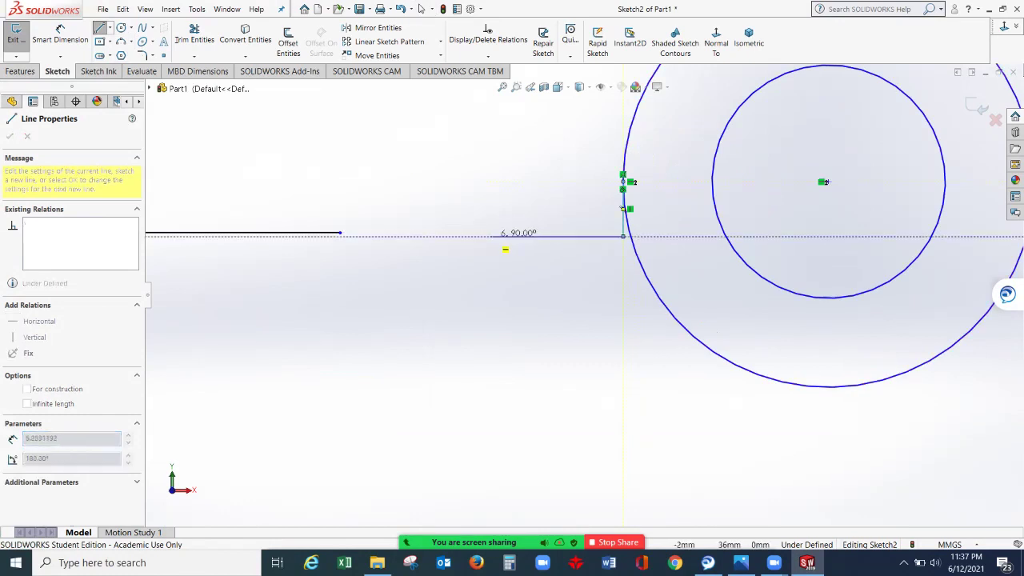
pyautogui.press('Escape')
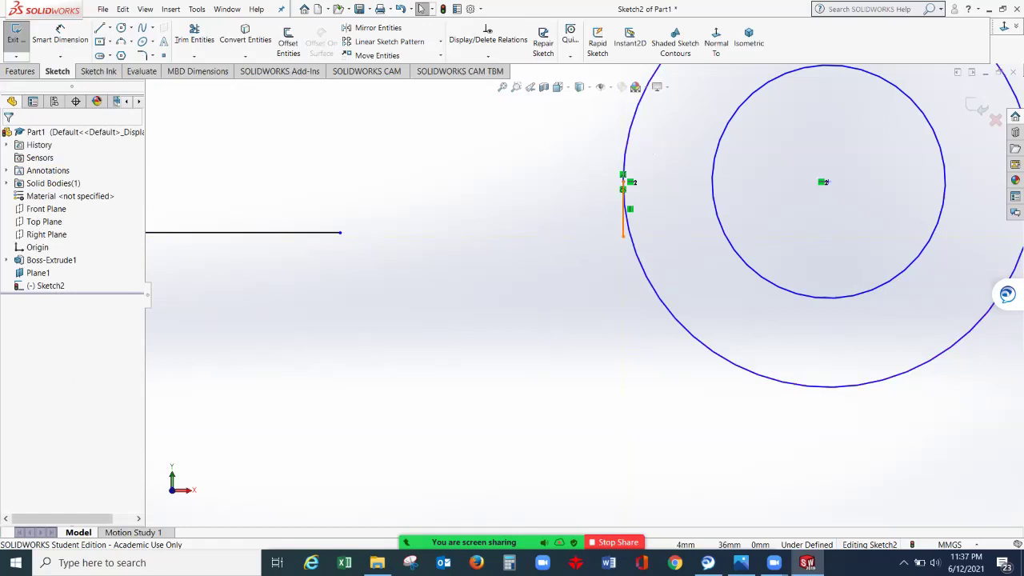
pyautogui.click(623, 192)
pyautogui.press('Delete')
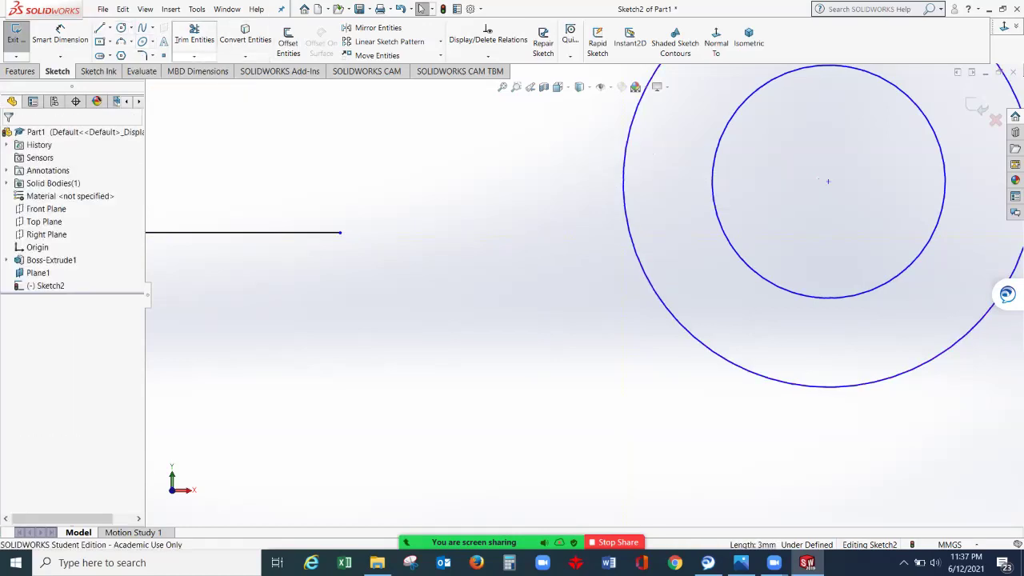
# - Check the CW6.png drawing and sketch a vertical line about 2 mm down from the outer circle's left quadrant, level with the horizontal line
pyautogui.click(99, 28)
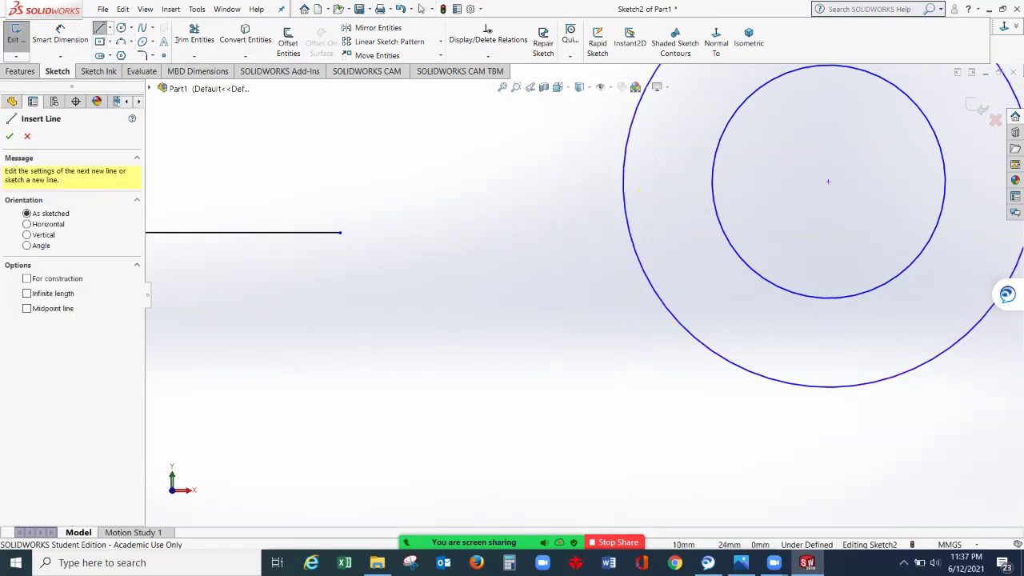
pyautogui.click(741, 563)
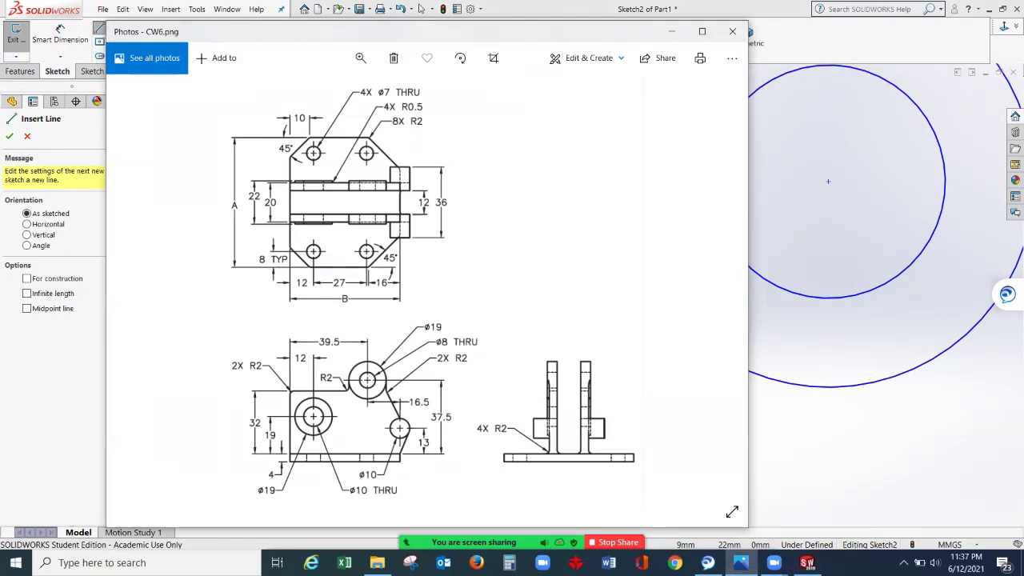
pyautogui.click(671, 31)
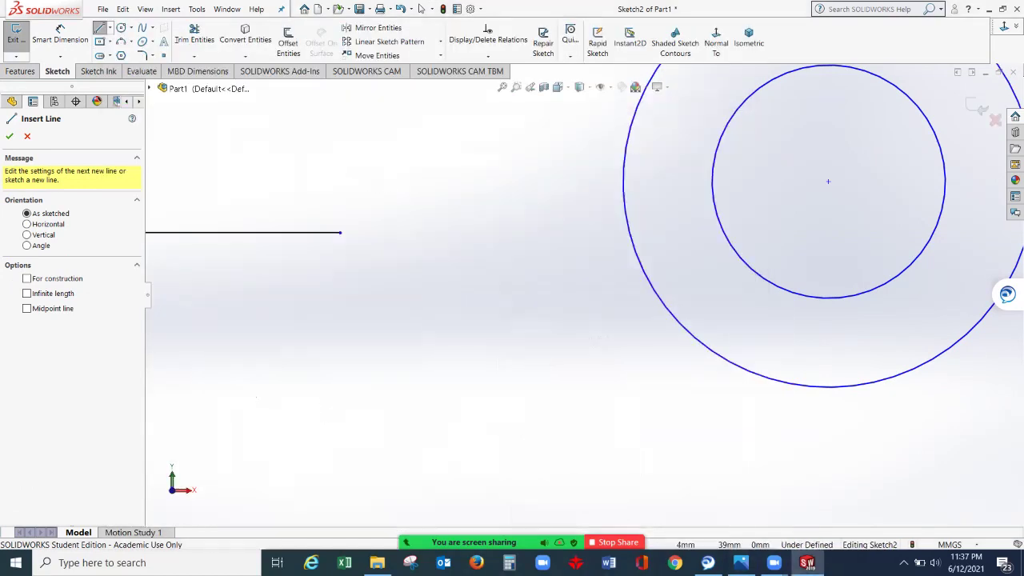
pyautogui.click(639, 193)
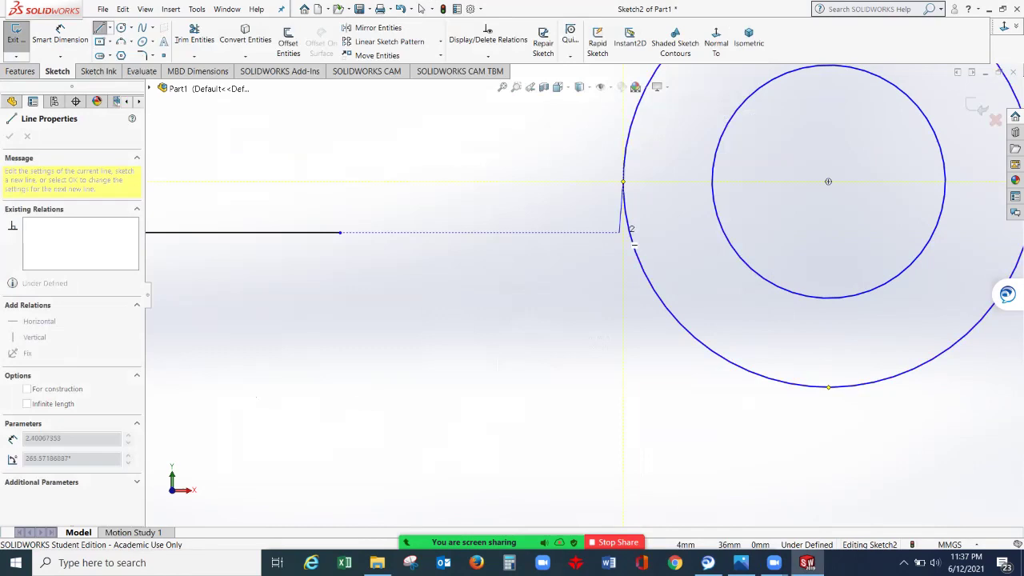
pyautogui.click(623, 232)
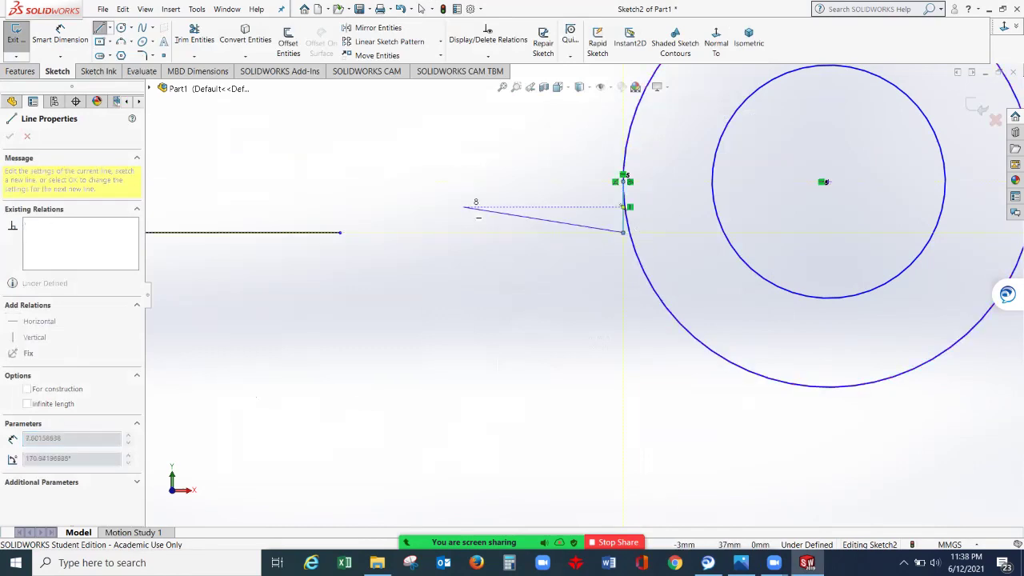
pyautogui.press('Escape')
pyautogui.press('Escape')
pyautogui.scroll(3, 490, 298)
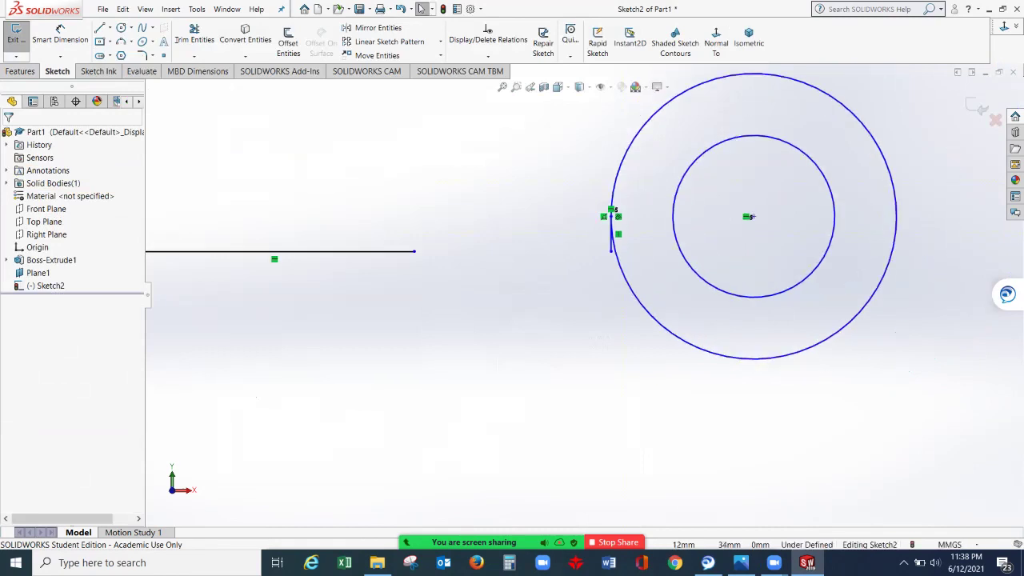
# - Check the circle sizes in the CW6.png drawing and dimension the outer circle's diameter 19 mm
pyautogui.scroll(-1, 807, 268)
pyautogui.scroll(2, 807, 268)
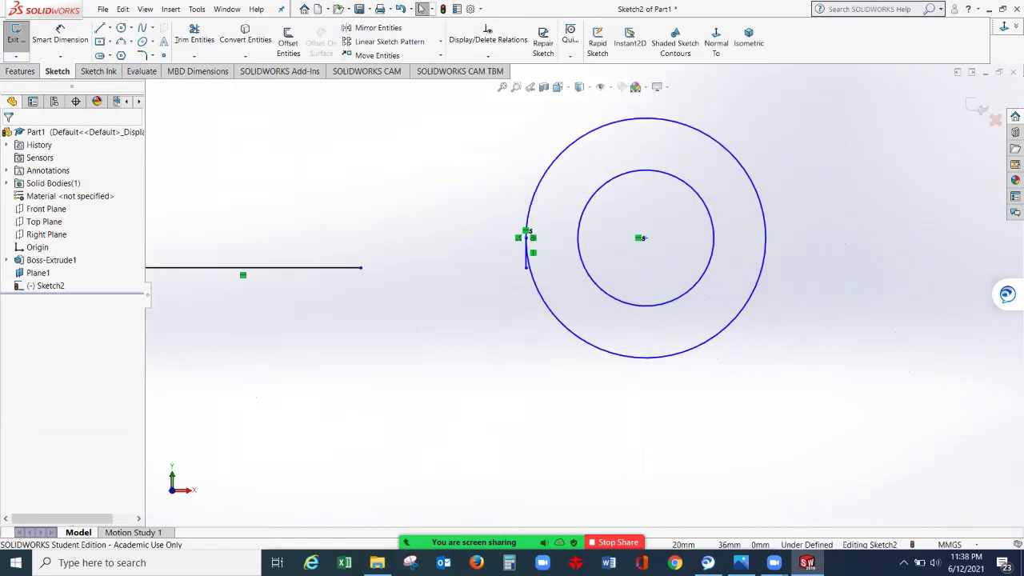
pyautogui.scroll(1, 579, 294)
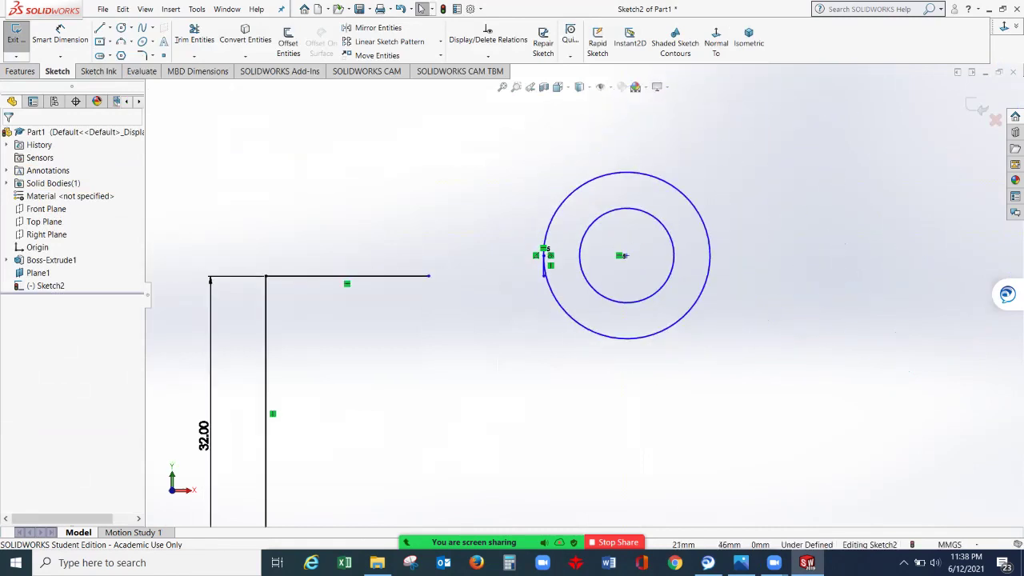
pyautogui.click(740, 562)
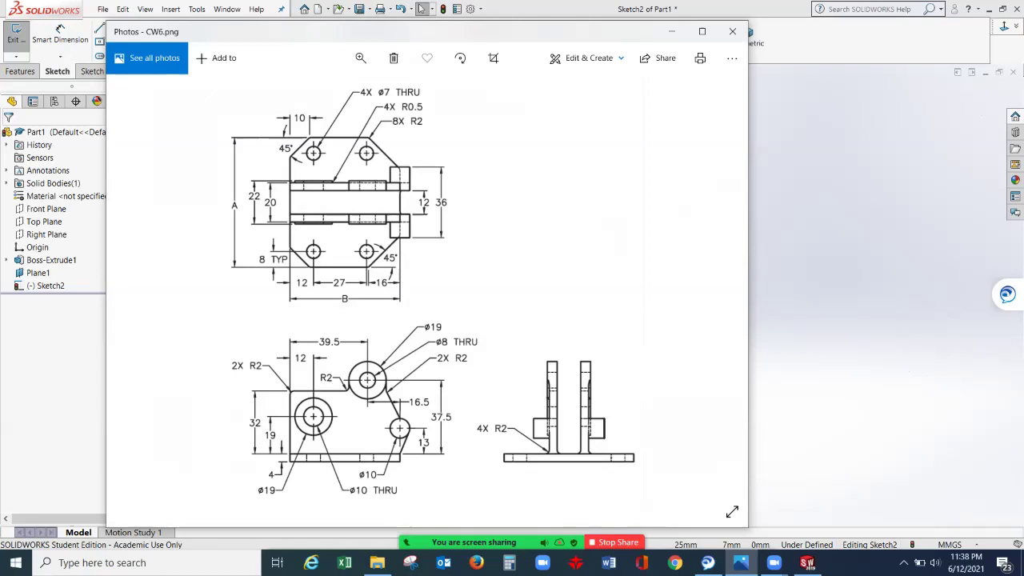
pyautogui.click(671, 32)
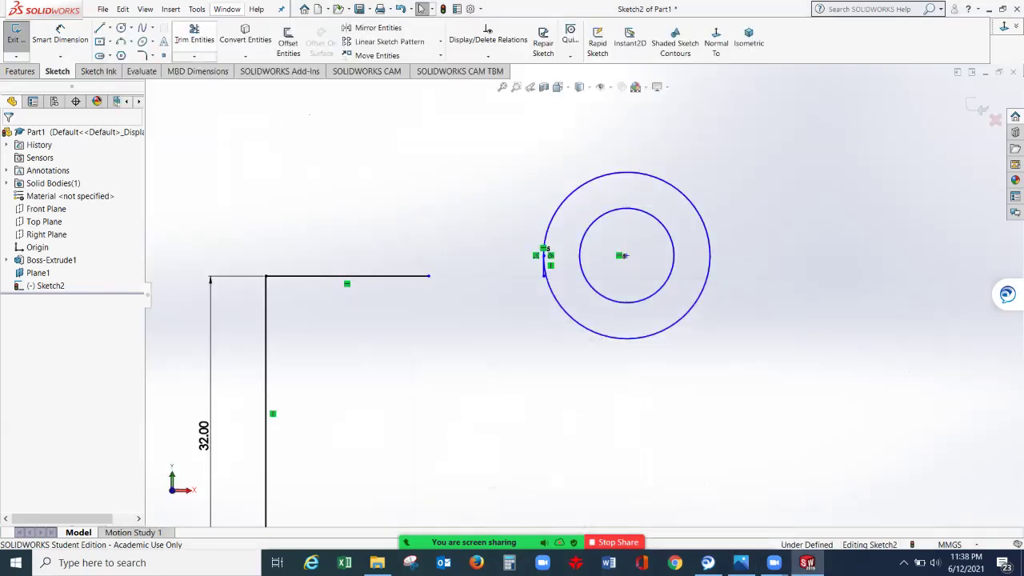
pyautogui.press('d')
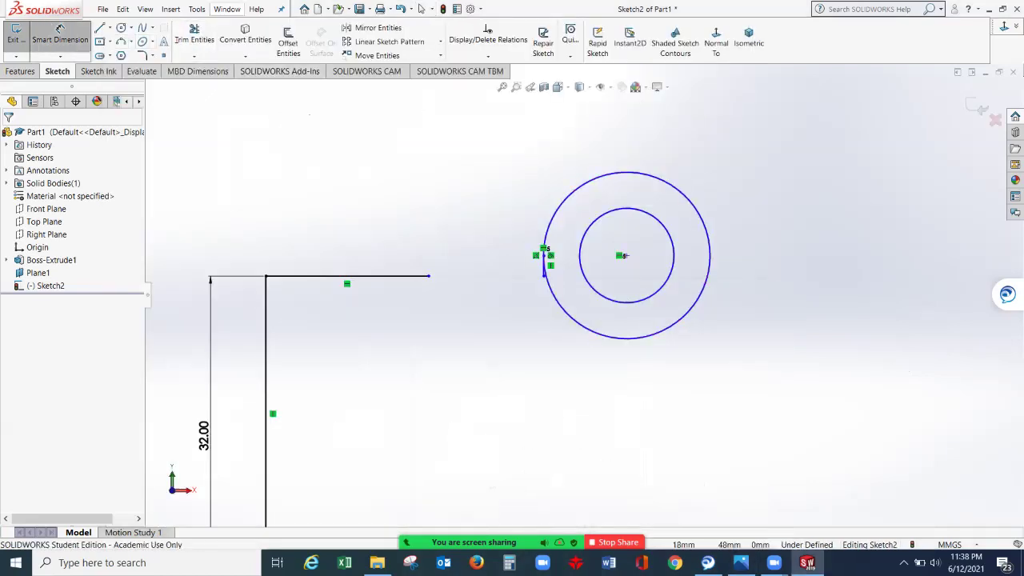
pyautogui.click(558, 295)
pyautogui.click(729, 150)
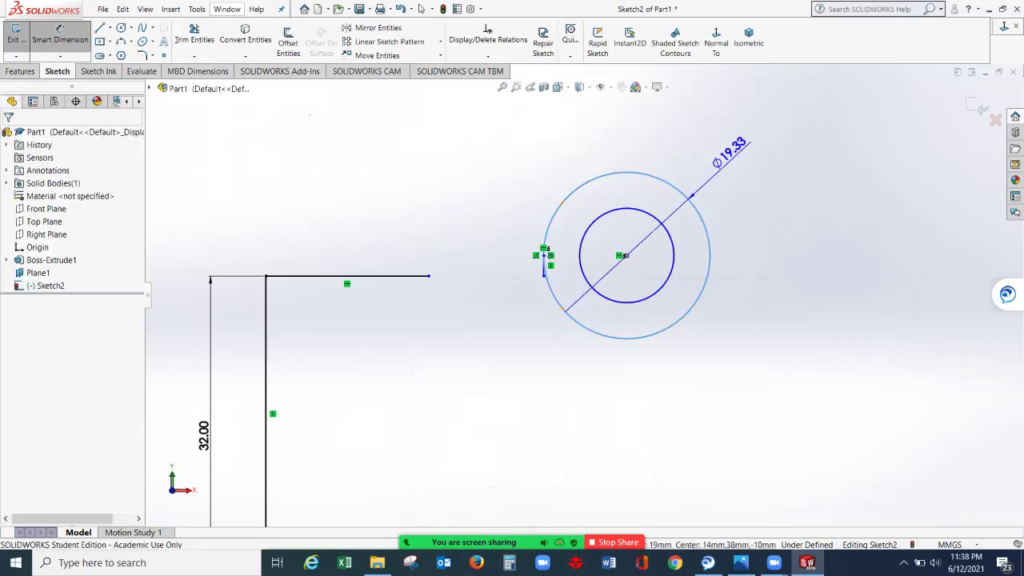
pyautogui.write('19')
pyautogui.press('Return')
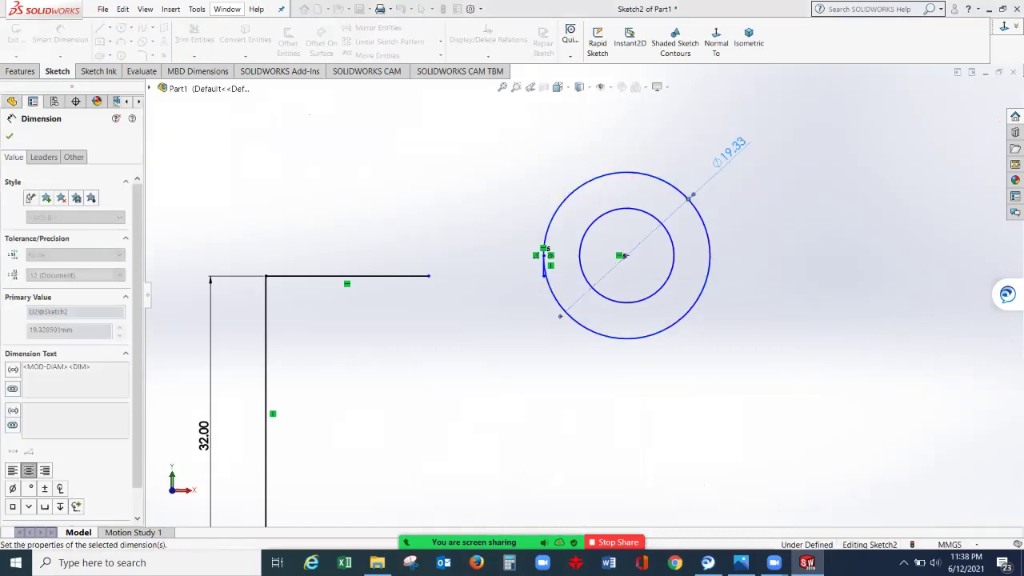
# - Dimension the inner concentric circle's diameter 8 mm
pyautogui.click(660, 287)
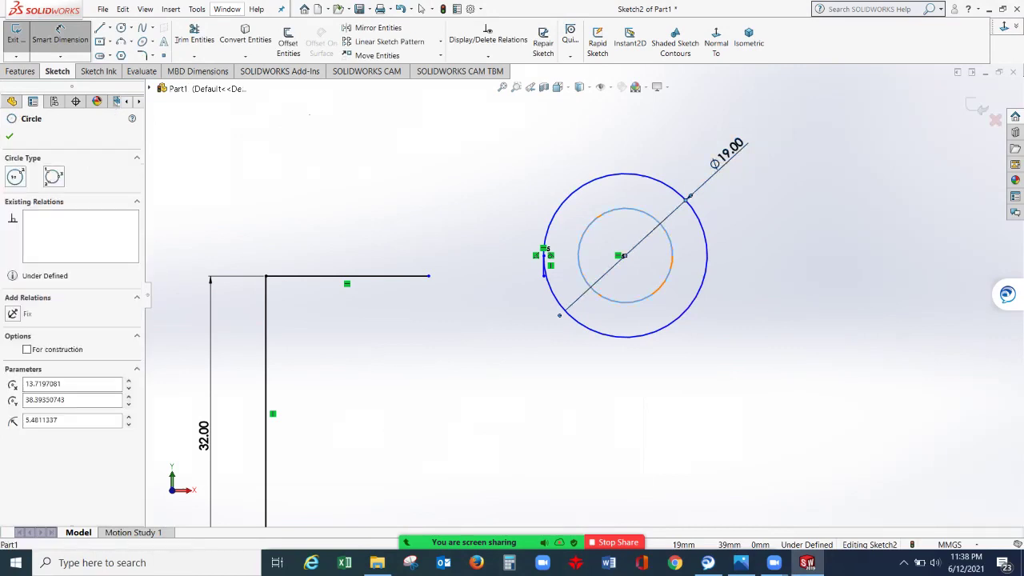
pyautogui.click(732, 240)
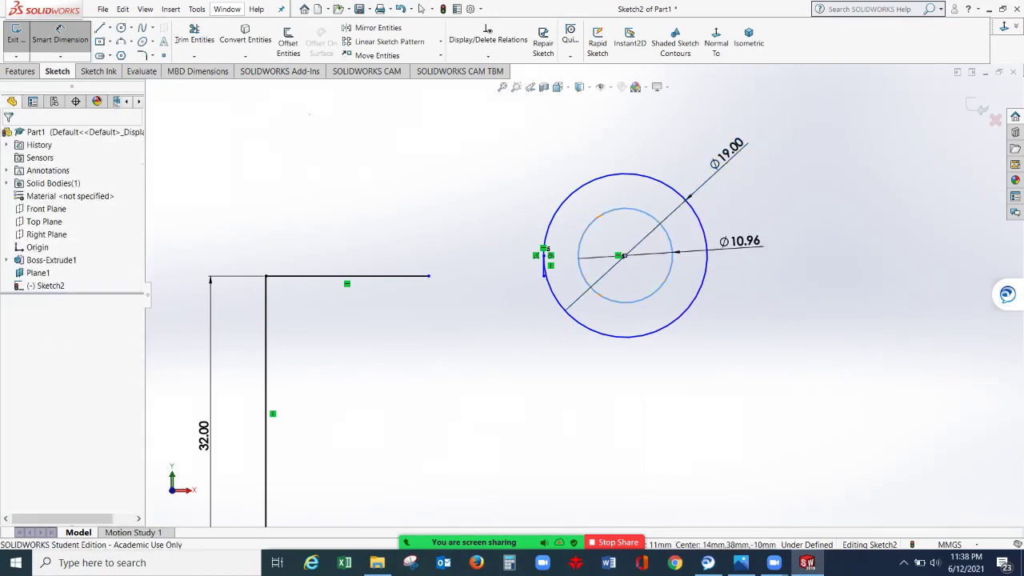
pyautogui.write('8')
pyautogui.press('Return')
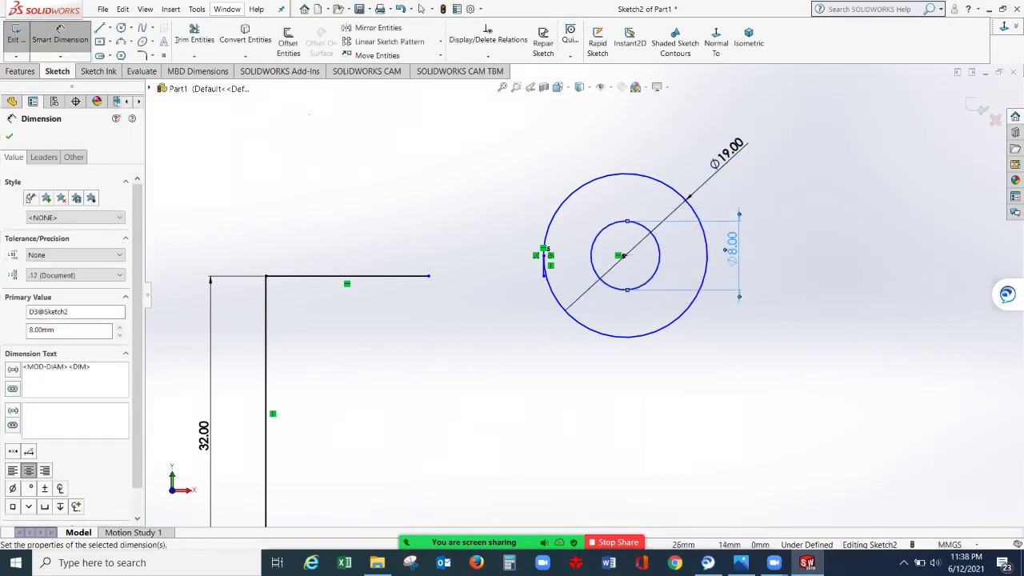
# - After checking the CW6.png drawing, extend the upright's horizontal top line to the short vertical line at the outer circle
pyautogui.click(740, 563)
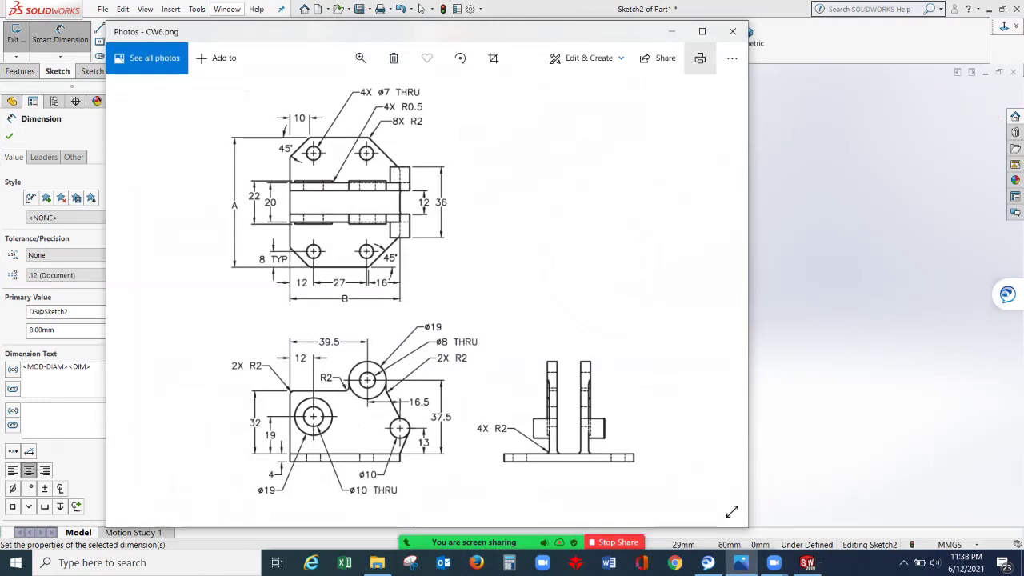
pyautogui.click(670, 31)
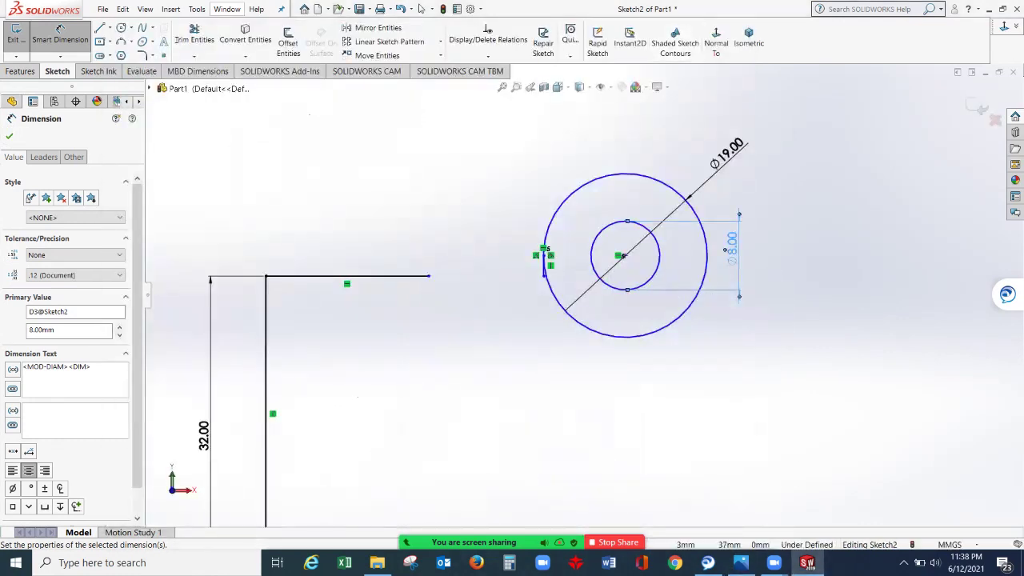
pyautogui.scroll(-5, 544, 250)
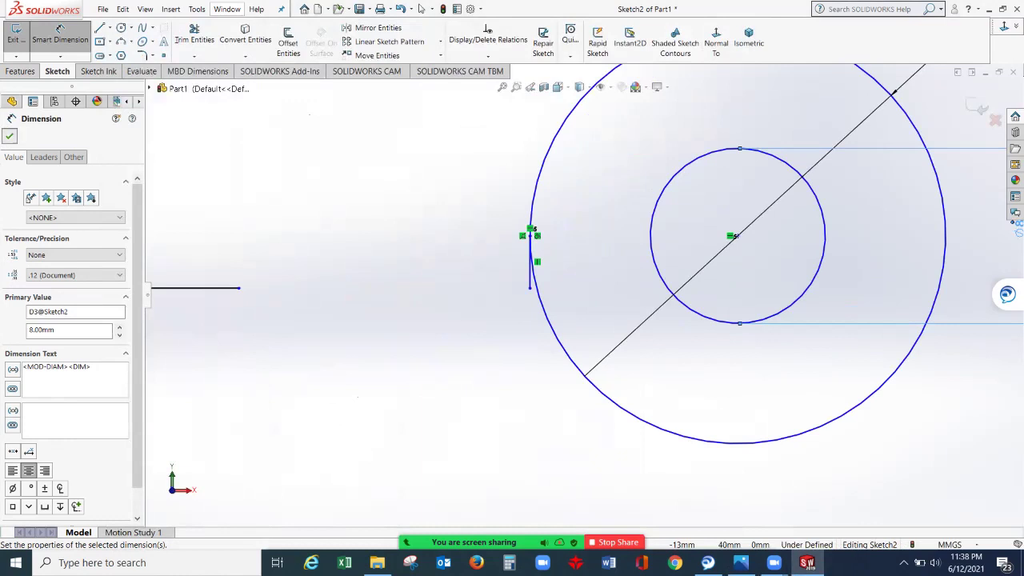
pyautogui.click(422, 9)
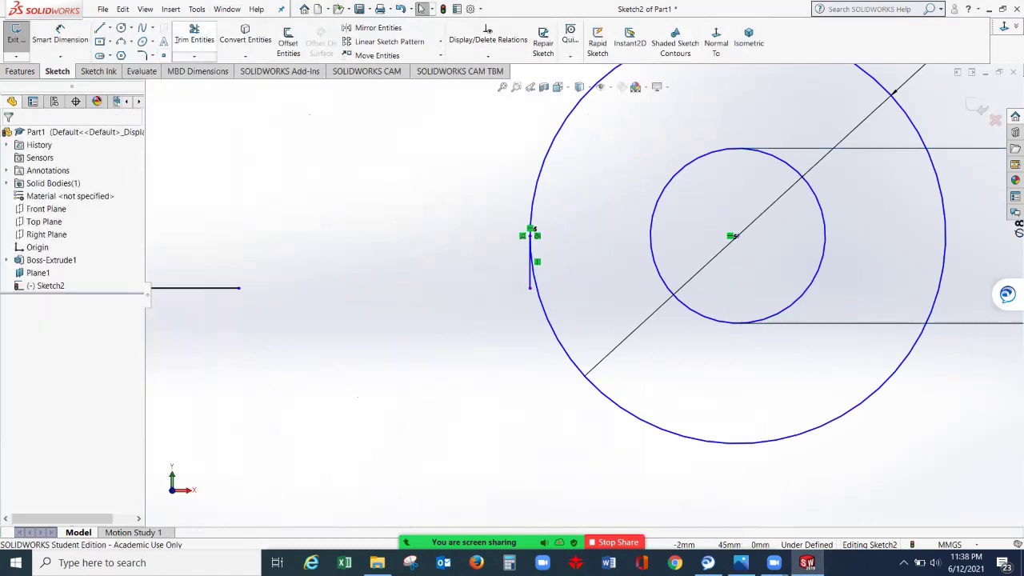
pyautogui.click(194, 56)
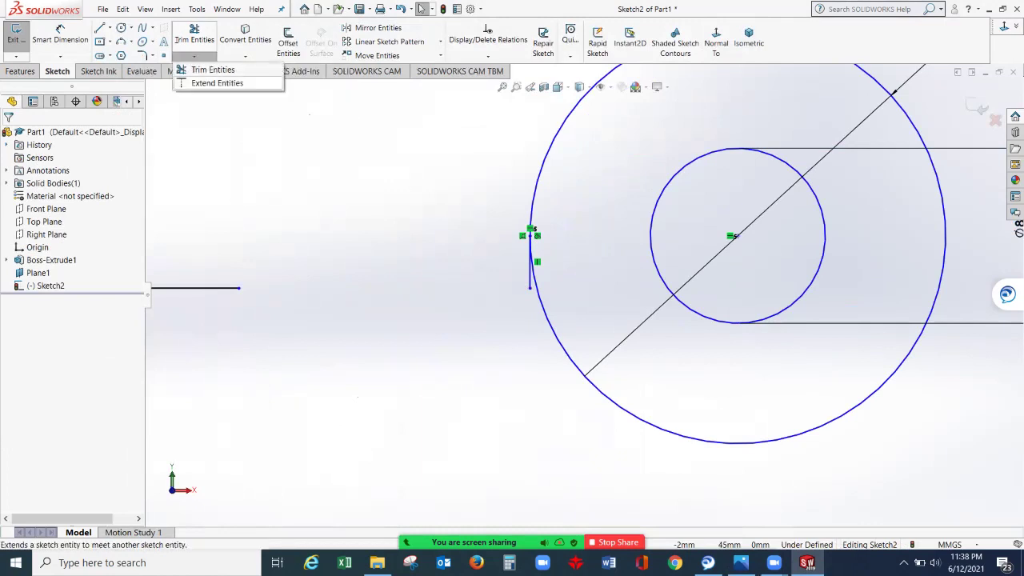
pyautogui.click(211, 69)
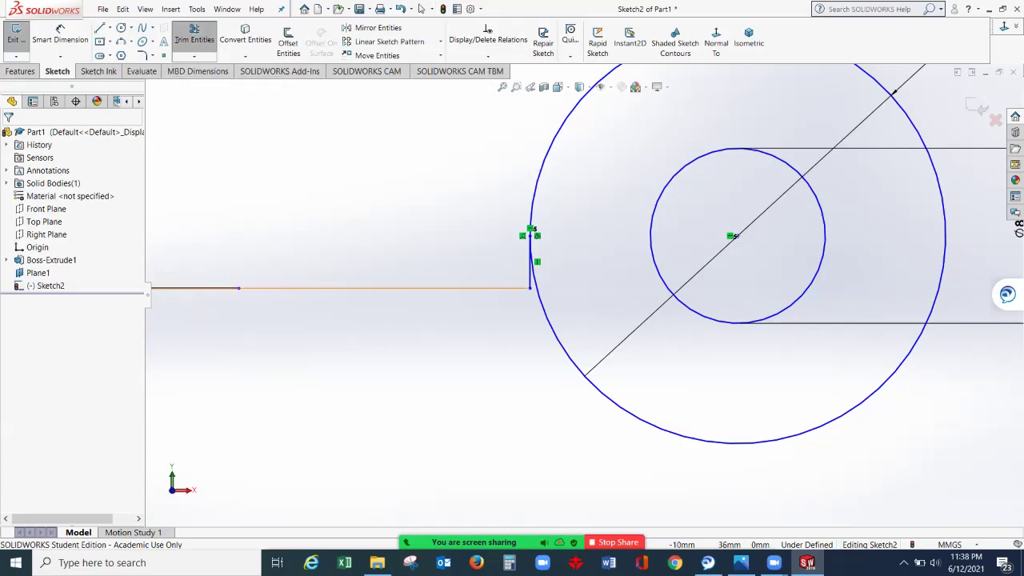
pyautogui.click(176, 289)
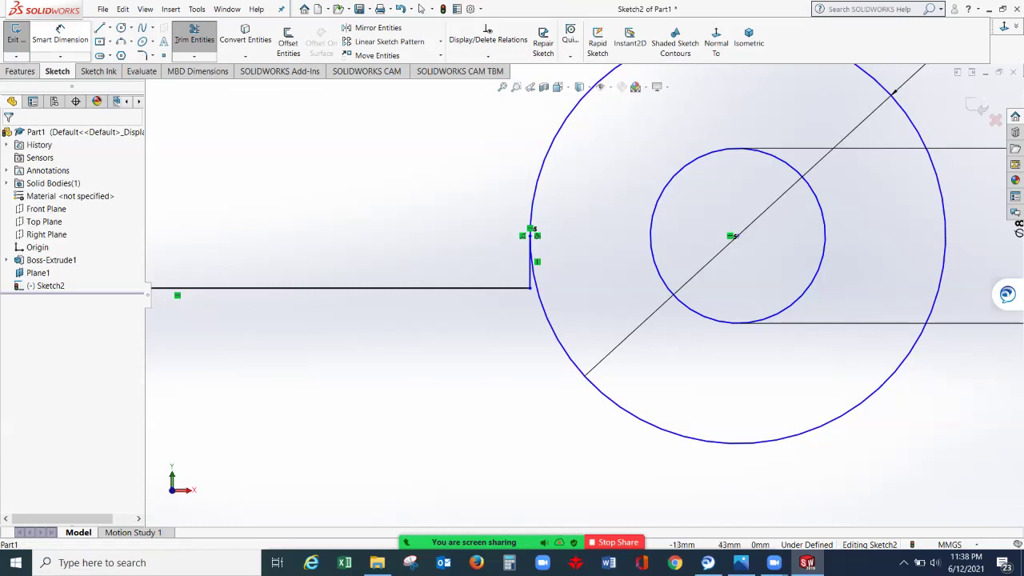
# - Check the CW6.png drawing and dimension the circles' centre 39.5 mm horizontally from the upright's top-left corner
pyautogui.scroll(3, 632, 286)
pyautogui.scroll(3, 502, 281)
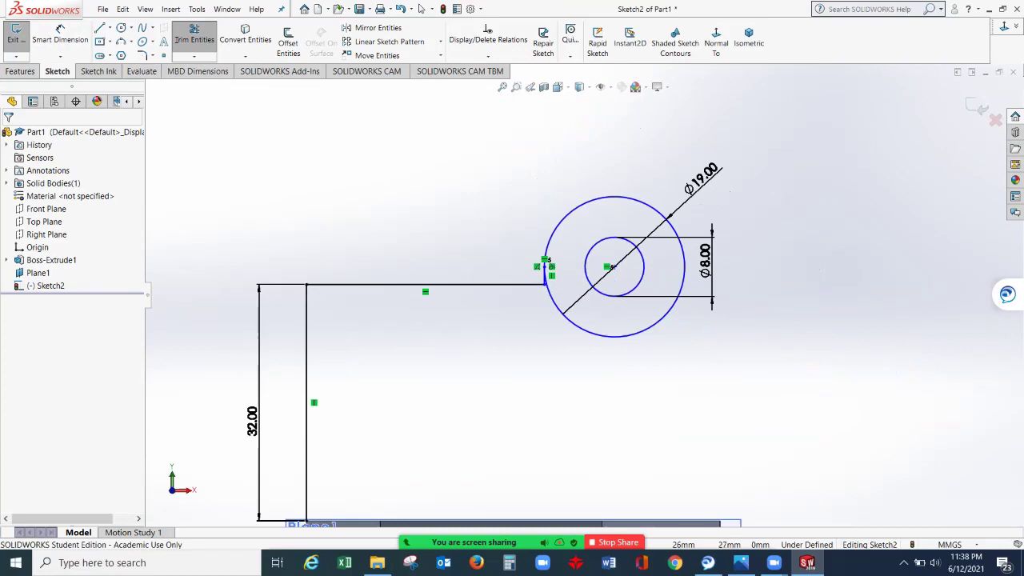
pyautogui.scroll(1, 592, 297)
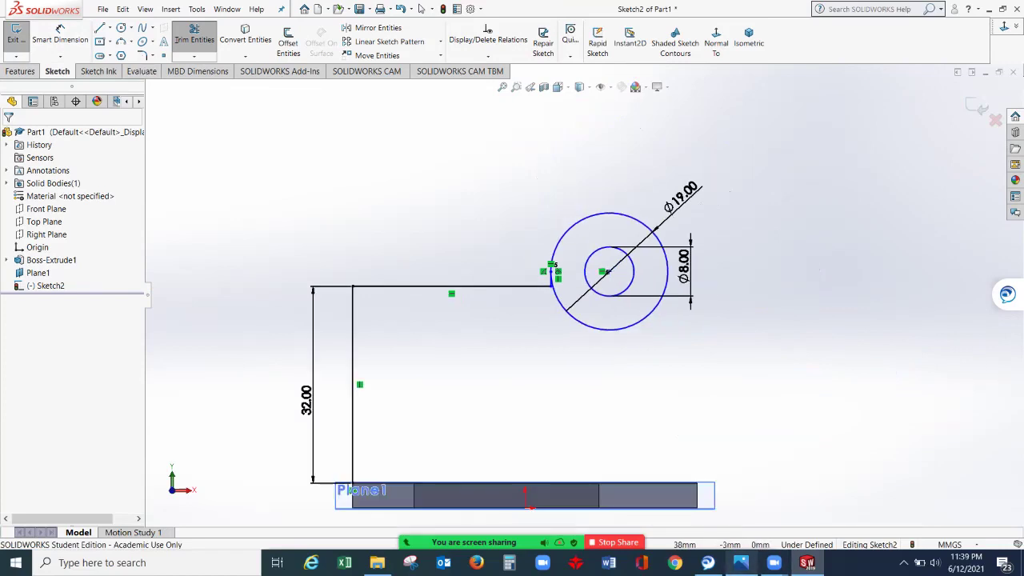
pyautogui.click(740, 562)
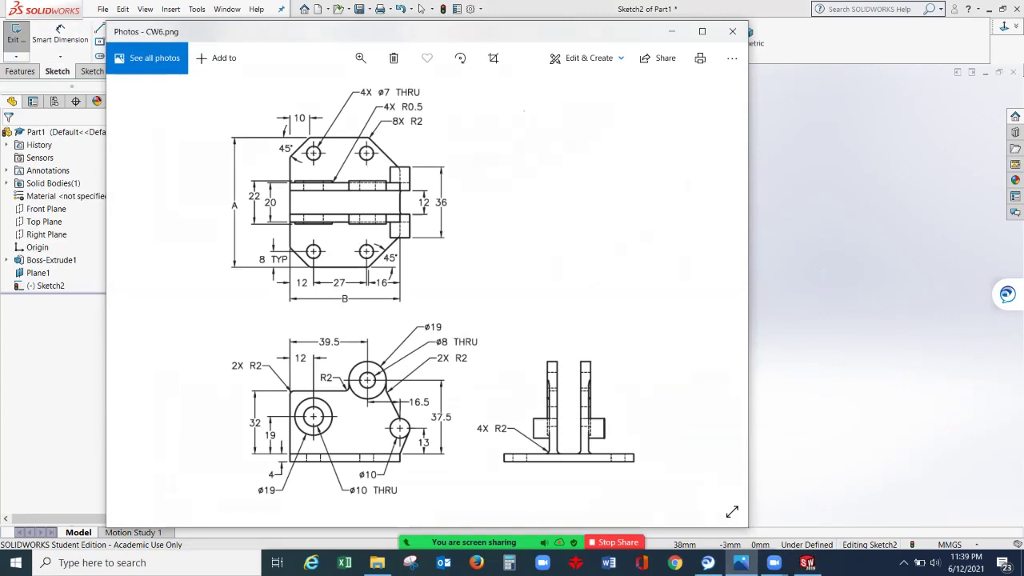
pyautogui.click(671, 31)
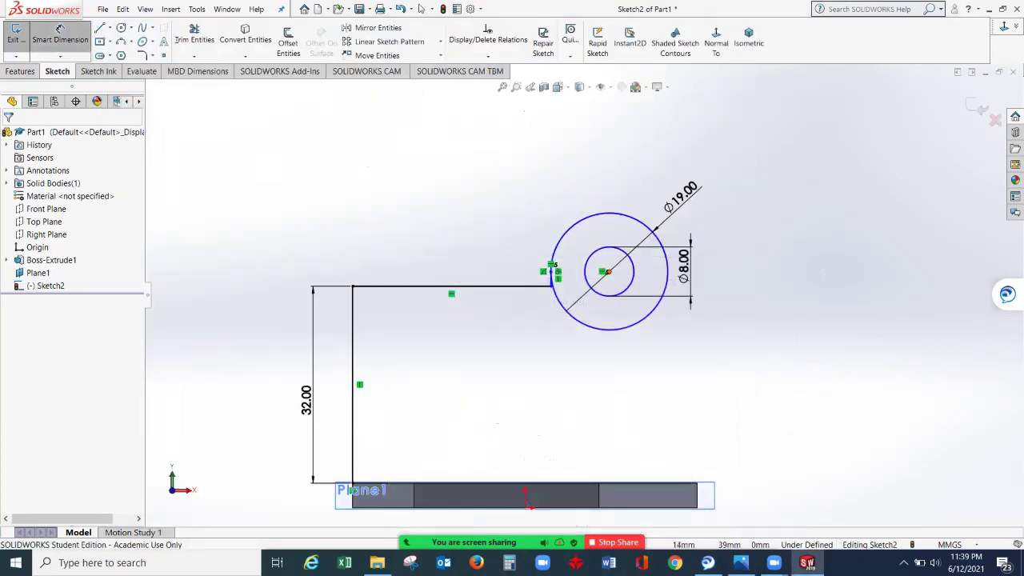
pyautogui.click(353, 285)
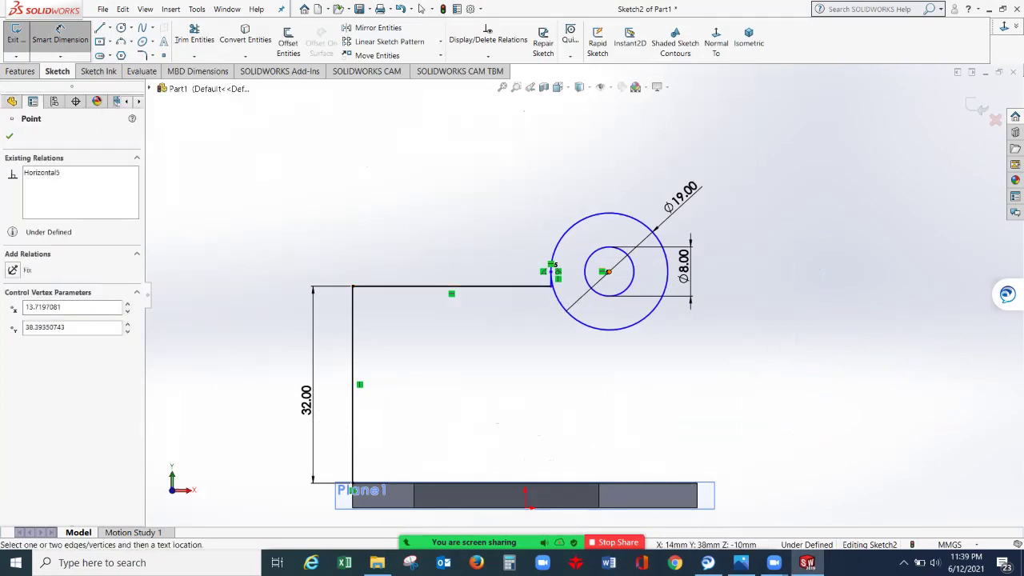
pyautogui.click(608, 271)
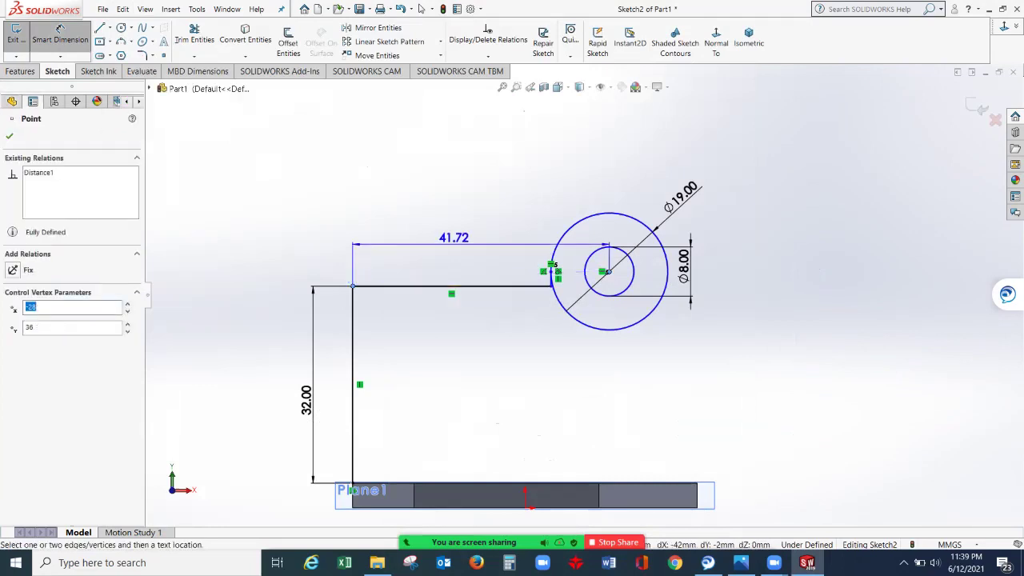
pyautogui.click(483, 164)
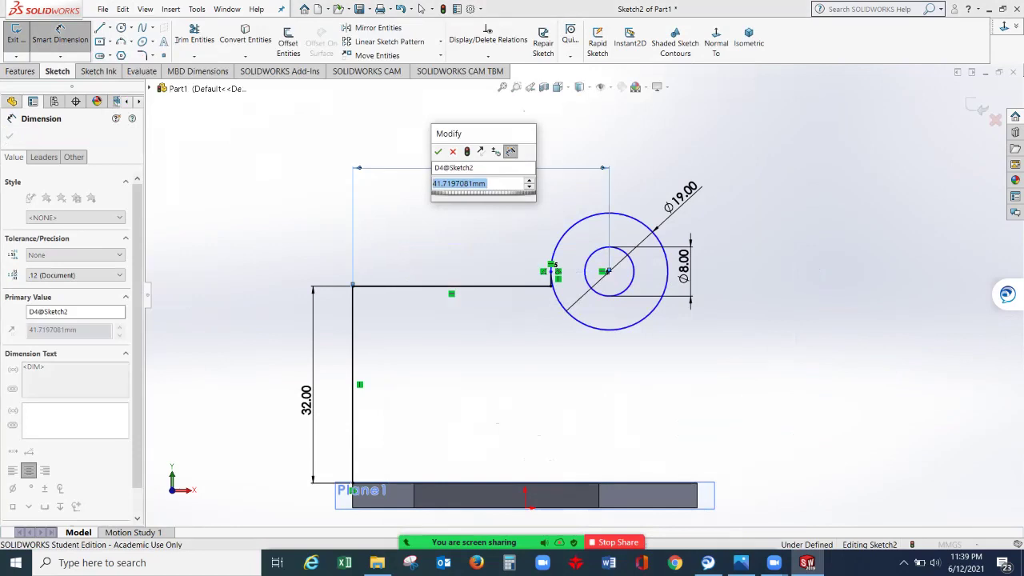
pyautogui.write('39.')
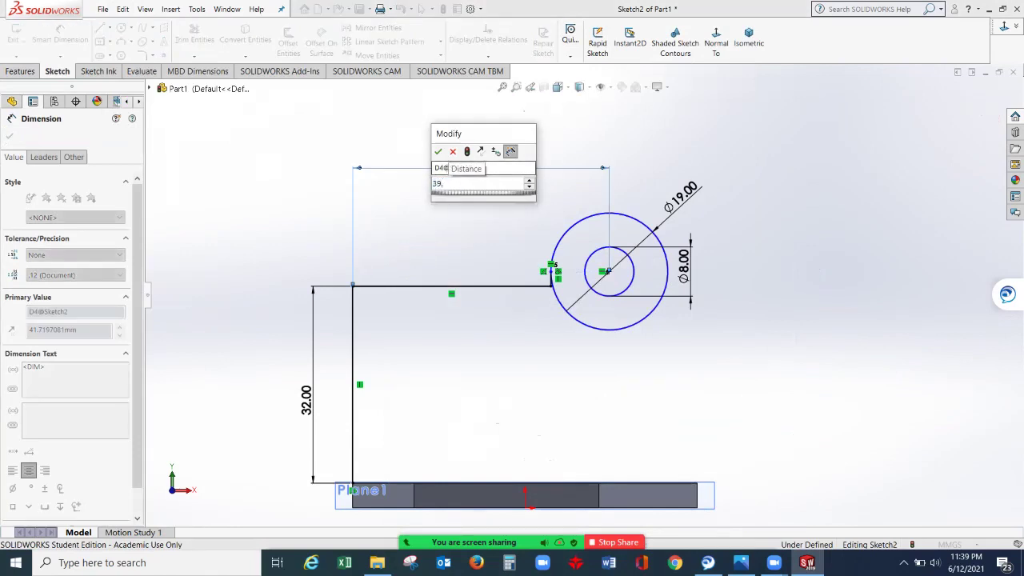
pyautogui.write('5')
pyautogui.press('Return')
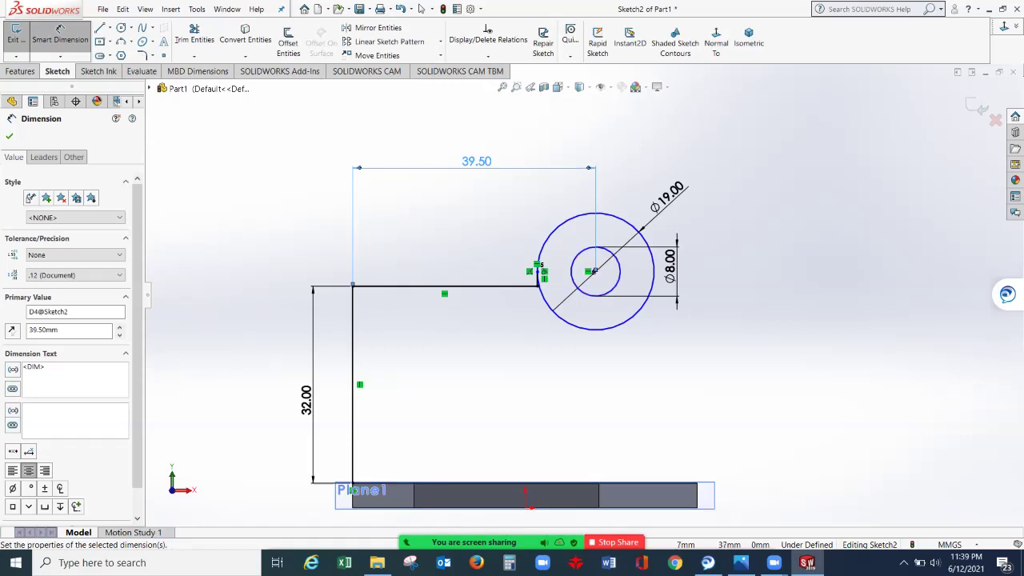
# - Check the CW6.png drawing and dimension the circles' centre 37.5 mm vertically above the base plate's upper right corner
pyautogui.scroll(-3, 594, 271)
pyautogui.scroll(2, 586, 294)
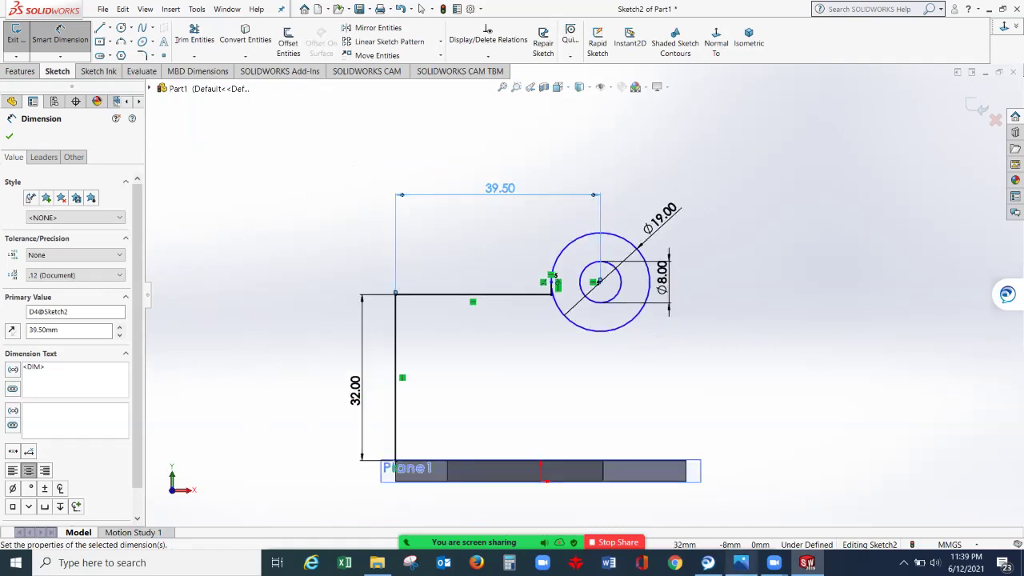
pyautogui.click(740, 562)
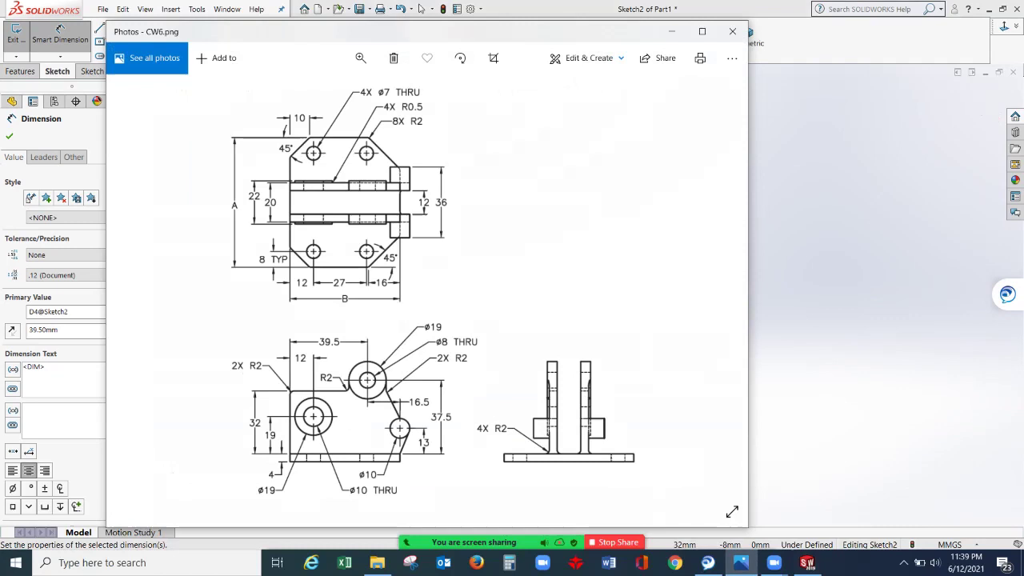
pyautogui.click(672, 31)
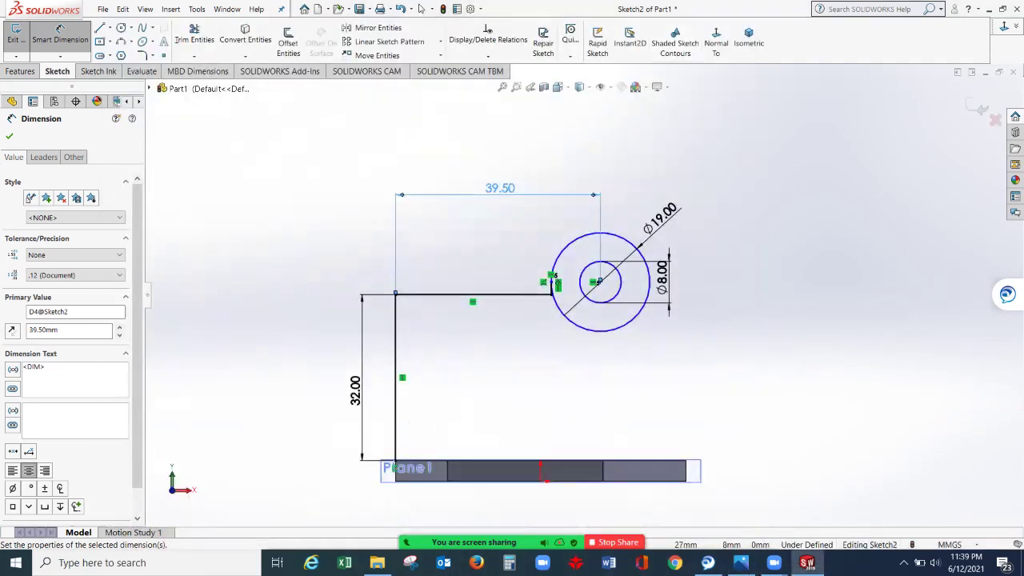
pyautogui.scroll(-1, 701, 482)
pyautogui.scroll(1, 701, 482)
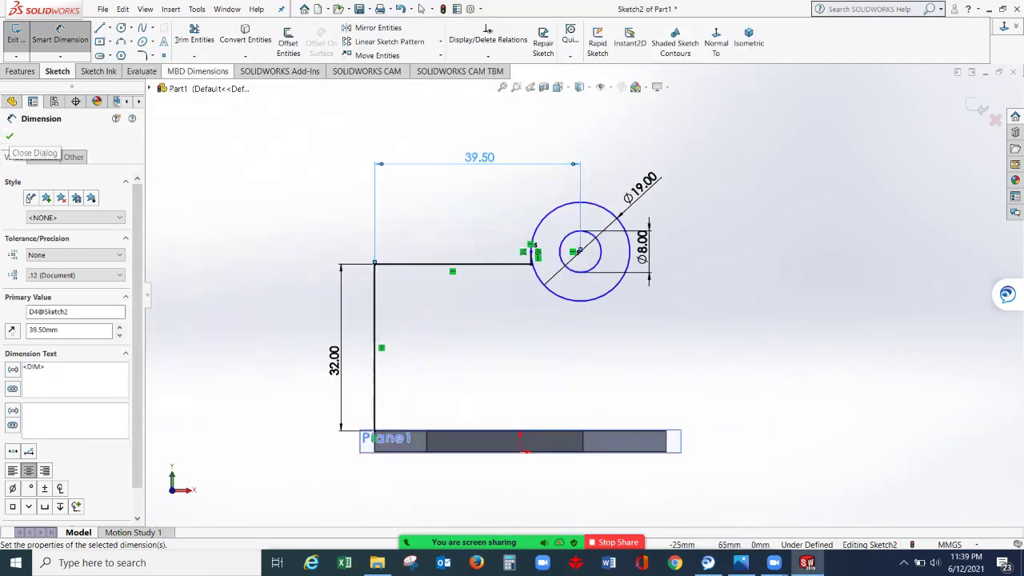
pyautogui.scroll(-2, 579, 251)
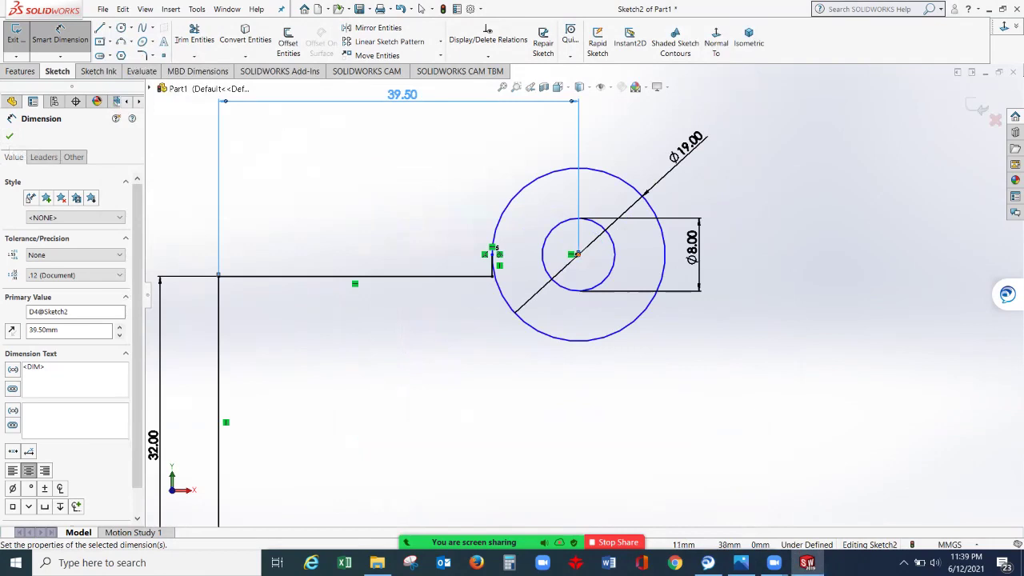
pyautogui.click(577, 255)
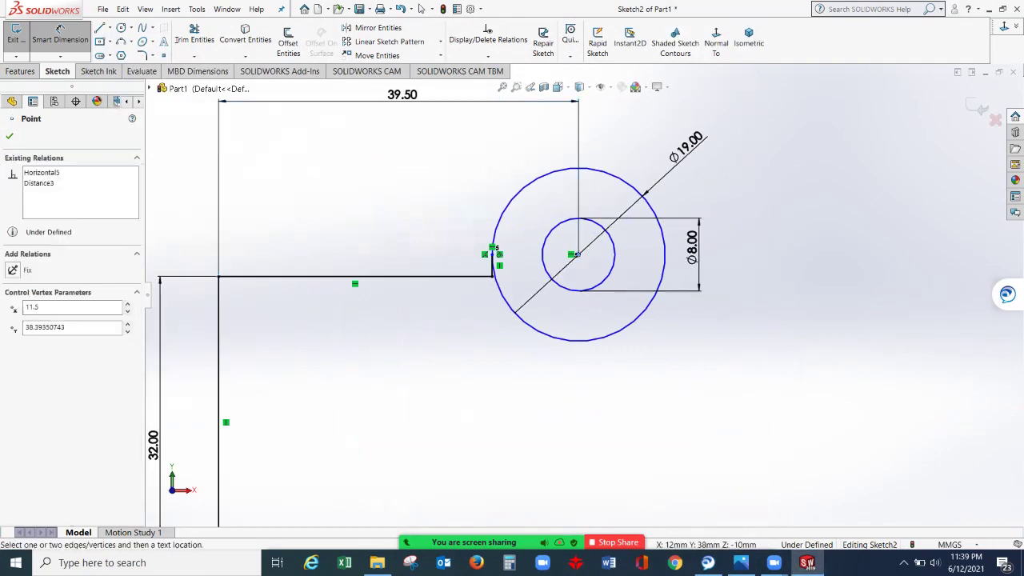
pyautogui.scroll(2, 584, 293)
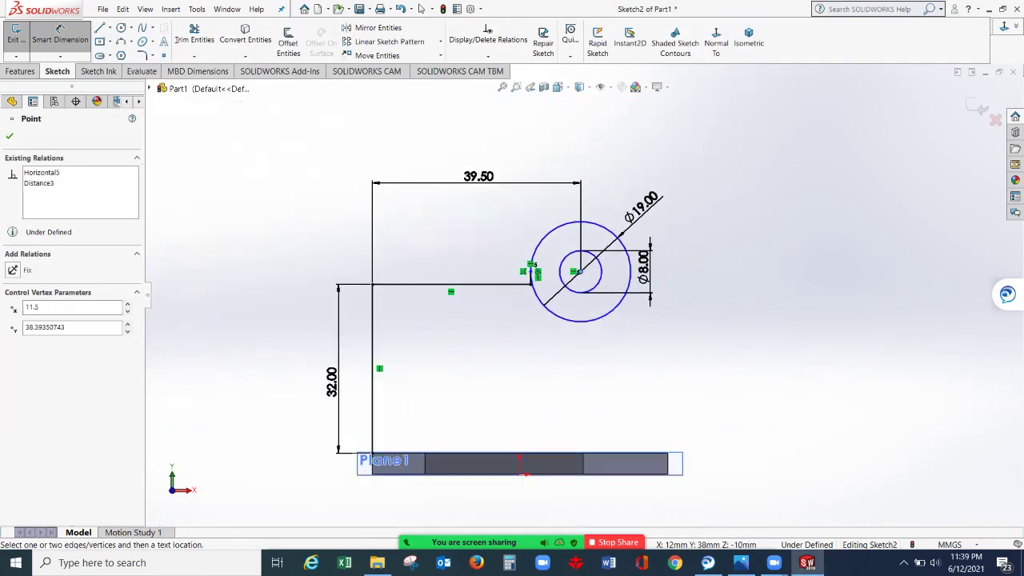
pyautogui.scroll(-5, 686, 478)
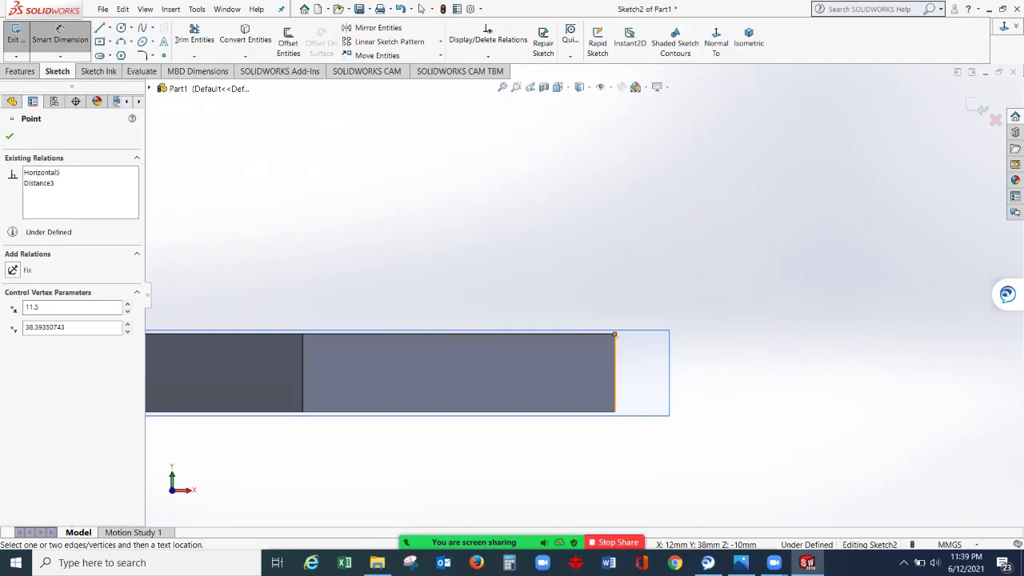
pyautogui.click(614, 333)
pyautogui.scroll(2, 576, 296)
pyautogui.scroll(2, 596, 316)
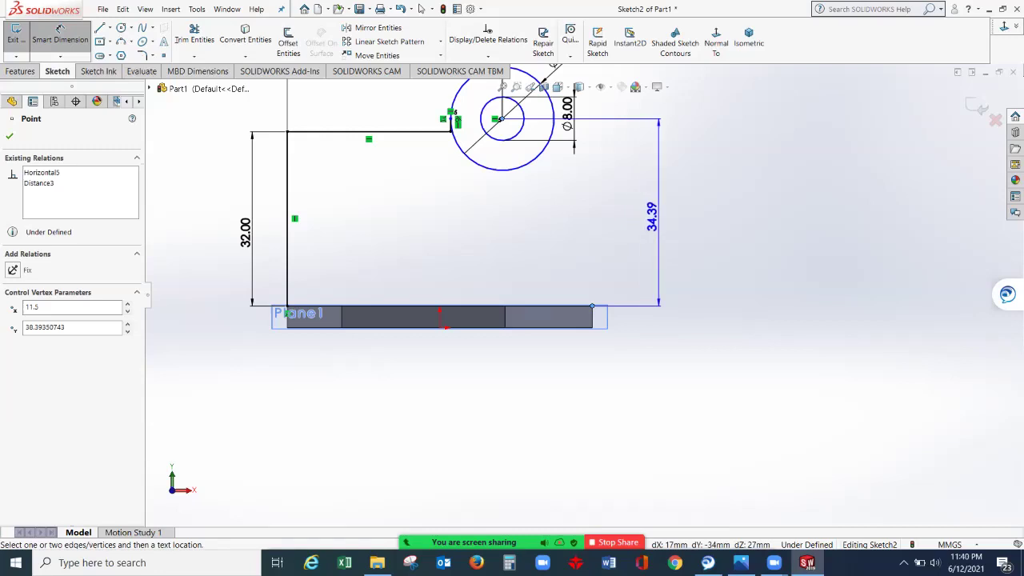
pyautogui.click(654, 215)
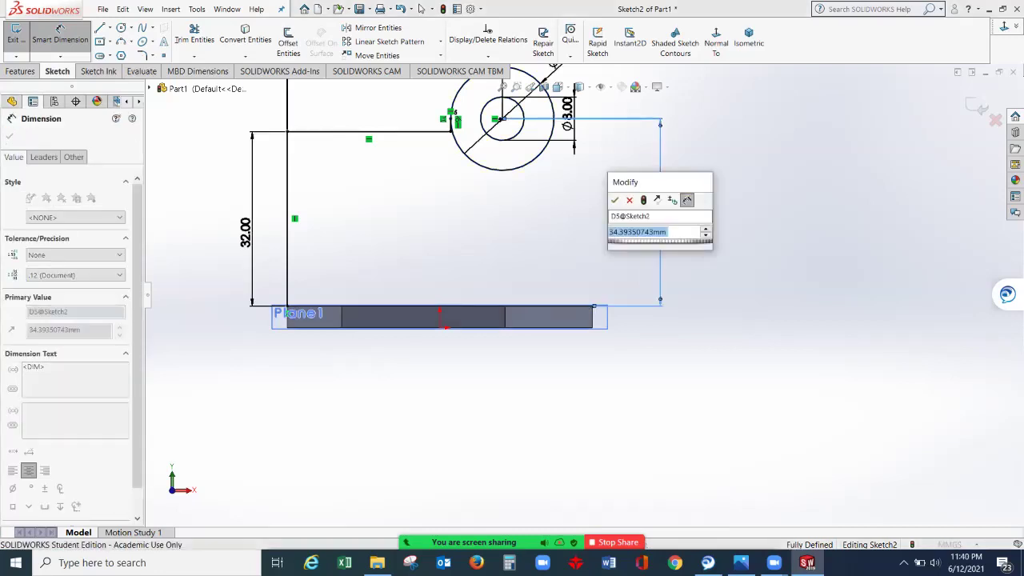
pyautogui.write('37.5')
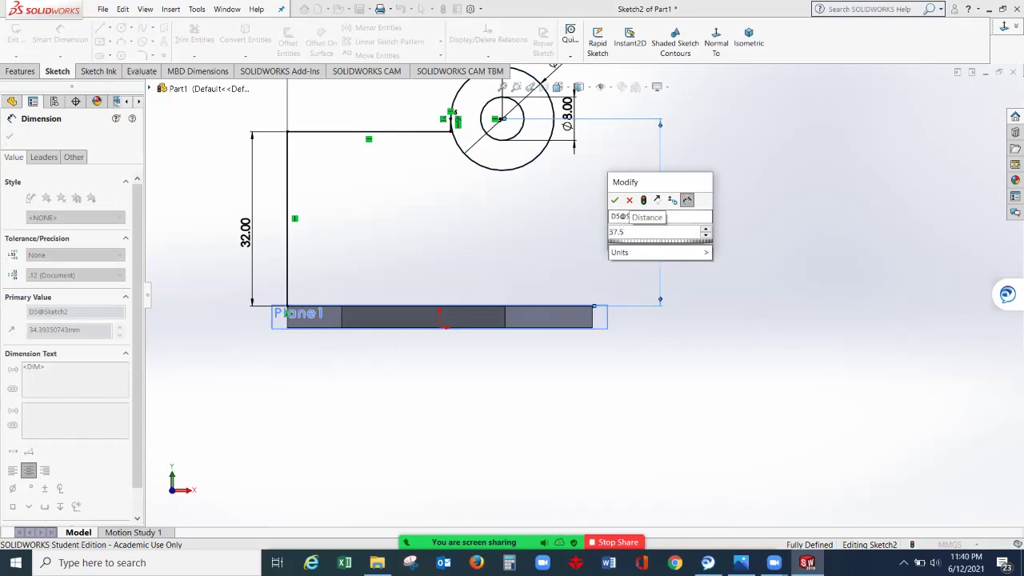
pyautogui.press('Return')
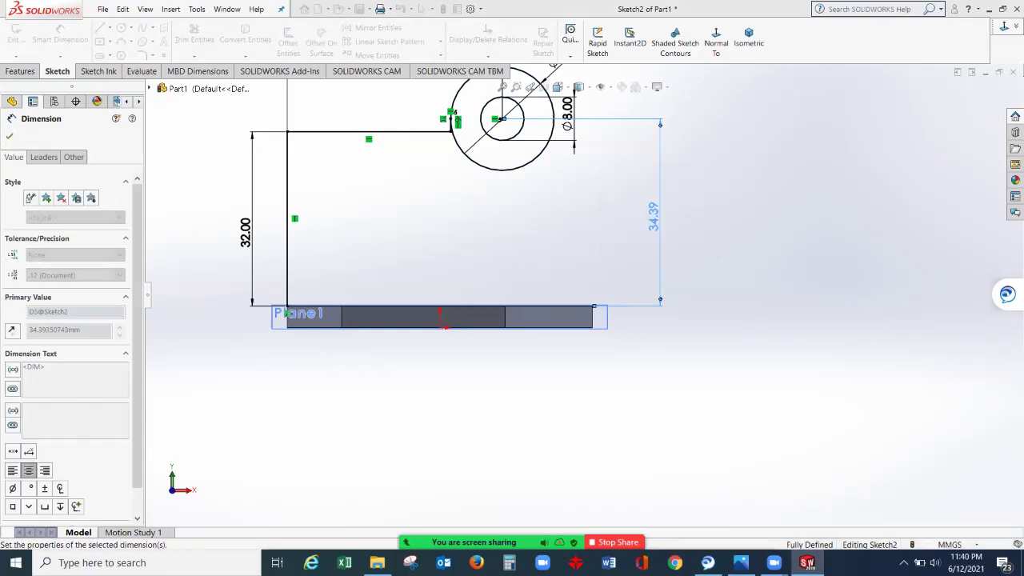
pyautogui.scroll(3, 583, 294)
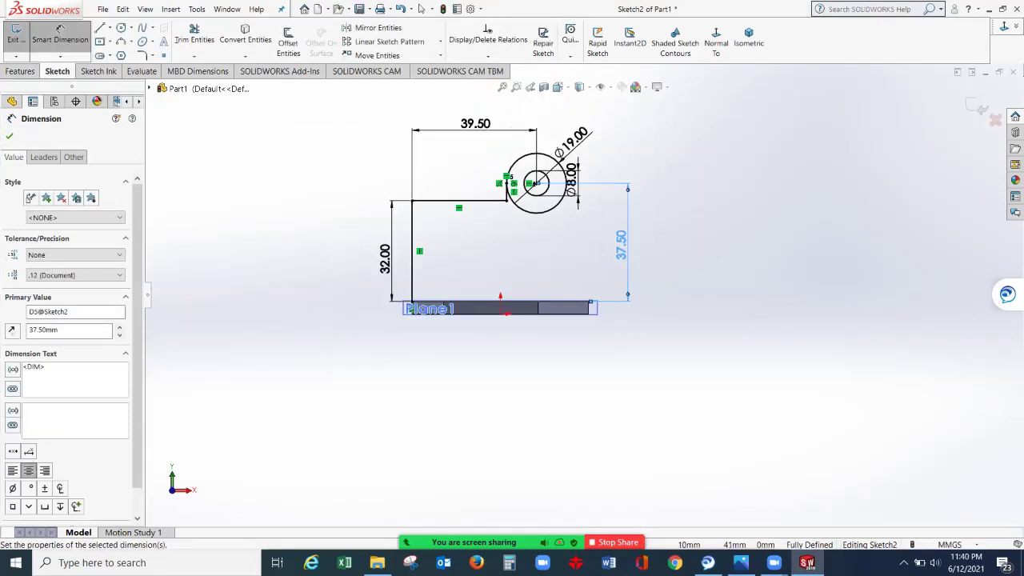
pyautogui.scroll(-1, 518, 155)
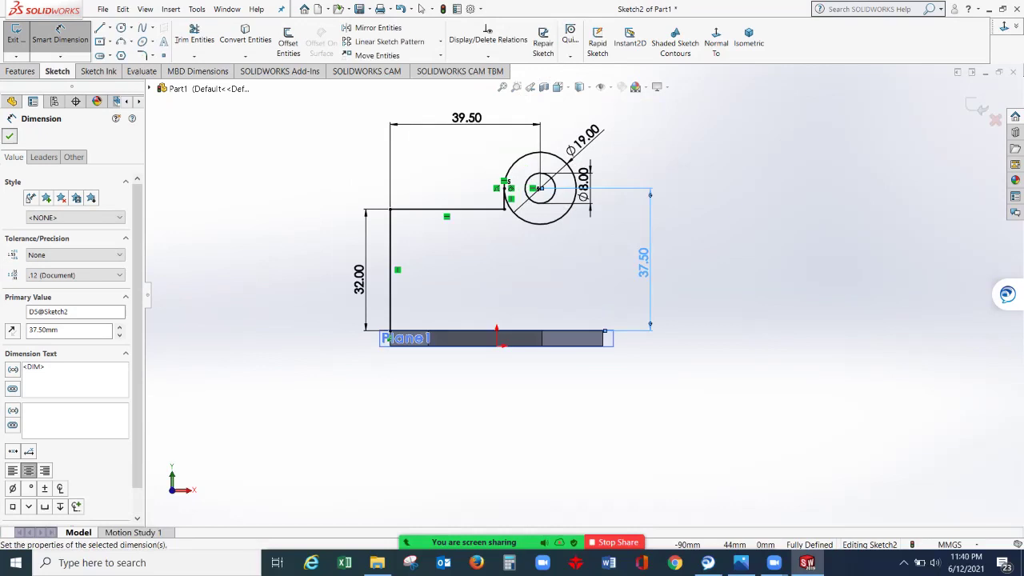
pyautogui.click(10, 136)
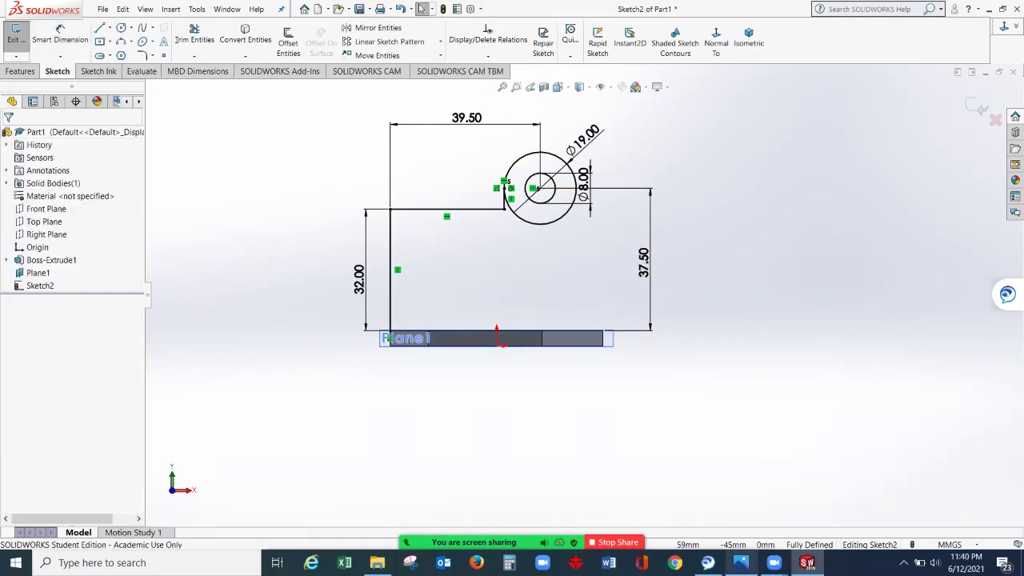
# - After checking the CW6.png drawing, sketch a circle about 8.7 mm in diameter above the base plate's right end
pyautogui.click(741, 563)
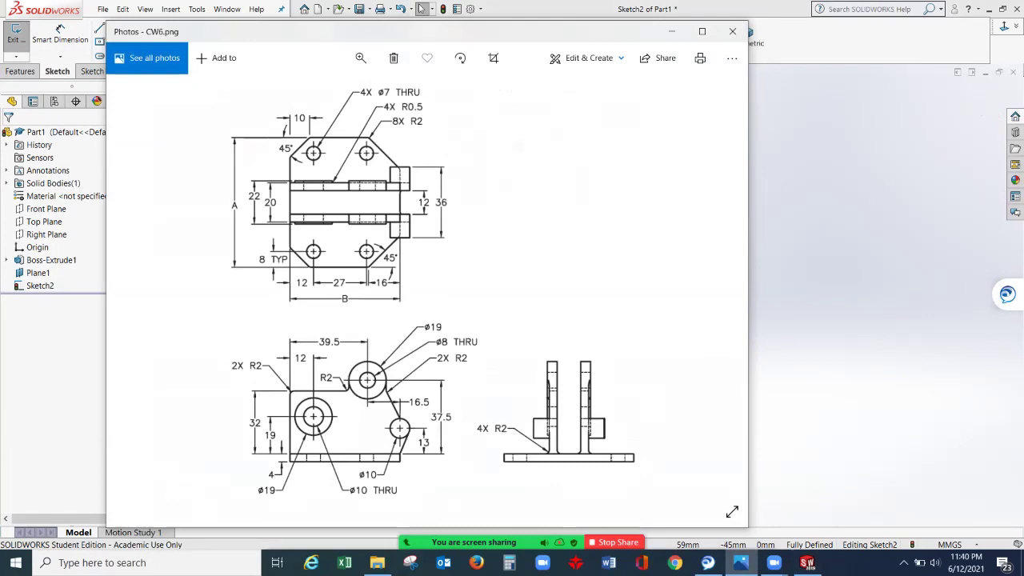
pyautogui.click(671, 31)
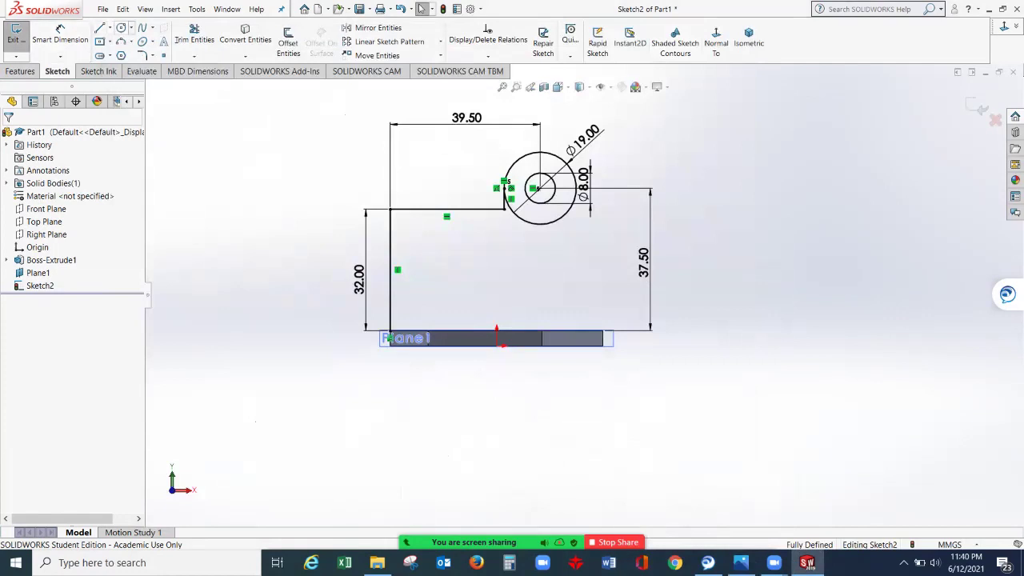
pyautogui.click(121, 28)
pyautogui.click(616, 285)
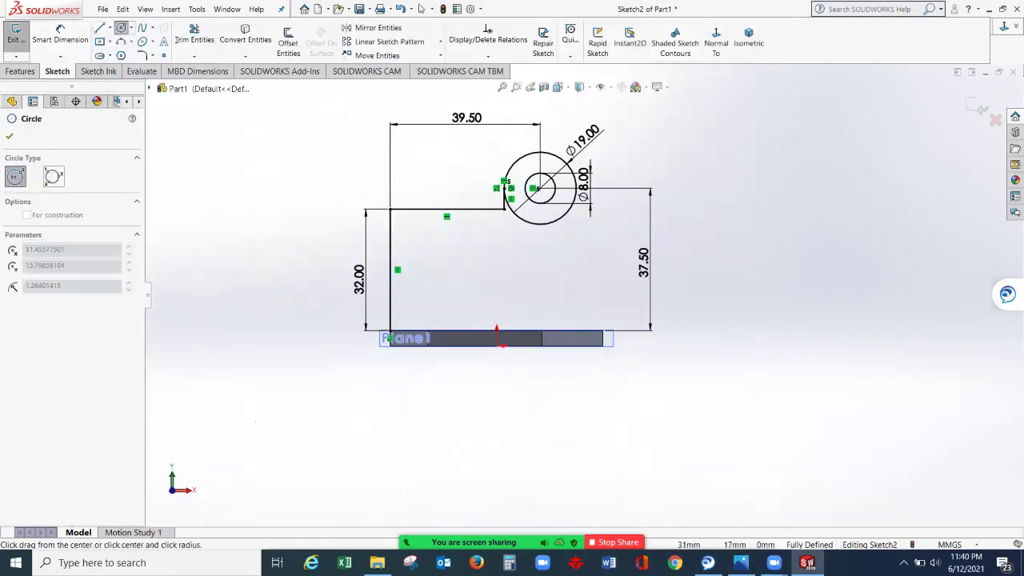
pyautogui.click(628, 298)
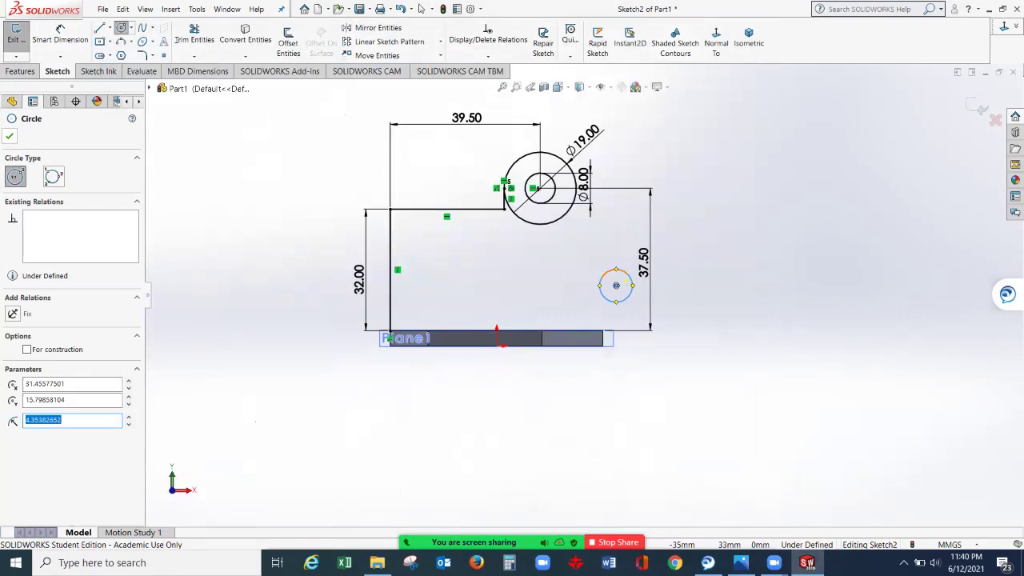
pyautogui.press('Escape')
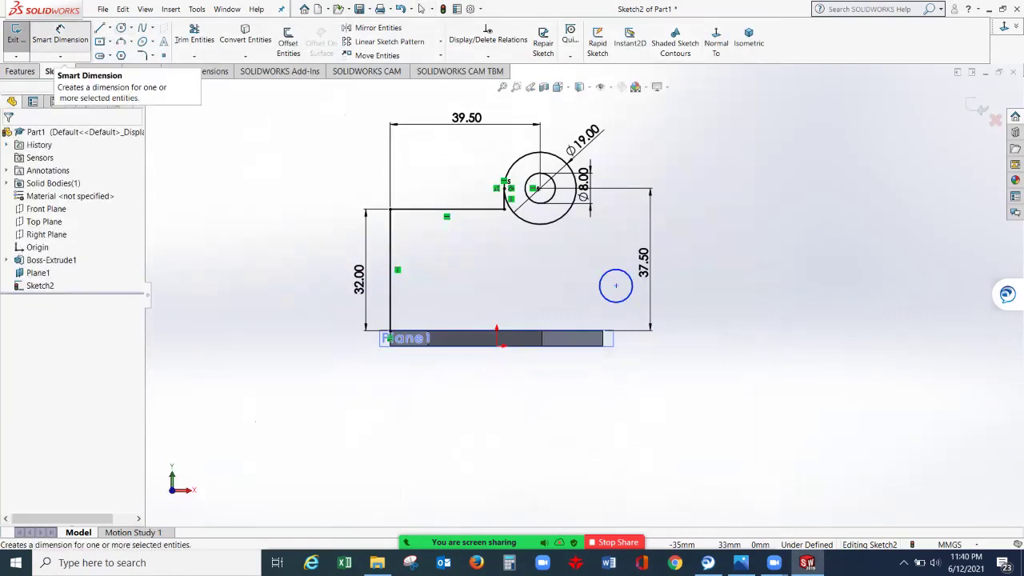
# - Dimension the diameter of the new circle above the base plate's right end as 10 mm
pyautogui.click(60, 30)
pyautogui.click(616, 285)
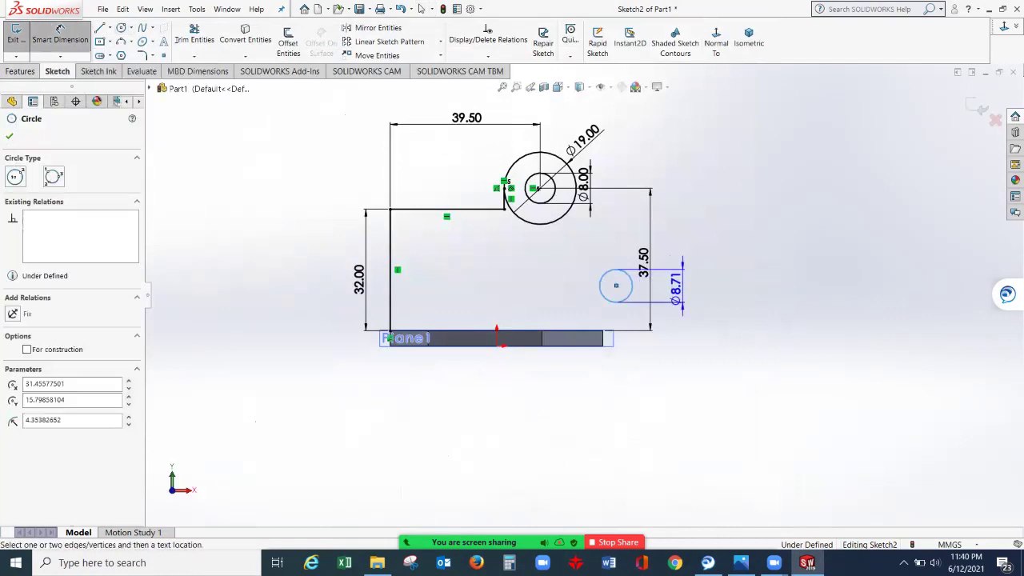
pyautogui.click(676, 282)
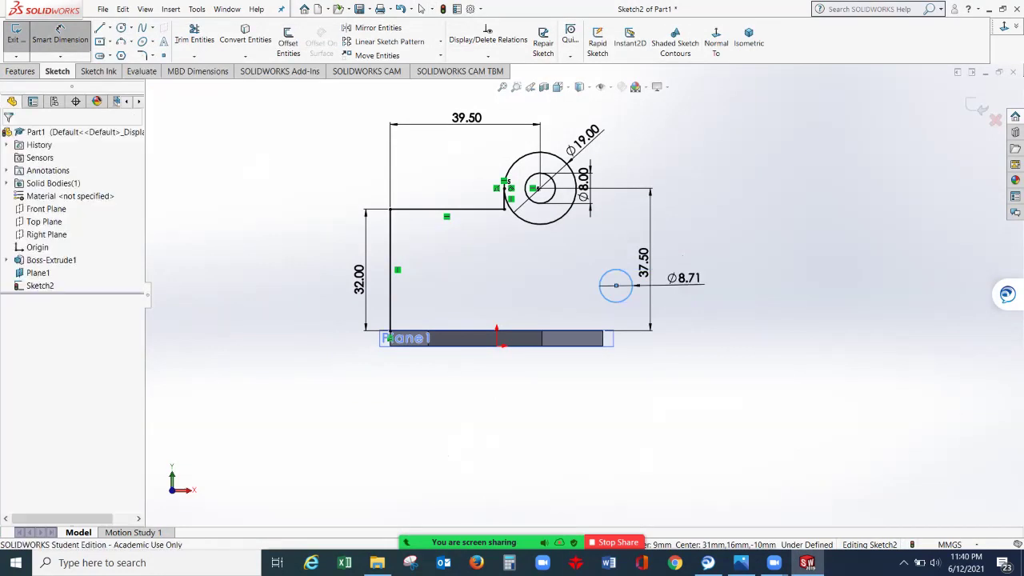
pyautogui.write('10')
pyautogui.press('Return')
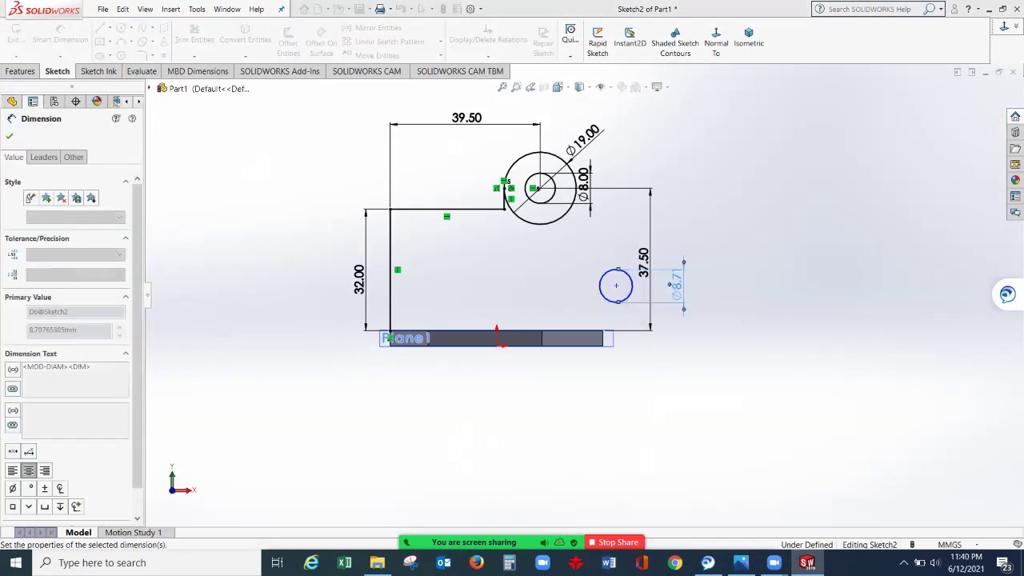
pyautogui.scroll(-2, 617, 328)
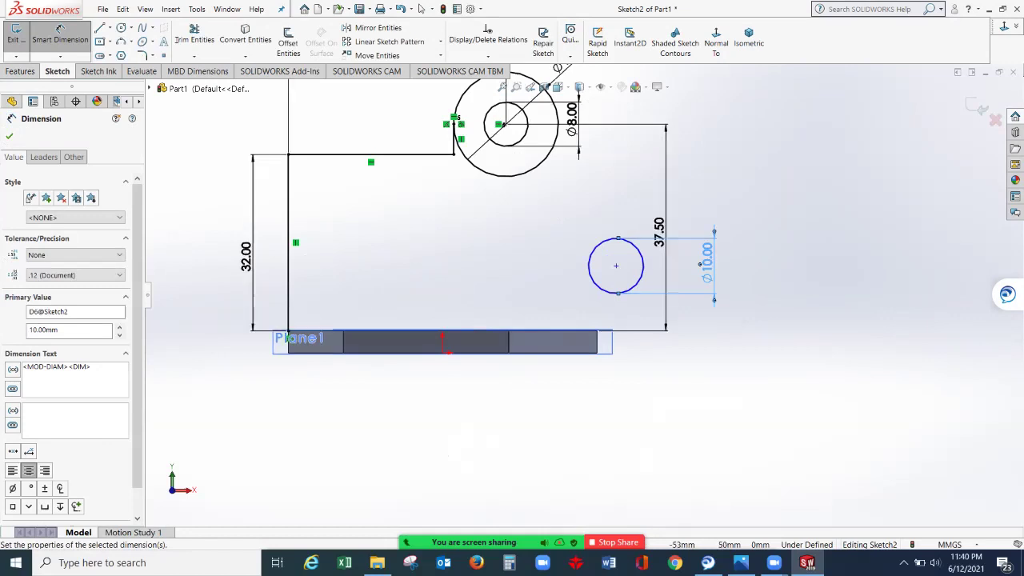
pyautogui.click(10, 136)
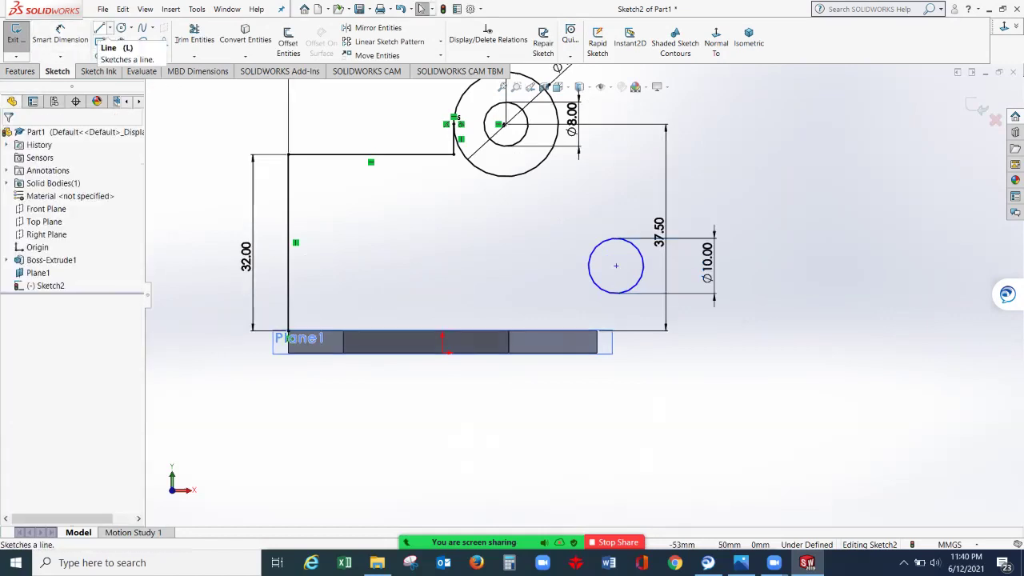
# - Draw a horizontal line along the base plate's top edge from the upright's lower left corner to the plate's upper right corner
pyautogui.click(100, 29)
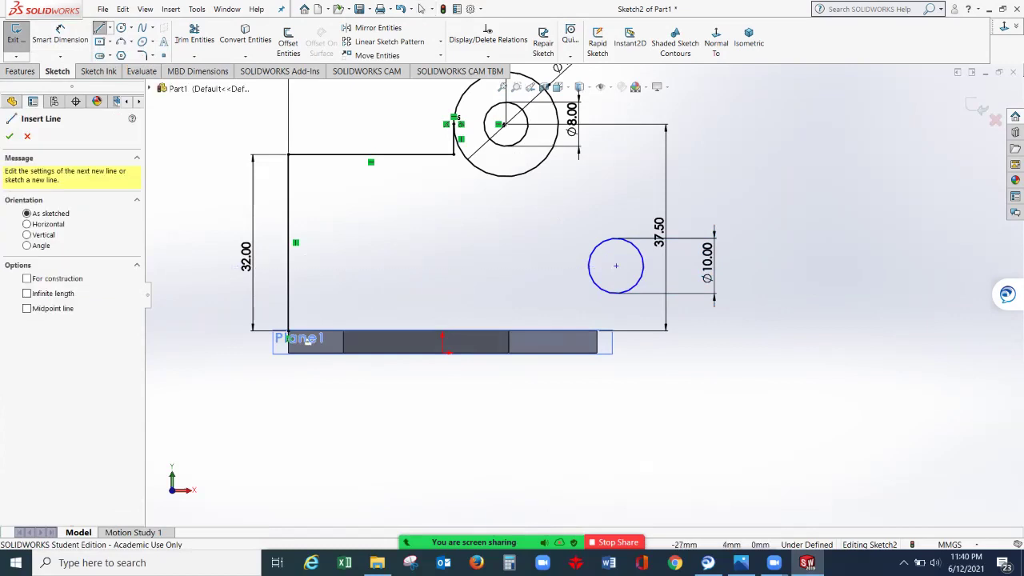
pyautogui.click(304, 342)
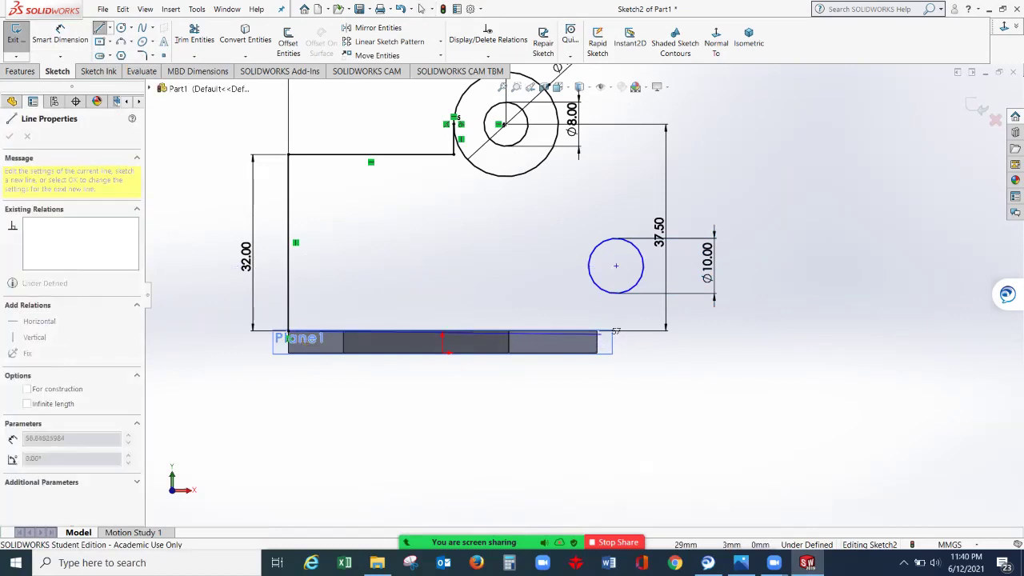
pyautogui.scroll(-5, 616, 344)
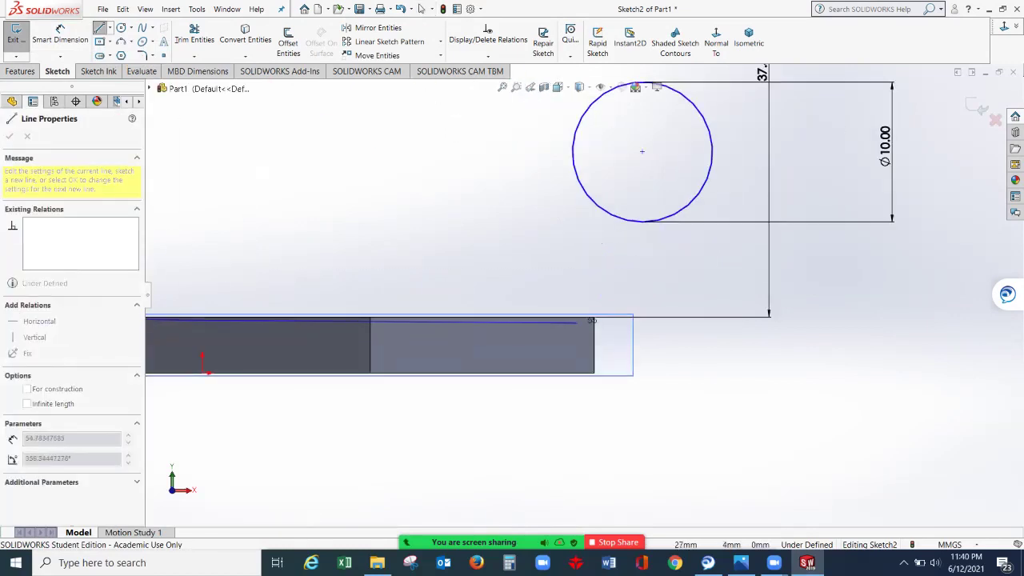
pyautogui.click(595, 317)
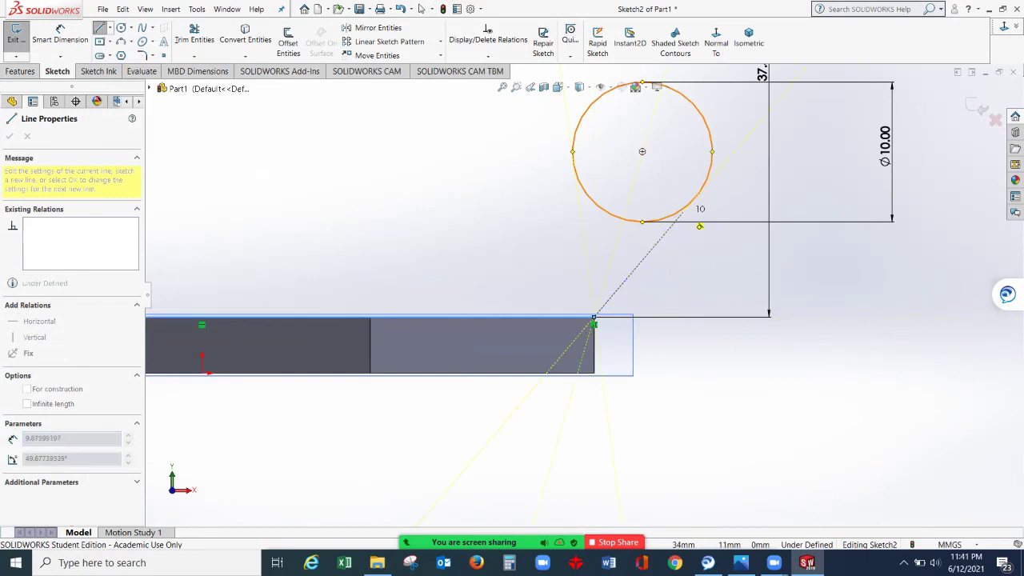
# - Continue with a slanted line from the plate's upper right corner, tangent to the lower right of the 10 mm circle
pyautogui.click(685, 211)
pyautogui.scroll(-3, 692, 210)
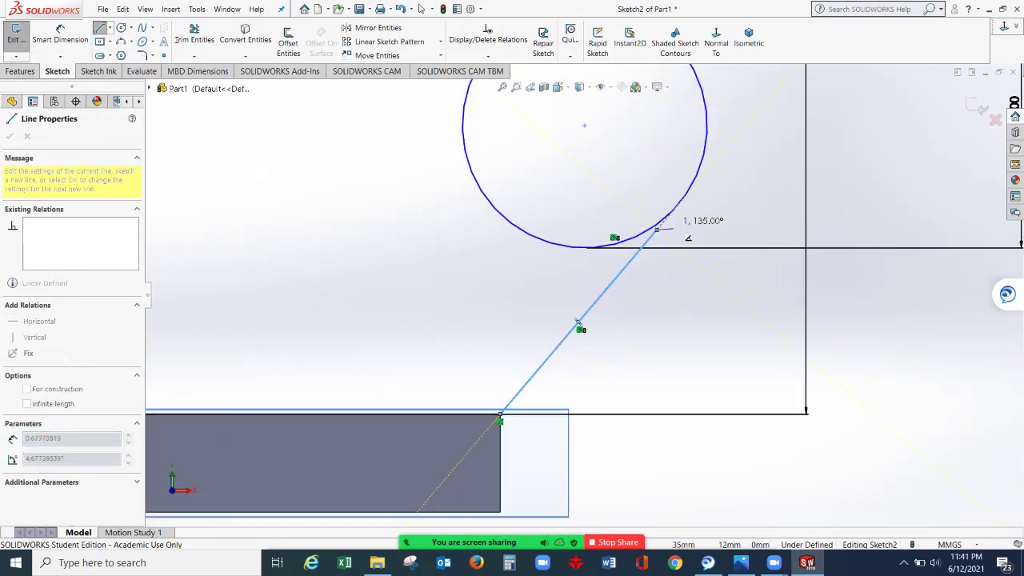
pyautogui.press('Escape')
# - Extend the slanted line's upper end to meet the 10 mm circle
pyautogui.click(549, 352)
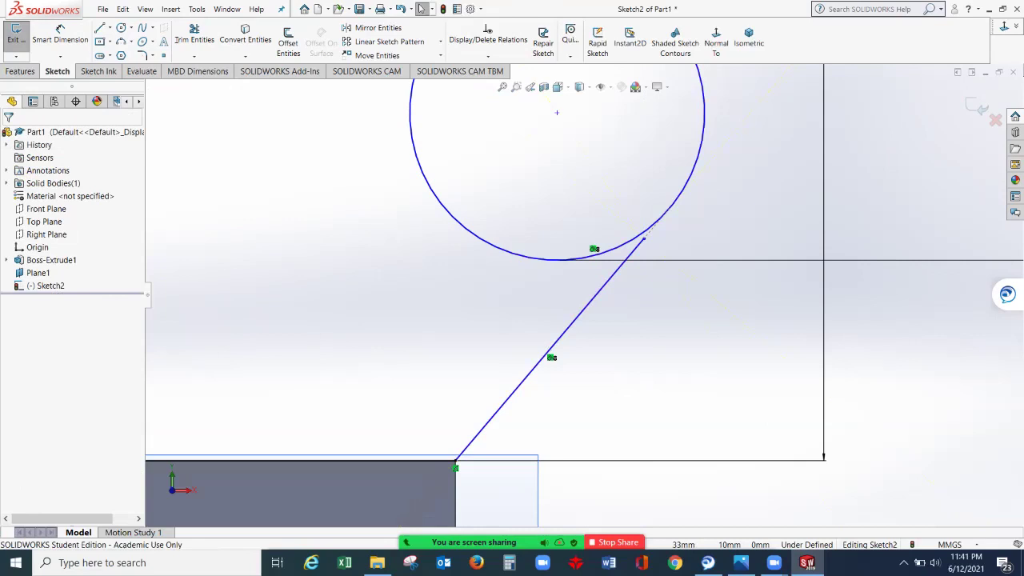
pyautogui.click(193, 56)
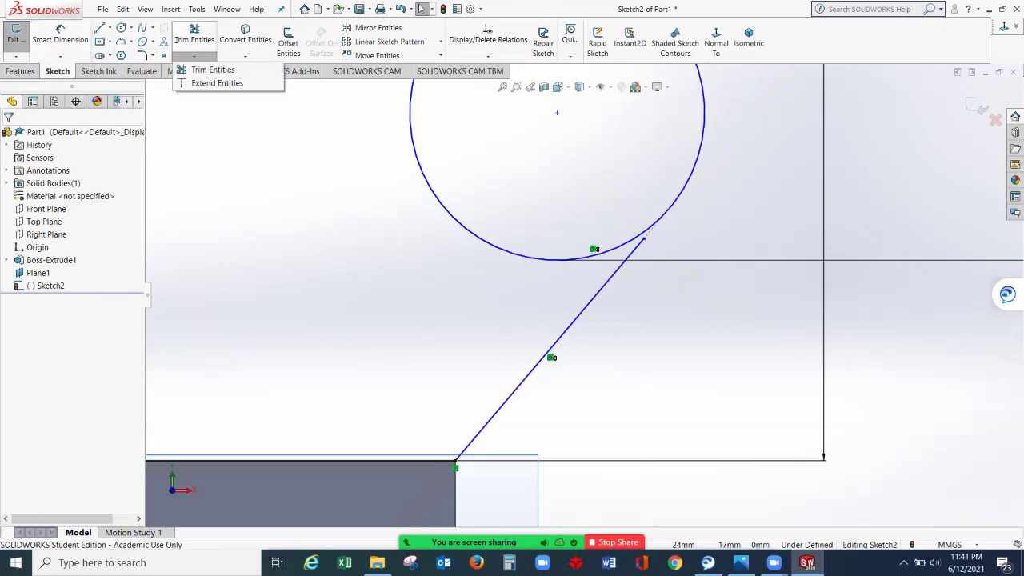
pyautogui.click(209, 69)
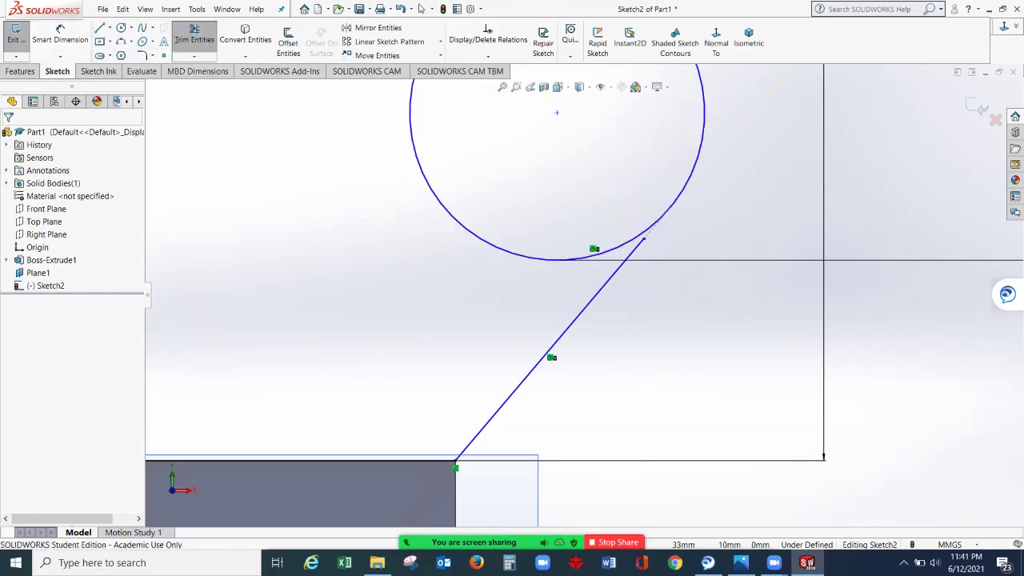
pyautogui.click(612, 277)
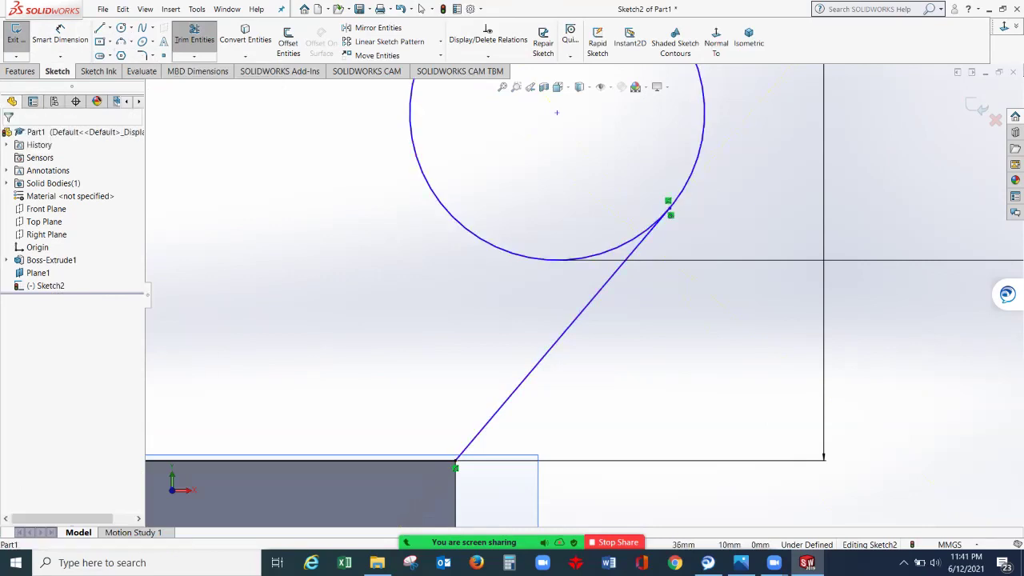
pyautogui.press('Escape')
pyautogui.scroll(2, 664, 327)
pyautogui.scroll(2, 582, 296)
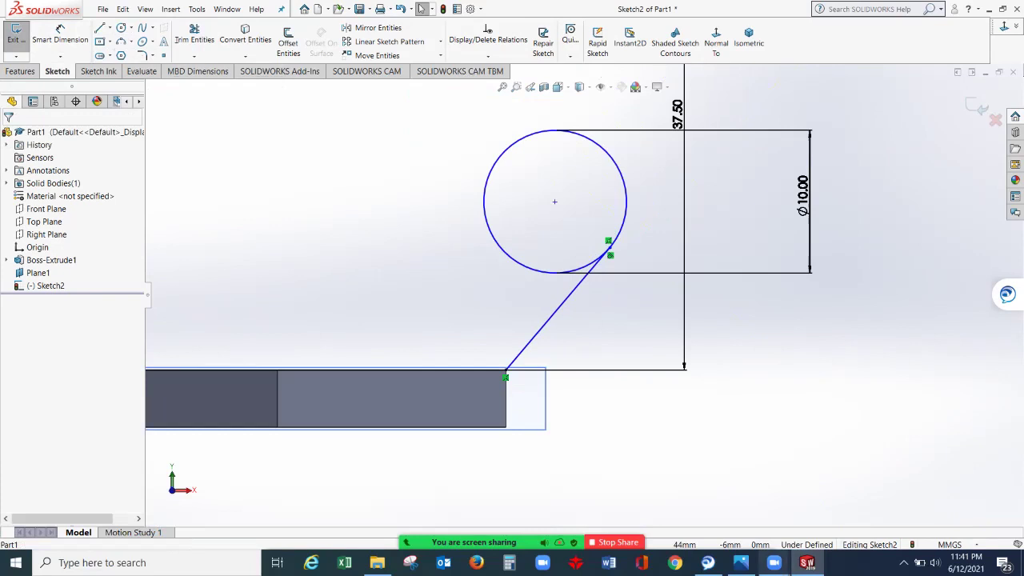
# - Dimension the vertical distance from the base plate's upper right corner to the 10 mm circle's centre as 13 mm
pyautogui.click(741, 562)
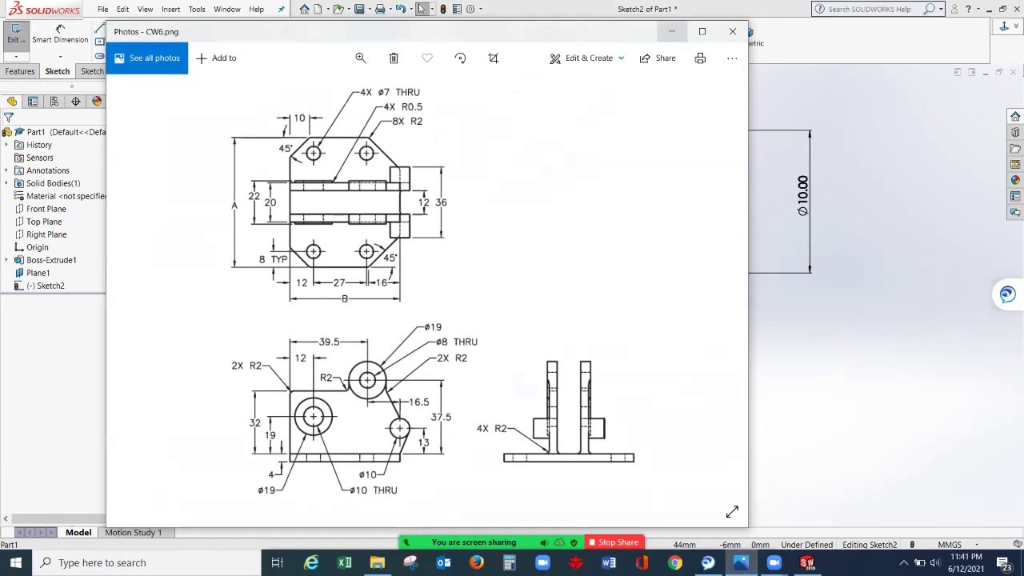
pyautogui.click(671, 31)
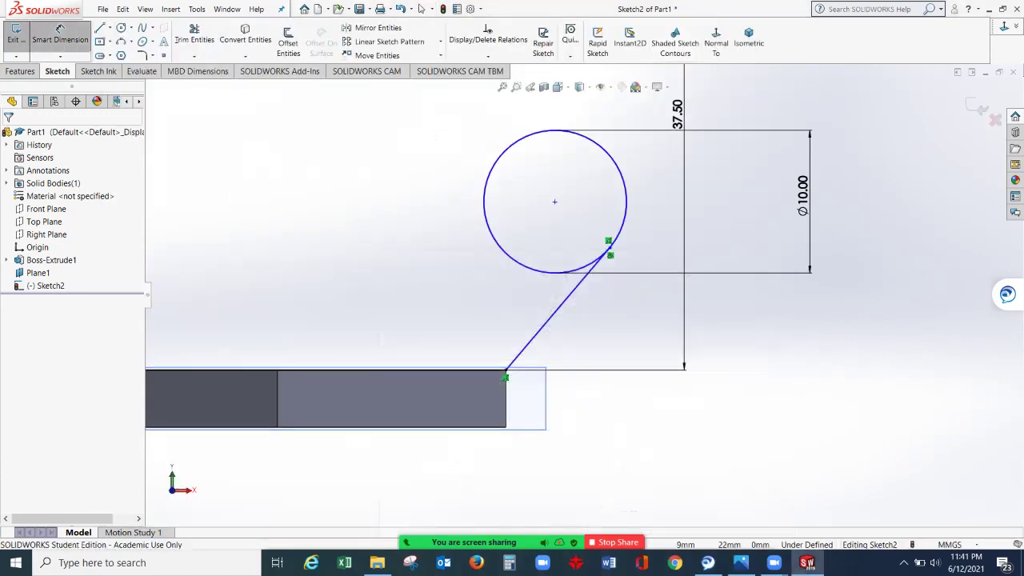
pyautogui.click(60, 29)
pyautogui.click(554, 202)
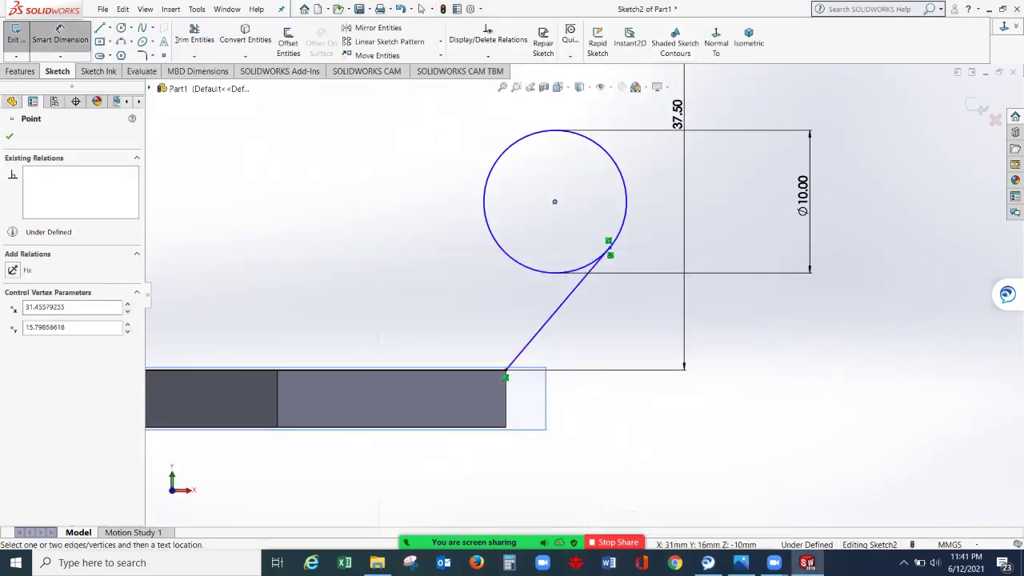
pyautogui.click(504, 370)
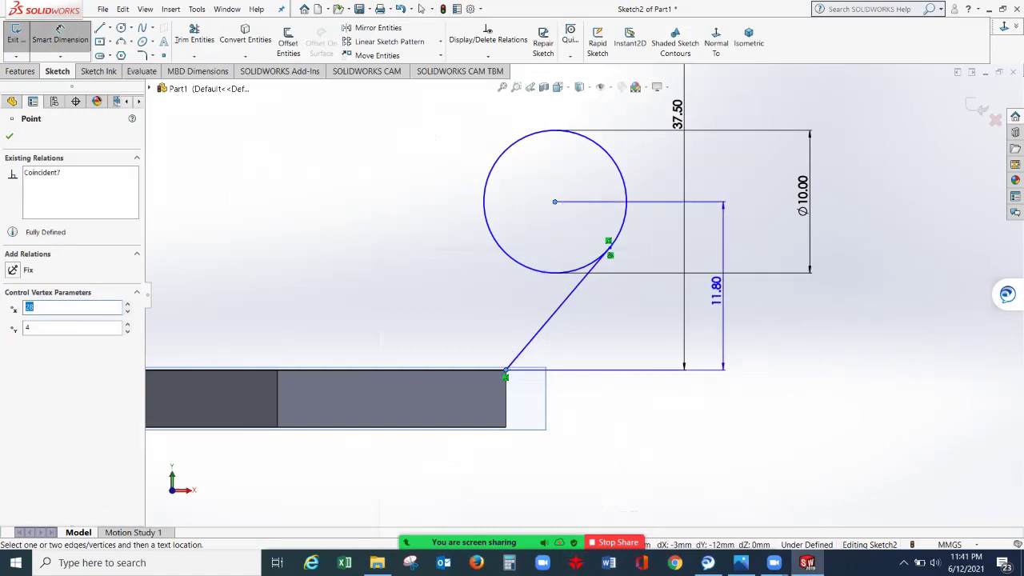
pyautogui.click(720, 288)
pyautogui.write('13')
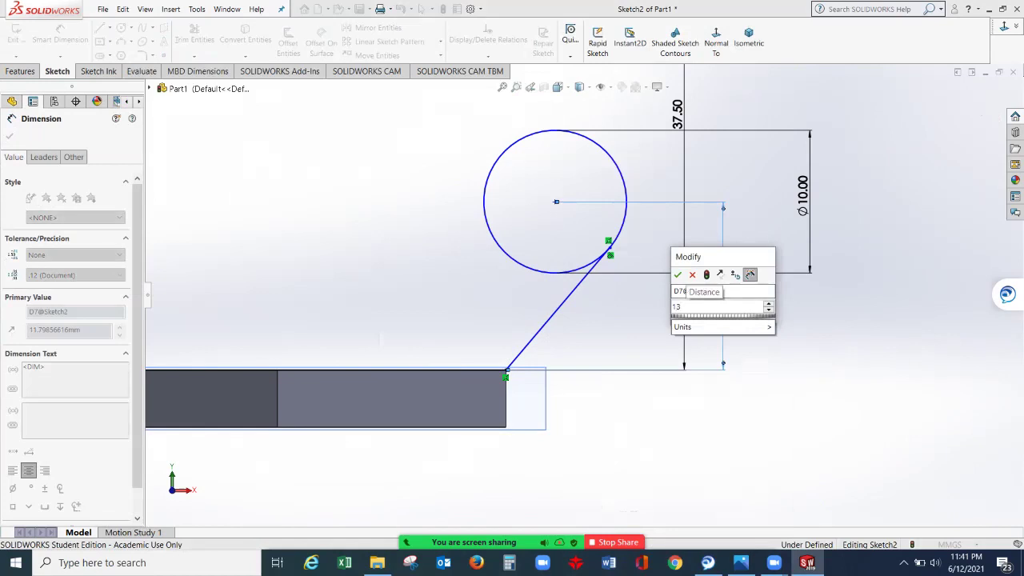
pyautogui.press('Return')
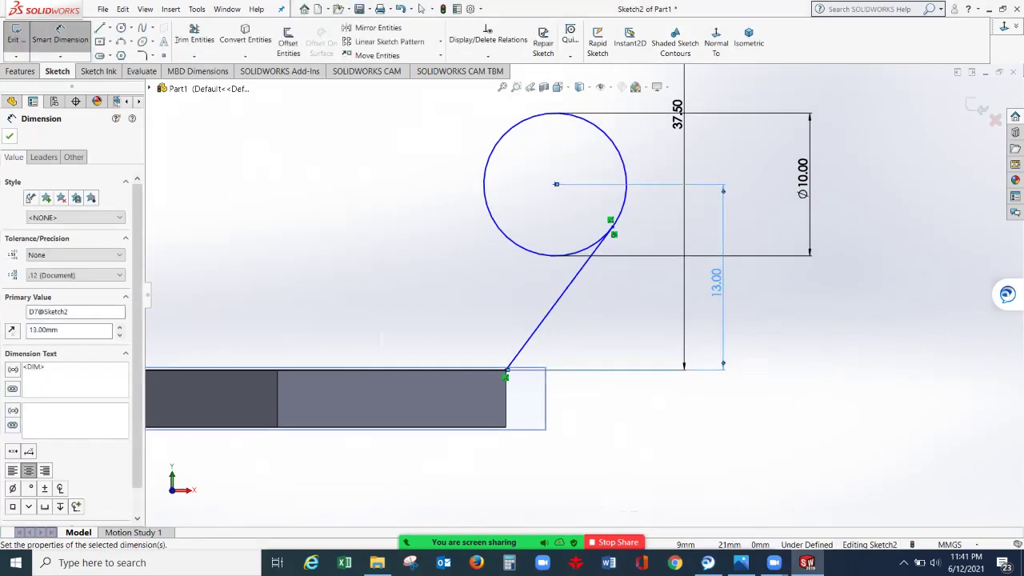
pyautogui.click(10, 136)
# - Draw a slanted line about 17 mm long from the top of the 10 mm circle to directly below the 19 mm circle's right quadrant
pyautogui.scroll(5, 636, 322)
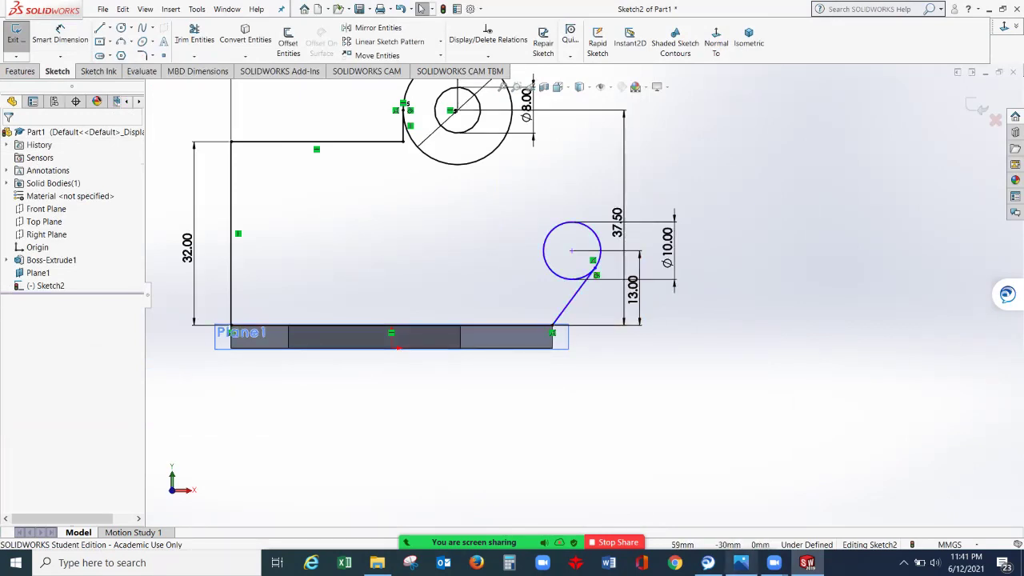
pyautogui.click(741, 563)
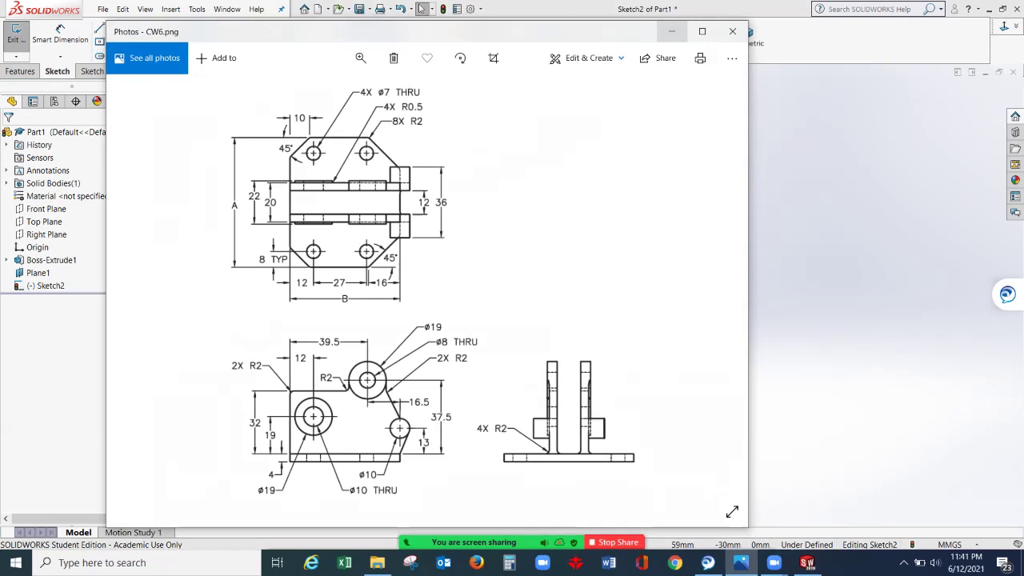
pyautogui.click(671, 31)
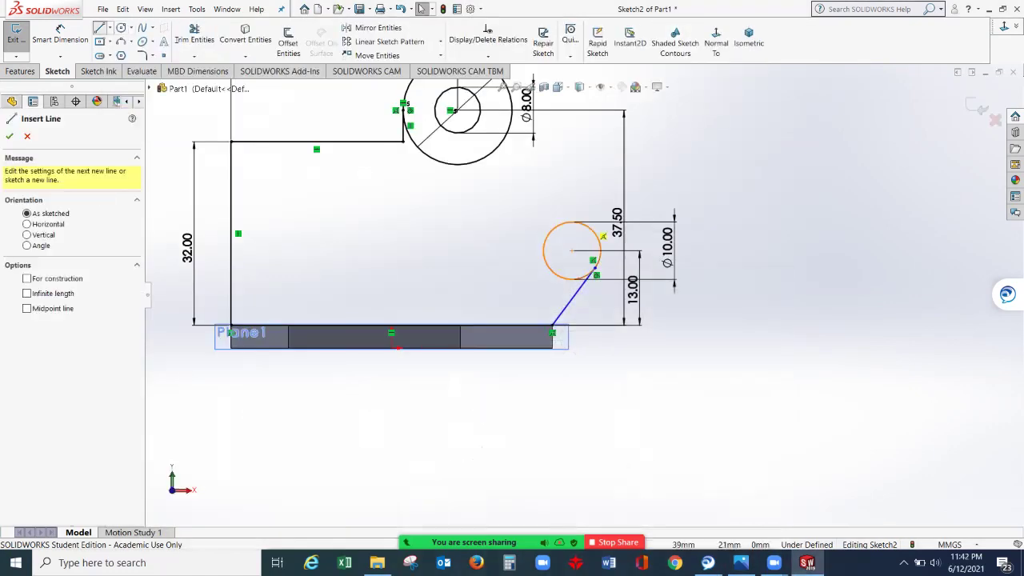
pyautogui.scroll(-3, 571, 180)
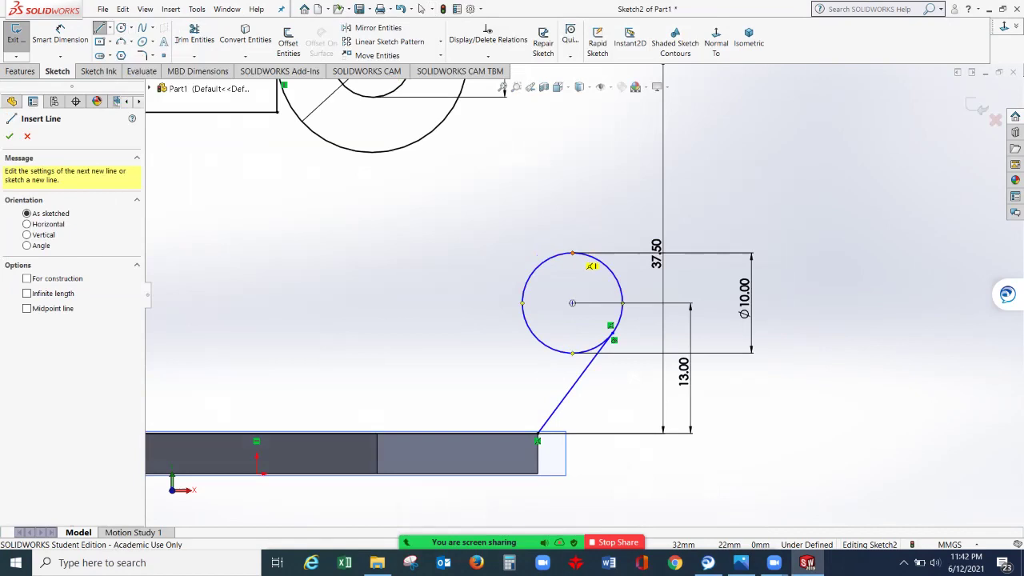
pyautogui.click(573, 254)
pyautogui.scroll(2, 582, 293)
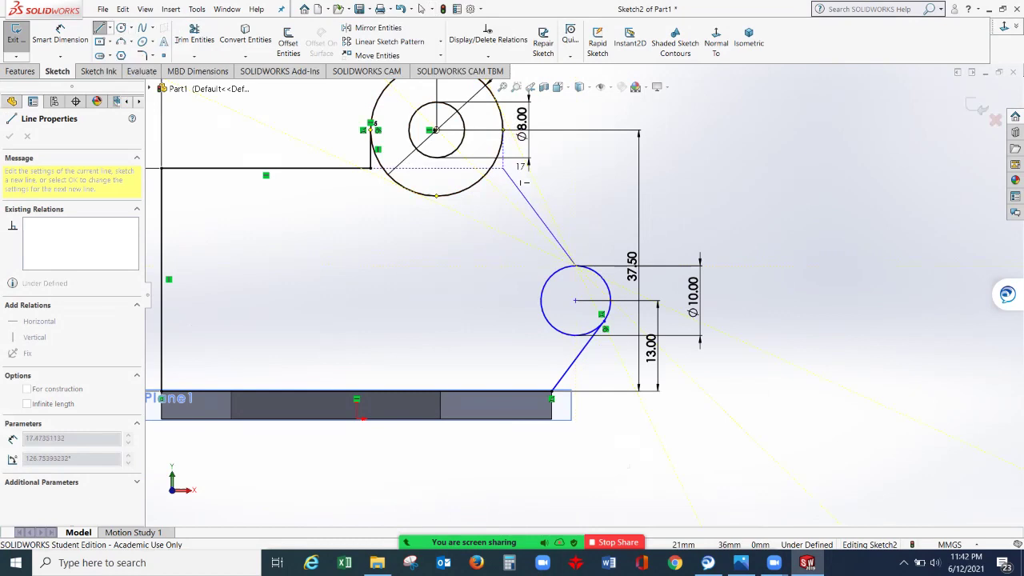
pyautogui.doubleClick(503, 168)
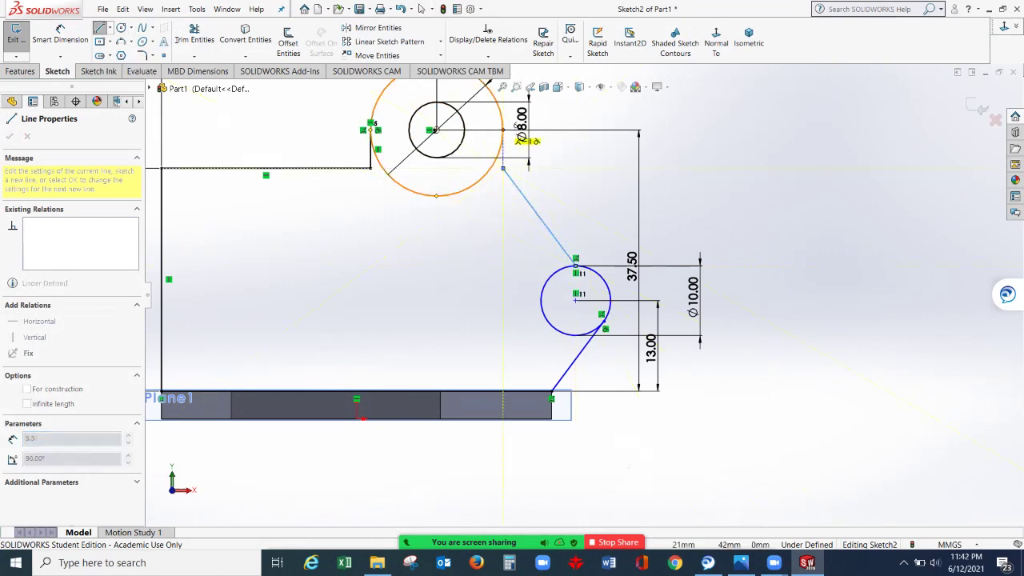
# - Continue with a vertical line about 5.5 mm long, tangent to the right side of the 19 mm circle, and end the line chain
pyautogui.doubleClick(515, 128)
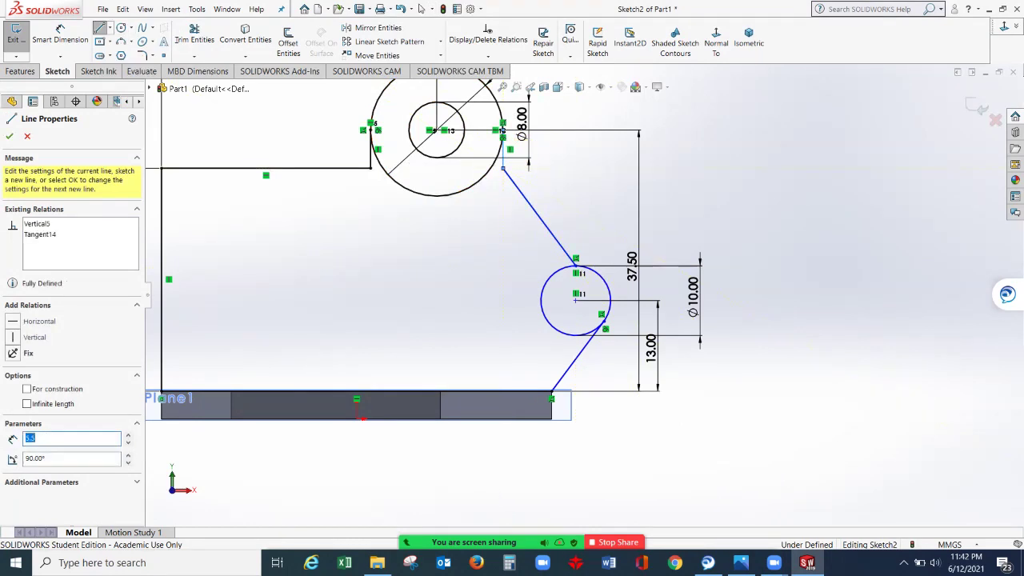
pyautogui.scroll(-5, 500, 112)
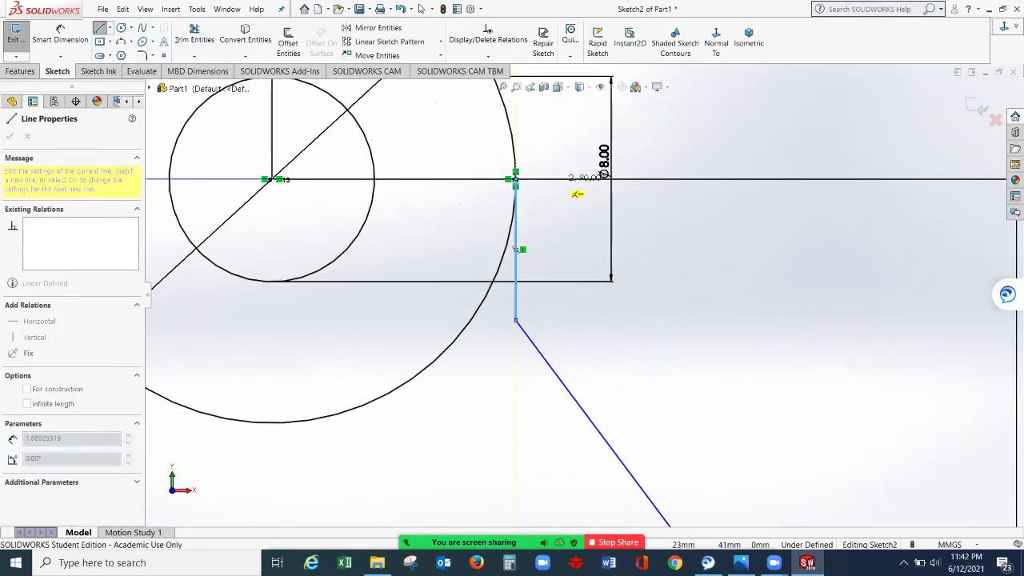
pyautogui.scroll(-2, 552, 160)
pyautogui.scroll(2, 516, 213)
pyautogui.scroll(-5, 560, 264)
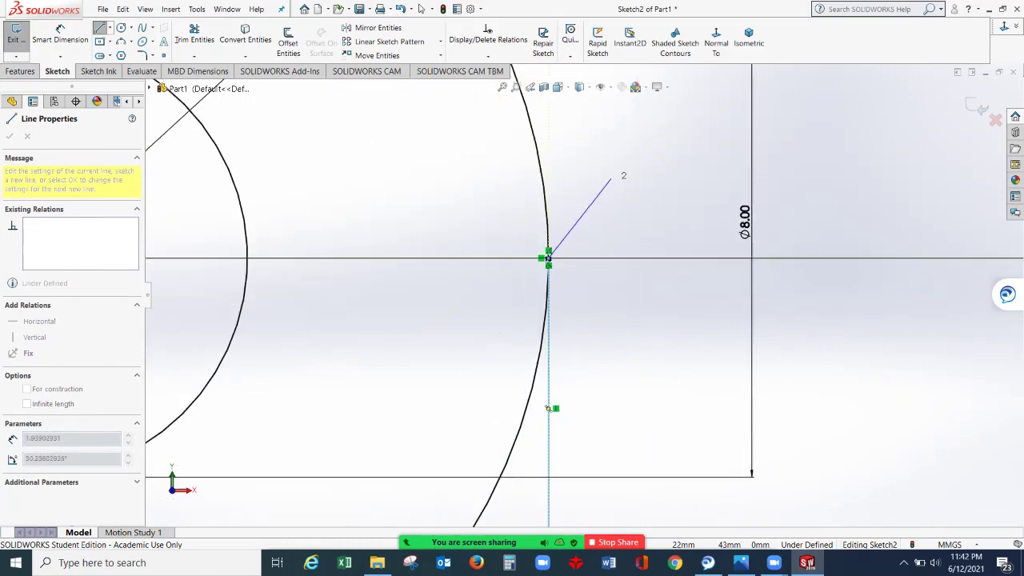
pyautogui.press('Escape')
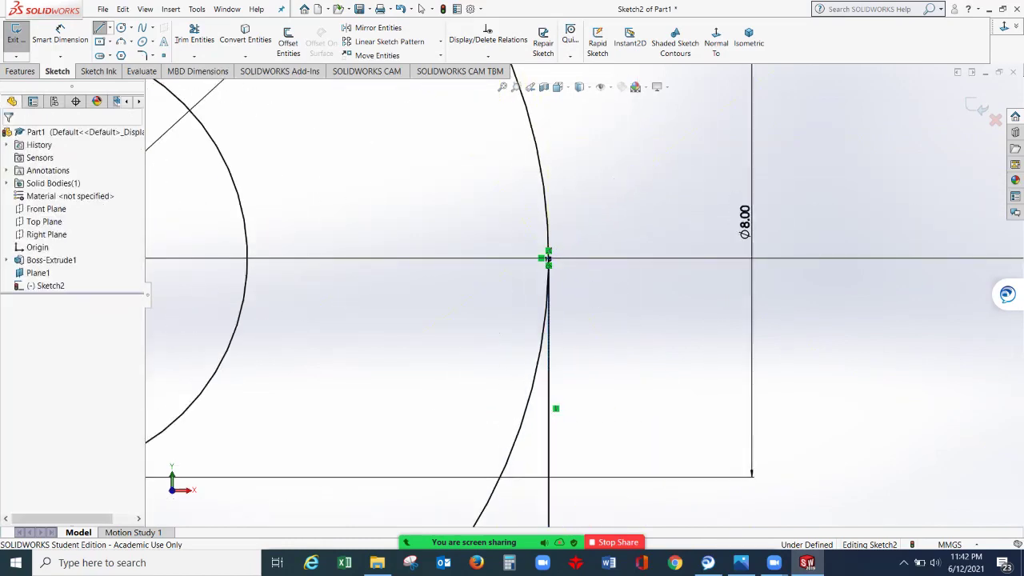
pyautogui.scroll(-4, 552, 256)
pyautogui.scroll(5, 537, 284)
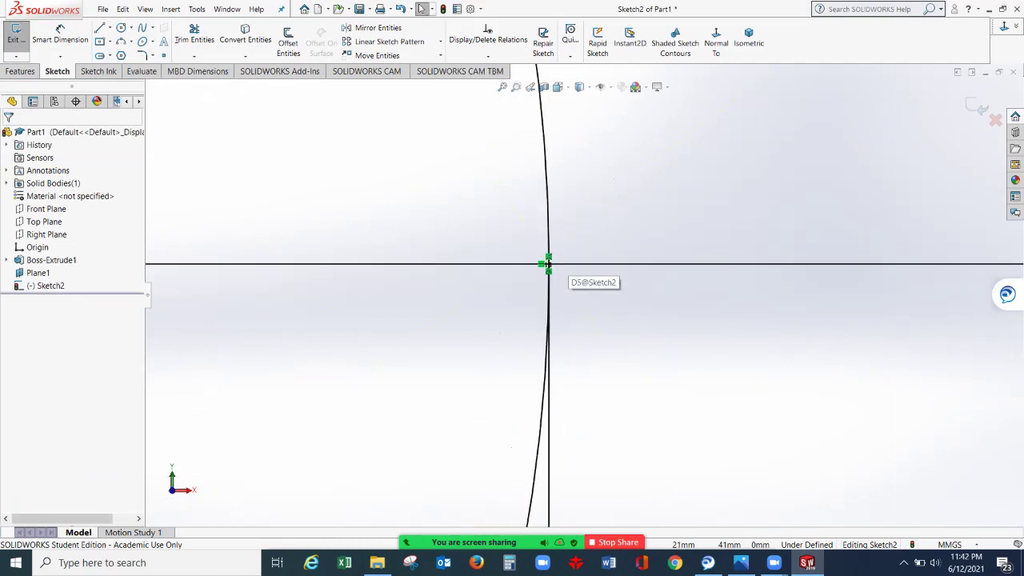
pyautogui.scroll(7, 574, 289)
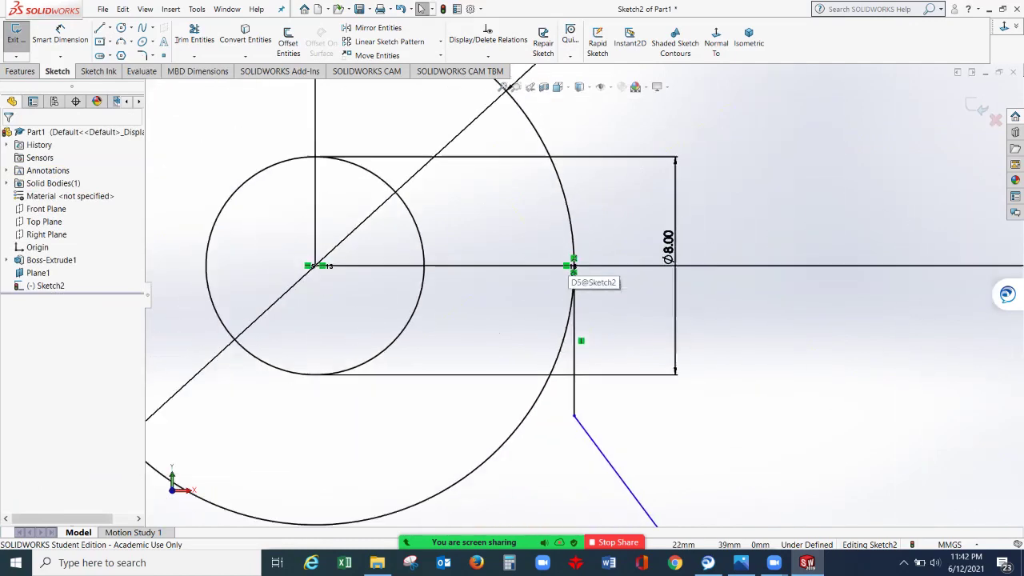
pyautogui.scroll(-1, 621, 377)
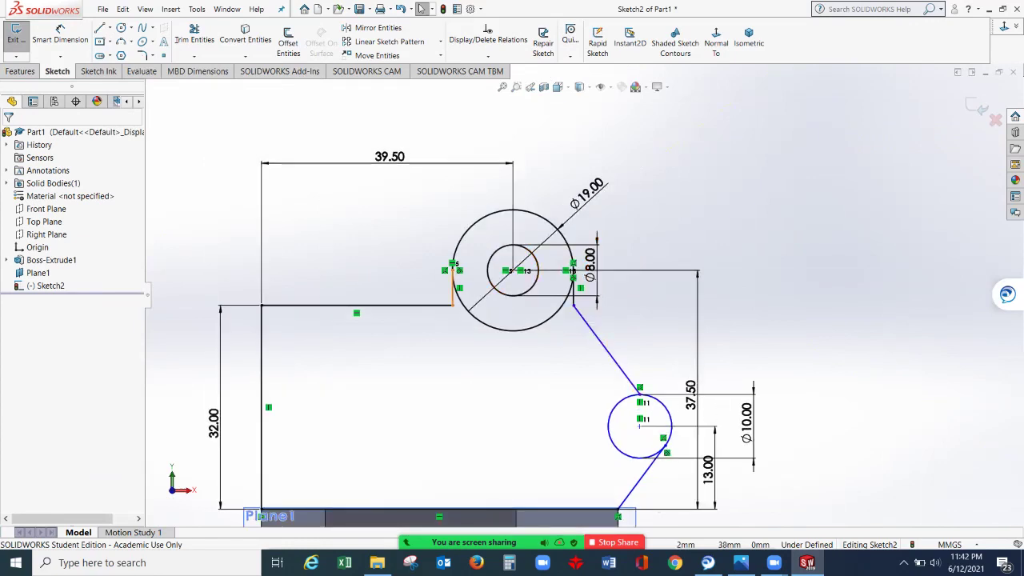
# - Add 2 mm sketch fillets to the corners below both sides of the 19 mm circle, where the short vertical lines meet the profile
pyautogui.click(741, 562)
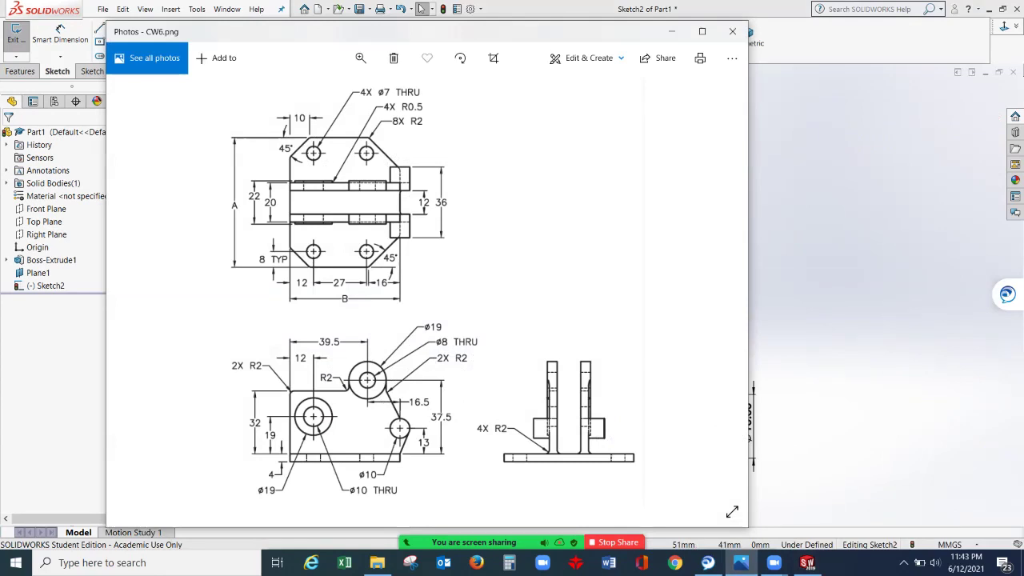
pyautogui.click(672, 31)
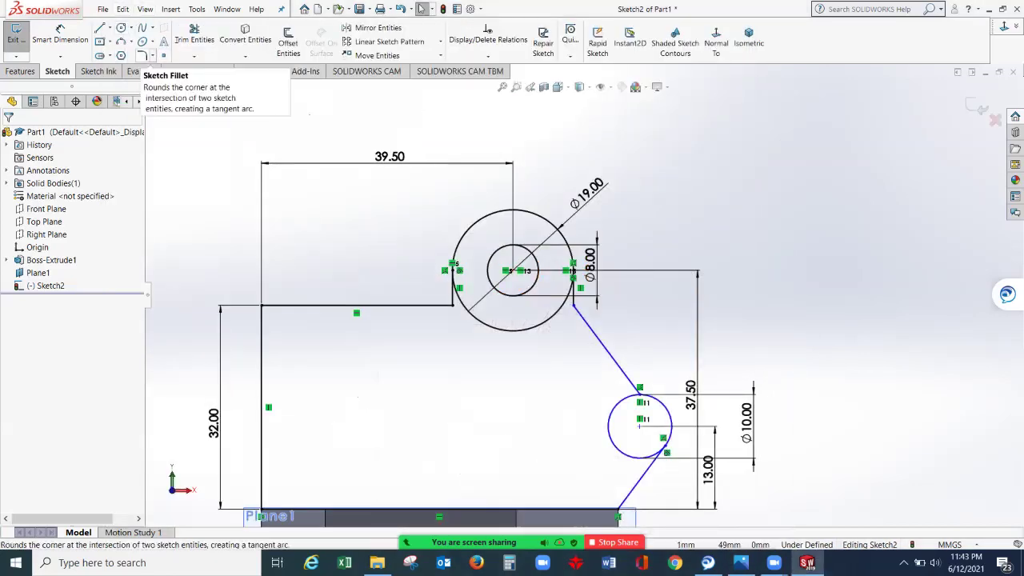
pyautogui.click(142, 55)
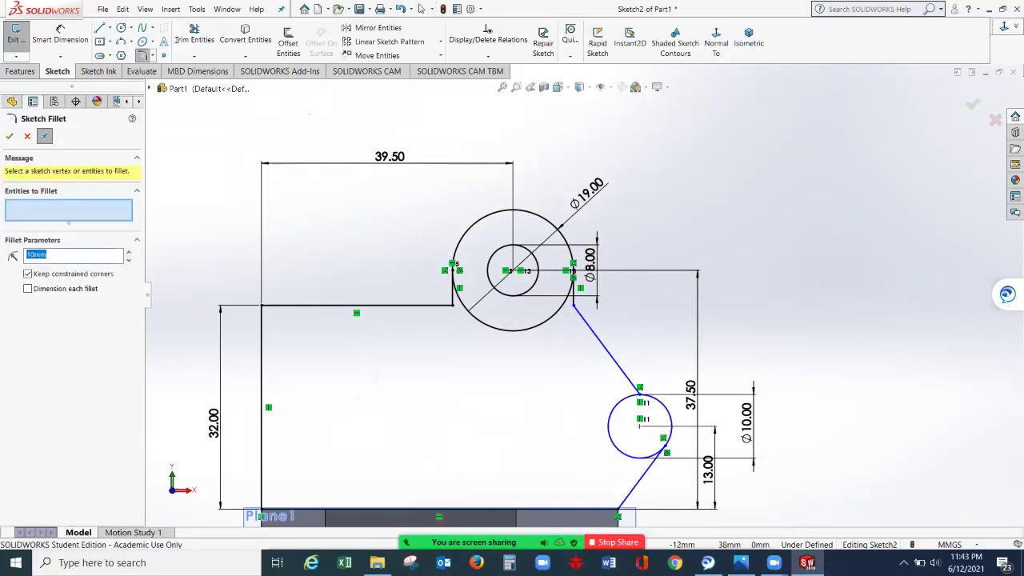
pyautogui.write('2mm')
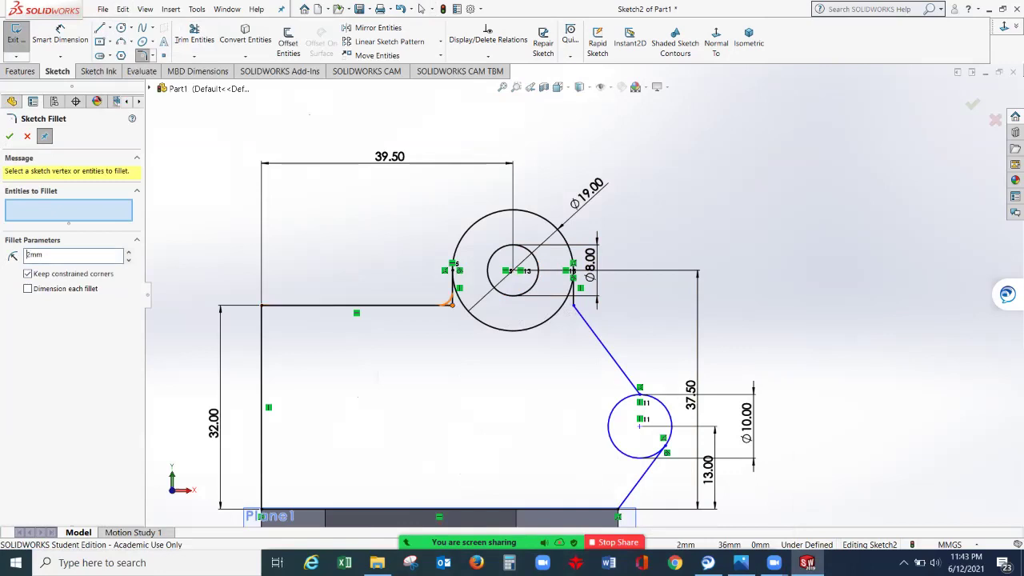
pyautogui.click(452, 305)
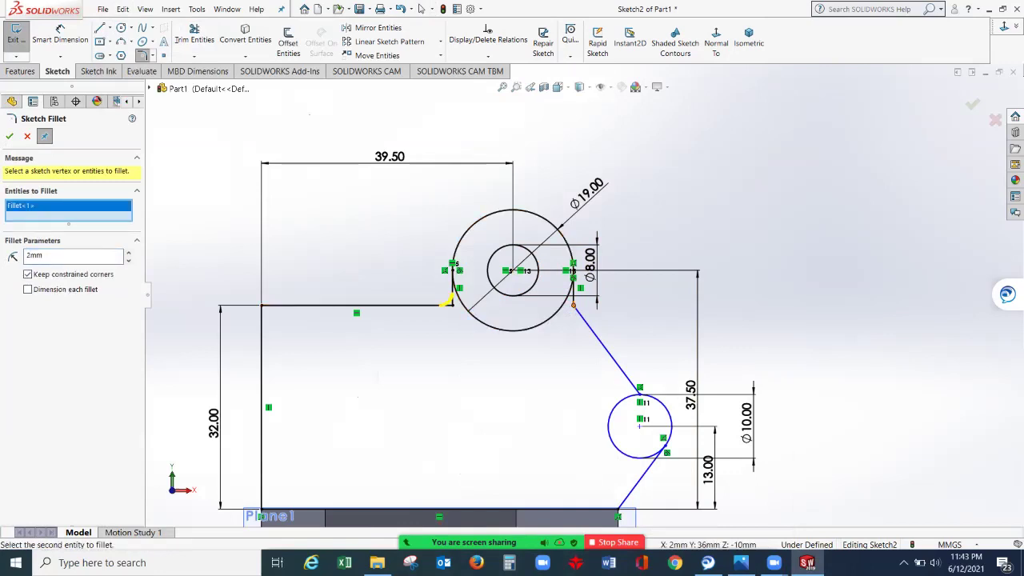
pyautogui.click(572, 305)
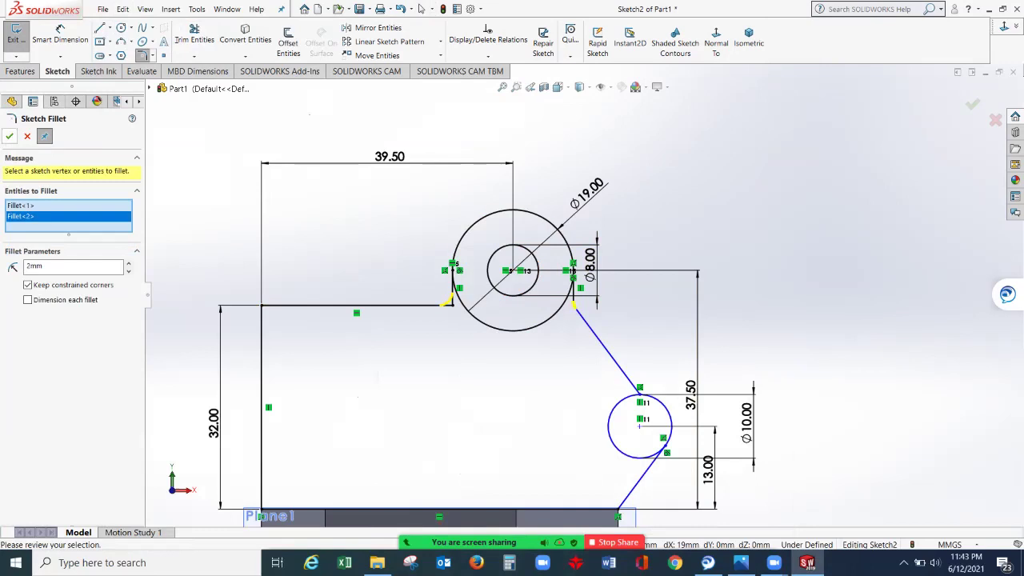
pyautogui.press('Return')
pyautogui.scroll(-5, 573, 303)
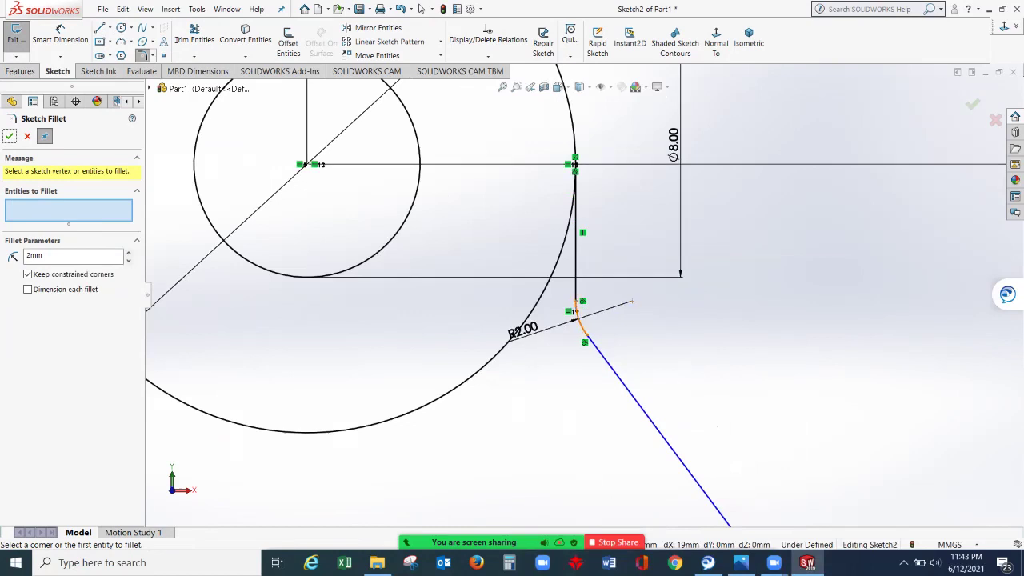
pyautogui.scroll(5, 574, 304)
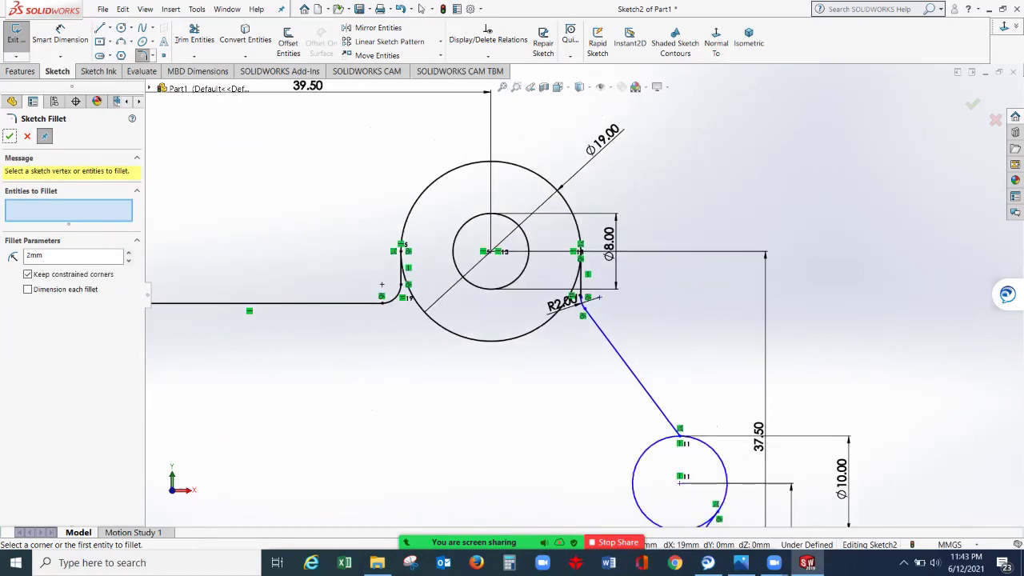
pyautogui.scroll(3, 586, 296)
pyautogui.scroll(1, 588, 294)
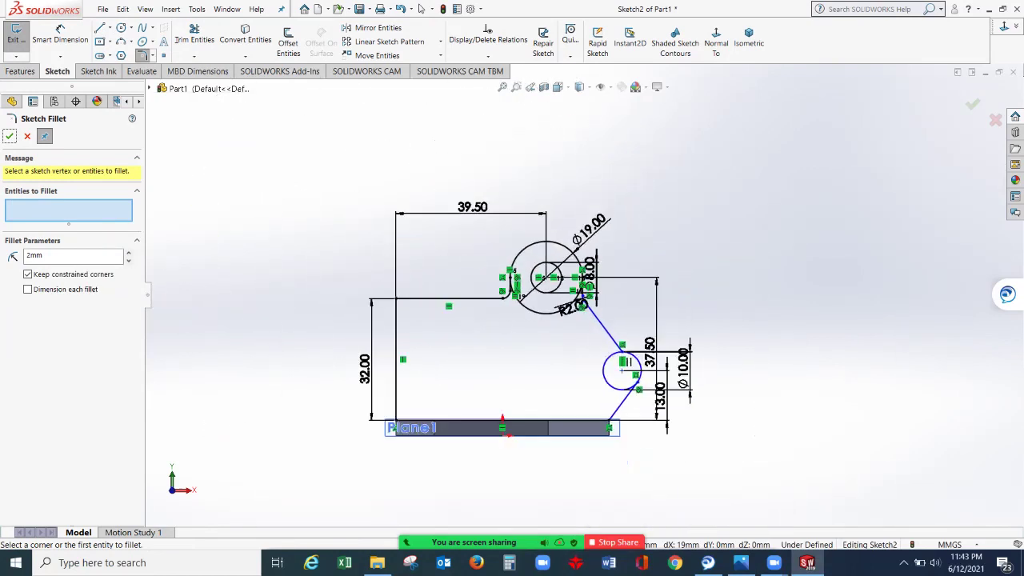
pyautogui.scroll(-2, 651, 412)
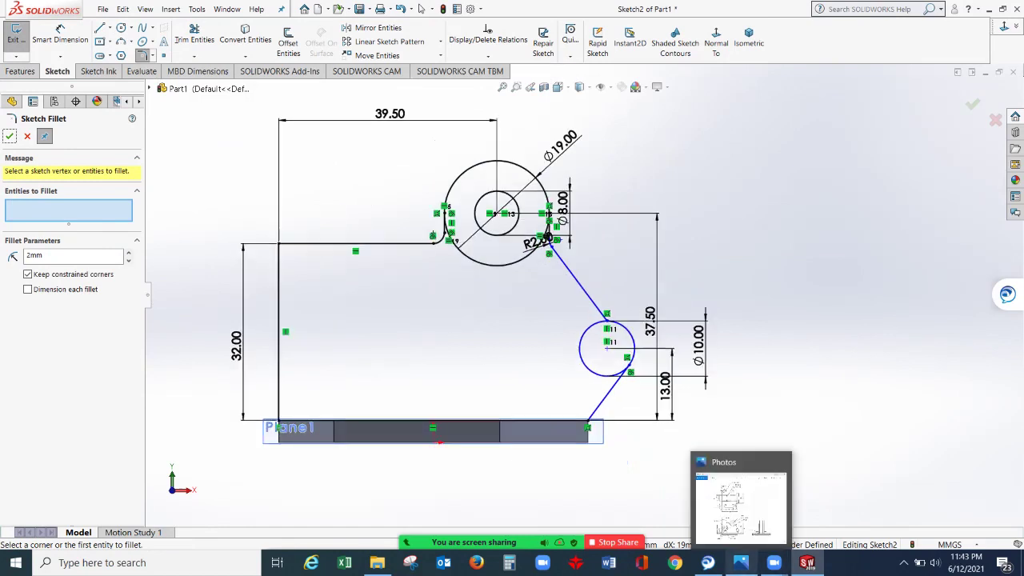
pyautogui.click(741, 562)
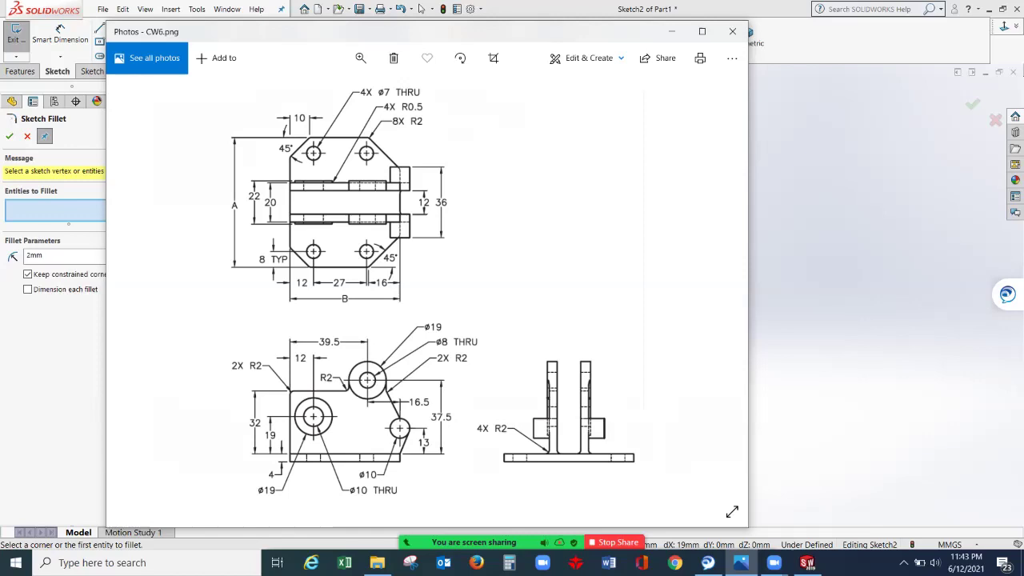
pyautogui.click(671, 31)
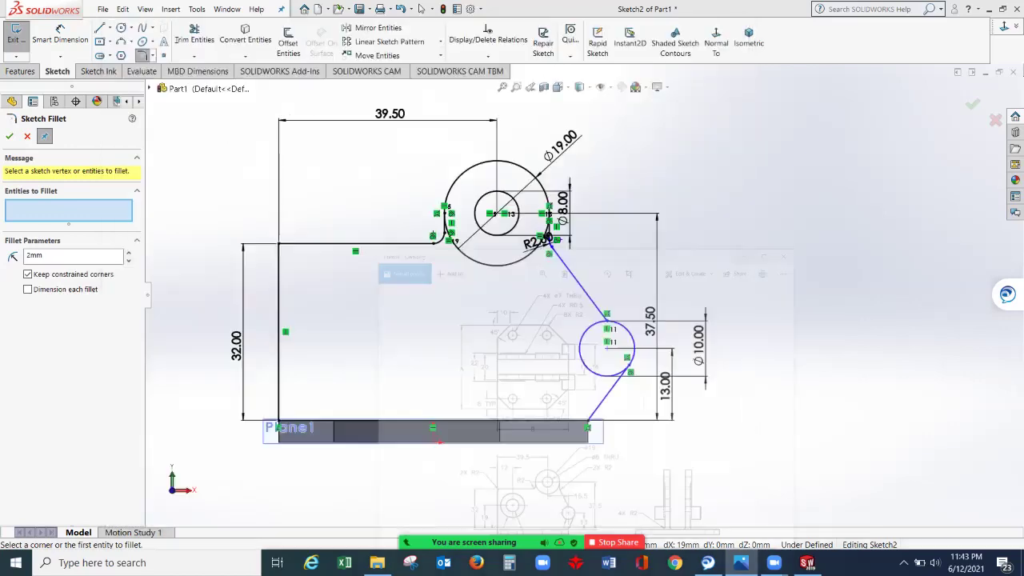
pyautogui.click(10, 136)
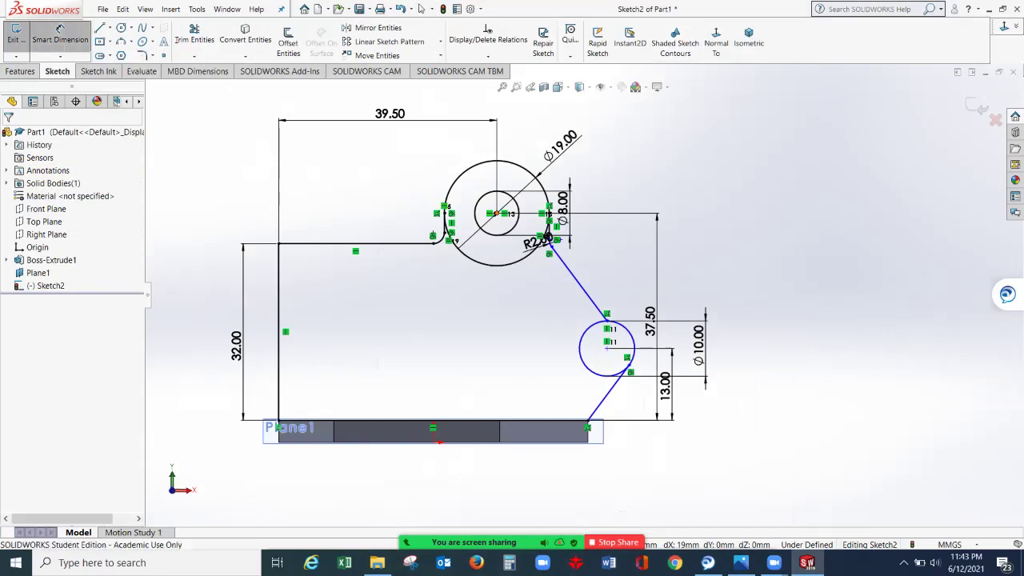
# - Dimension the horizontal distance between the centres of the 19 mm circle and the 10 mm circle as 16.5 mm
pyautogui.click(60, 29)
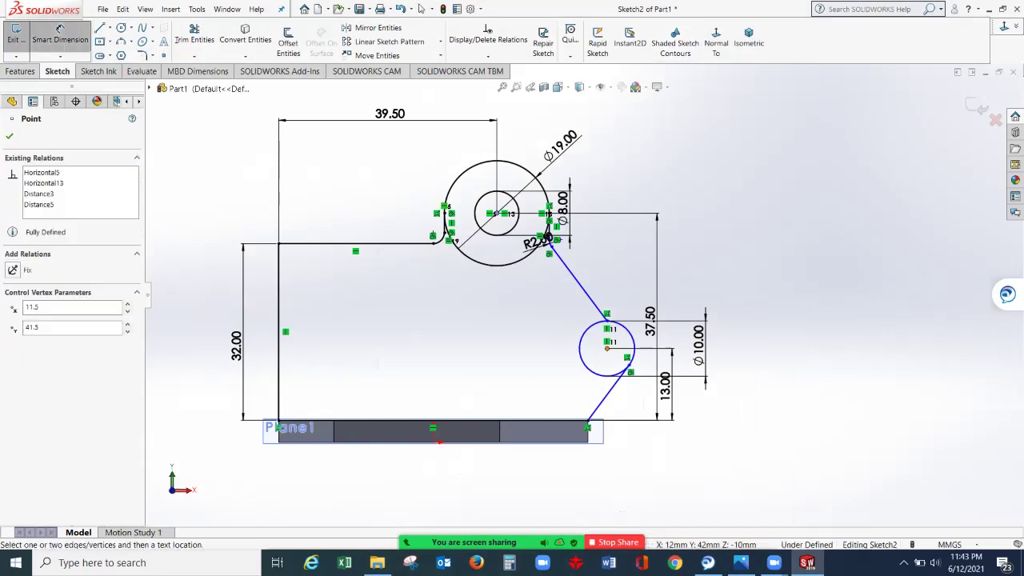
pyautogui.click(607, 348)
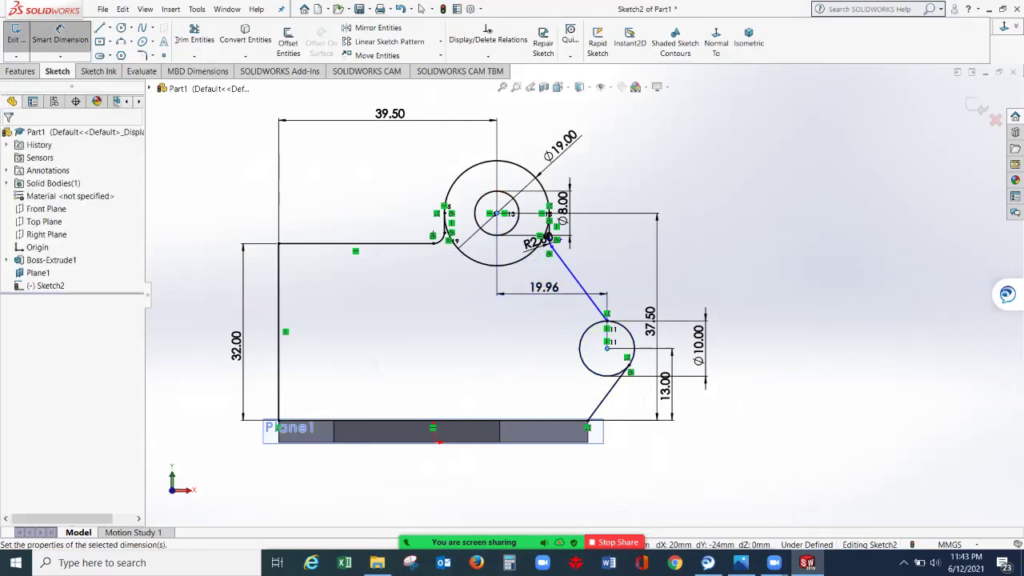
pyautogui.click(543, 288)
pyautogui.write('16.5')
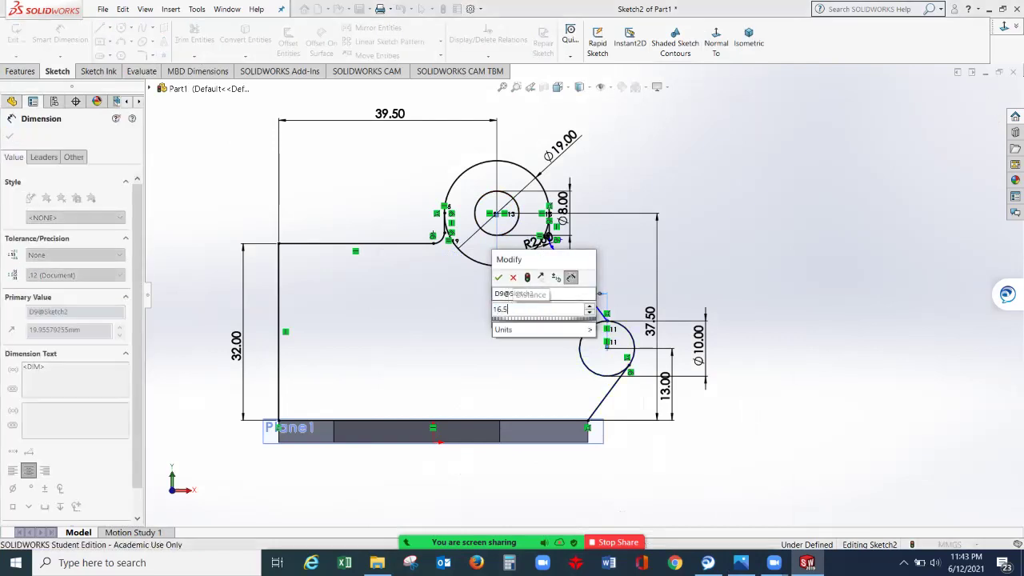
pyautogui.press('Return')
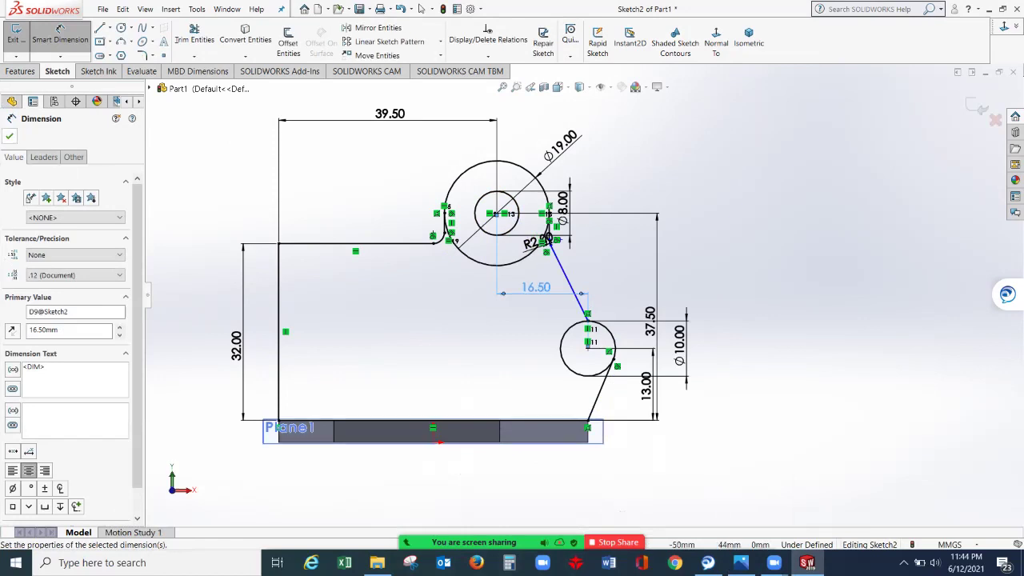
pyautogui.click(9, 136)
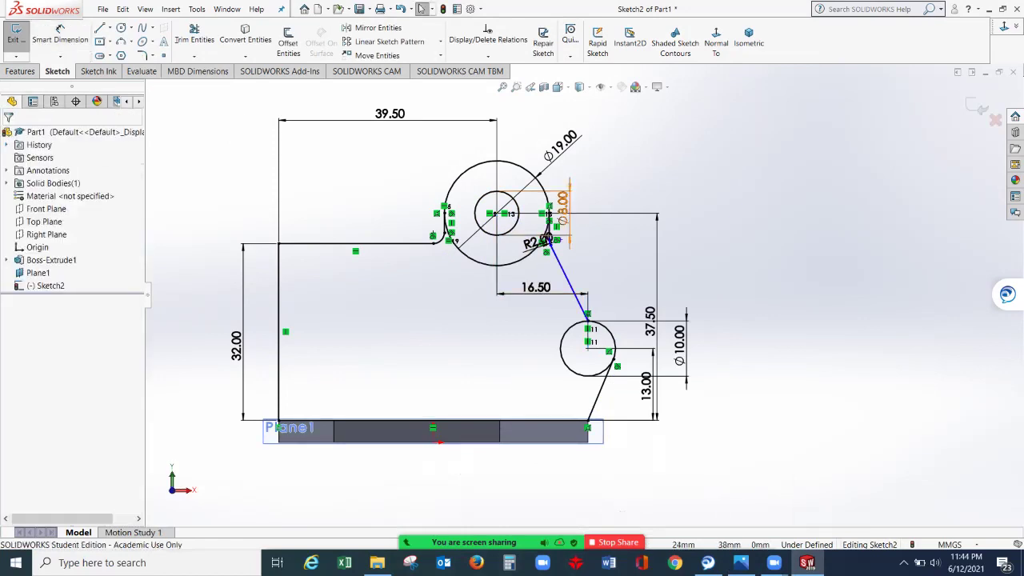
# - Consult the CW6.png drawing in Photos and sketch a circle about 10.4 mm in diameter inside the left part of the upright's profile
pyautogui.scroll(-3, 557, 217)
pyautogui.scroll(3, 581, 294)
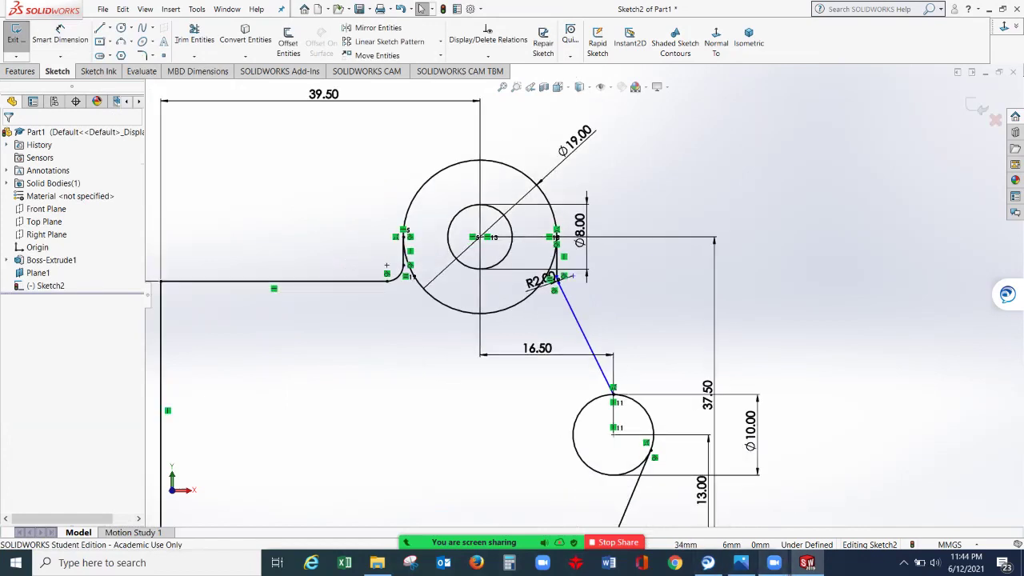
pyautogui.click(740, 562)
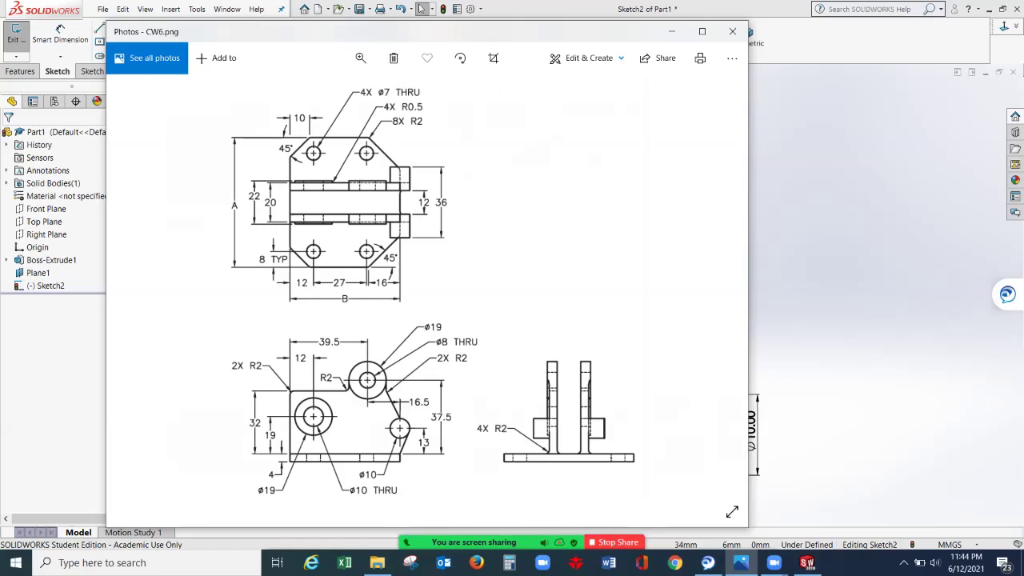
pyautogui.click(671, 31)
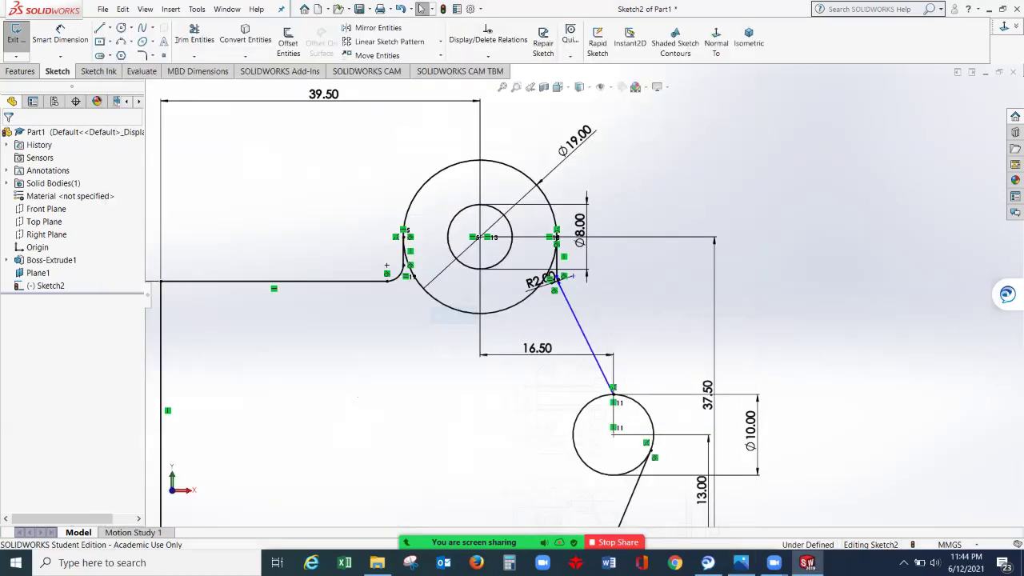
pyautogui.click(121, 28)
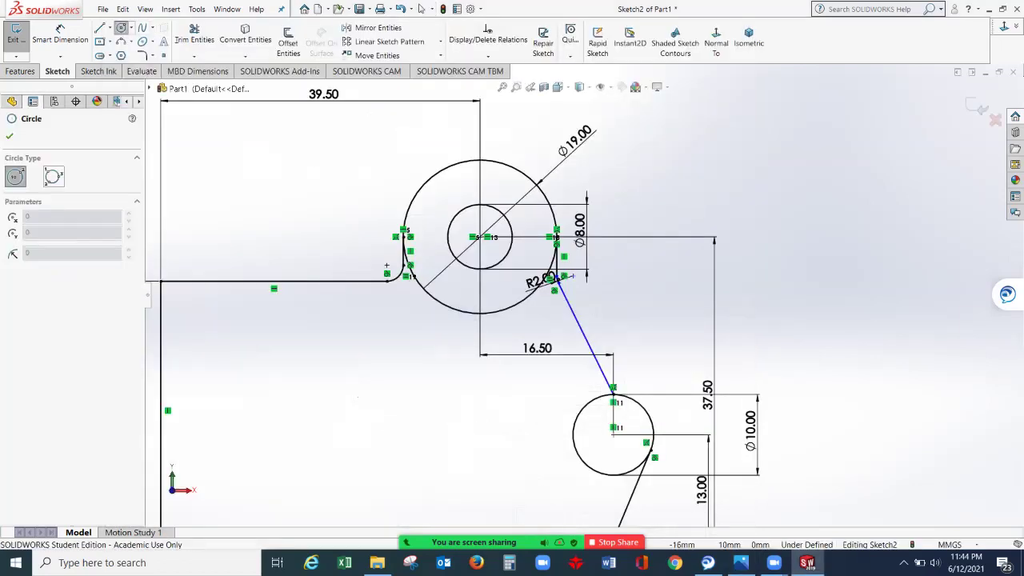
pyautogui.scroll(4, 352, 389)
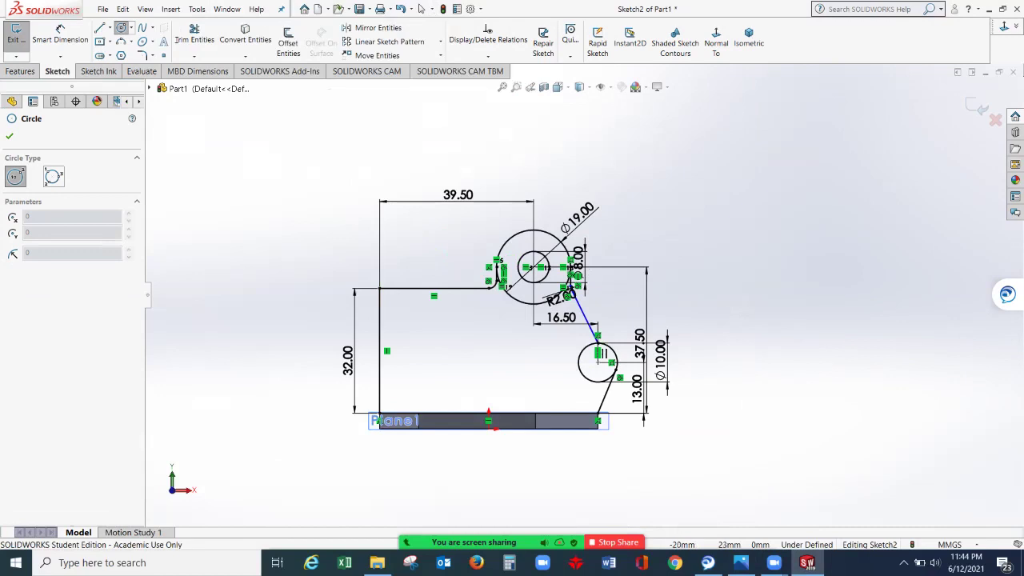
pyautogui.click(423, 335)
pyautogui.click(442, 323)
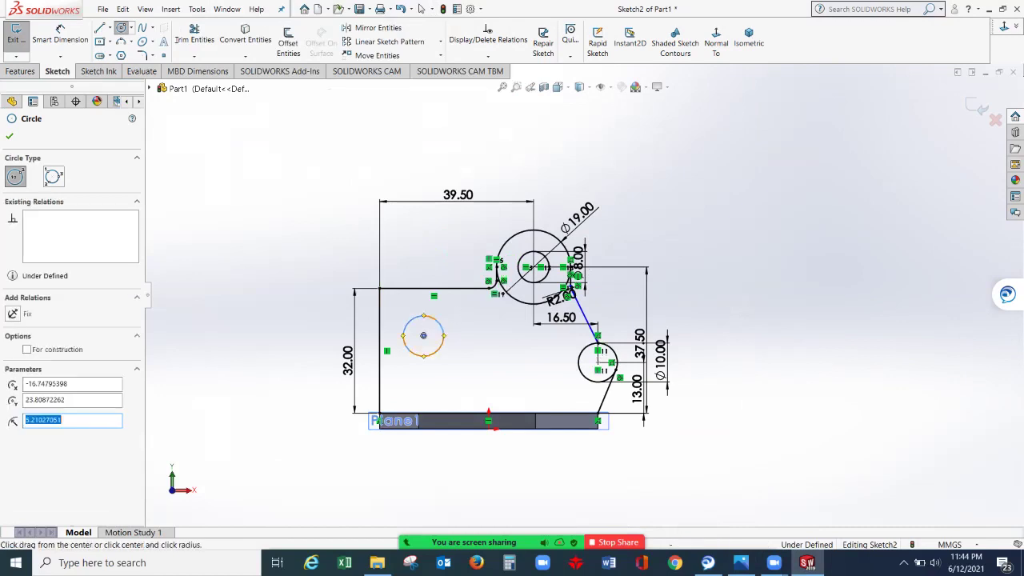
pyautogui.click(9, 136)
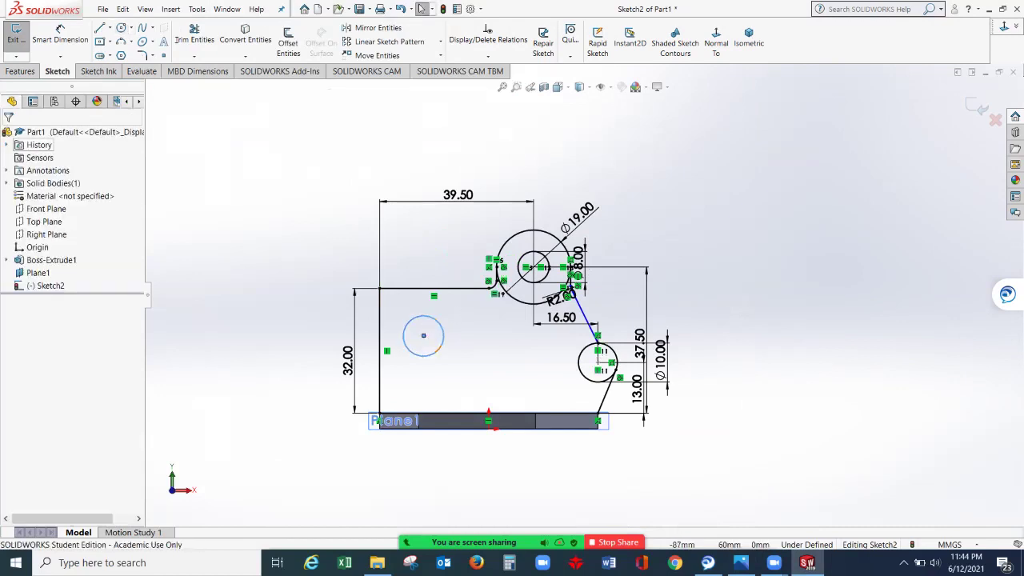
# - Dimension the new circle in the profile's left part with a diameter of 10 mm
pyautogui.click(60, 32)
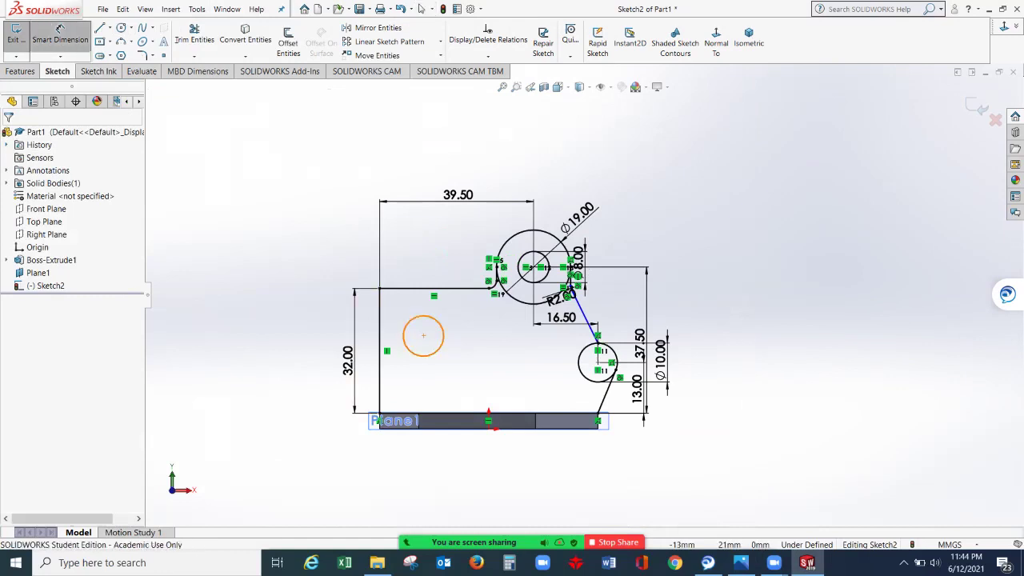
pyautogui.click(442, 330)
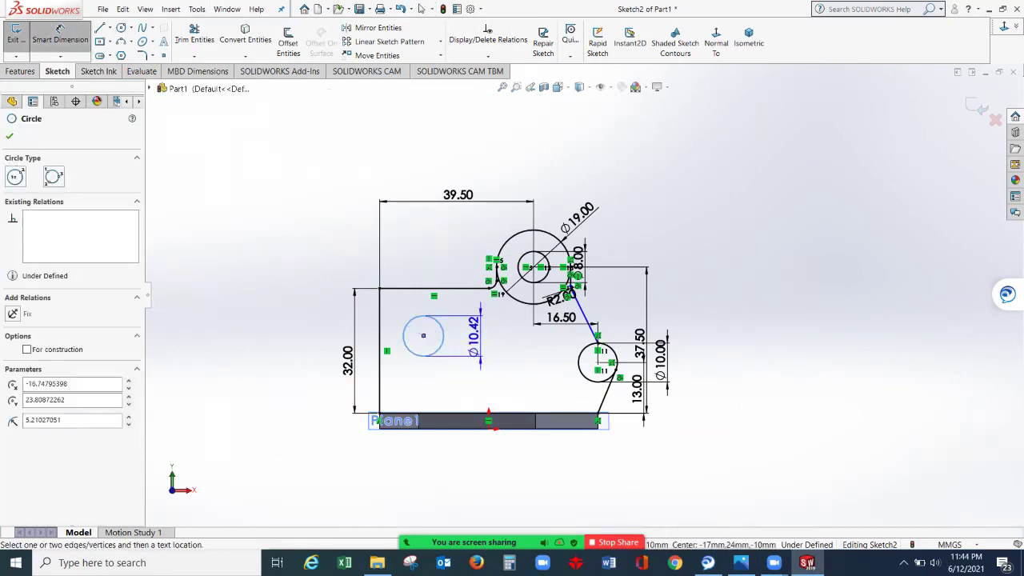
pyautogui.click(474, 336)
pyautogui.write('10')
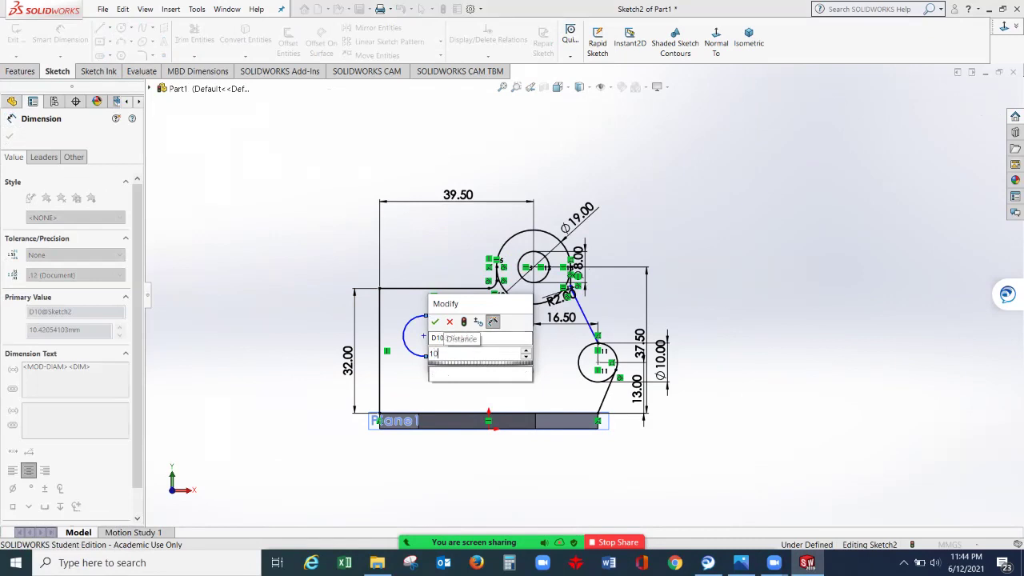
pyautogui.press('Return')
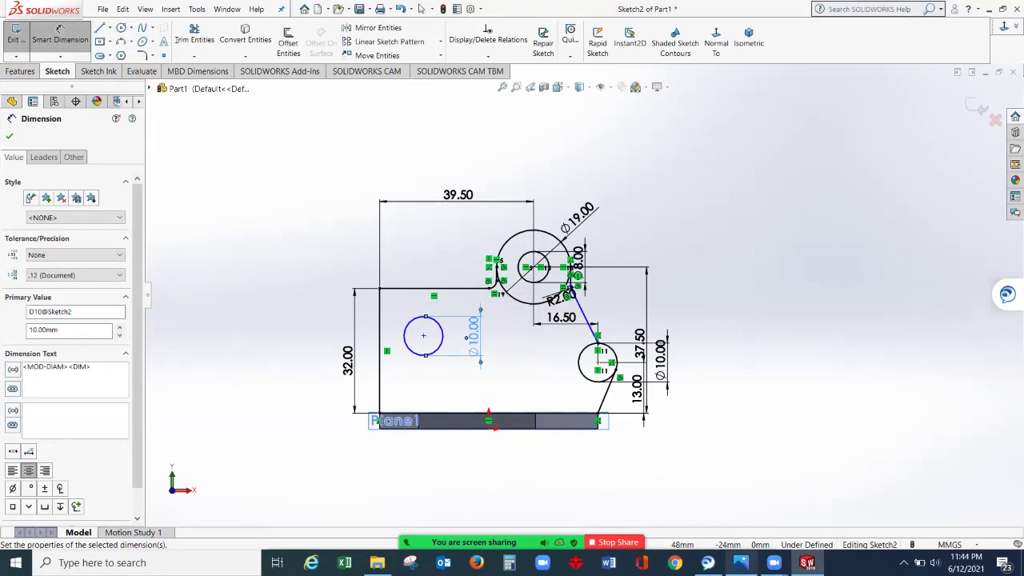
# - Check the hole position in CW6.png and dimension the left circle's centre 12 mm horizontally from the profile's left edge
pyautogui.click(740, 562)
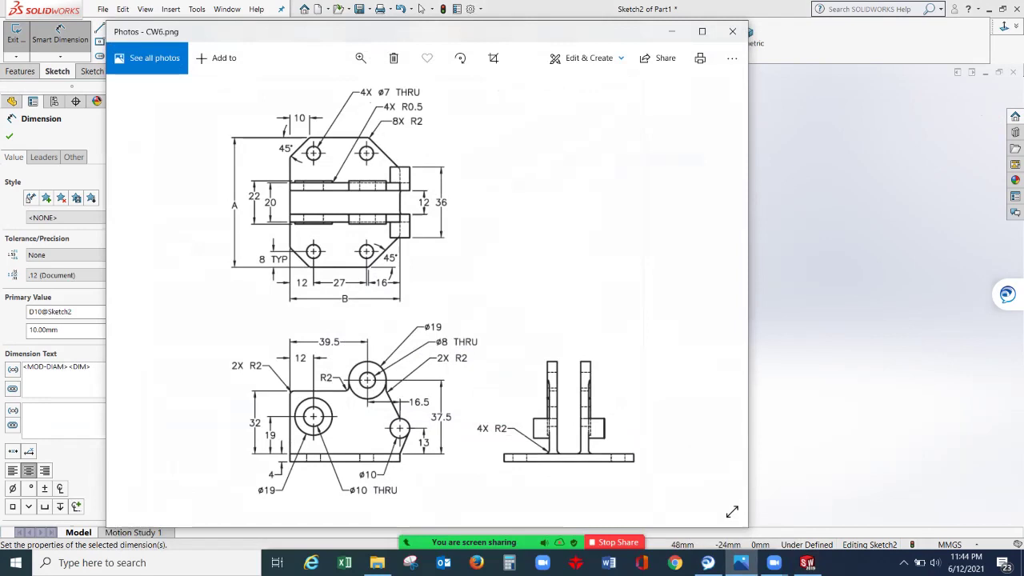
pyautogui.click(671, 31)
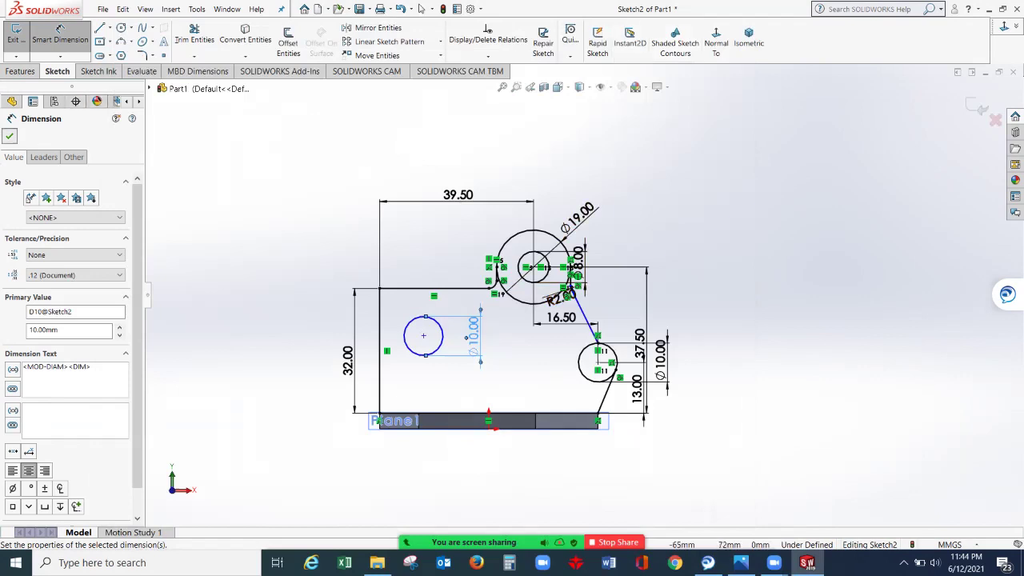
pyautogui.click(421, 9)
pyautogui.click(60, 30)
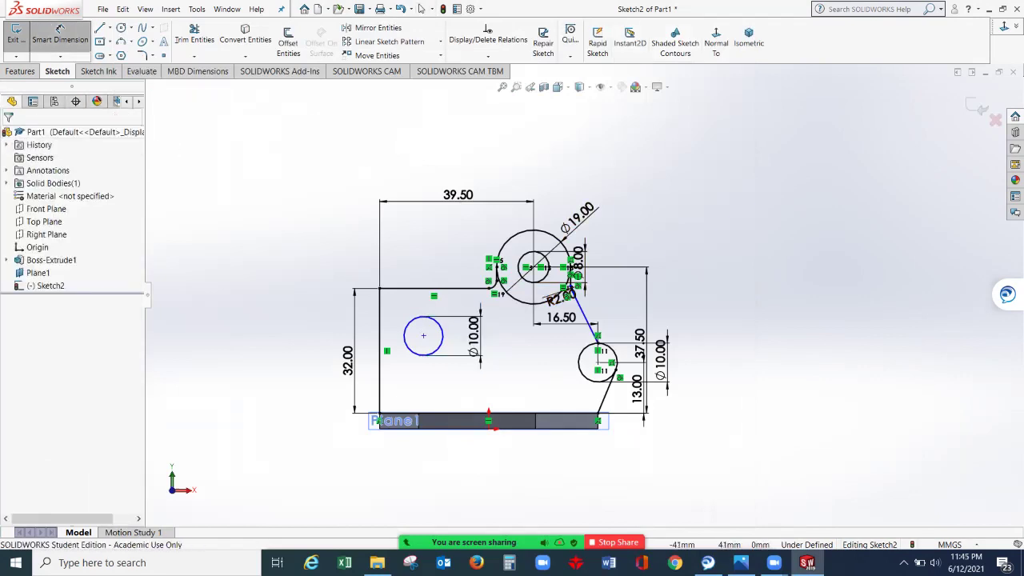
pyautogui.click(423, 335)
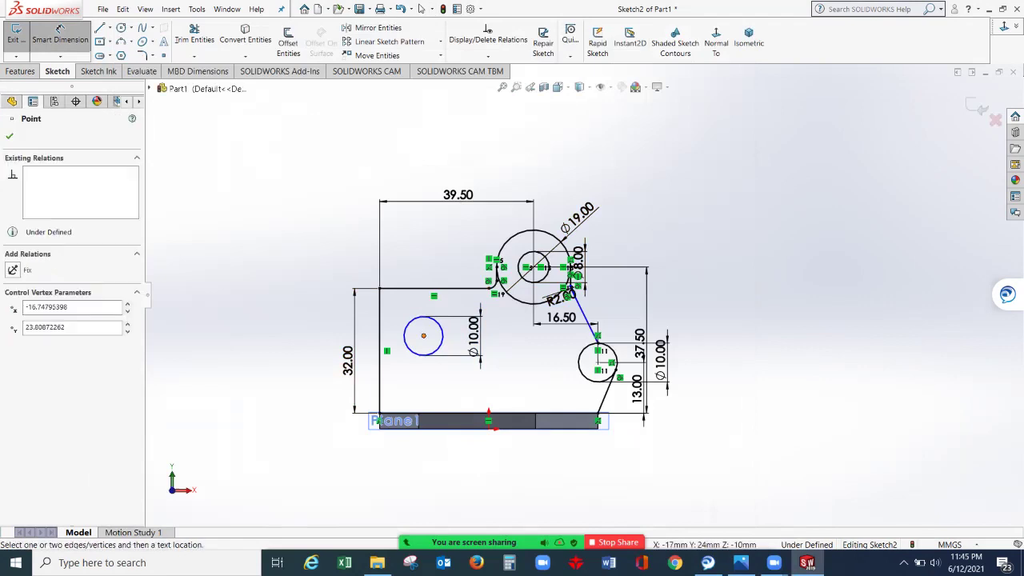
pyautogui.click(380, 326)
pyautogui.click(408, 258)
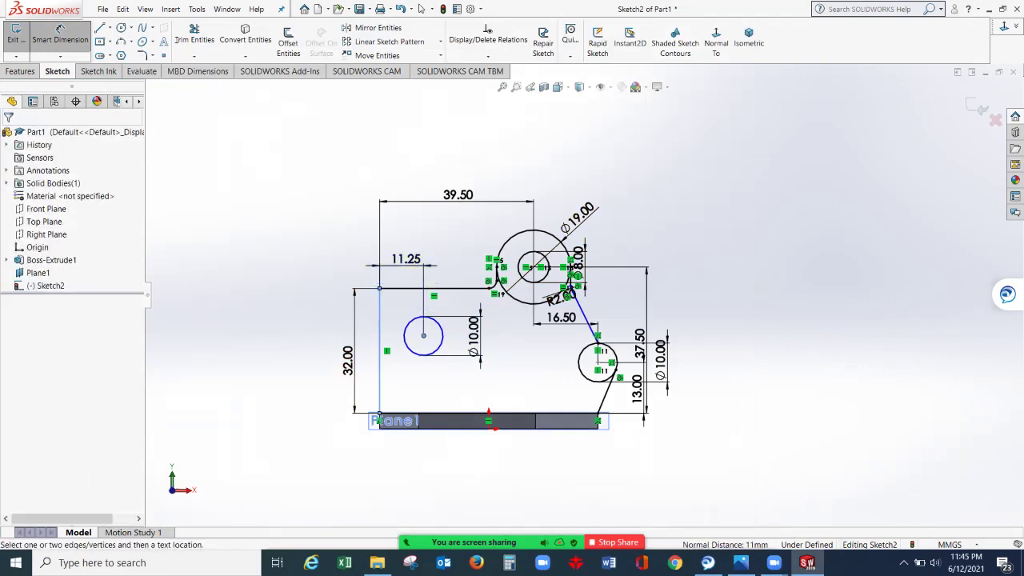
pyautogui.write('12')
pyautogui.press('Return')
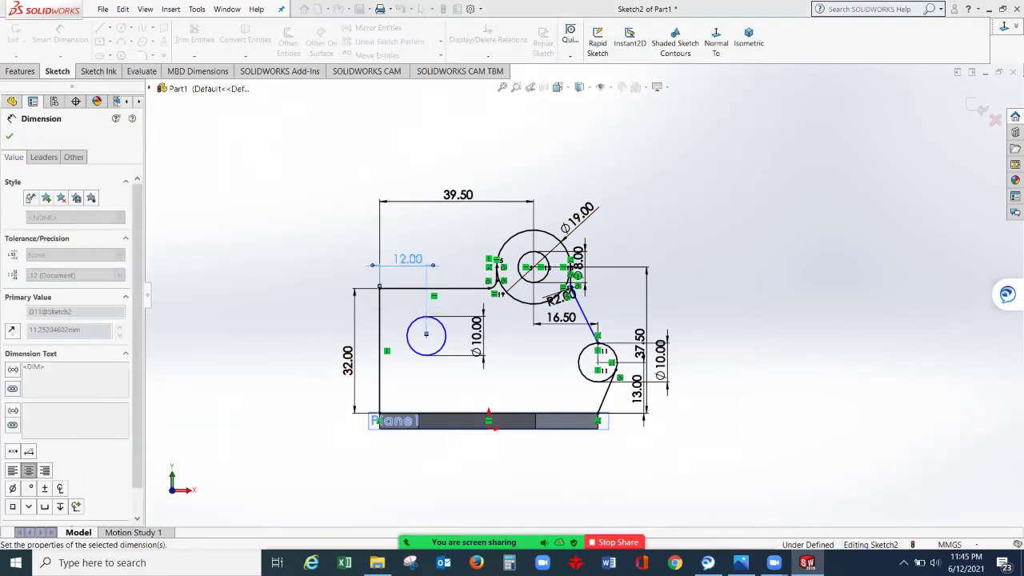
# - Dimension the left circle's centre 19 mm above the profile's bottom line, checking the height in CW6.png
pyautogui.click(379, 286)
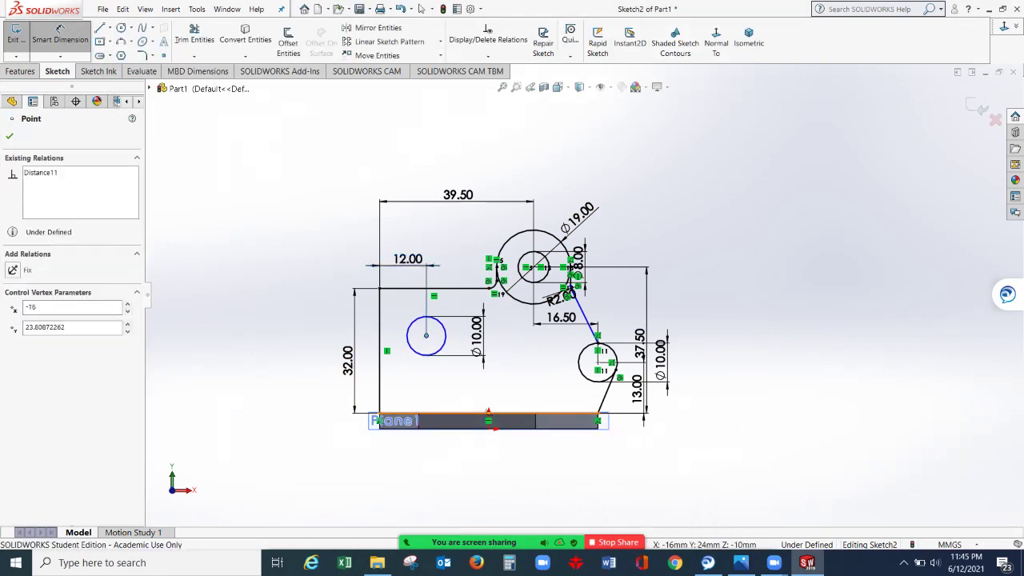
pyautogui.click(426, 413)
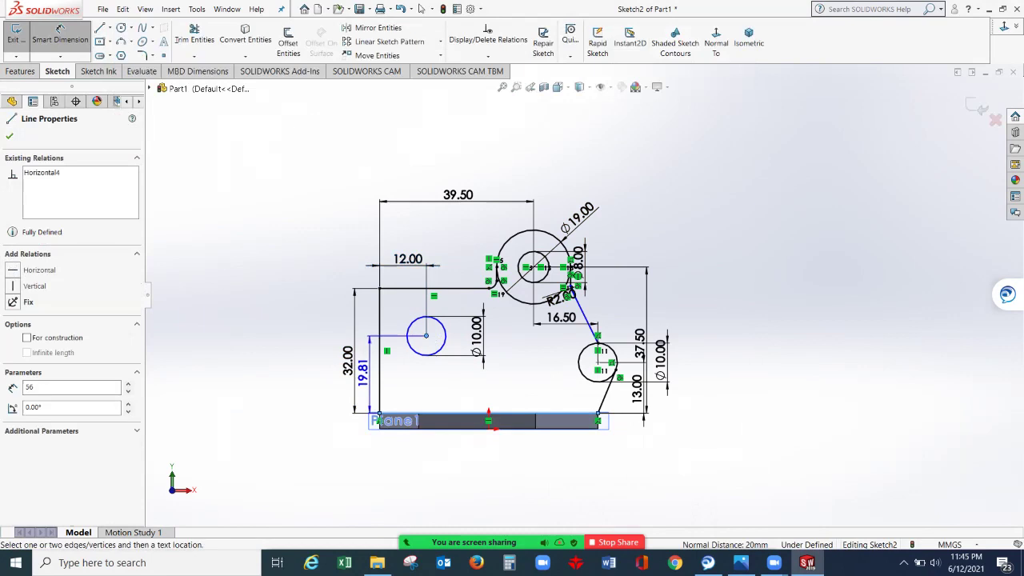
pyautogui.click(367, 373)
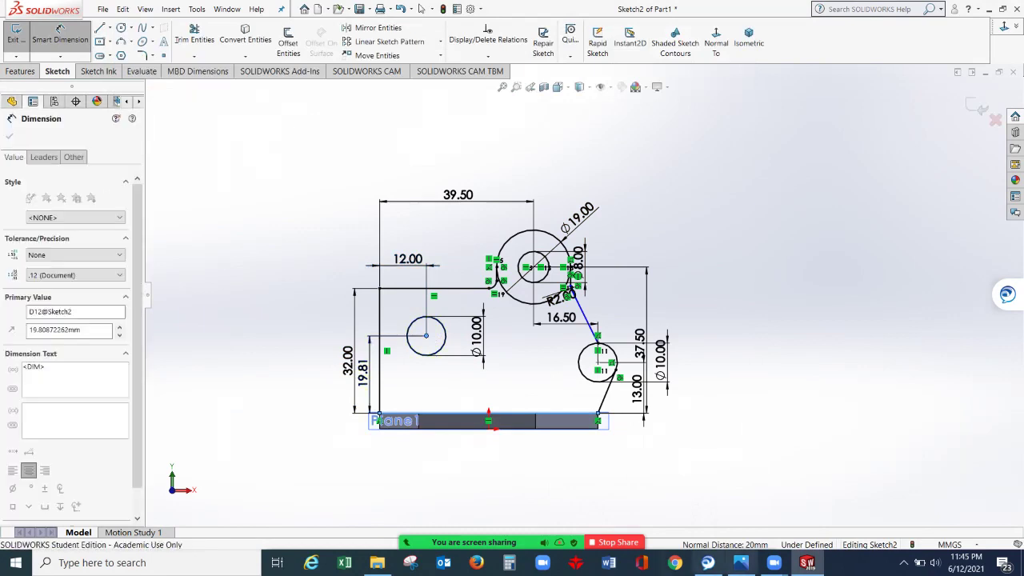
pyautogui.click(741, 562)
pyautogui.click(671, 32)
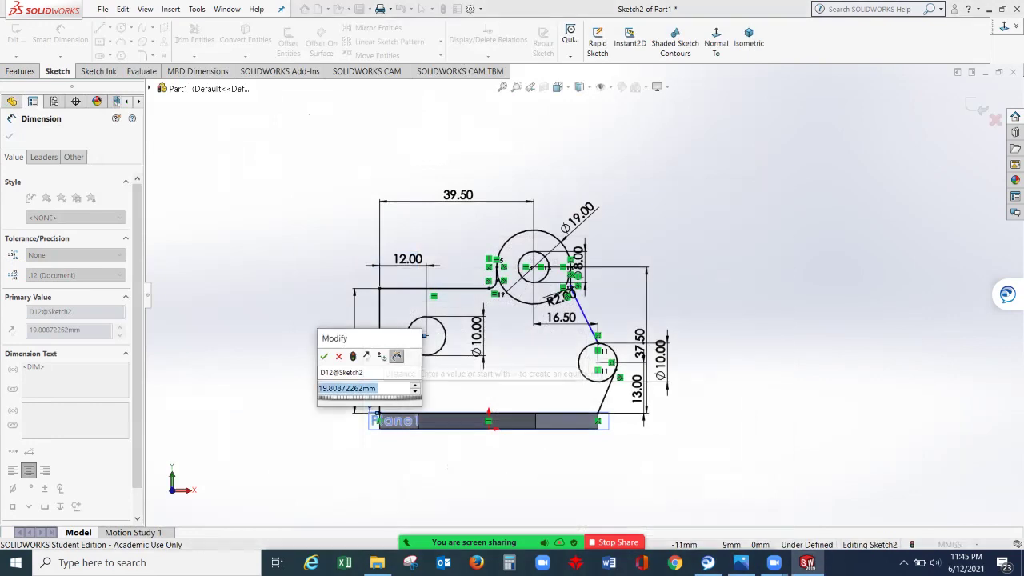
pyautogui.write('19')
pyautogui.press('Return')
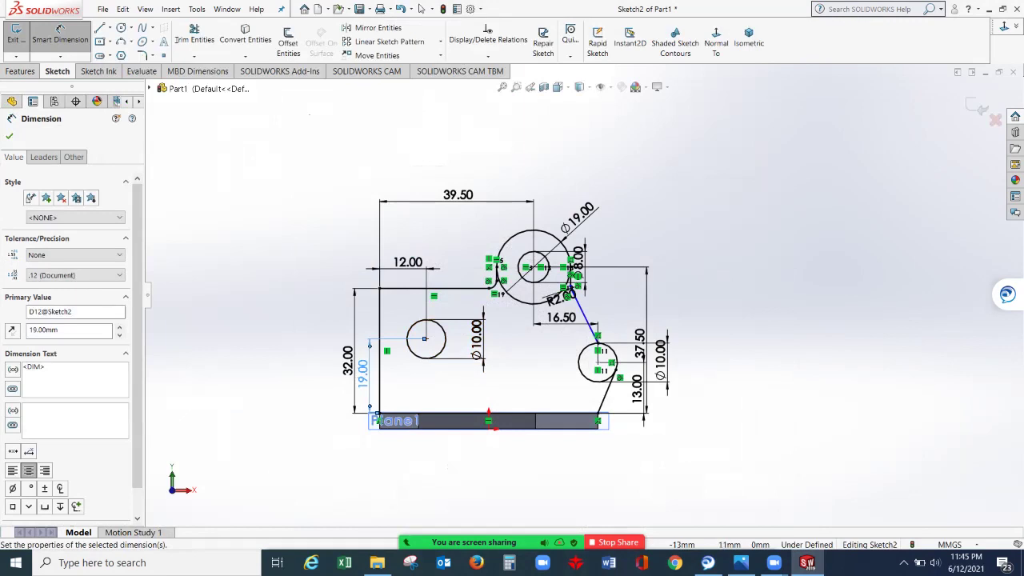
pyautogui.scroll(-1, 564, 297)
pyautogui.scroll(-3, 562, 300)
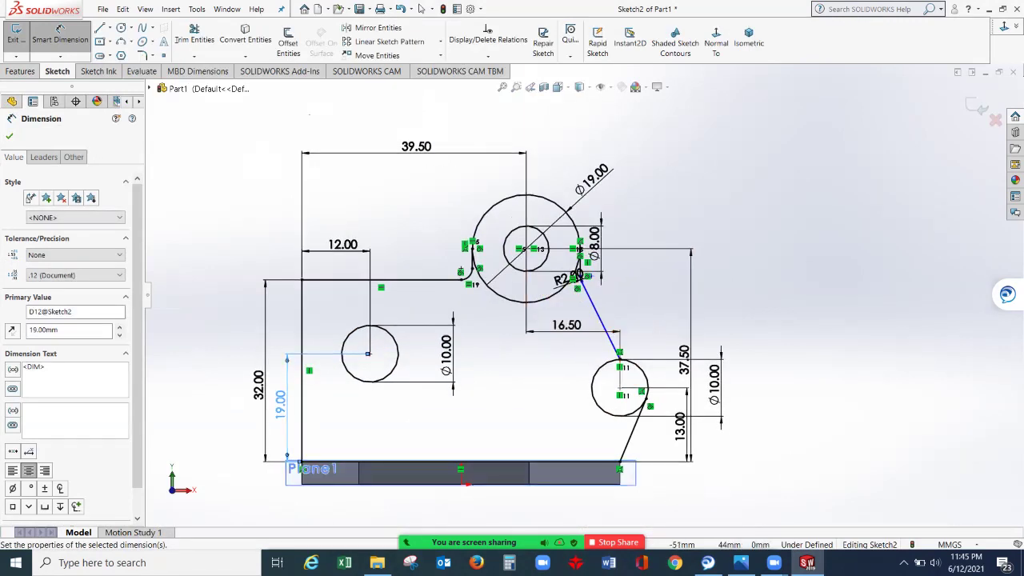
pyautogui.click(9, 136)
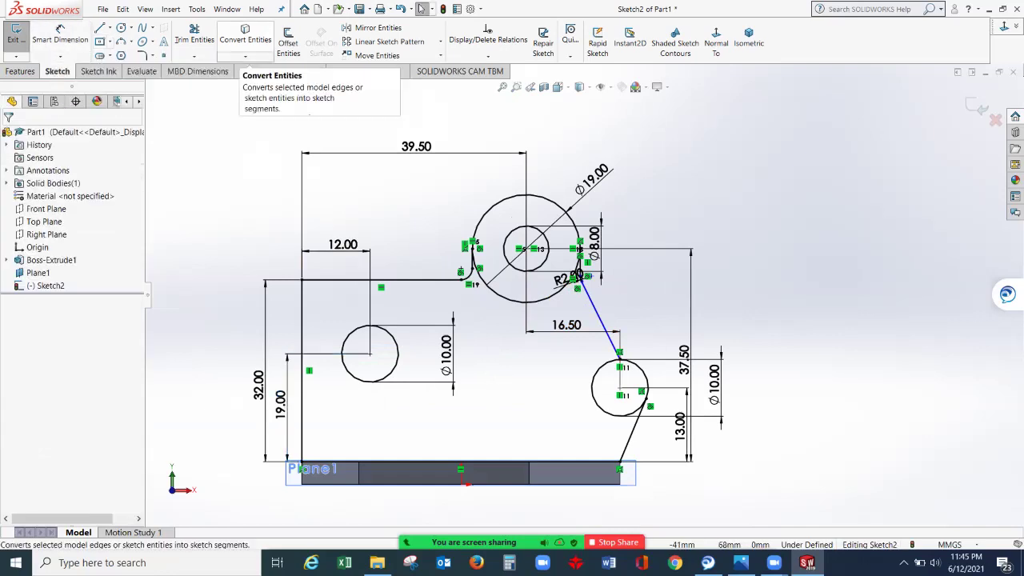
# - Power trim the inner arcs of the 19 mm circle and the right 10 mm circle so only their outer arcs form the profile
pyautogui.click(194, 36)
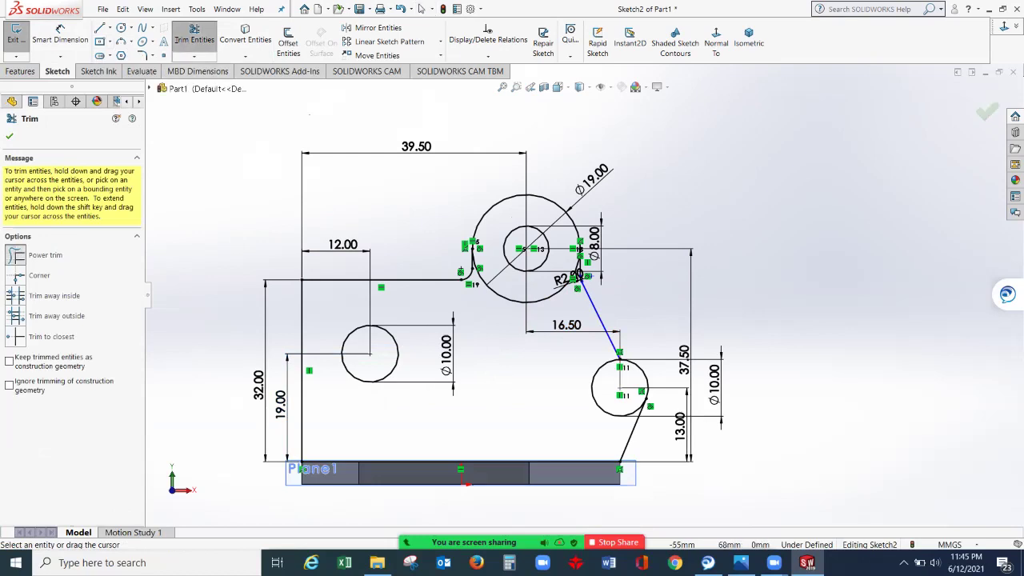
pyautogui.moveTo(529, 353); pyautogui.dragTo(506, 288)
pyautogui.moveTo(547, 384); pyautogui.dragTo(600, 385)
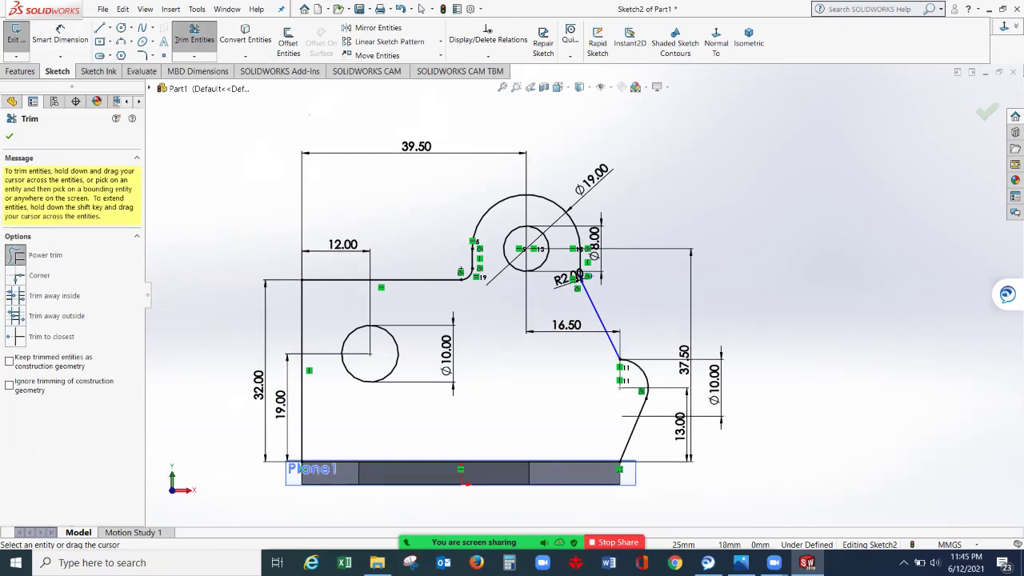
pyautogui.scroll(-3, 578, 264)
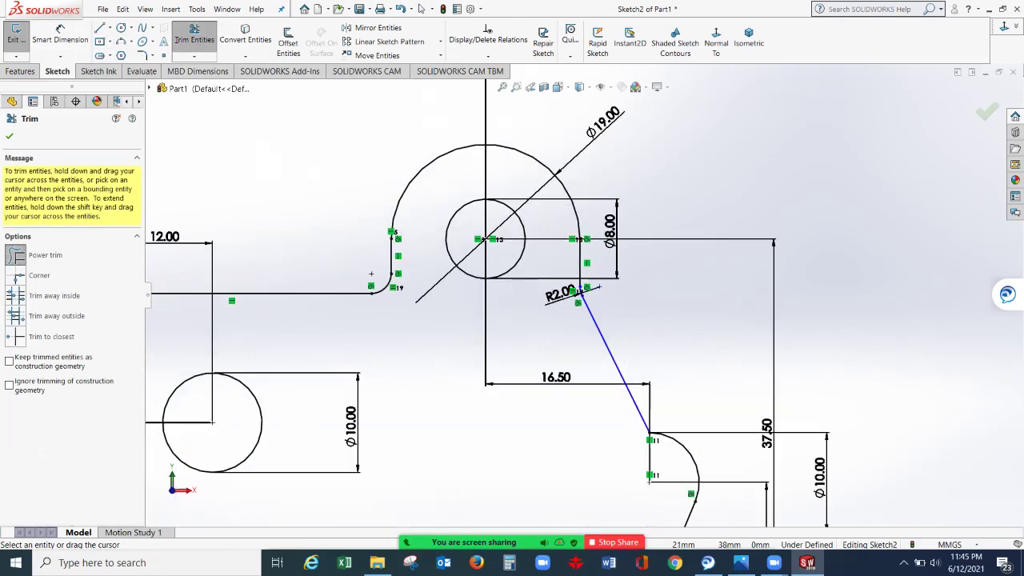
pyautogui.scroll(3, 579, 294)
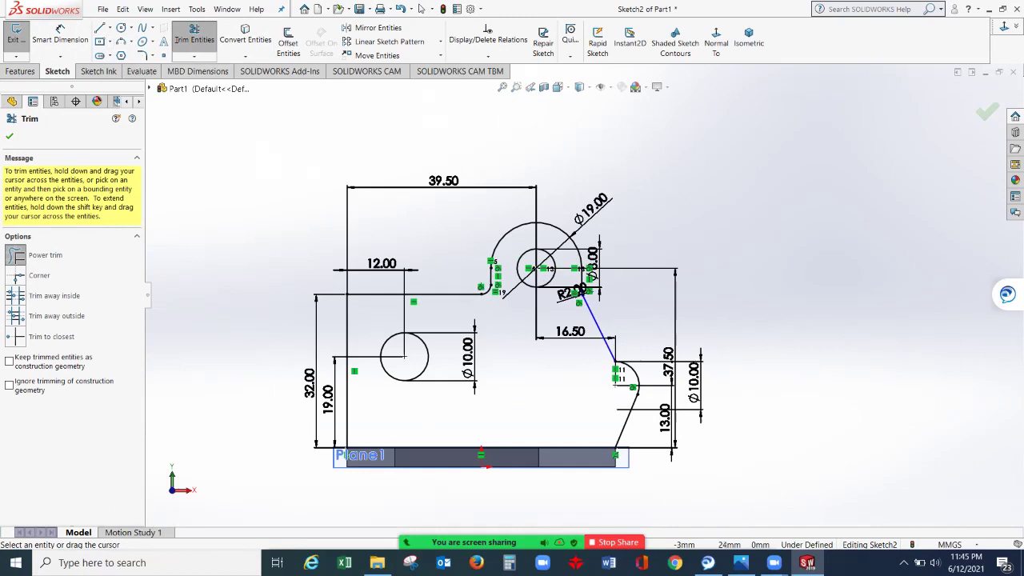
pyautogui.click(10, 136)
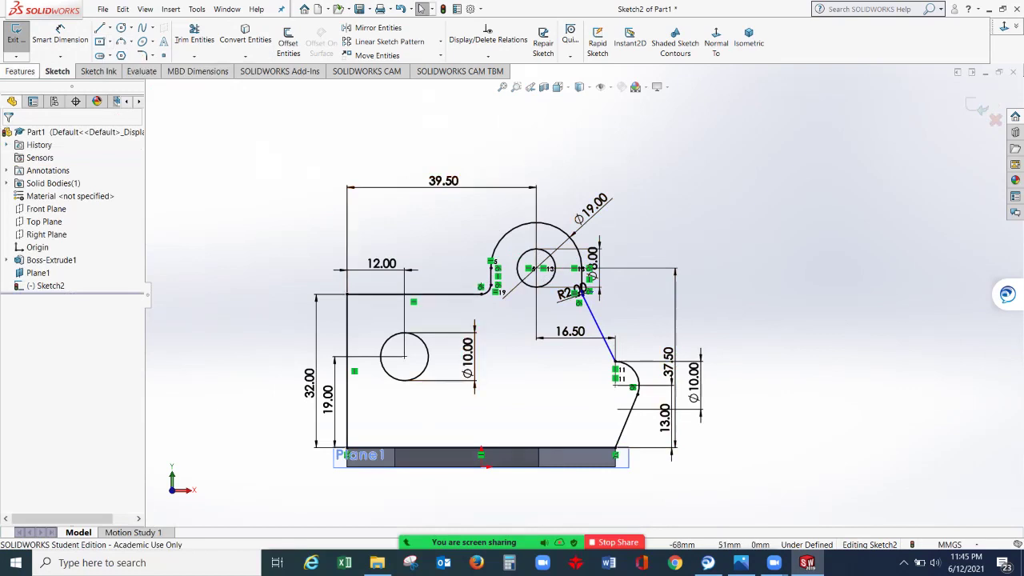
# - Extrude the upright's profile blind to a depth of 4 mm with merged result, checking the thickness in CW6.png
pyautogui.click(20, 71)
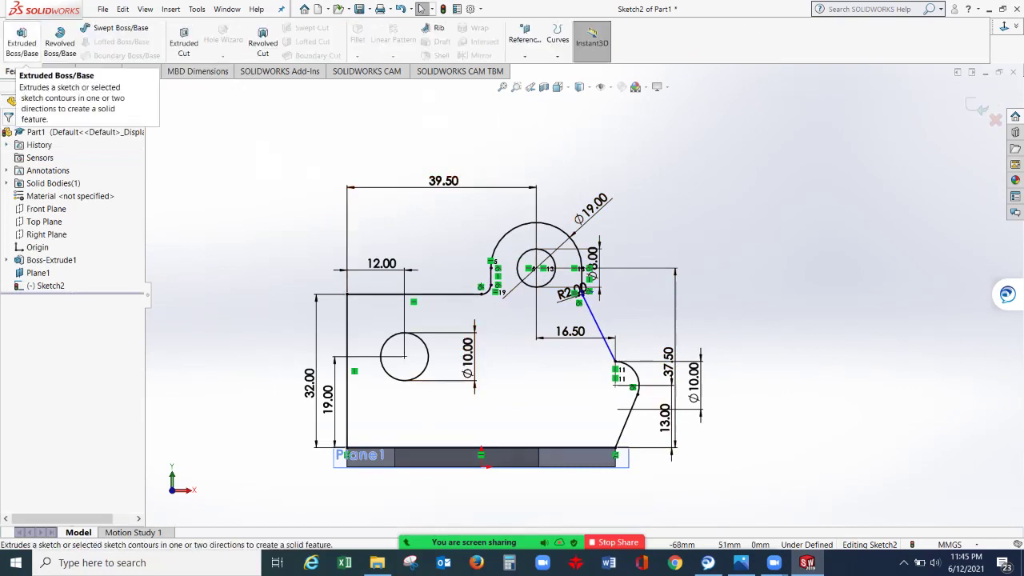
pyautogui.click(21, 42)
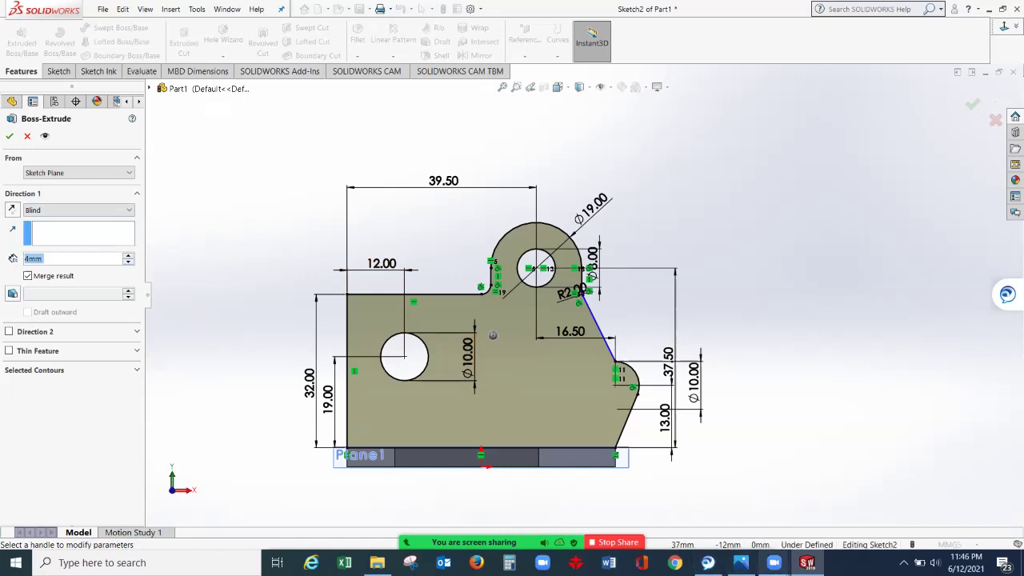
pyautogui.click(740, 562)
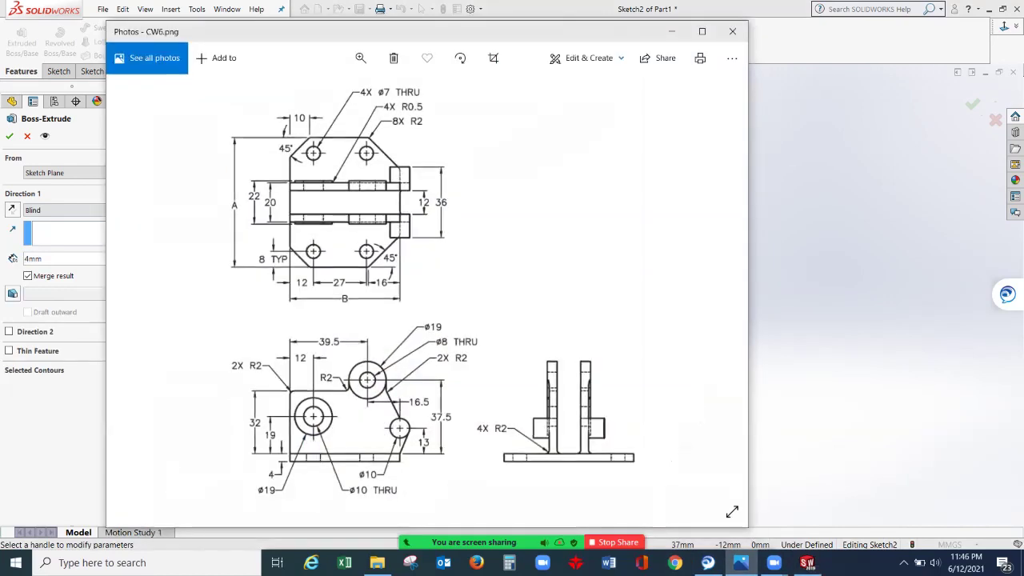
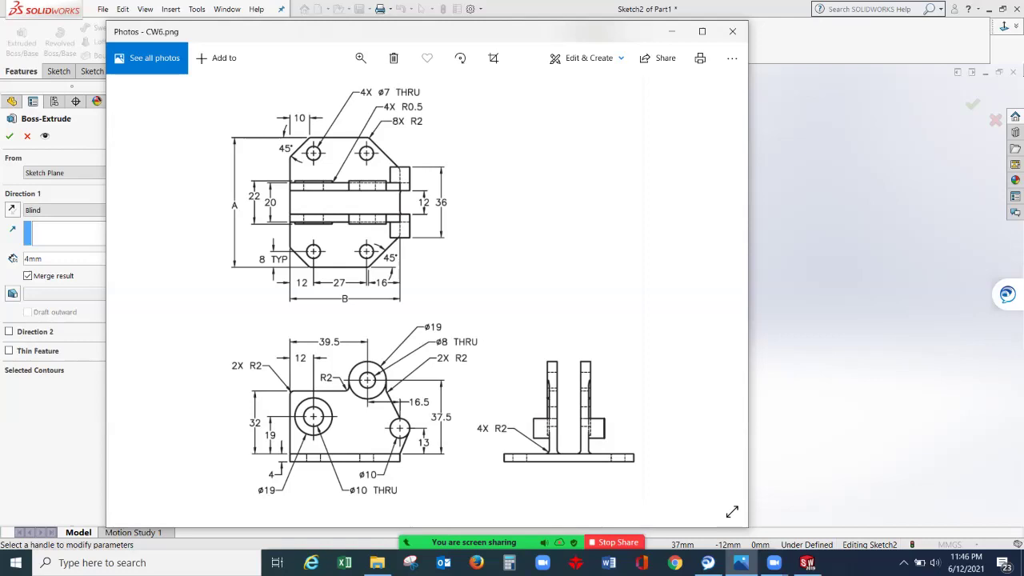
pyautogui.click(671, 31)
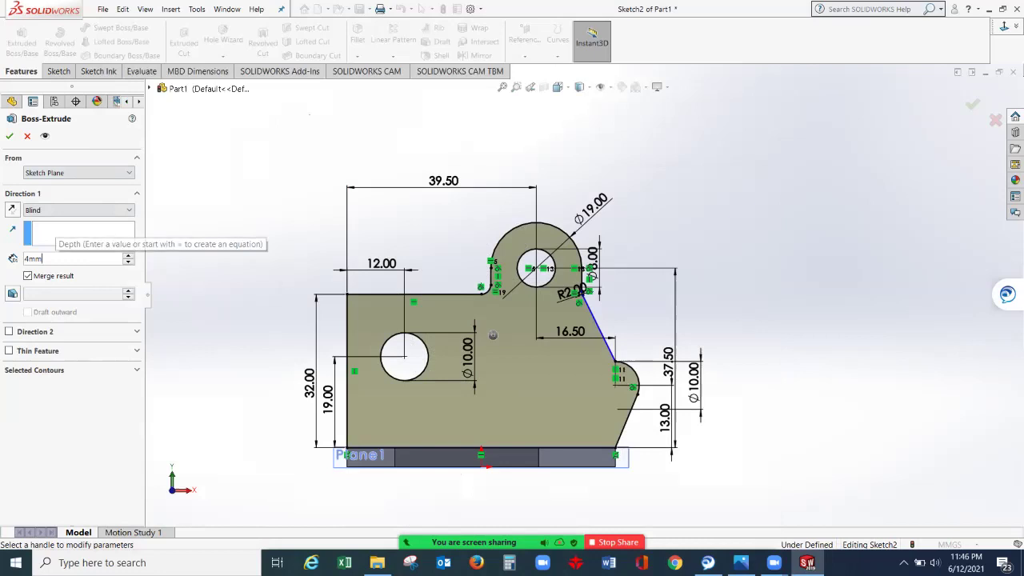
pyautogui.click(10, 136)
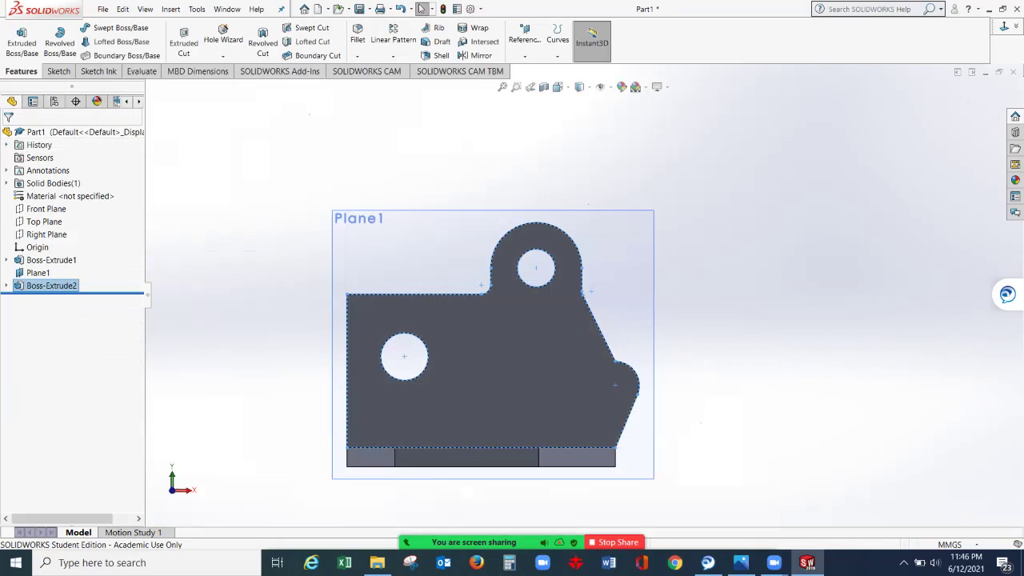
pyautogui.moveTo(560, 288); pyautogui.dragTo(484, 360, button='middle')
pyautogui.press('Escape')
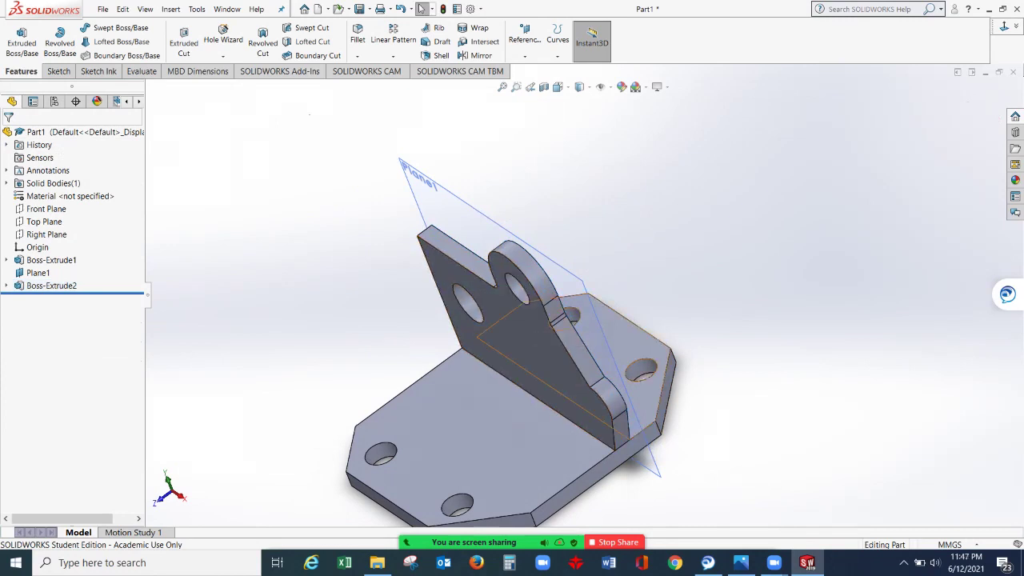
pyautogui.moveTo(560, 383); pyautogui.dragTo(419, 400, button='middle')
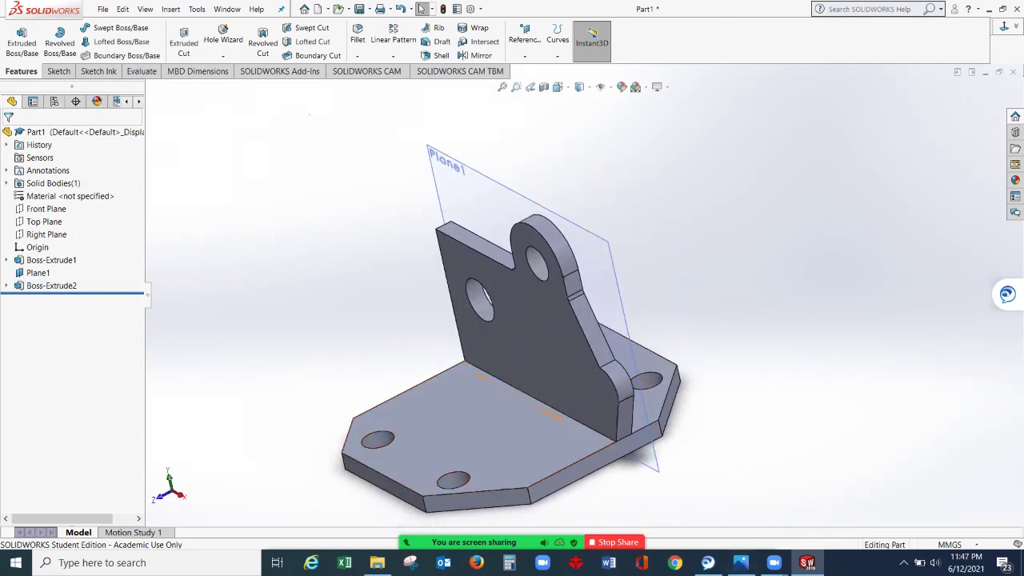
# - Check CW6.png and sketch a circle on the upright's outer face, concentric with the small rounded end and reaching its arc edge
pyautogui.click(741, 563)
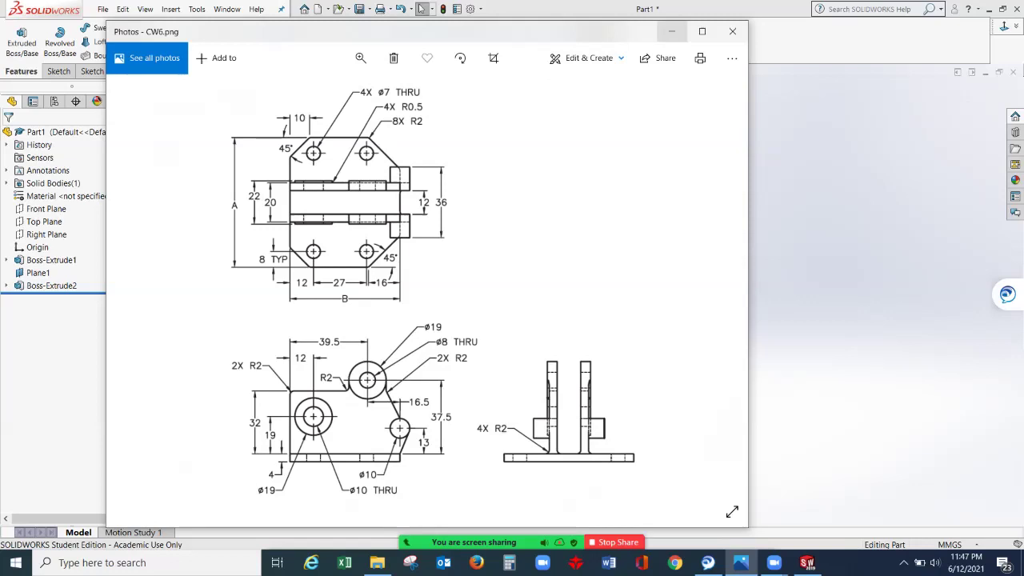
pyautogui.click(671, 31)
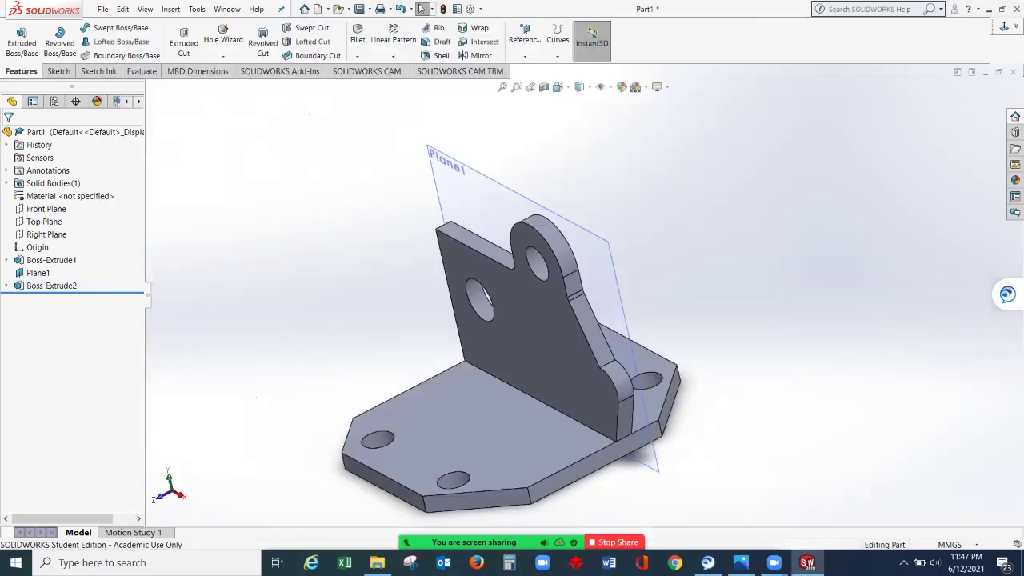
pyautogui.moveTo(552, 320); pyautogui.dragTo(447, 364, button='middle')
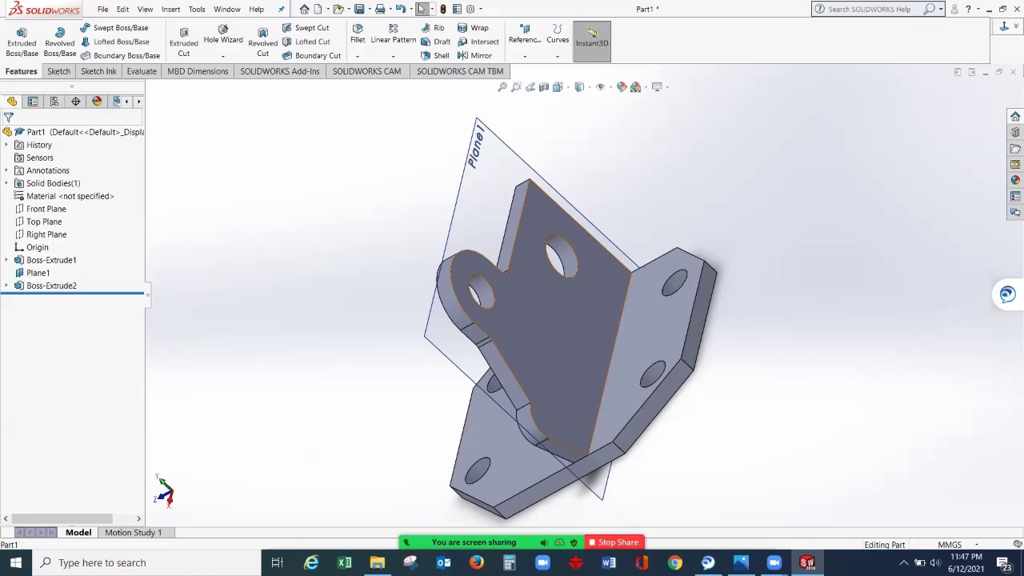
pyautogui.click(552, 360)
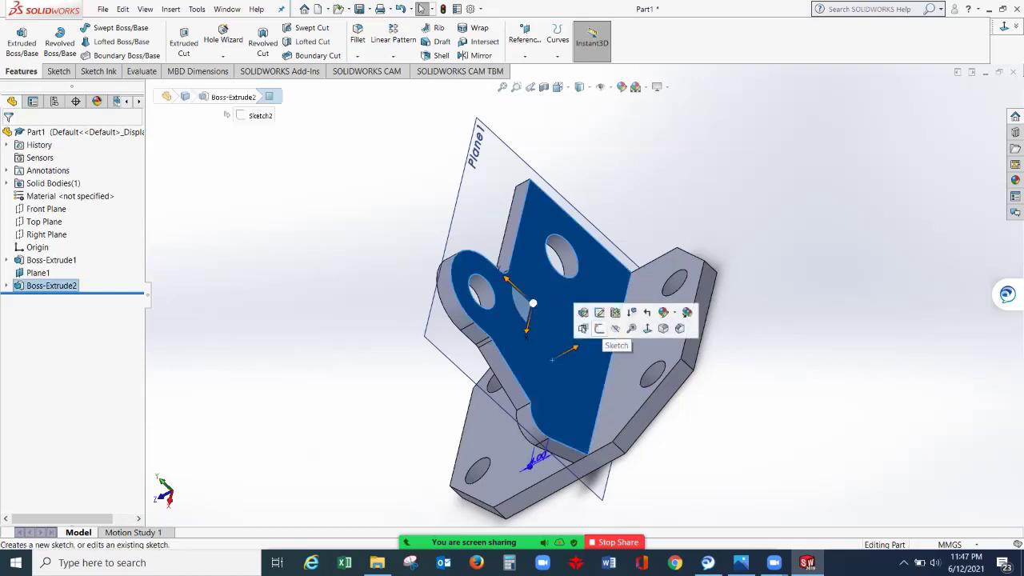
pyautogui.click(599, 328)
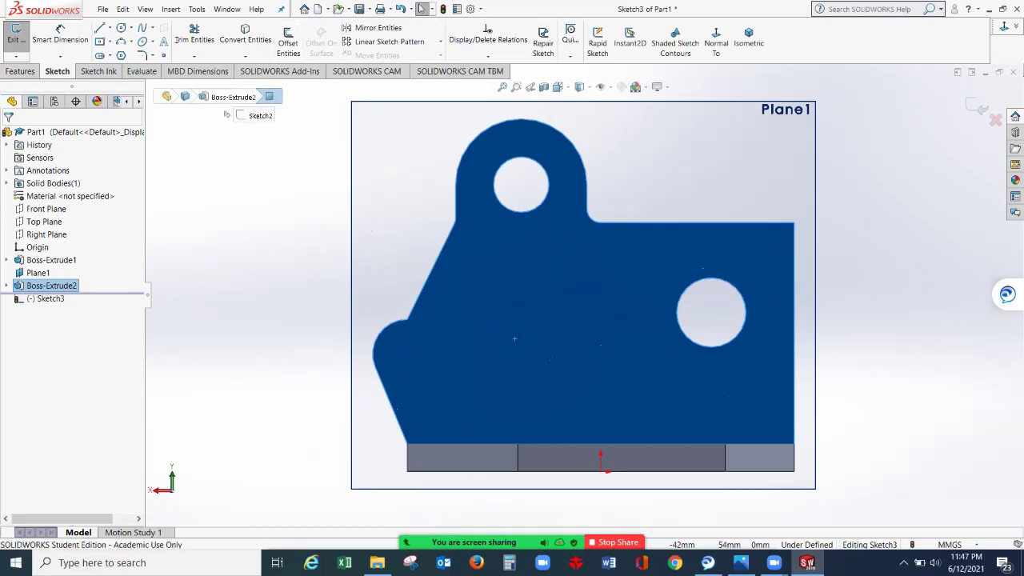
pyautogui.click(120, 28)
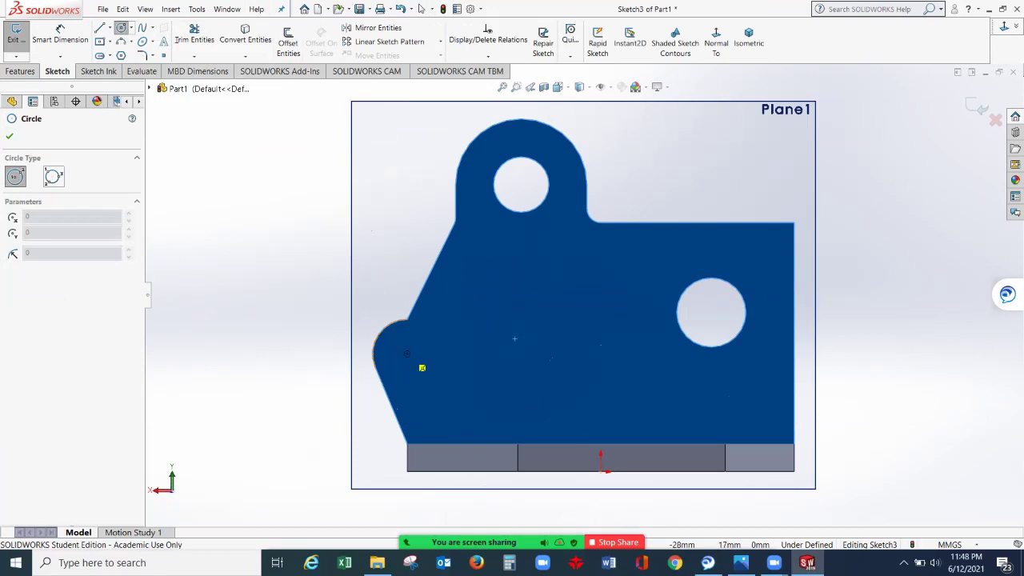
pyautogui.click(408, 354)
pyautogui.click(422, 333)
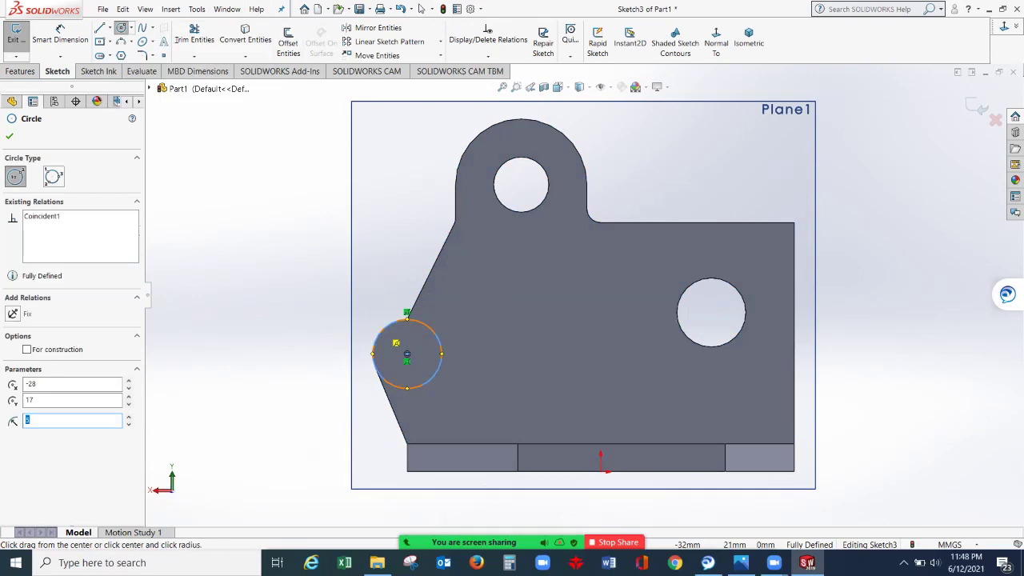
pyautogui.click(421, 9)
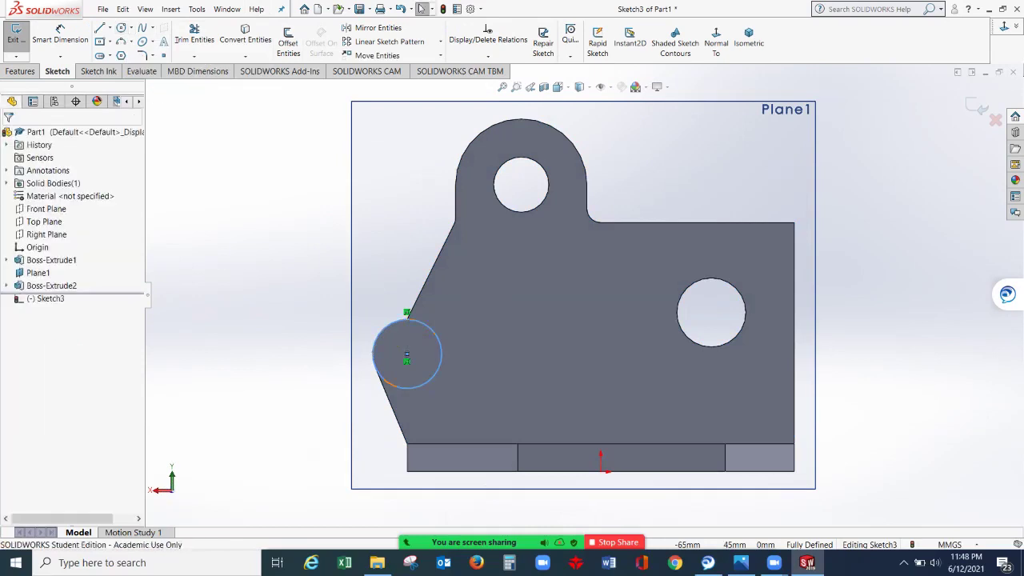
# - Extrude the circle at the upright's small rounded end 8 mm outward as a cylindrical pin
pyautogui.click(21, 71)
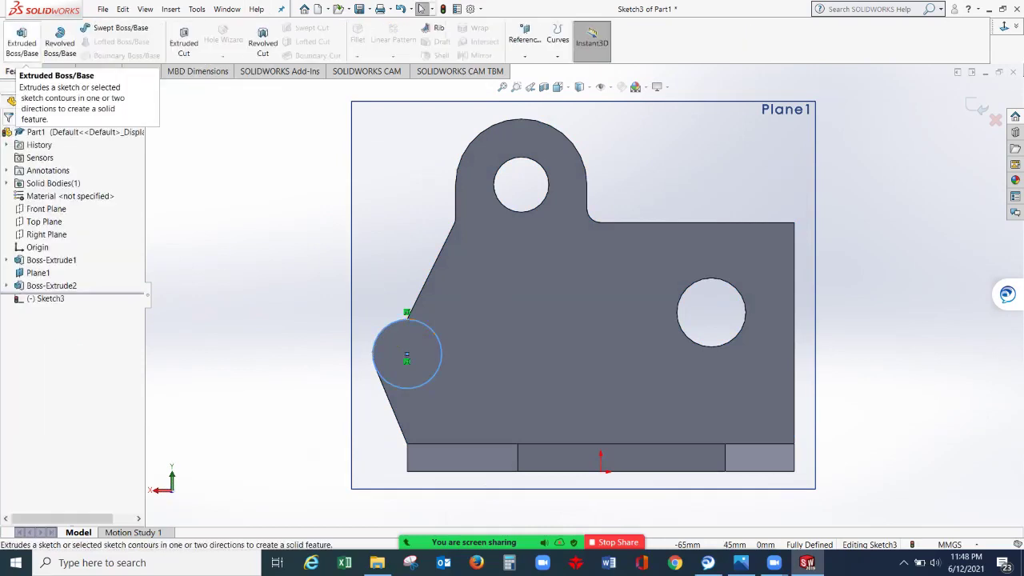
pyautogui.click(22, 42)
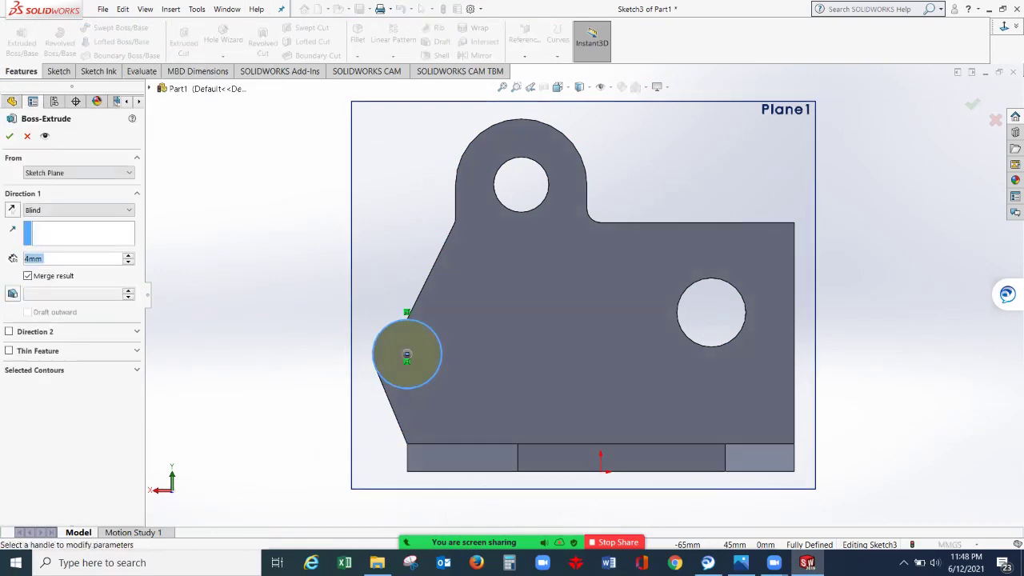
pyautogui.click(25, 259)
pyautogui.hotkey('ctrl', 'a')
pyautogui.write('8')
pyautogui.press('Return')
pyautogui.click(9, 136)
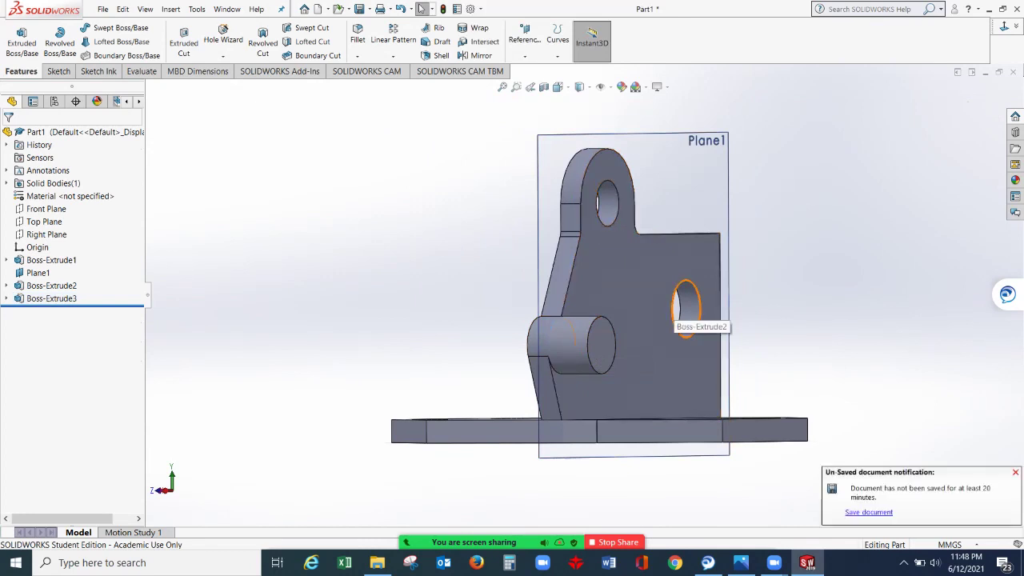
# - Check CW6.png and sketch a 9.5 mm radius circle on the upright's outer face, centred on the upper hole
pyautogui.click(740, 562)
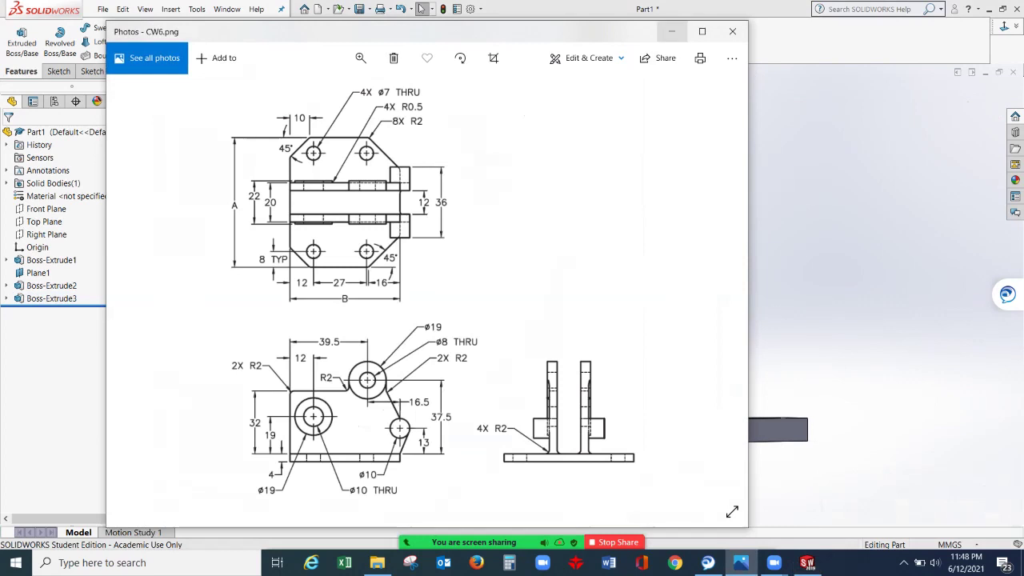
pyautogui.click(672, 31)
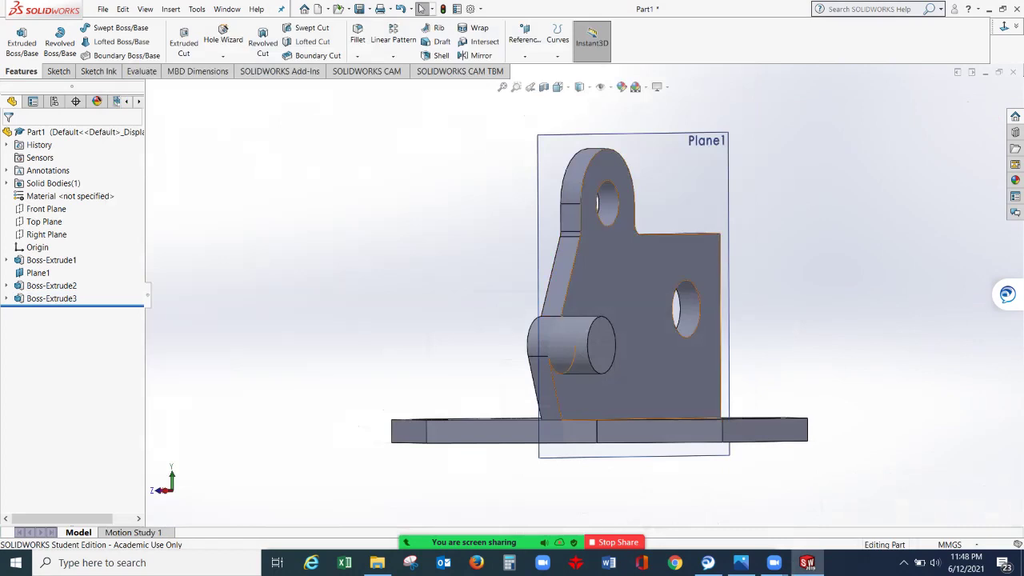
pyautogui.click(633, 282)
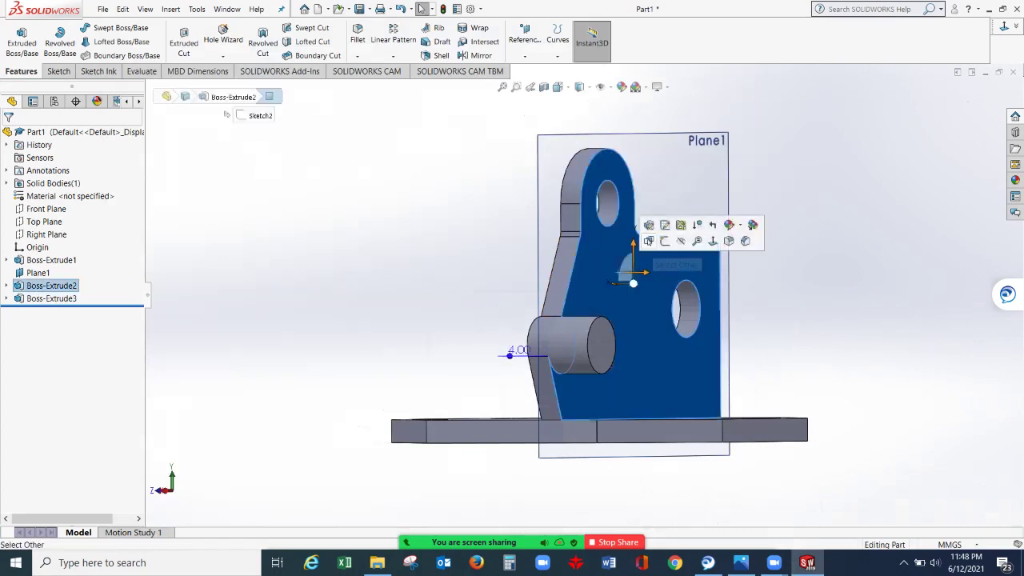
pyautogui.click(648, 241)
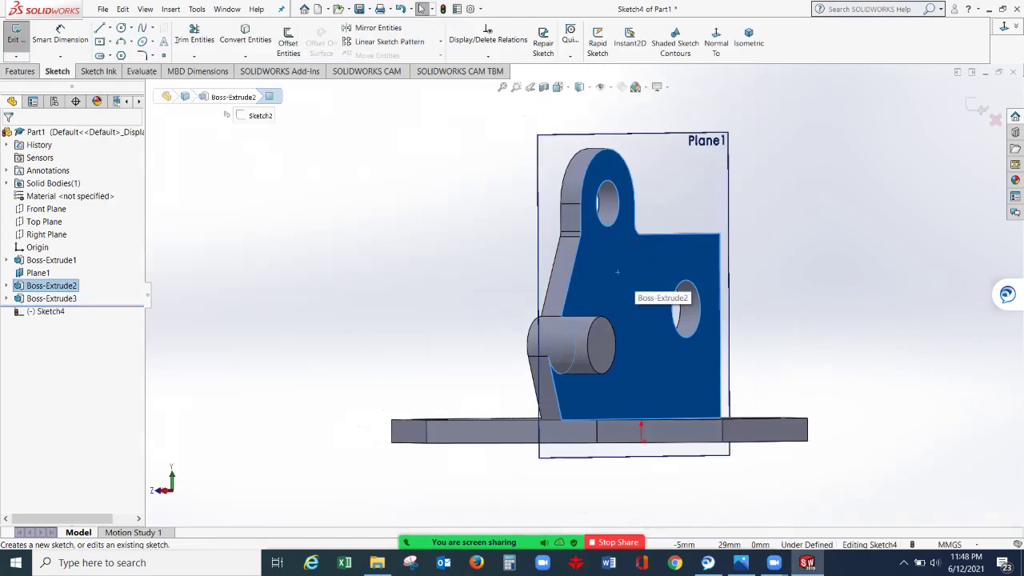
pyautogui.hotkey('ctrl', '8')
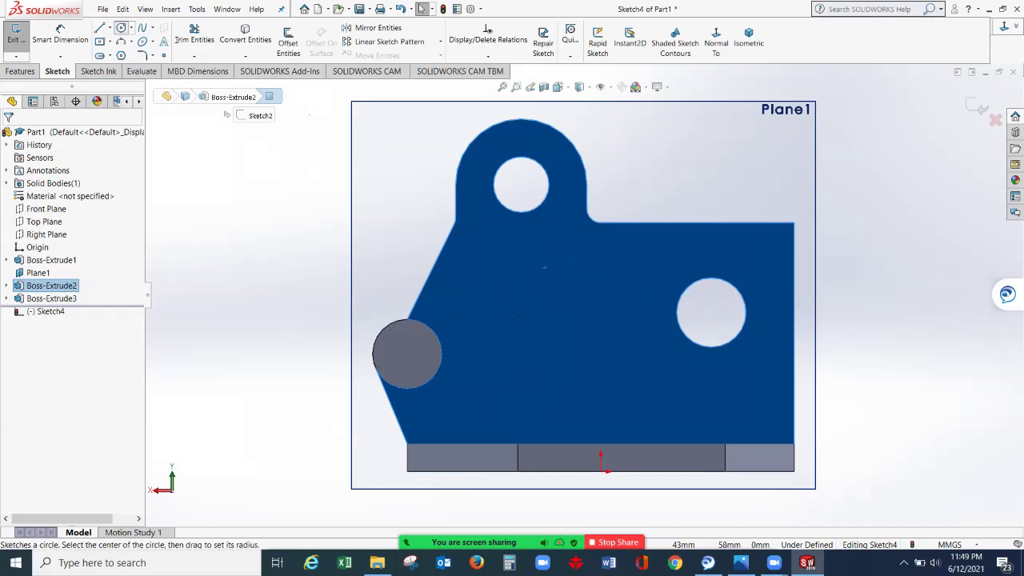
pyautogui.click(120, 27)
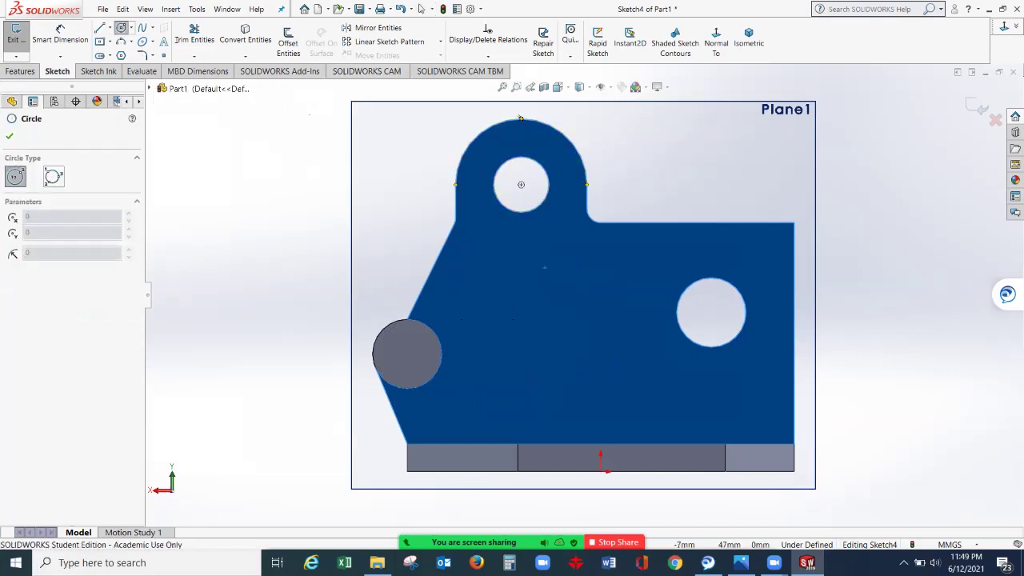
pyautogui.click(521, 185)
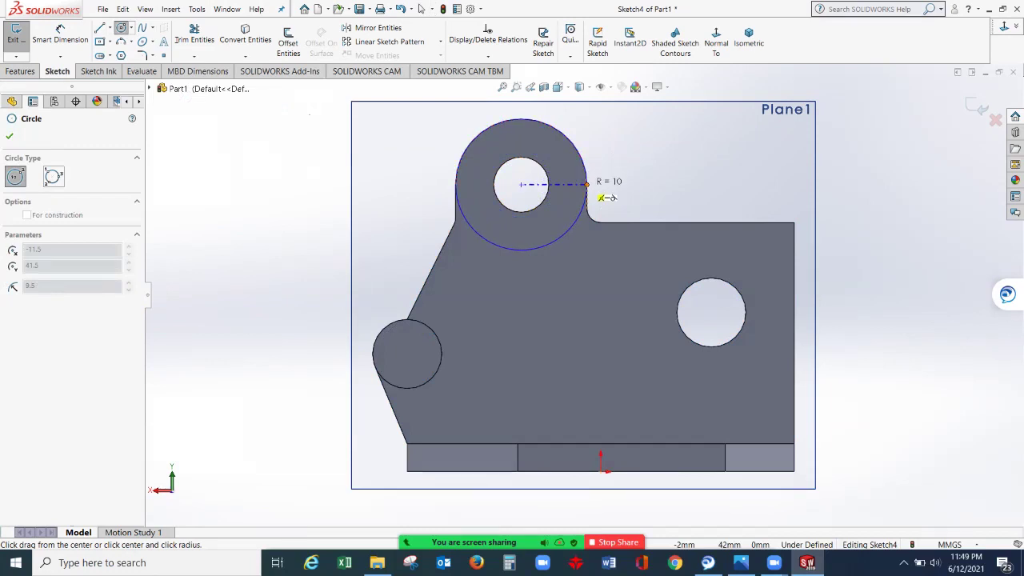
pyautogui.click(588, 185)
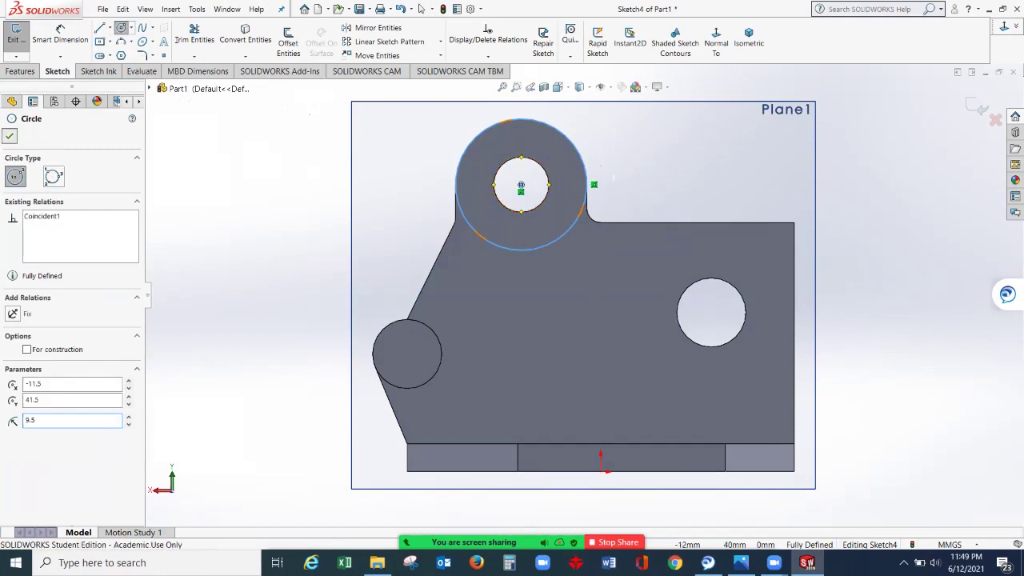
pyautogui.click(421, 10)
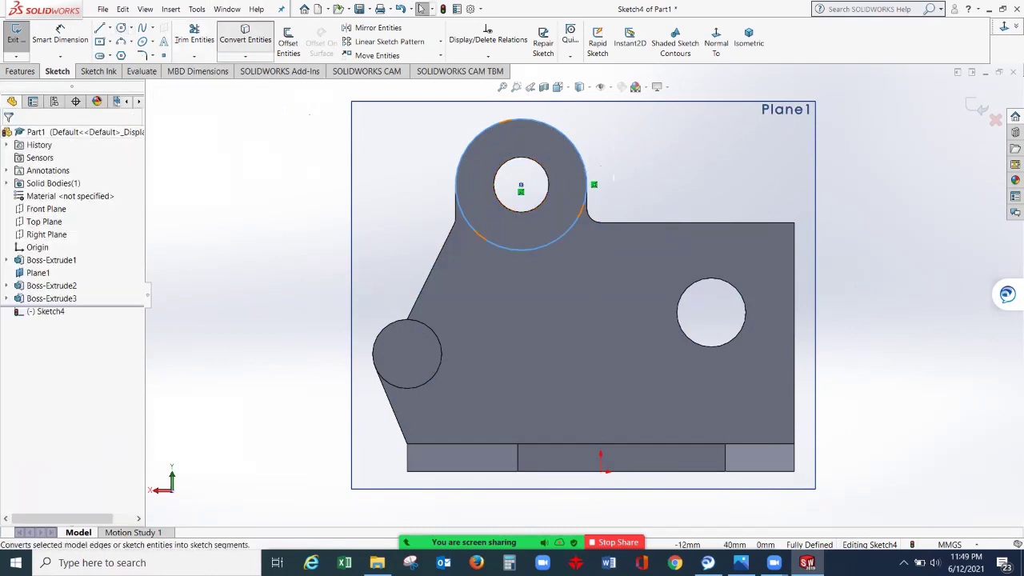
# - Convert the upper hole's circular edge into a sketch entity inside the new circle
pyautogui.click(245, 36)
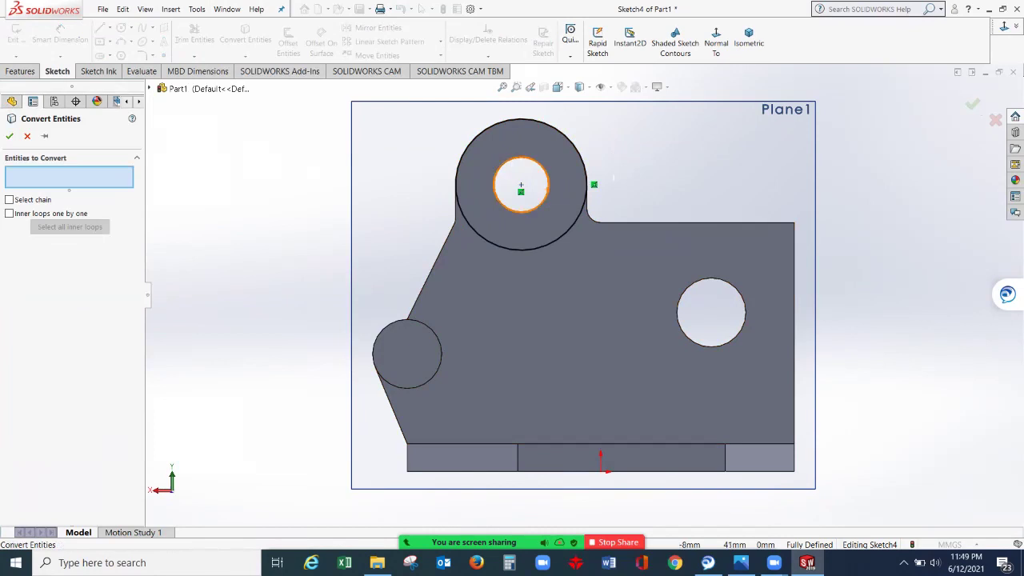
pyautogui.click(521, 186)
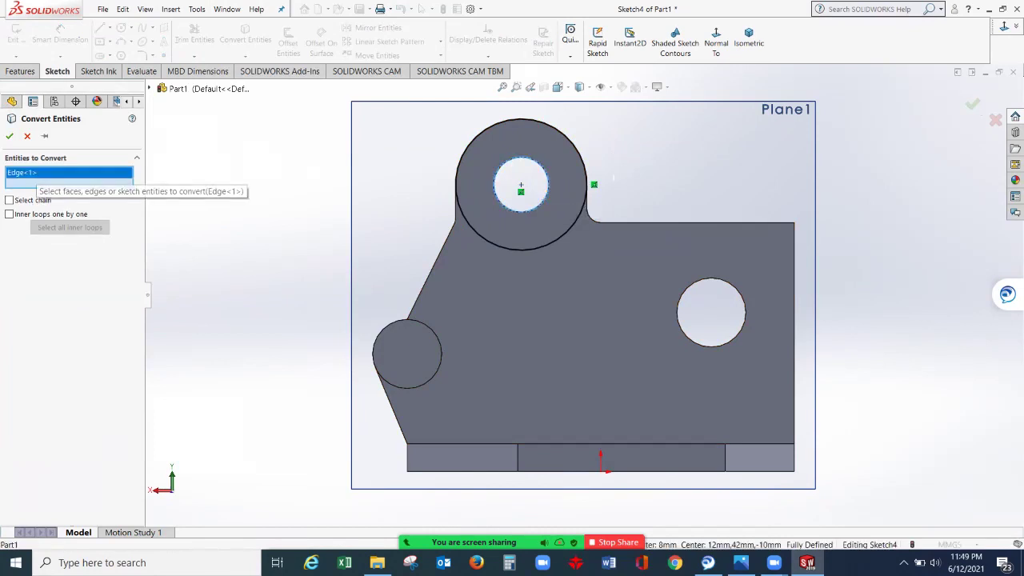
pyautogui.click(10, 136)
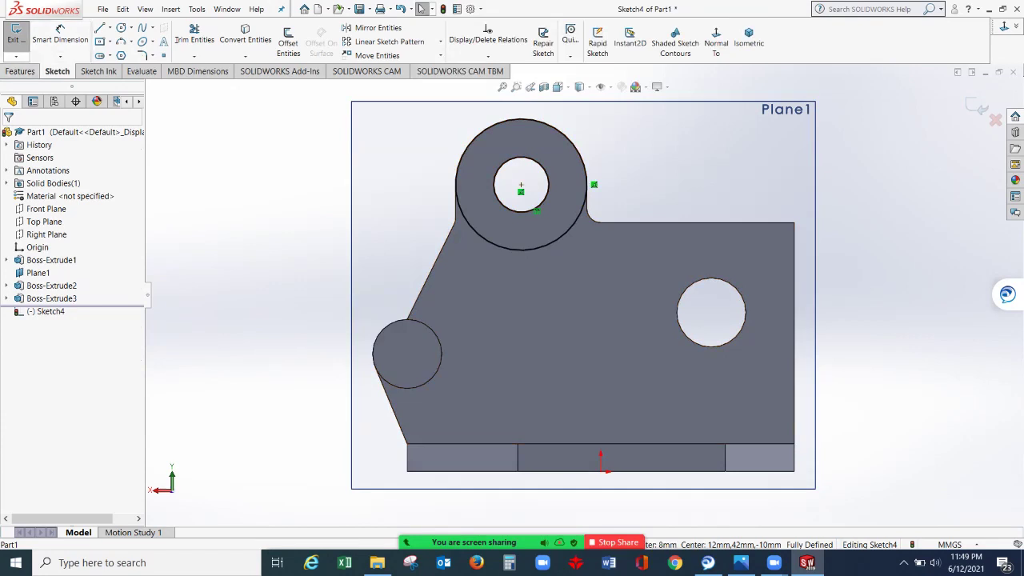
# - Extrude the ring around the upper hole 1 mm outward as a raised boss
pyautogui.click(19, 71)
pyautogui.click(22, 40)
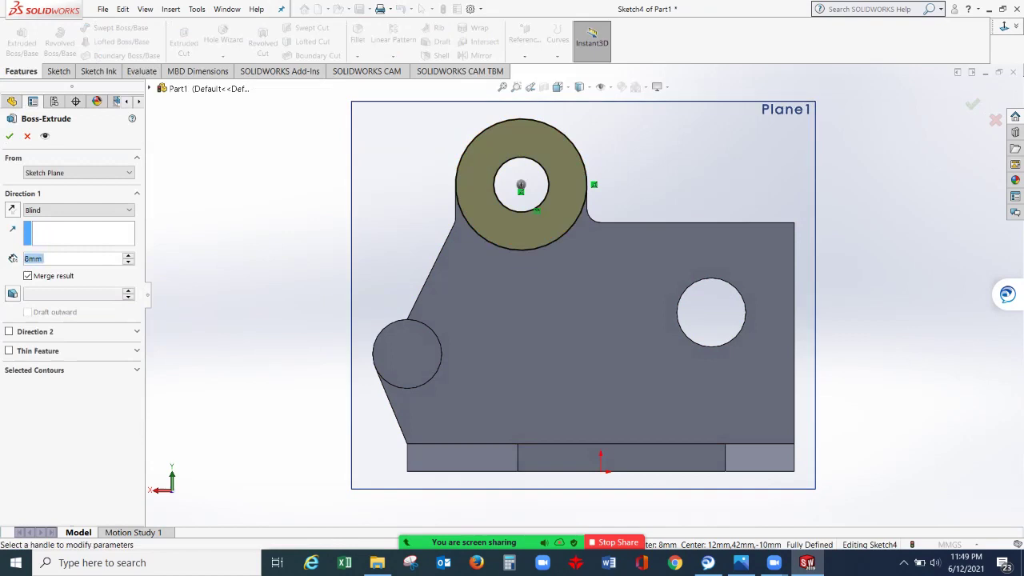
pyautogui.write('1')
pyautogui.press('Return')
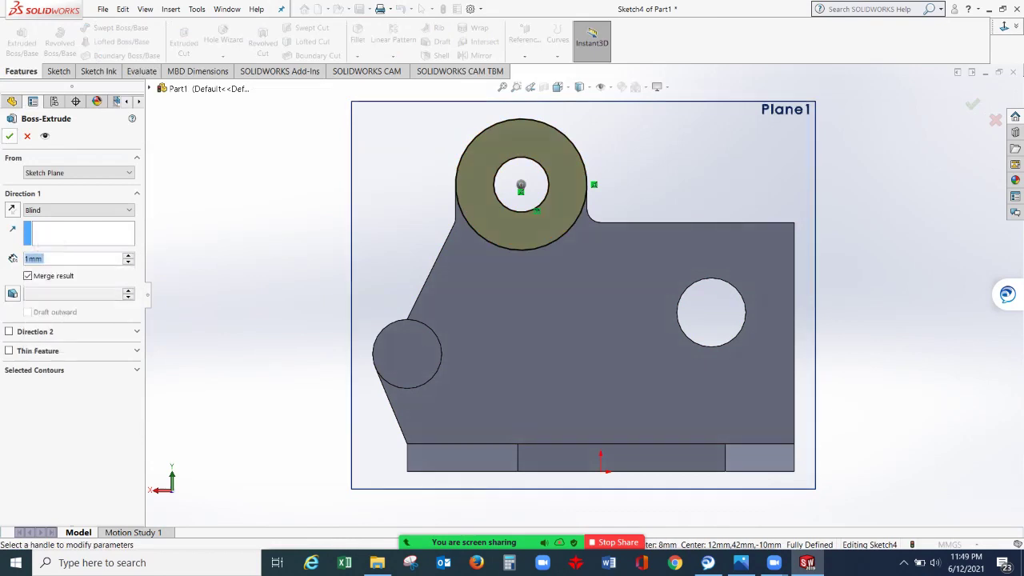
pyautogui.press('Return')
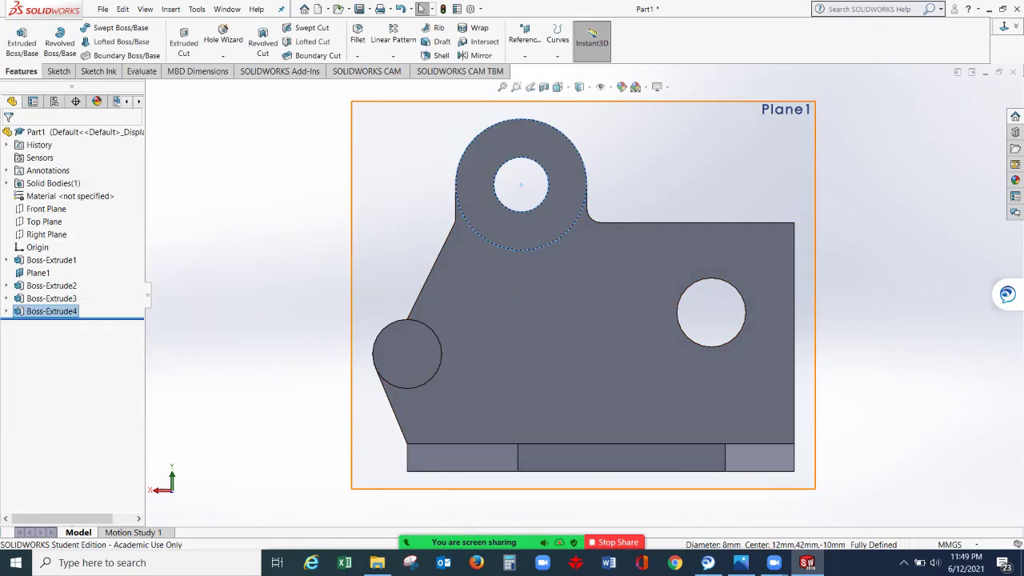
pyautogui.moveTo(357, 224); pyautogui.dragTo(456, 256, button='middle')
pyautogui.click(456, 256)
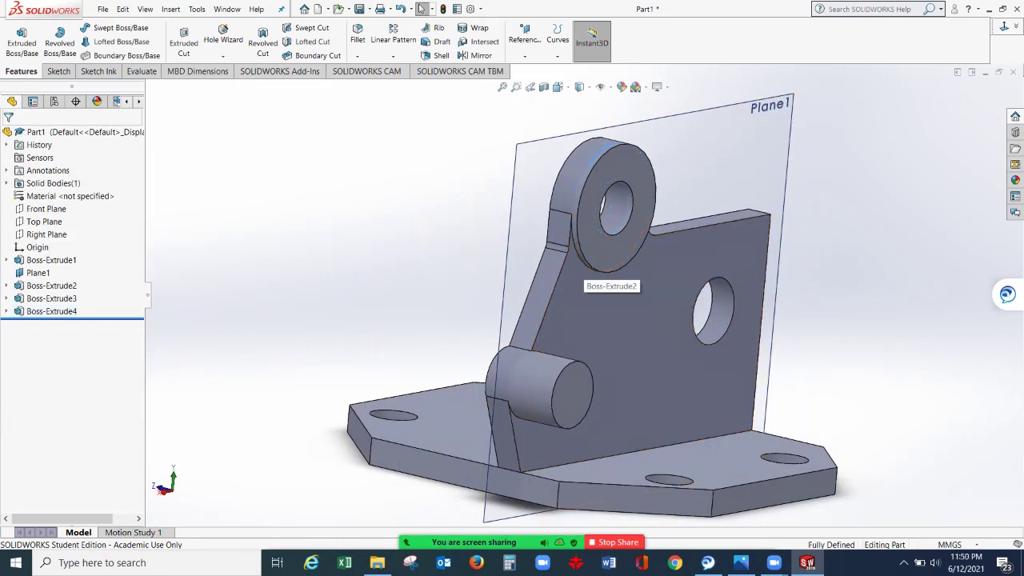
# - Check CW6.png and sketch a 9.5 mm radius circle on the upright's outer face, centred on the 10 mm hole
pyautogui.click(640, 295)
pyautogui.click(667, 275)
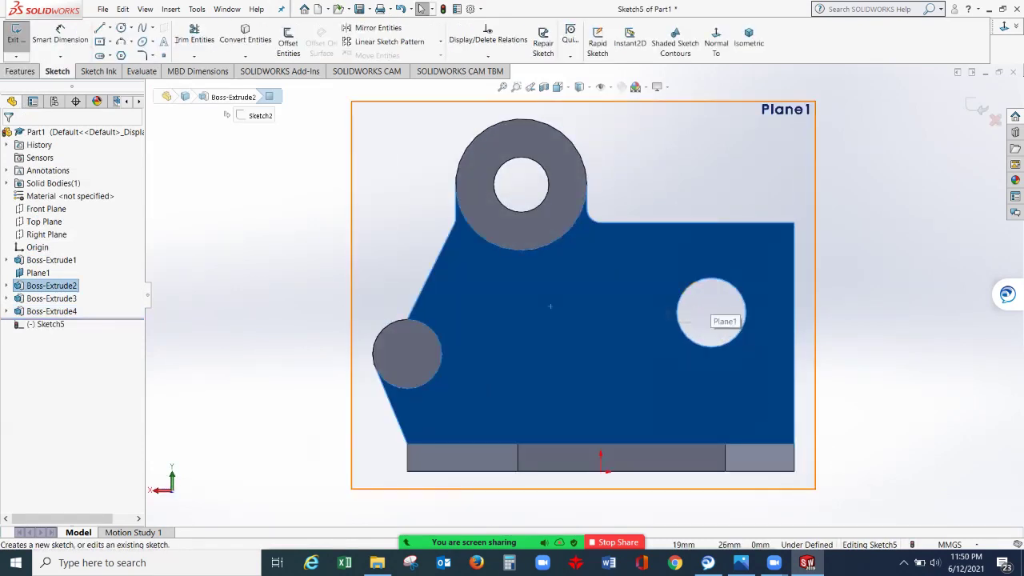
pyautogui.click(121, 27)
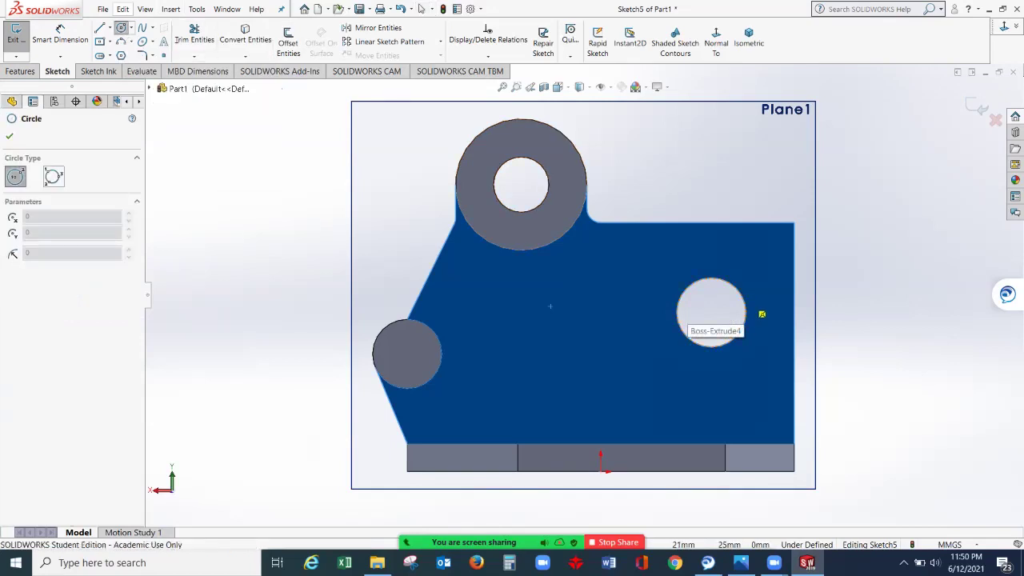
pyautogui.click(710, 312)
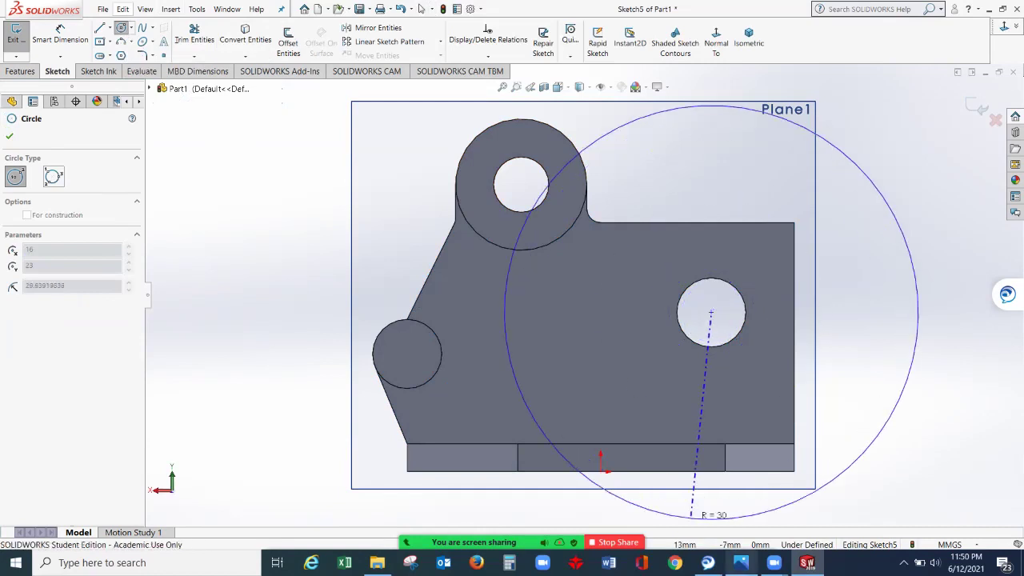
pyautogui.click(740, 562)
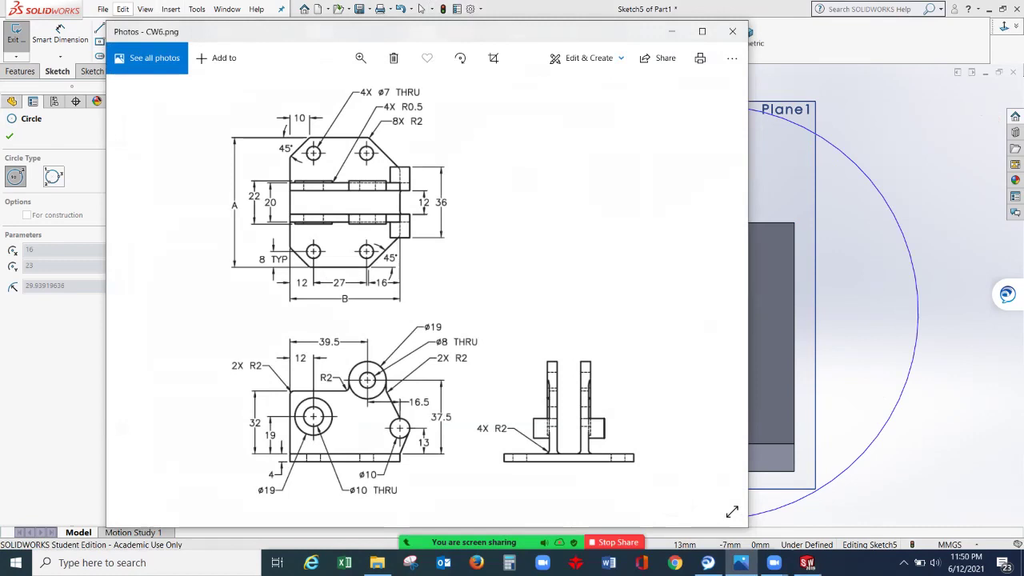
pyautogui.click(671, 32)
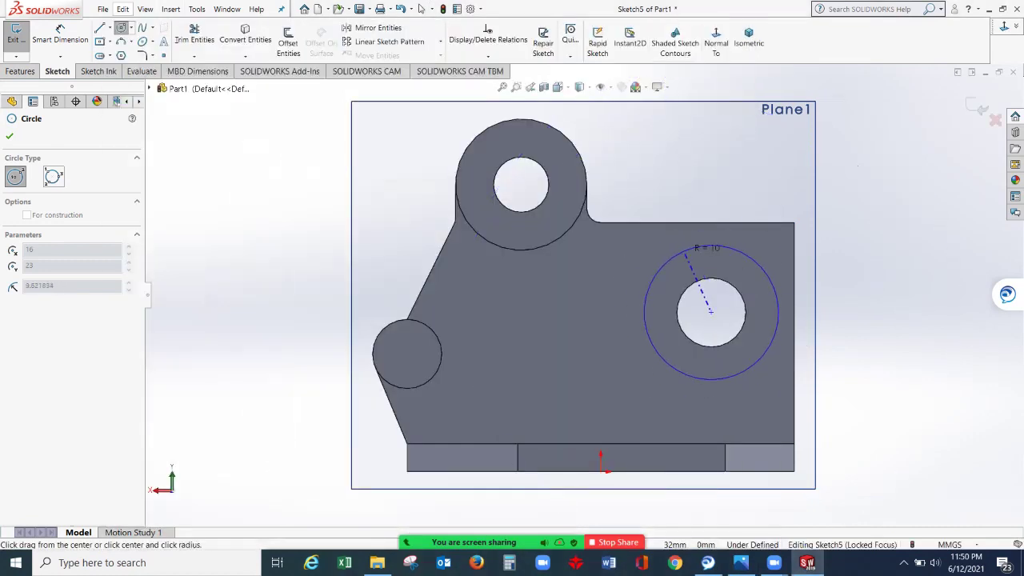
pyautogui.click(686, 254)
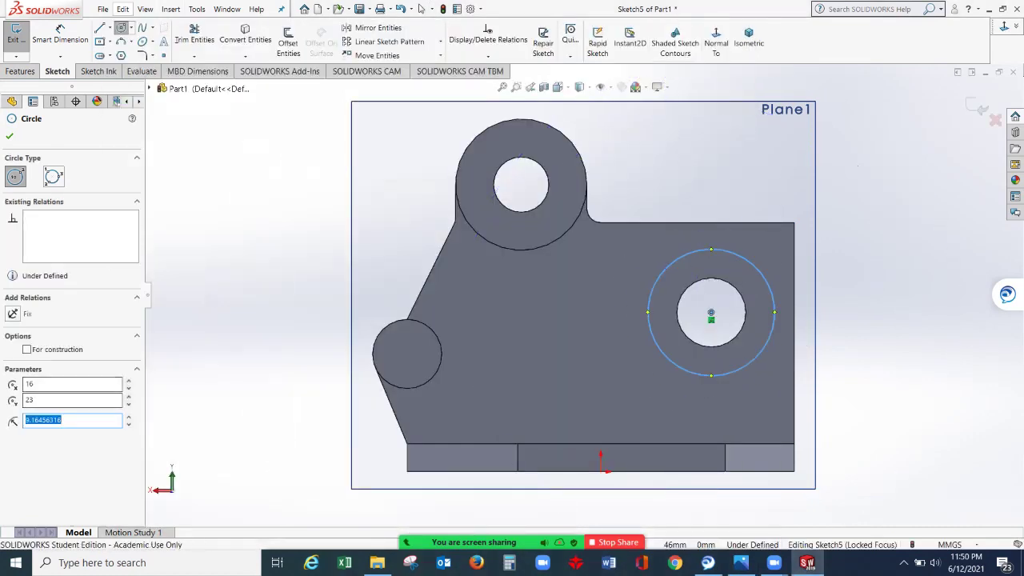
pyautogui.click(48, 419)
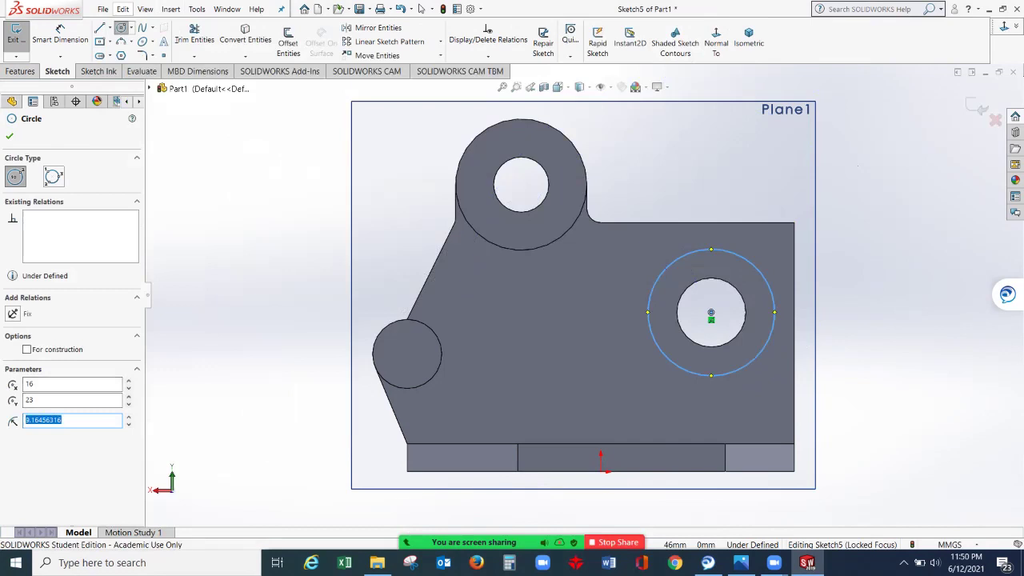
pyautogui.write('9.5')
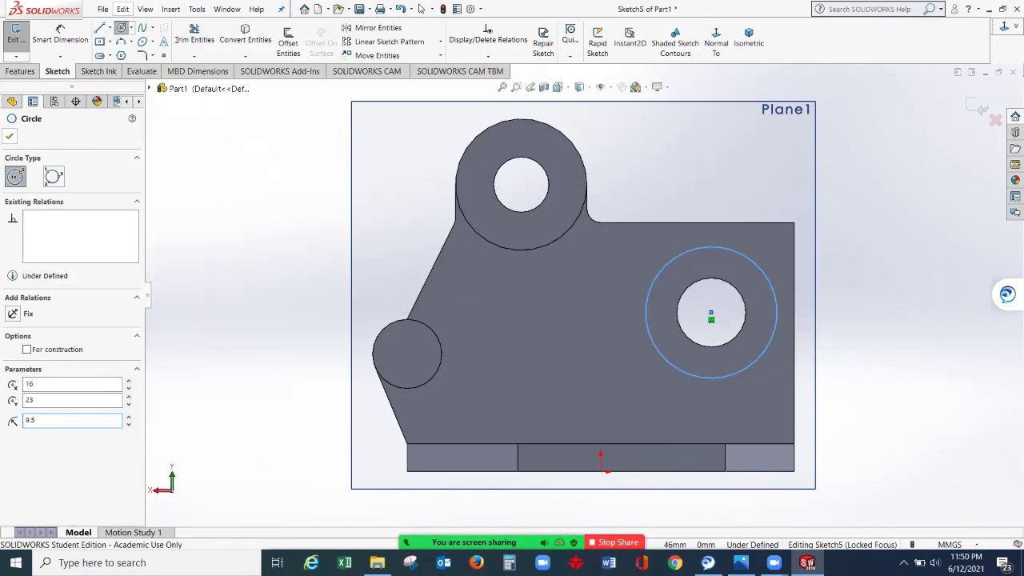
pyautogui.click(10, 136)
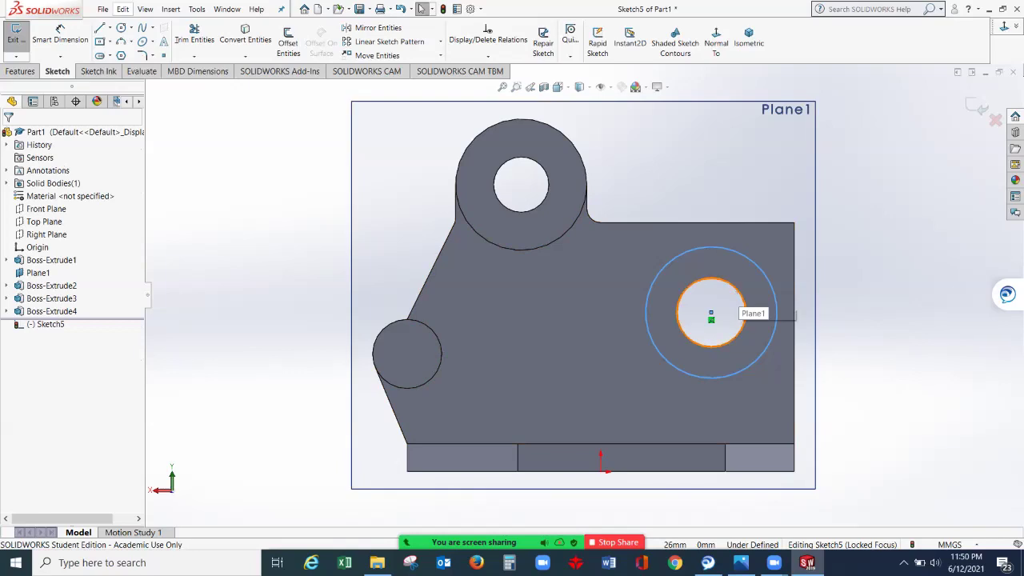
# - Convert the 10 mm hole's circular edge into a sketch entity inside the new circle
pyautogui.click(245, 36)
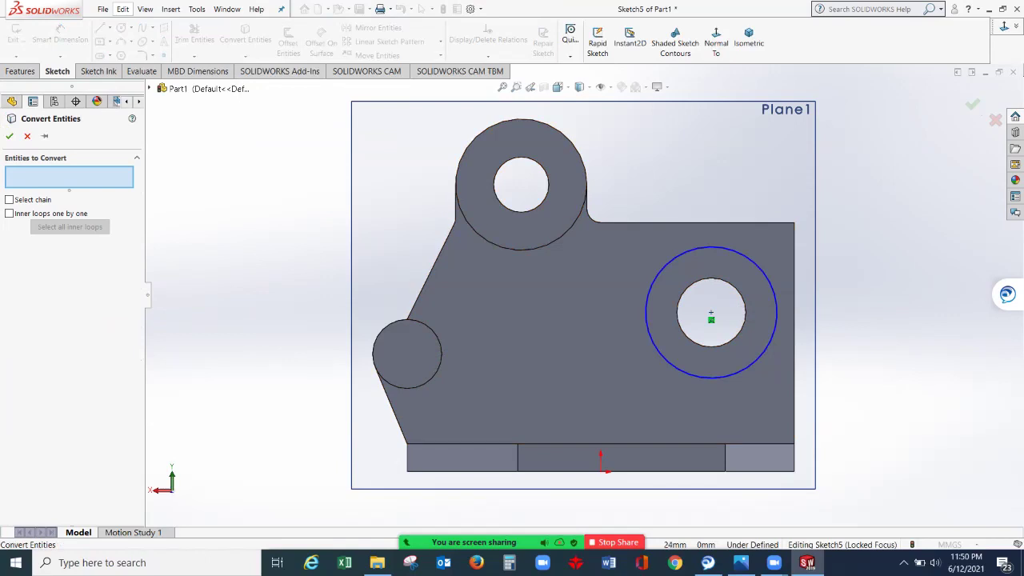
pyautogui.click(697, 344)
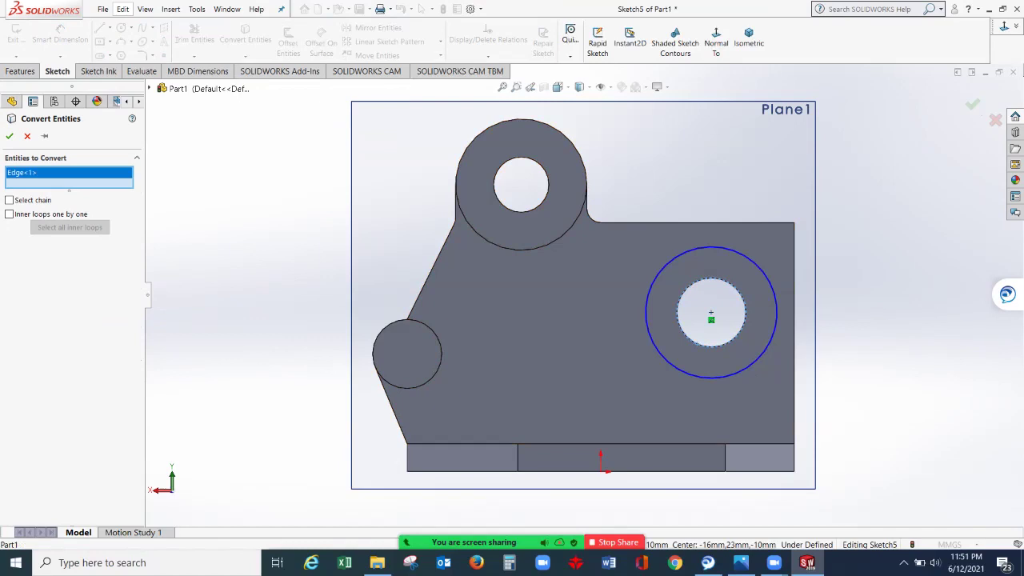
pyautogui.press('Return')
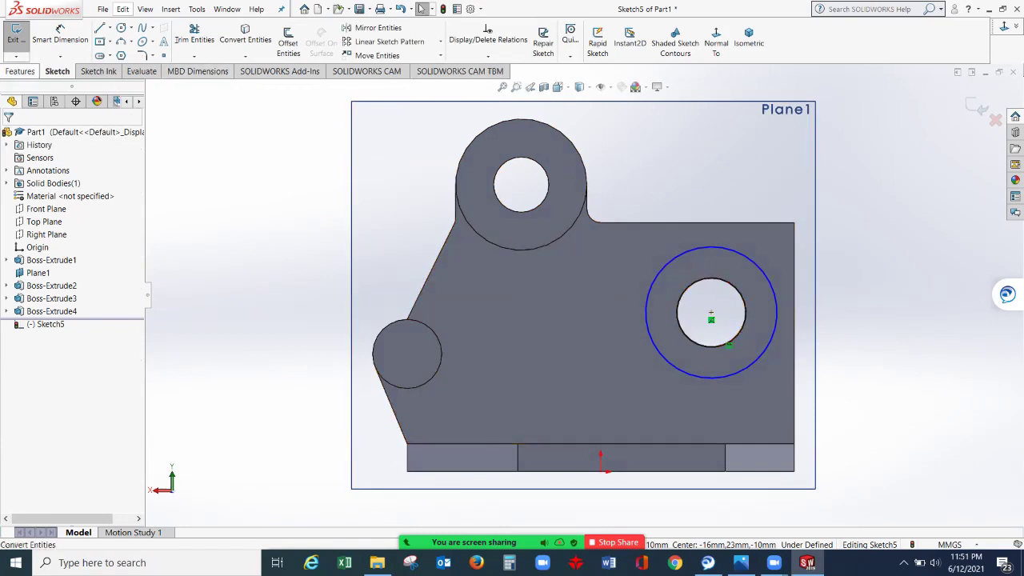
# - Extrude the ring around the 10 mm hole 1 mm outward as a raised boss
pyautogui.click(20, 72)
pyautogui.click(22, 40)
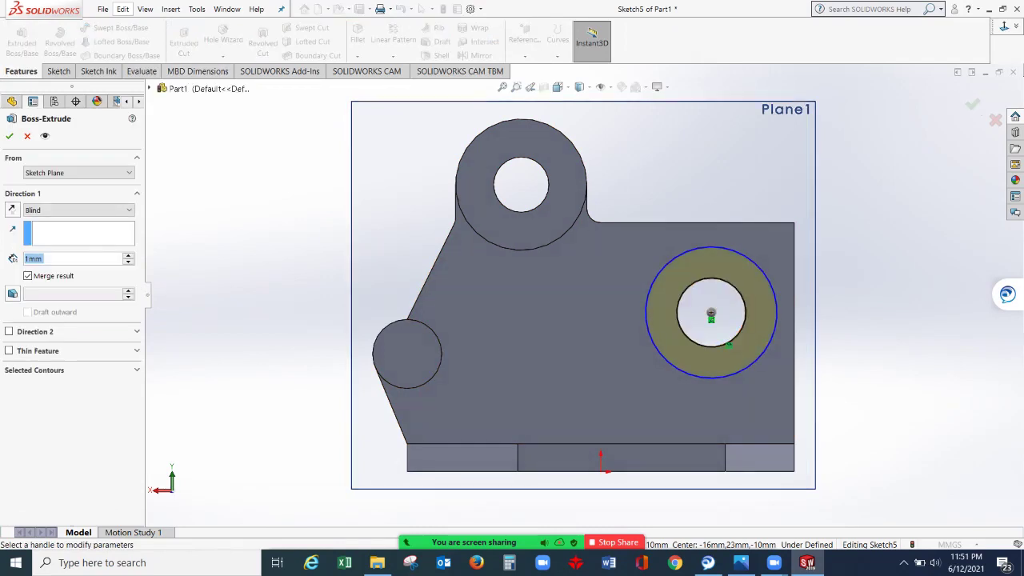
pyautogui.click(10, 136)
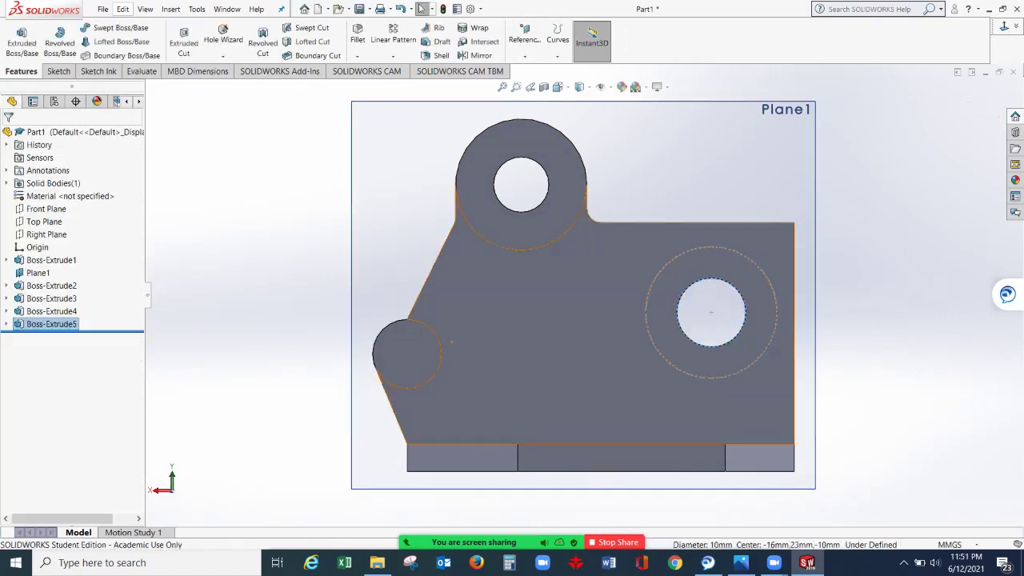
pyautogui.moveTo(352, 240); pyautogui.dragTo(480, 272, button='middle')
pyautogui.click(480, 272)
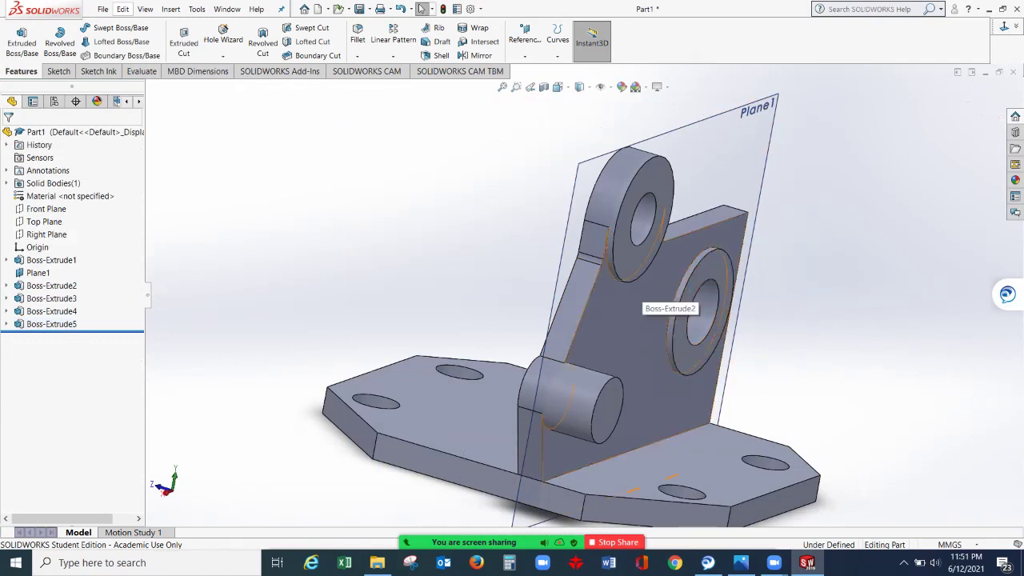
pyautogui.scroll(3, 592, 296)
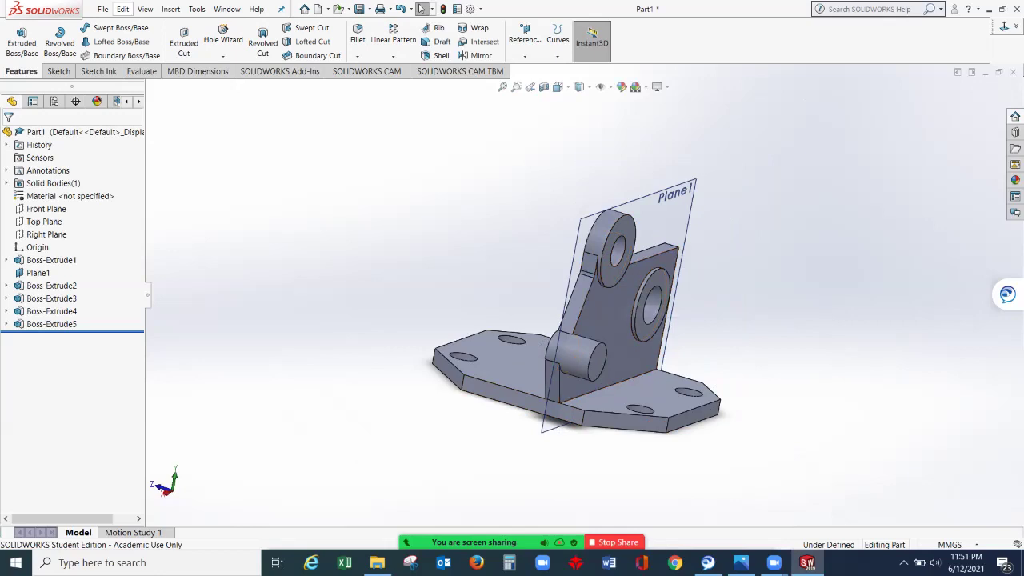
pyautogui.moveTo(545, 384); pyautogui.dragTo(584, 392, button='middle')
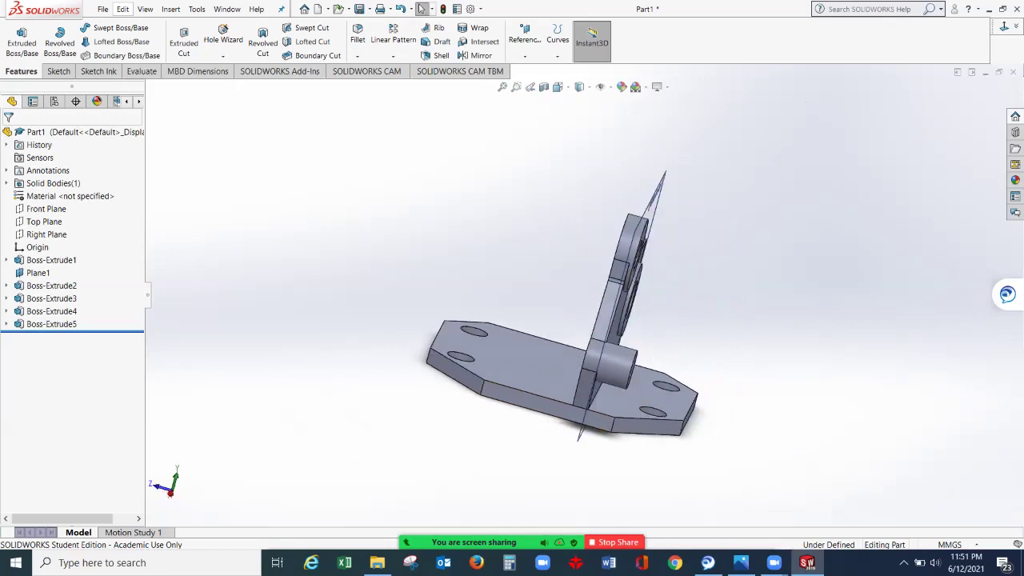
# - Check CW6.png and mirror the upright, its two raised bosses and the pin about the Front Plane
pyautogui.click(741, 562)
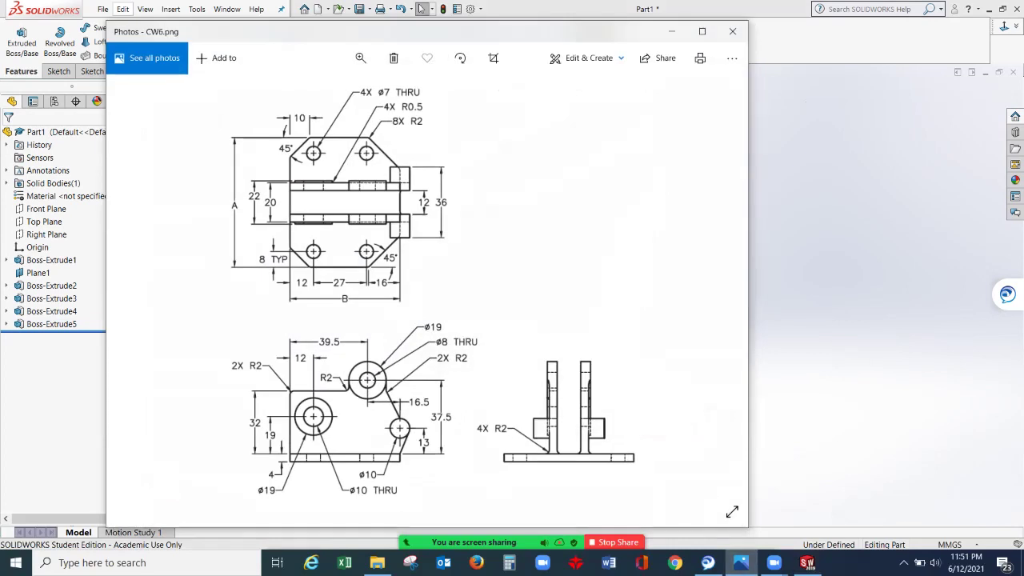
pyautogui.click(671, 32)
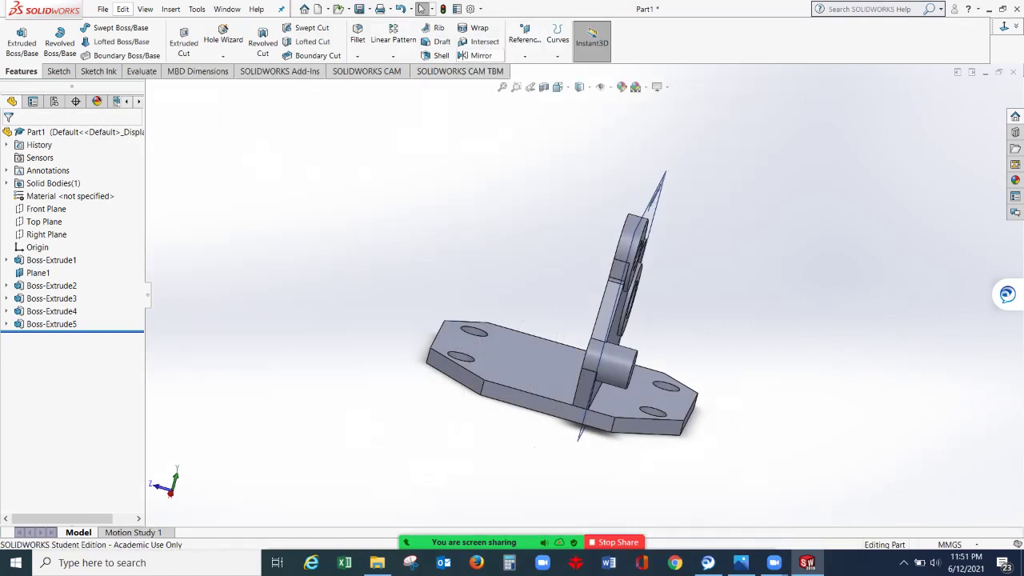
pyautogui.click(480, 55)
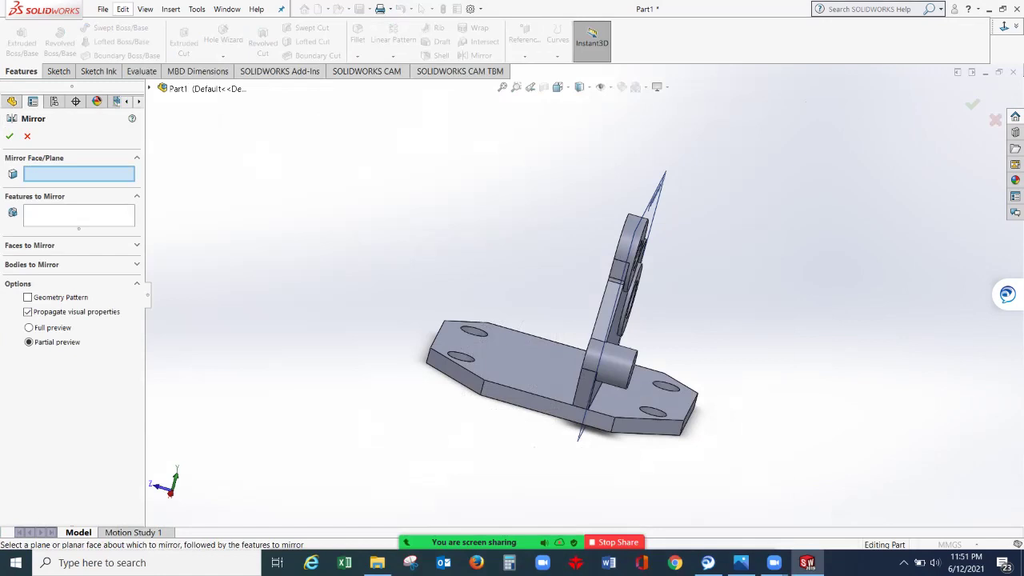
pyautogui.click(79, 216)
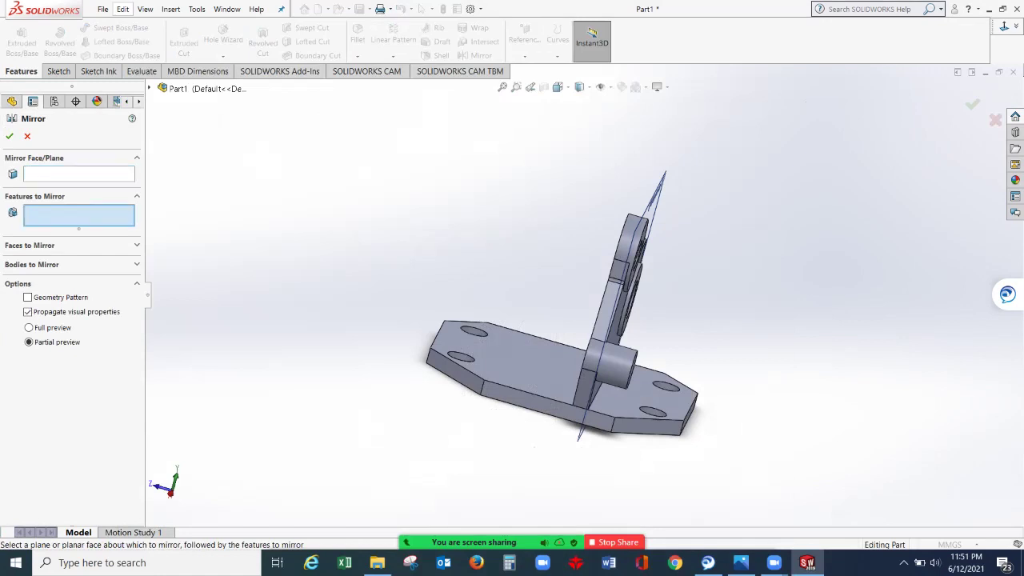
pyautogui.moveTo(608, 320); pyautogui.dragTo(538, 297, button='middle')
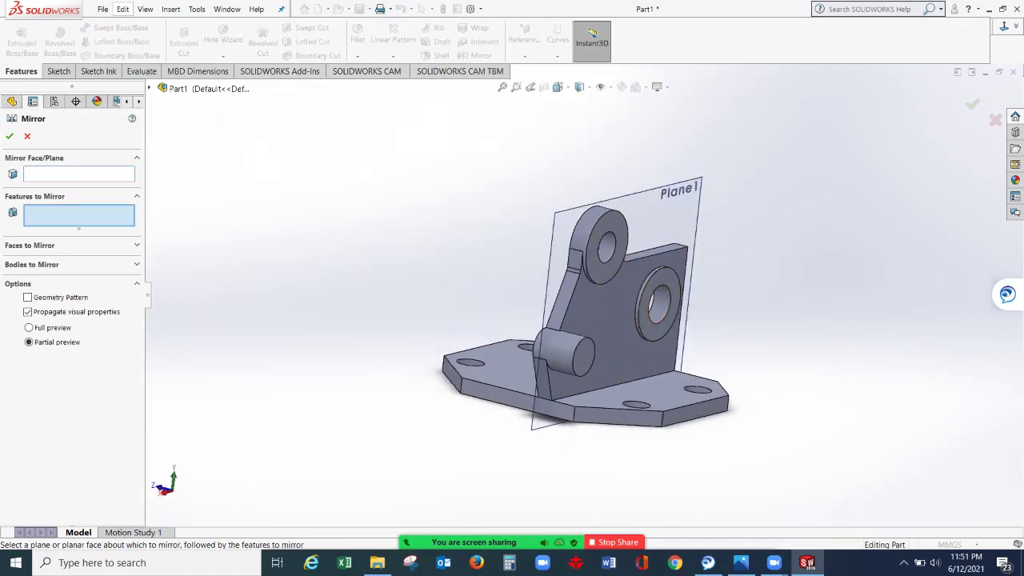
pyautogui.click(601, 320)
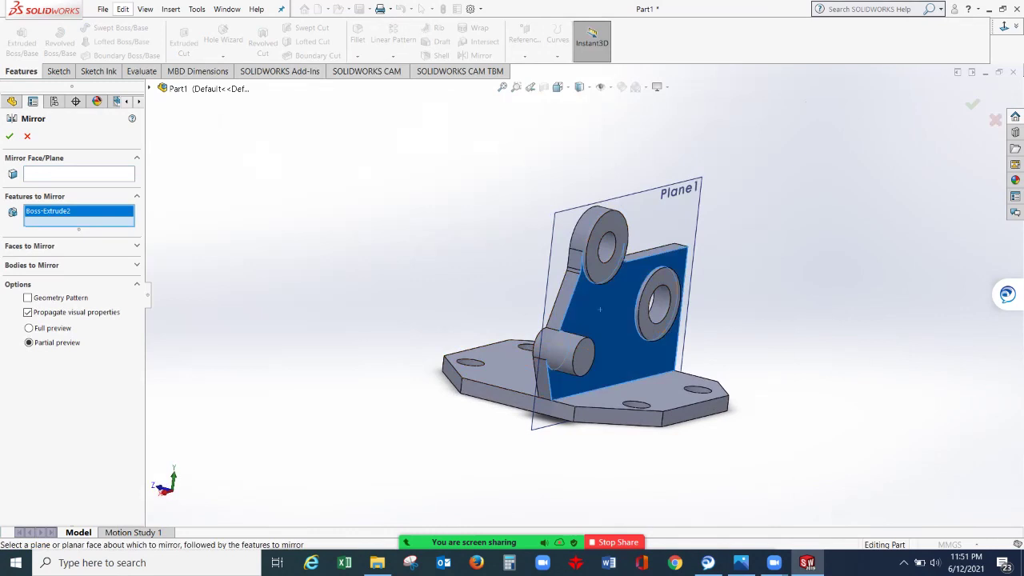
pyautogui.click(649, 318)
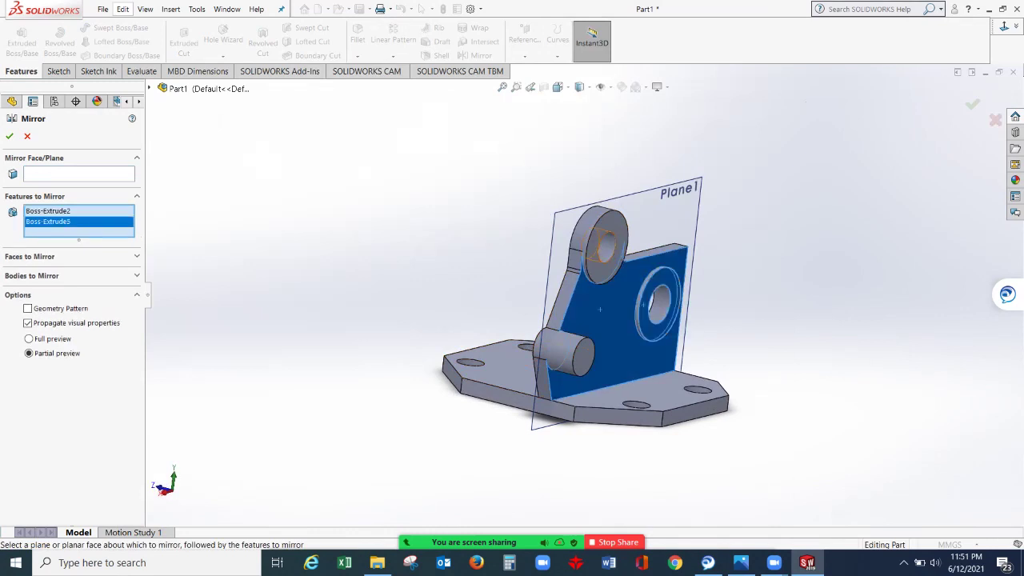
pyautogui.click(609, 219)
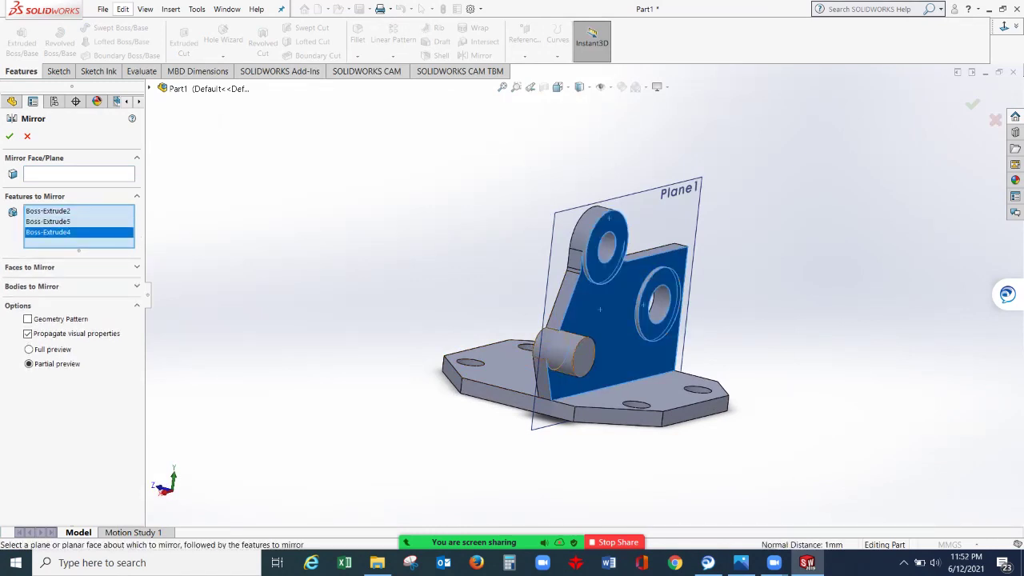
pyautogui.click(582, 352)
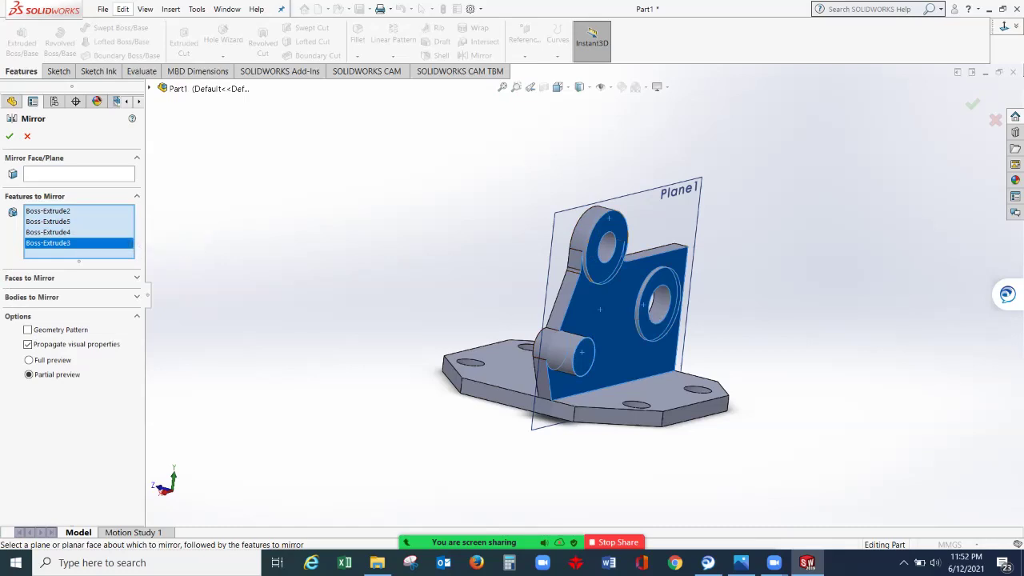
pyautogui.click(56, 172)
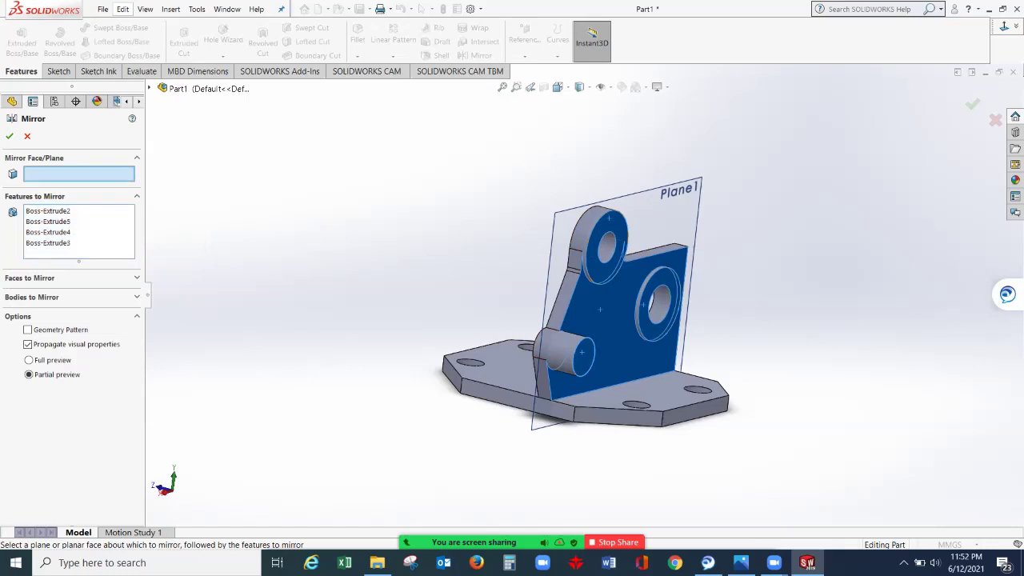
pyautogui.click(149, 88)
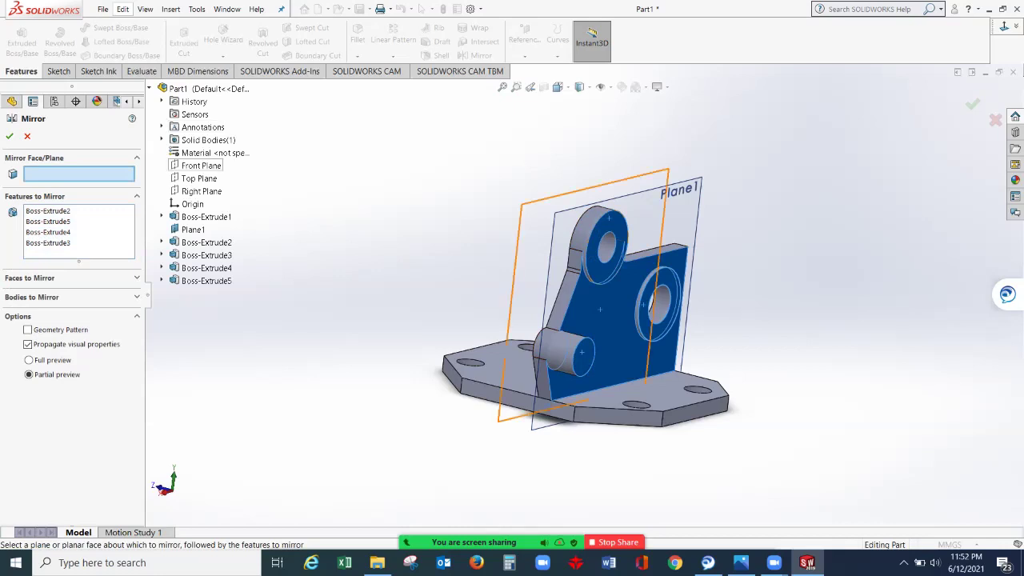
pyautogui.click(201, 164)
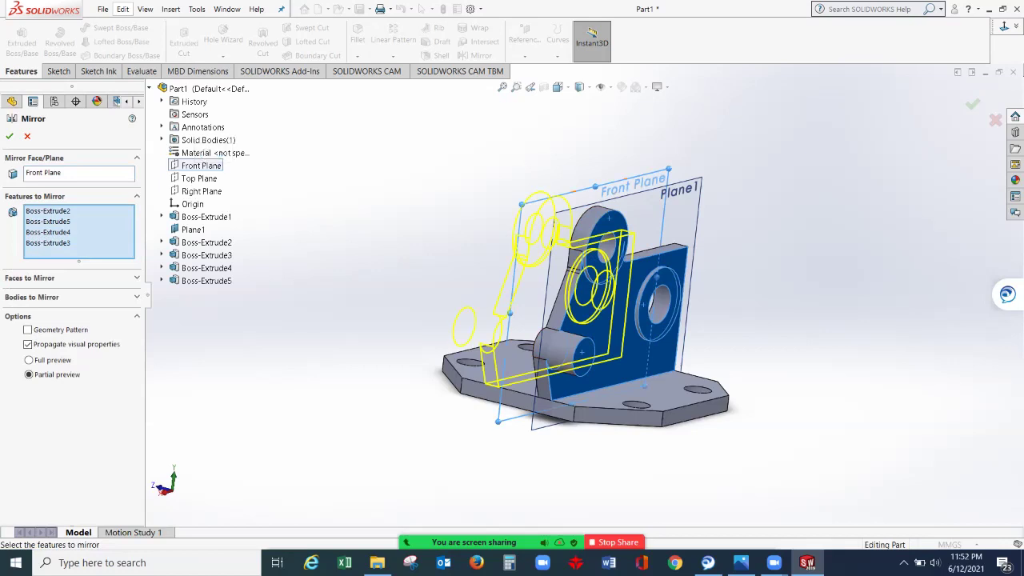
pyautogui.click(10, 136)
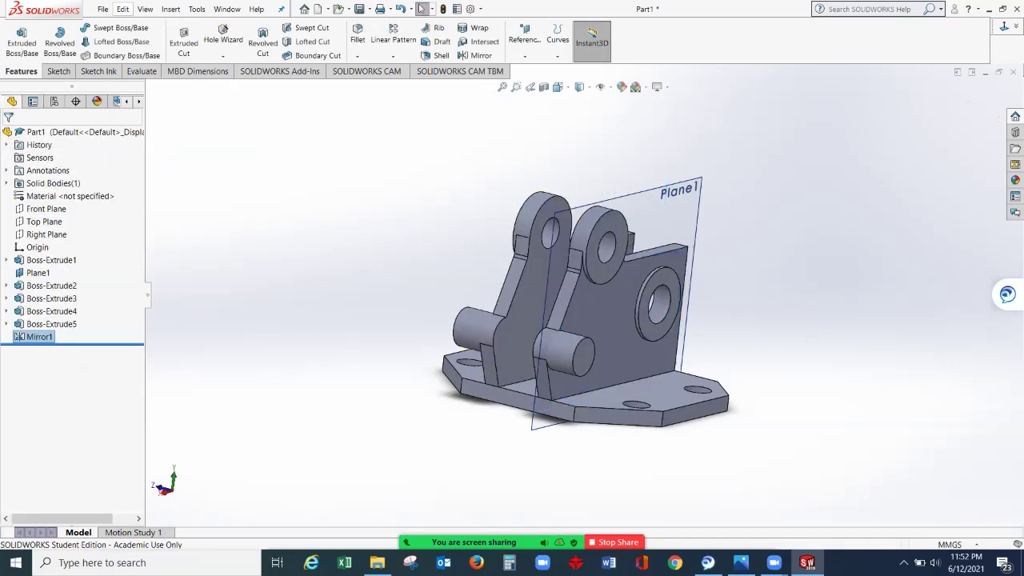
# - Check CW6.png and fillet the four edges where the two uprights meet the base plate with a 2 mm radius
pyautogui.moveTo(608, 320); pyautogui.dragTo(594, 351, button='middle')
pyautogui.click(697, 232)
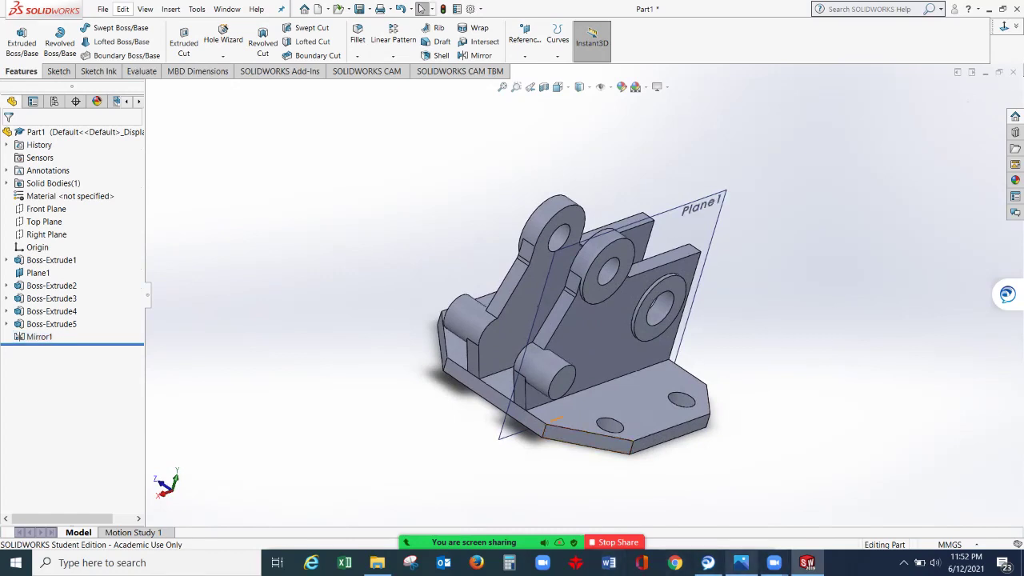
pyautogui.click(740, 562)
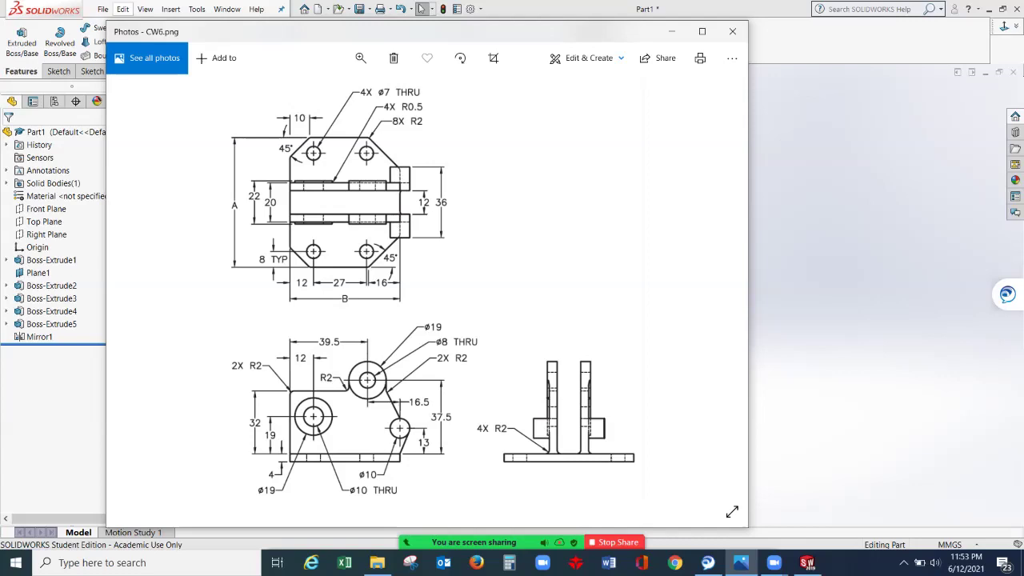
pyautogui.click(671, 32)
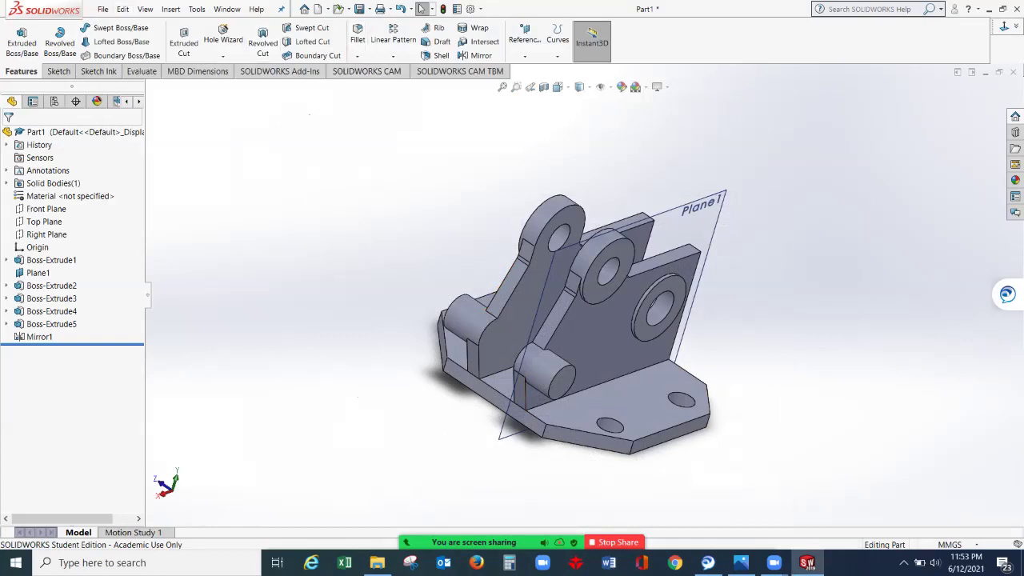
pyautogui.click(357, 36)
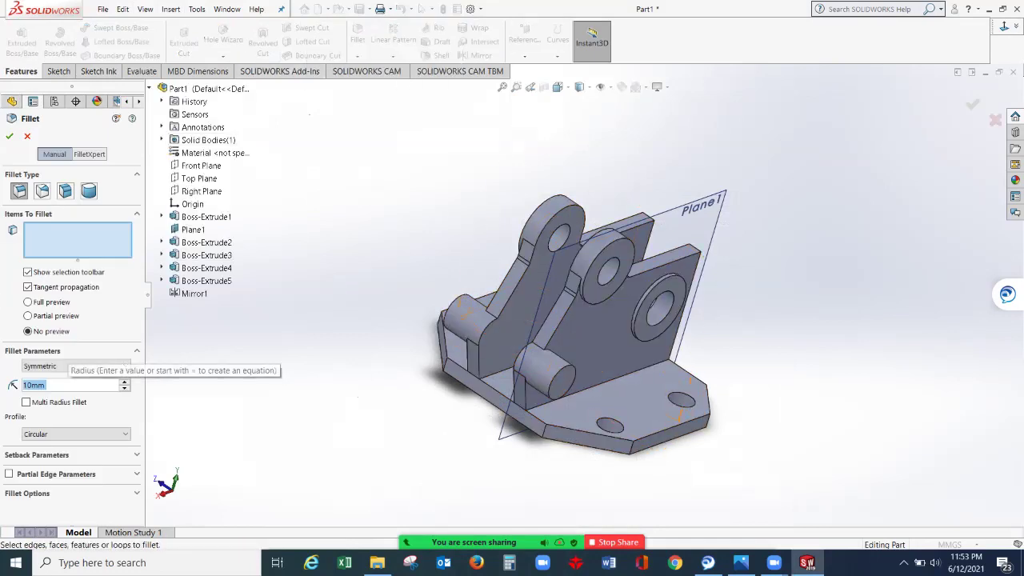
pyautogui.moveTo(67, 386); pyautogui.dragTo(22, 385)
pyautogui.write('2')
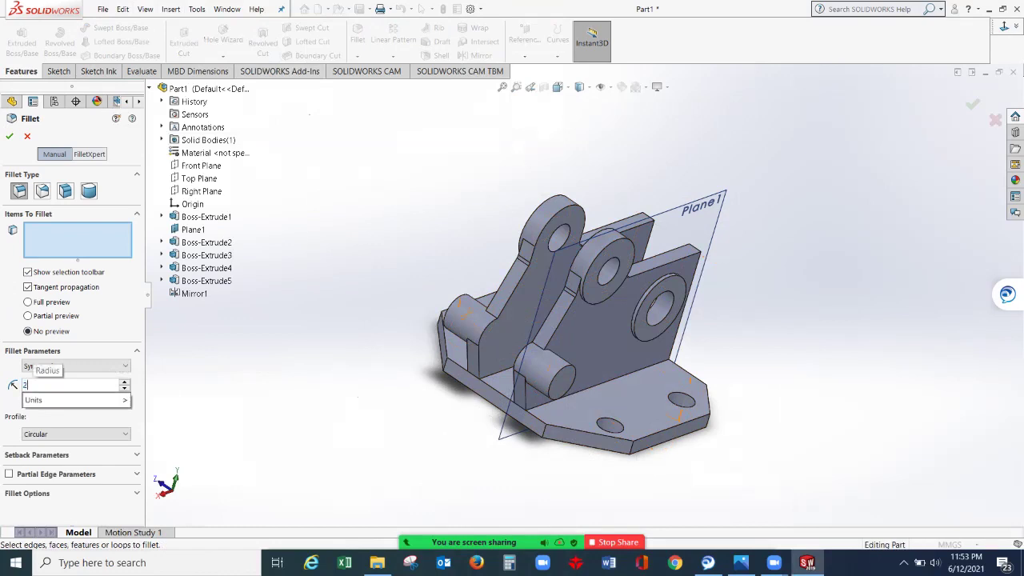
pyautogui.press('Return')
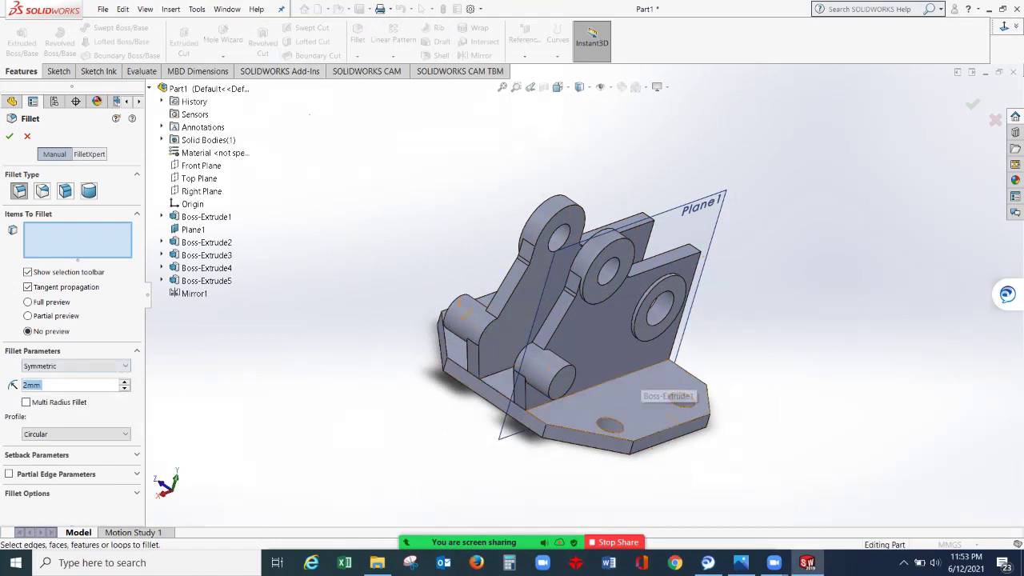
pyautogui.click(629, 375)
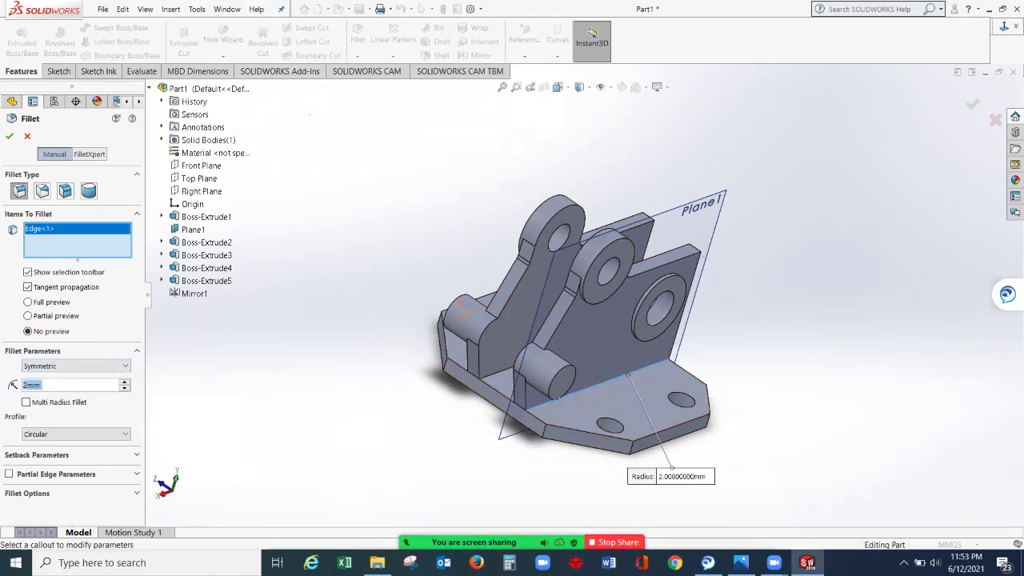
pyautogui.moveTo(629, 376); pyautogui.dragTo(572, 364, button='middle')
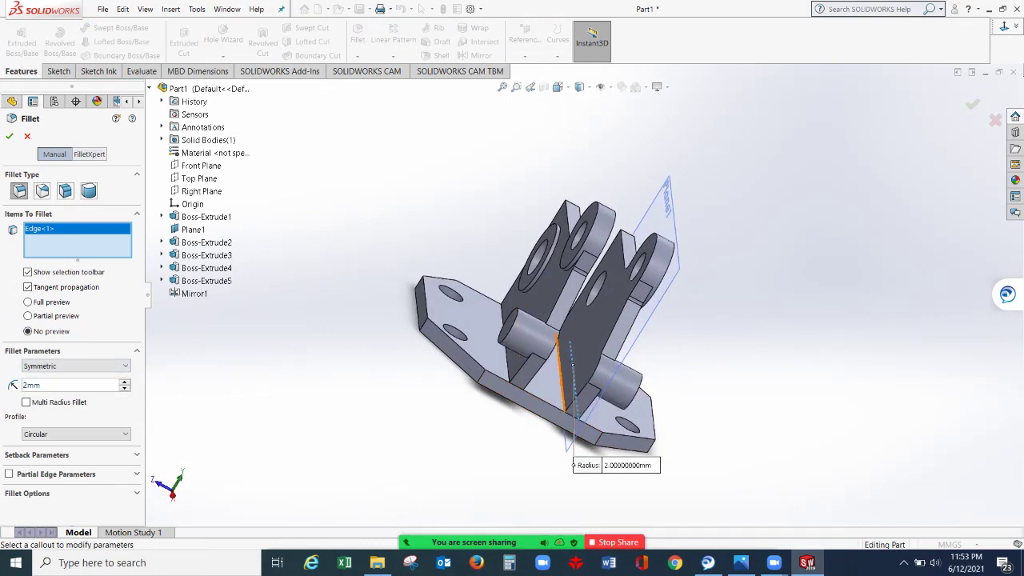
pyautogui.click(571, 365)
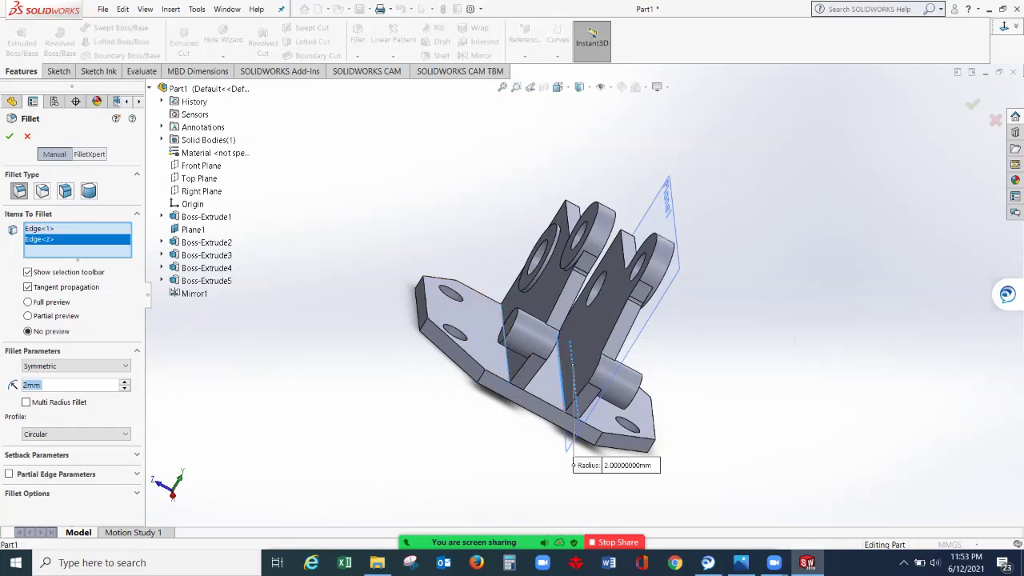
pyautogui.click(534, 342)
pyautogui.moveTo(534, 342); pyautogui.dragTo(632, 371, button='middle')
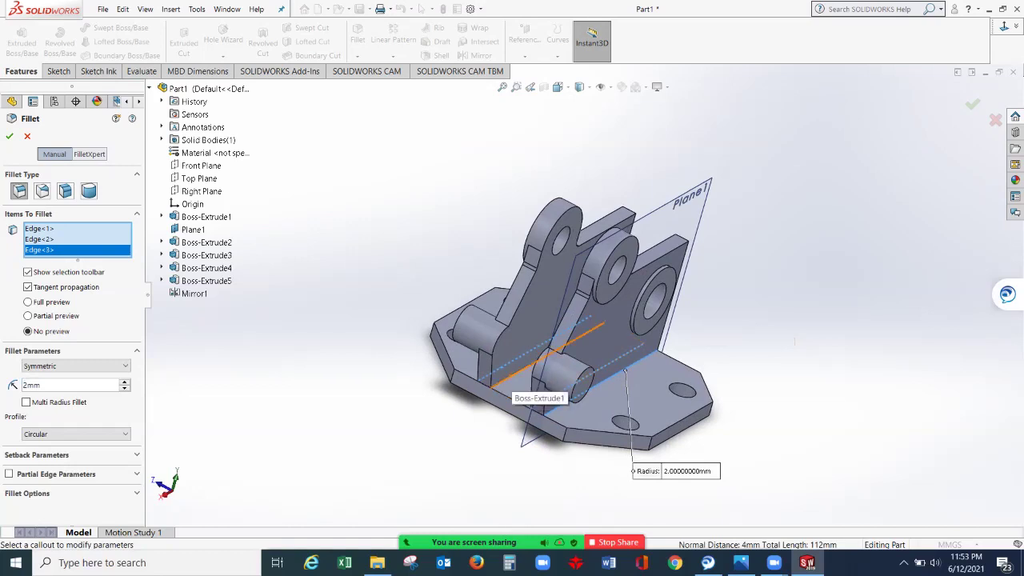
pyautogui.click(544, 355)
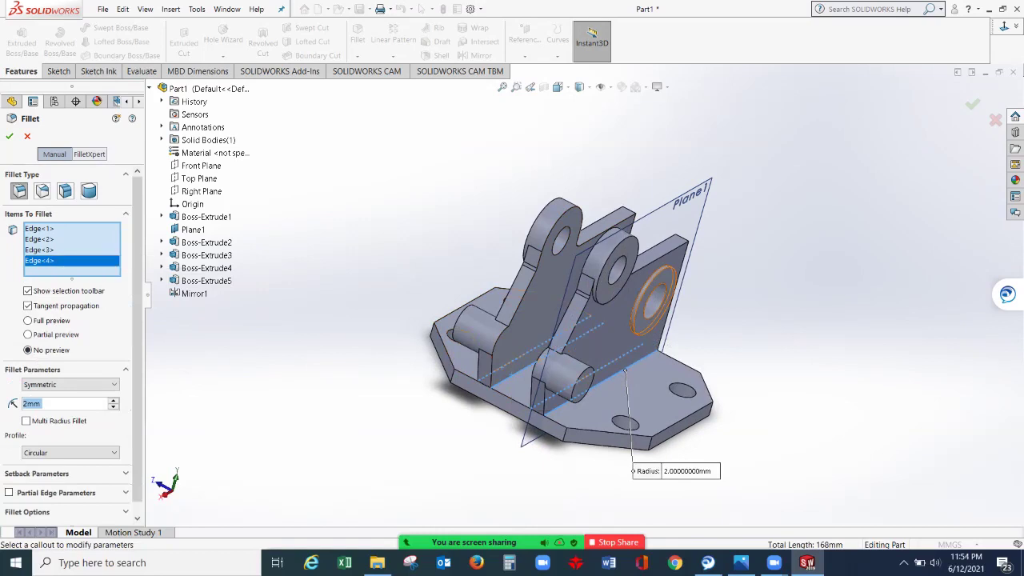
pyautogui.click(9, 136)
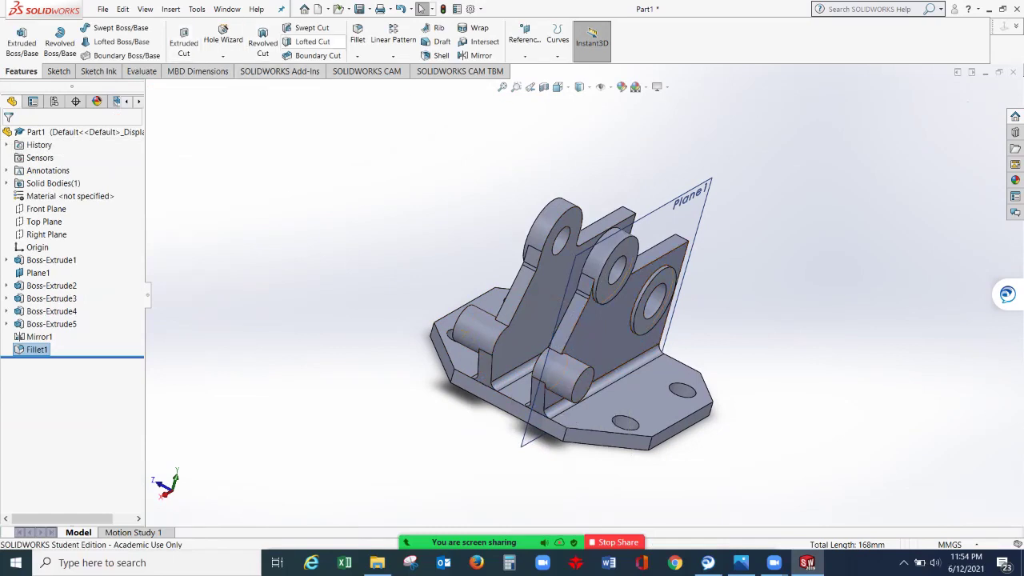
# - Fillet the four edges where the raised bosses meet the outer faces of the uprights with a 0.5 mm radius
pyautogui.click(358, 35)
pyautogui.scroll(-4, 621, 311)
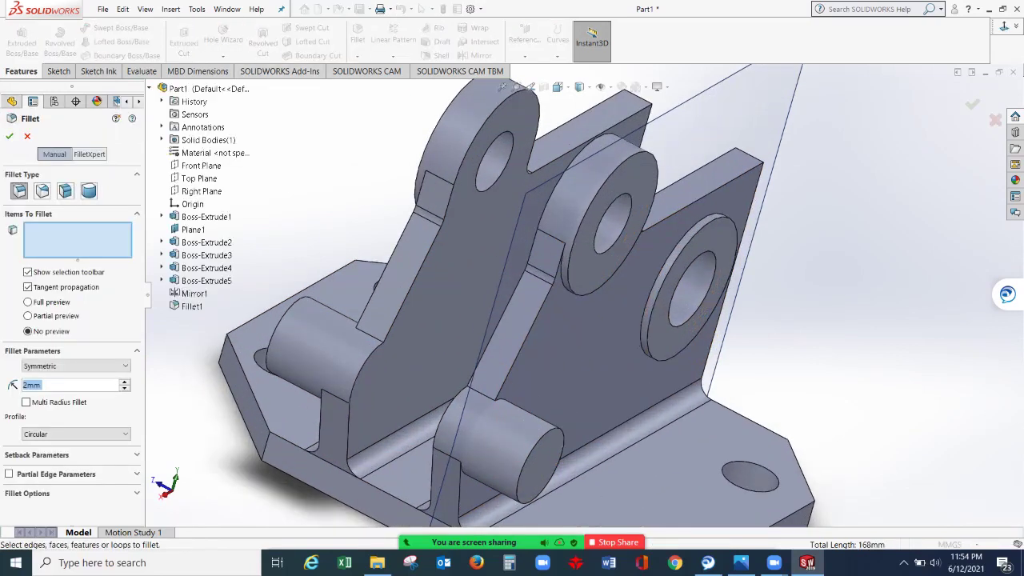
pyautogui.scroll(-2, 606, 321)
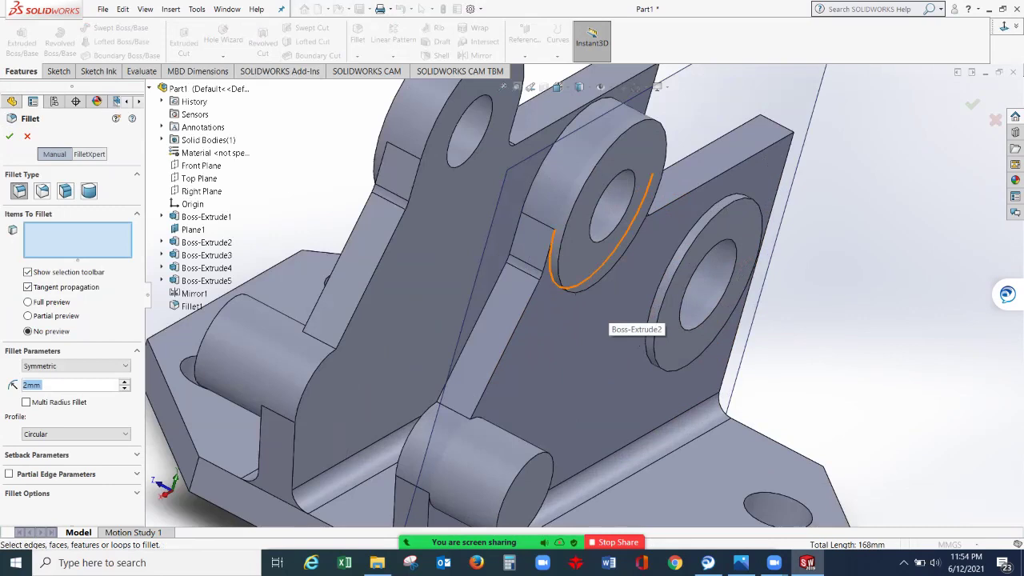
pyautogui.click(577, 282)
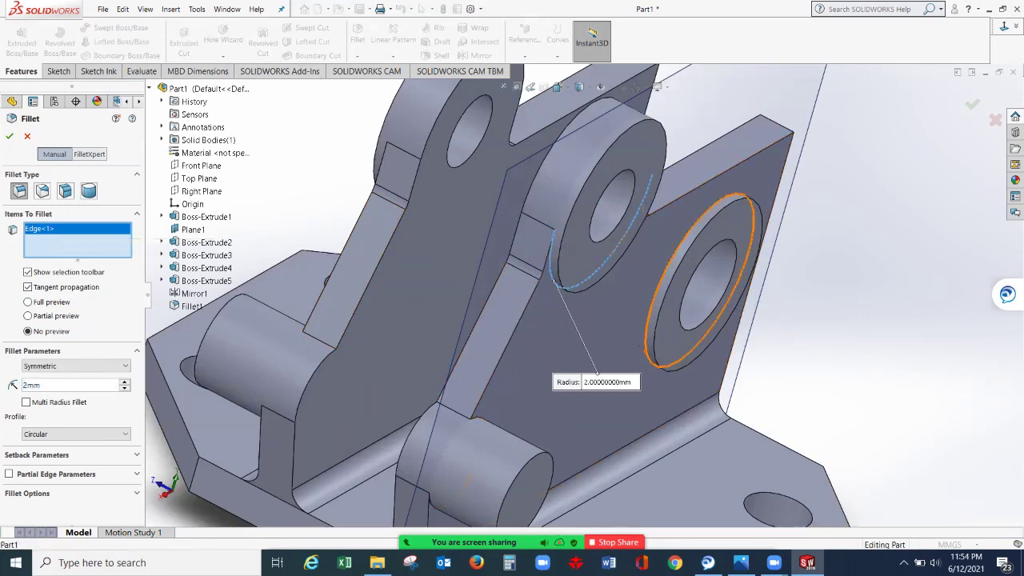
pyautogui.click(646, 353)
pyautogui.moveTo(344, 254); pyautogui.dragTo(424, 257, button='middle')
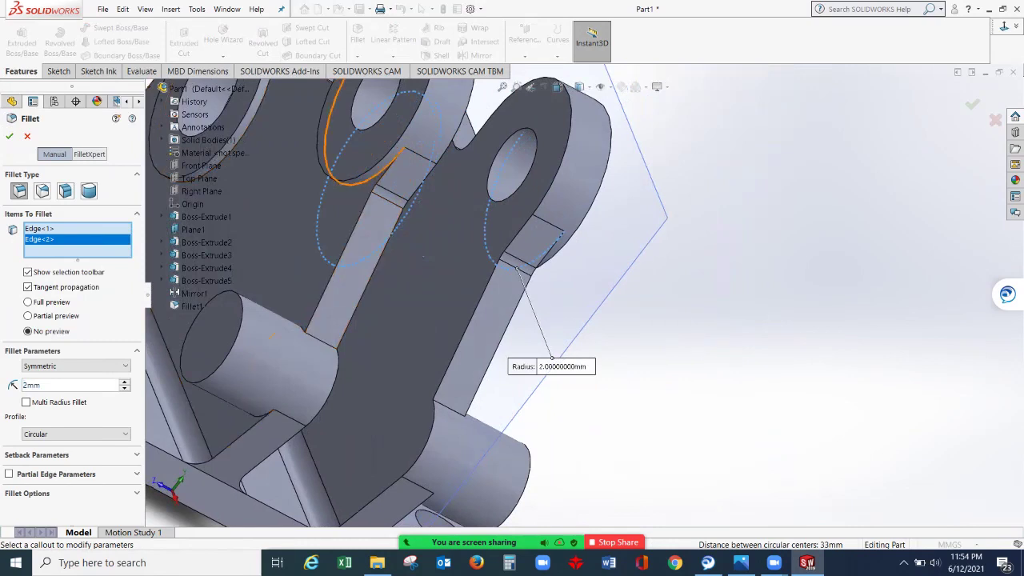
pyautogui.click(352, 185)
pyautogui.scroll(2, 328, 322)
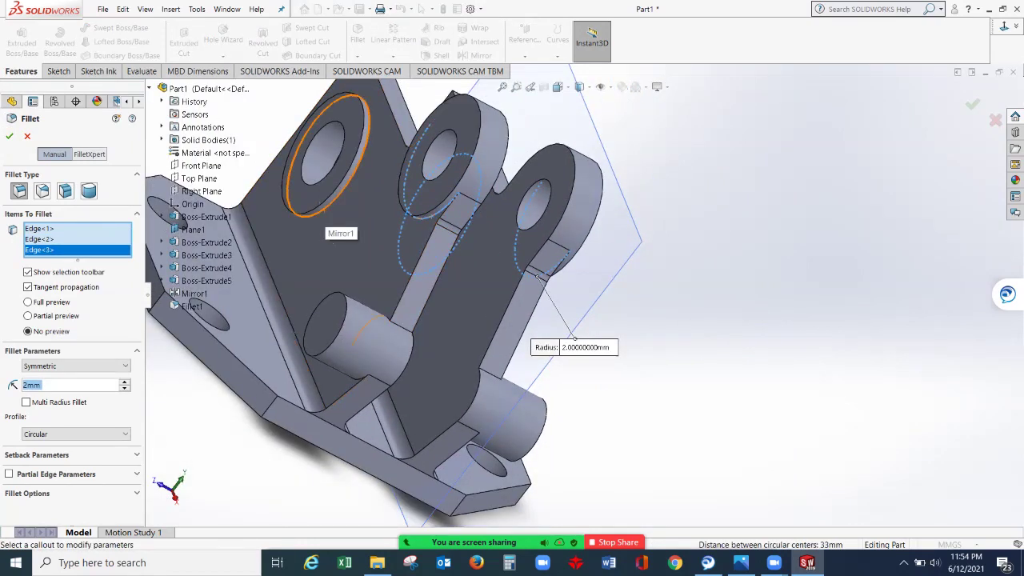
pyautogui.click(320, 209)
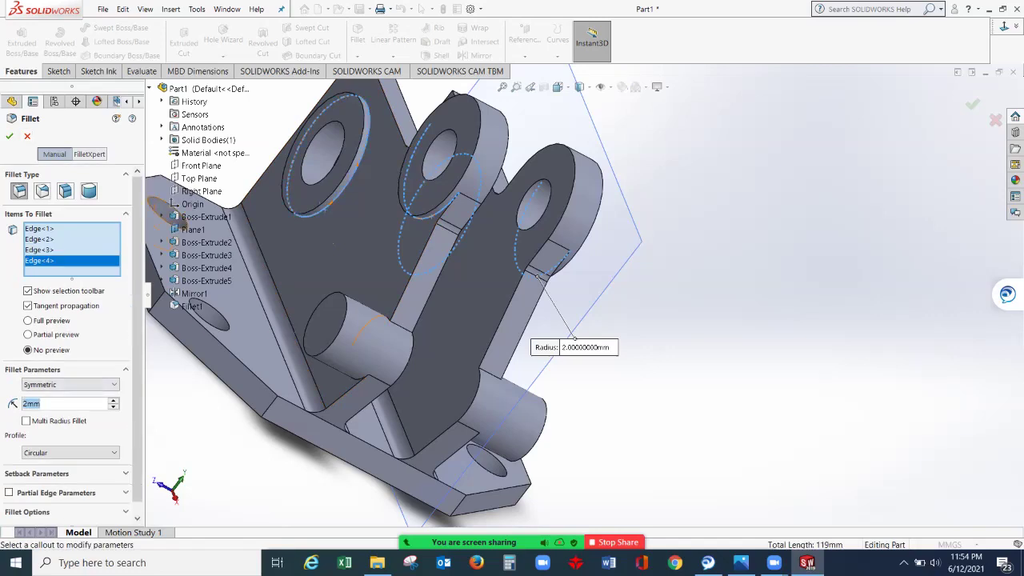
pyautogui.write('0.5')
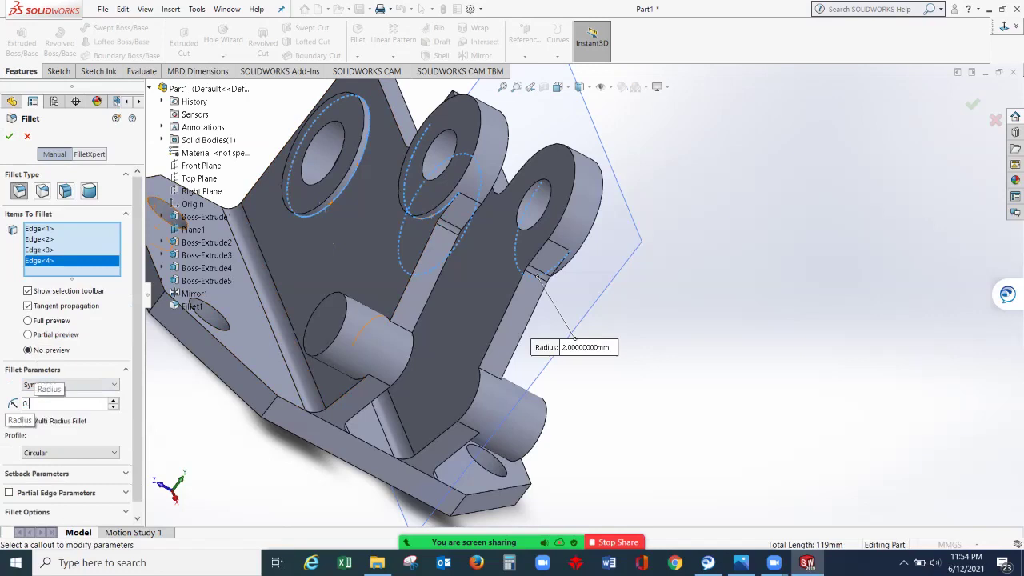
pyautogui.press('Return')
pyautogui.press('Return')
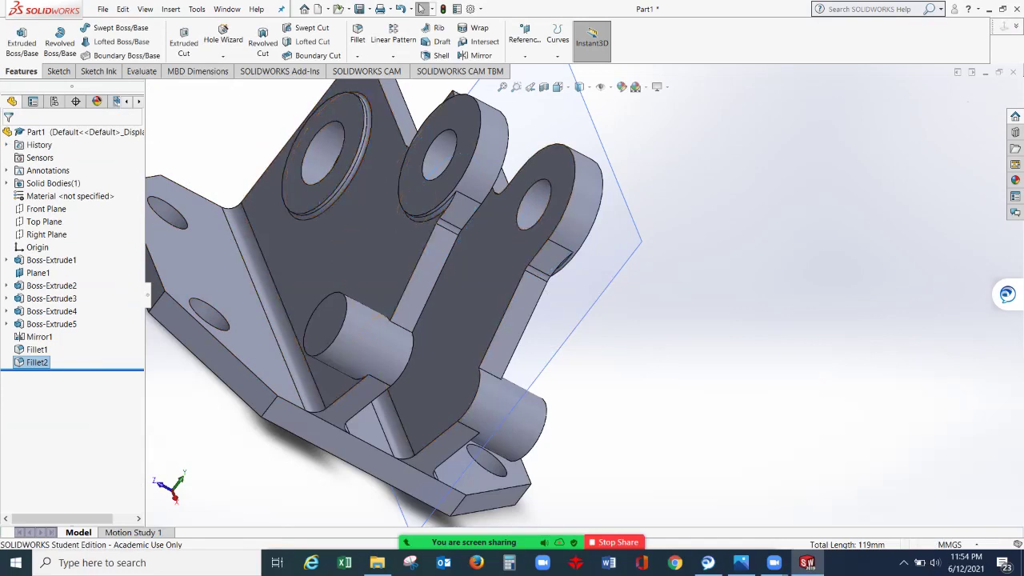
# - Fillet all eight vertical corner edges of the base plate with a 2 mm radius
pyautogui.scroll(2, 582, 297)
pyautogui.moveTo(582, 298); pyautogui.dragTo(428, 275, button='middle')
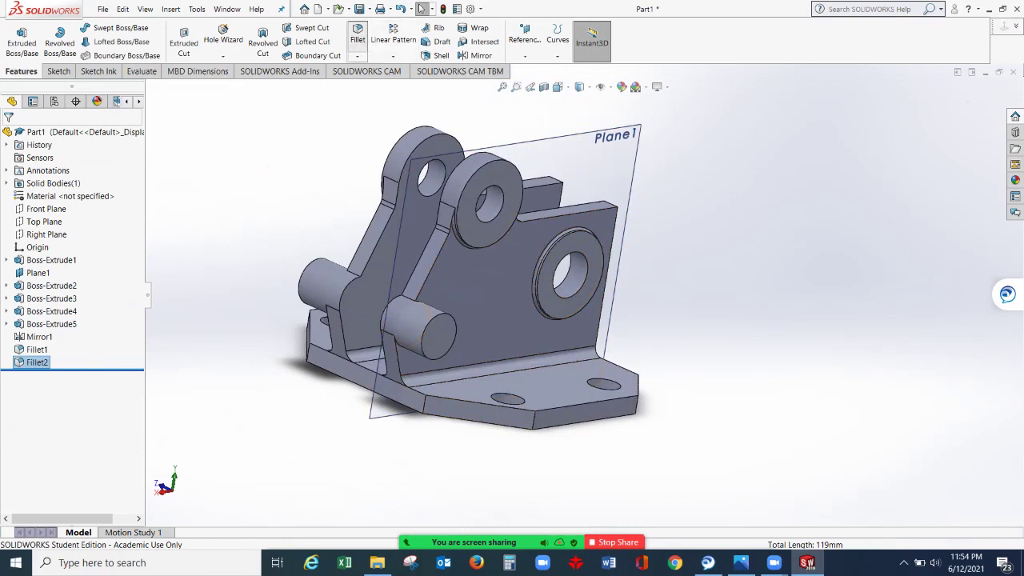
pyautogui.click(357, 34)
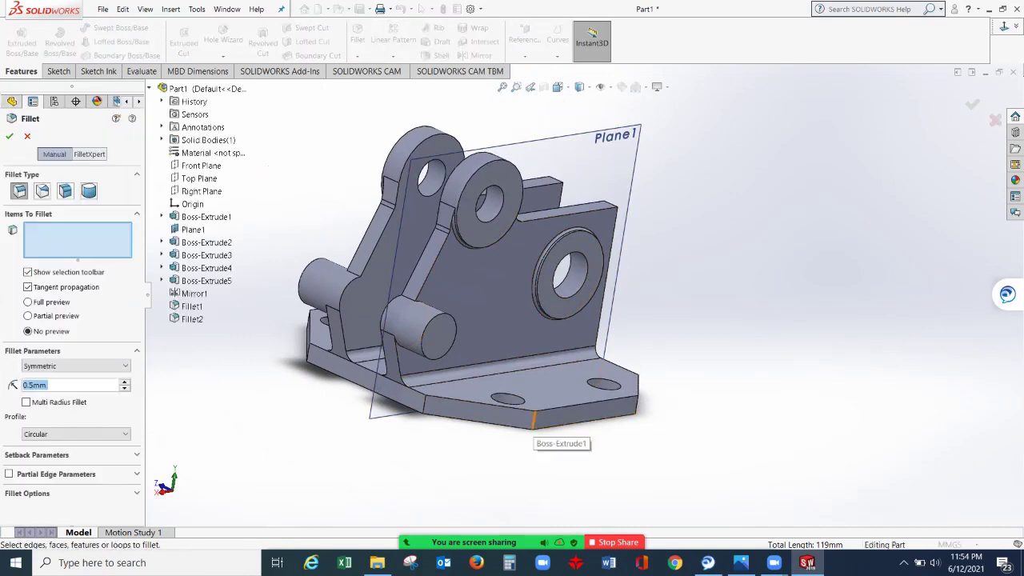
pyautogui.click(533, 417)
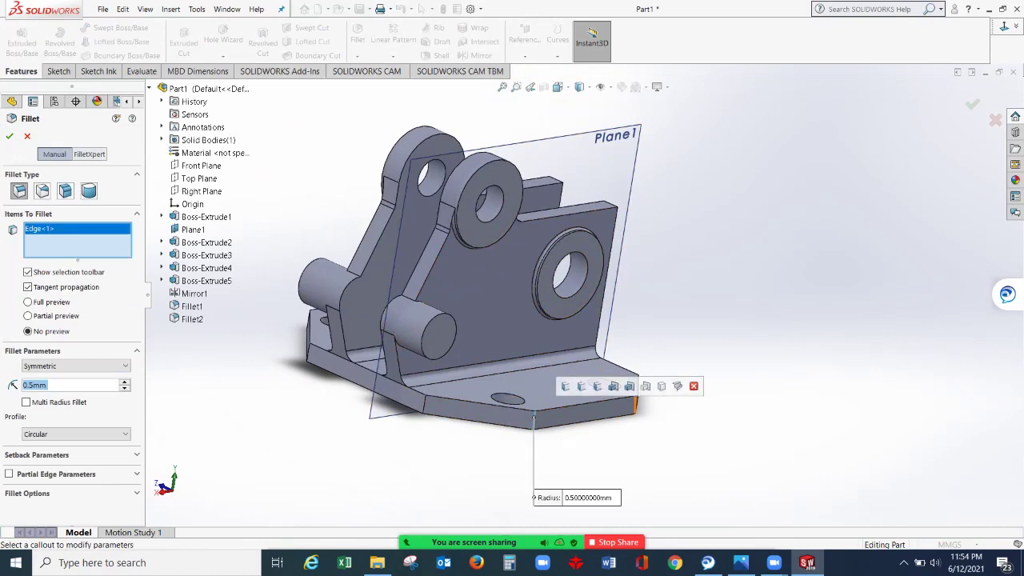
pyautogui.click(636, 406)
pyautogui.moveTo(532, 300); pyautogui.dragTo(429, 325, button='middle')
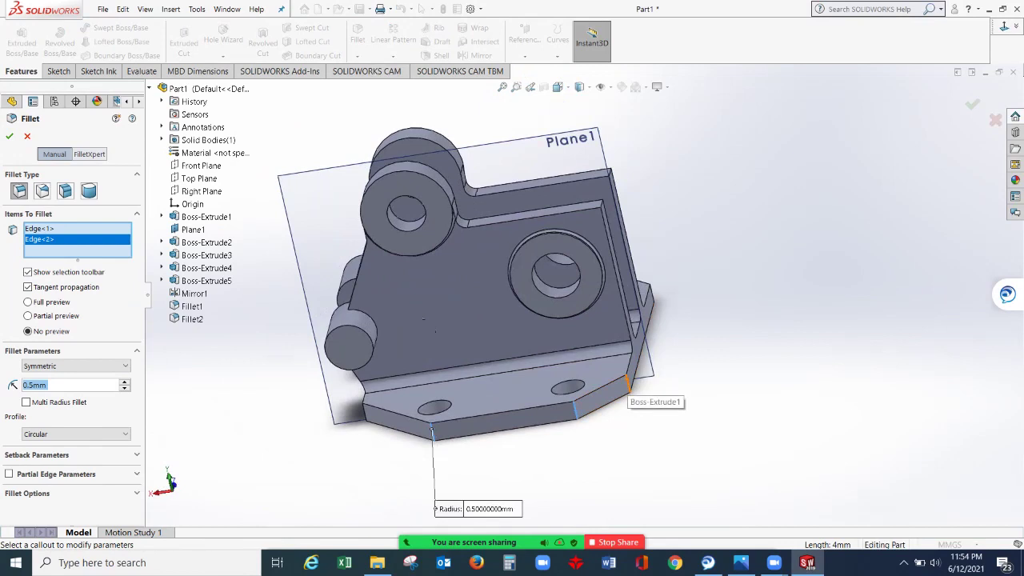
pyautogui.click(623, 386)
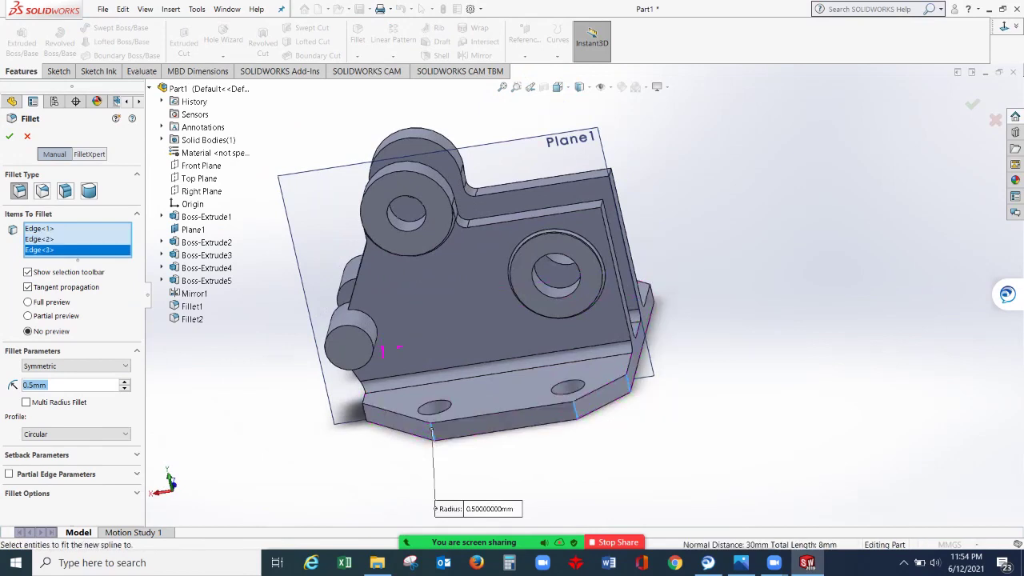
pyautogui.moveTo(389, 350); pyautogui.dragTo(345, 308, button='middle')
pyautogui.click(677, 287)
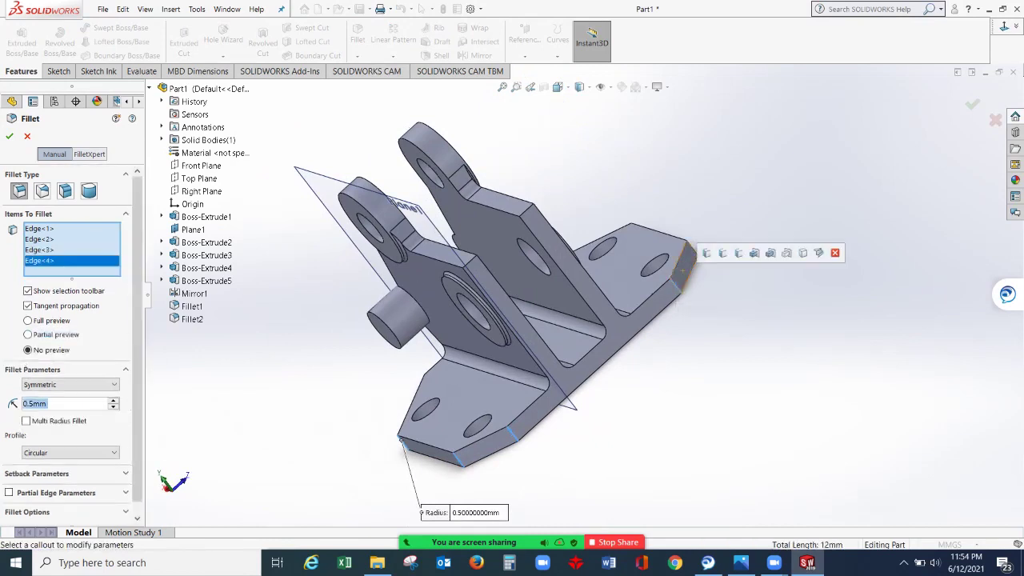
pyautogui.click(690, 244)
pyautogui.moveTo(690, 244); pyautogui.dragTo(483, 374, button='middle')
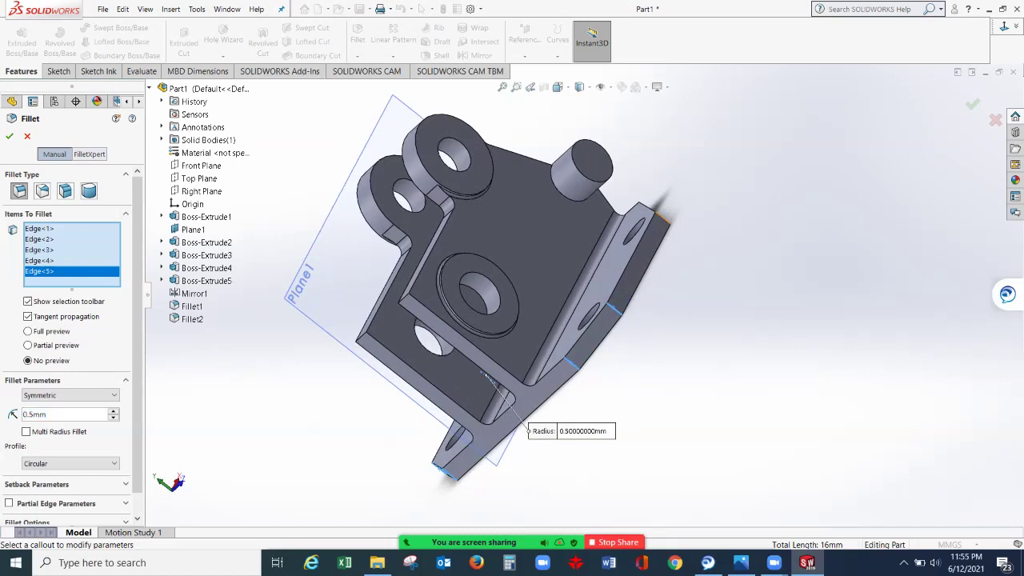
pyautogui.click(666, 218)
pyautogui.moveTo(666, 218); pyautogui.dragTo(608, 256, button='middle')
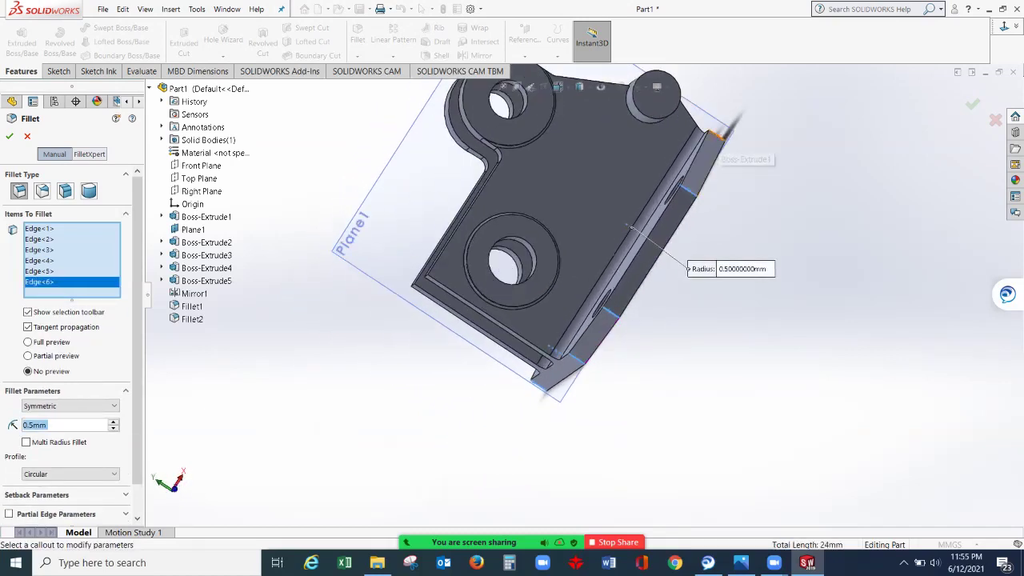
pyautogui.click(719, 136)
pyautogui.moveTo(719, 136); pyautogui.dragTo(584, 232, button='middle')
pyautogui.scroll(-5, 688, 144)
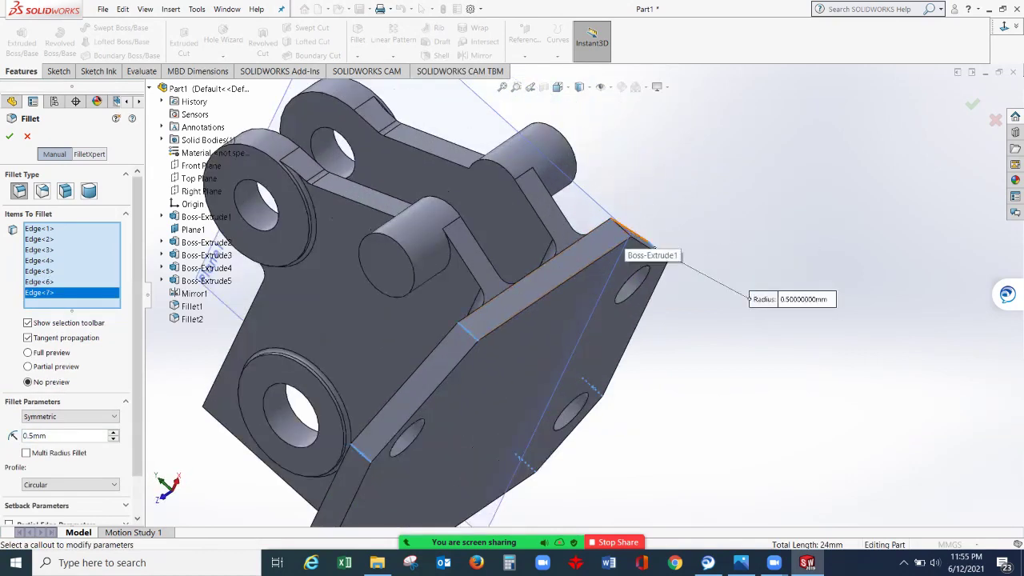
pyautogui.click(638, 237)
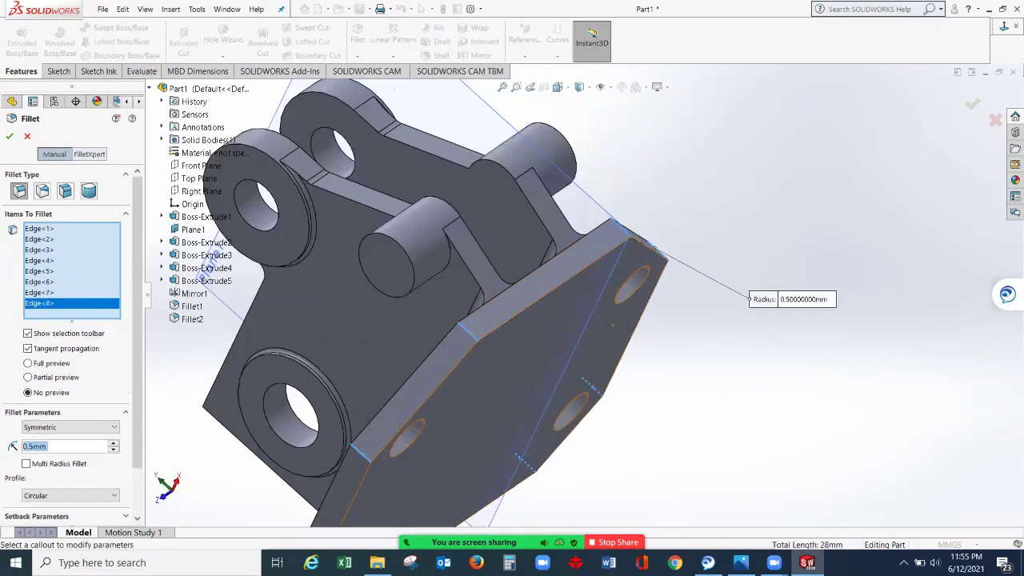
pyautogui.scroll(3, 624, 248)
pyautogui.hotkey('ctrl', '3')
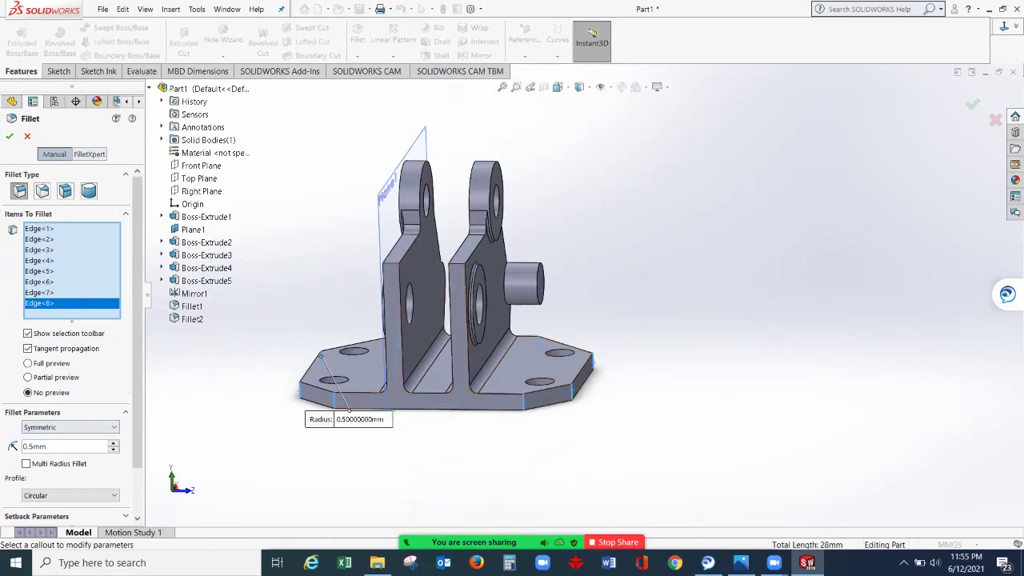
pyautogui.moveTo(50, 446); pyautogui.dragTo(21, 447)
pyautogui.write('2')
pyautogui.press('Return')
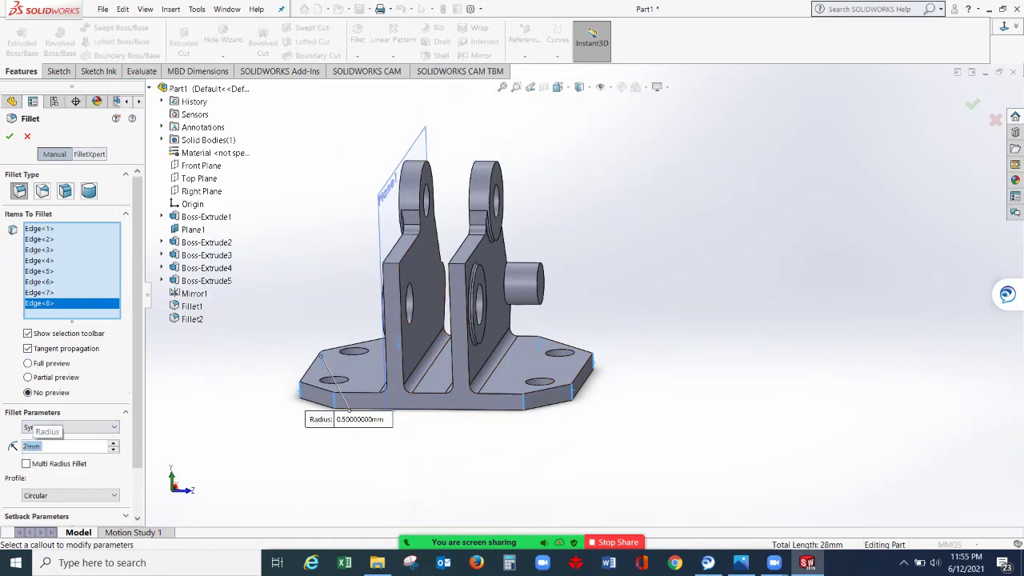
pyautogui.click(10, 136)
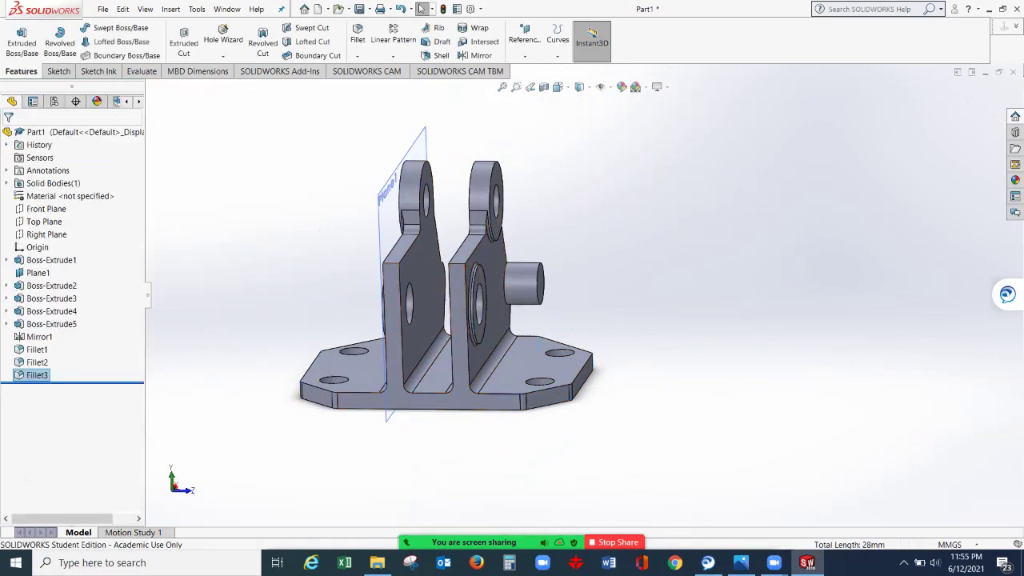
pyautogui.press('Escape')
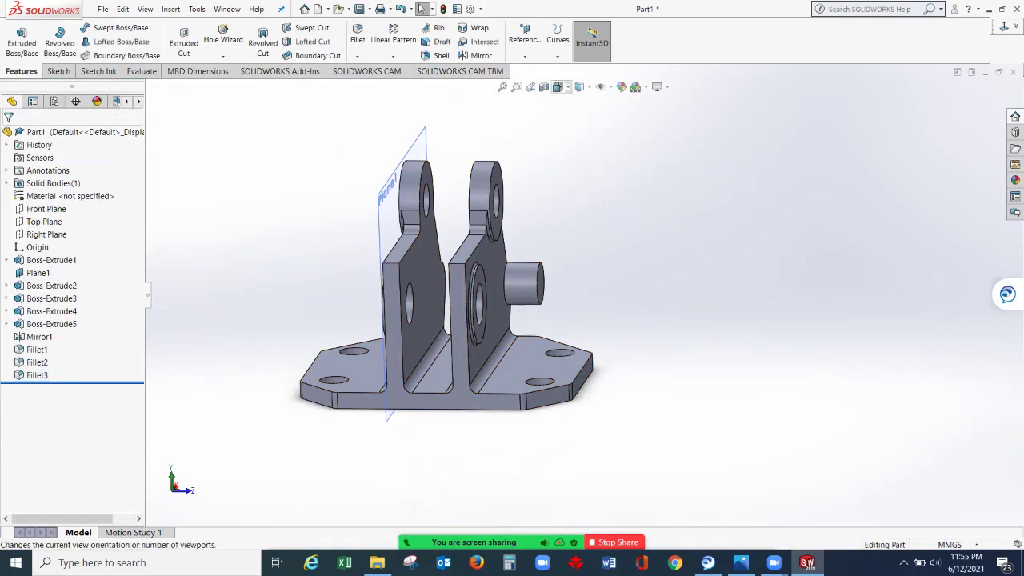
# - Show the part in the isometric view and assign Cast Carbon Steel from the Steel category as its material
pyautogui.click(558, 86)
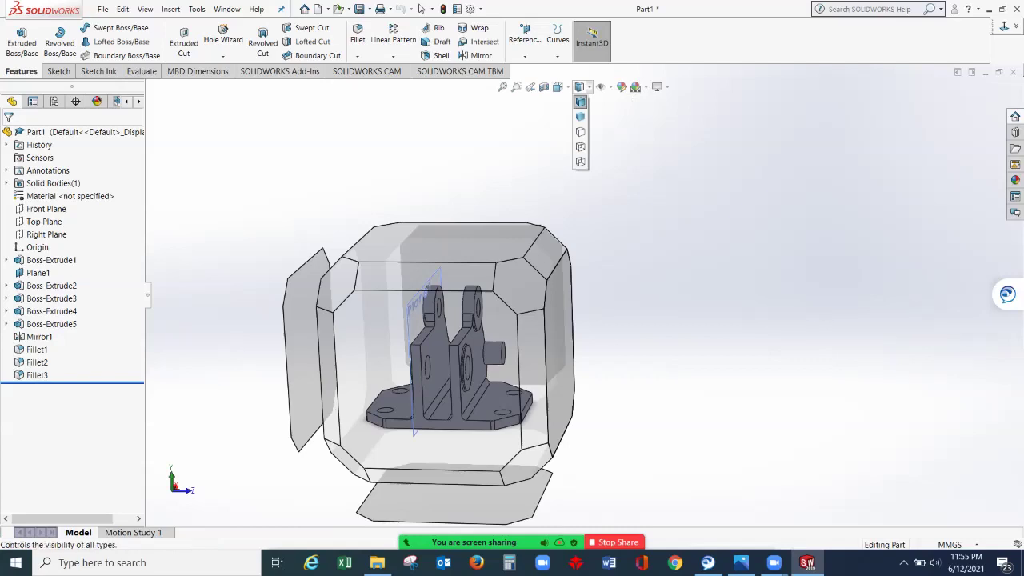
pyautogui.click(557, 86)
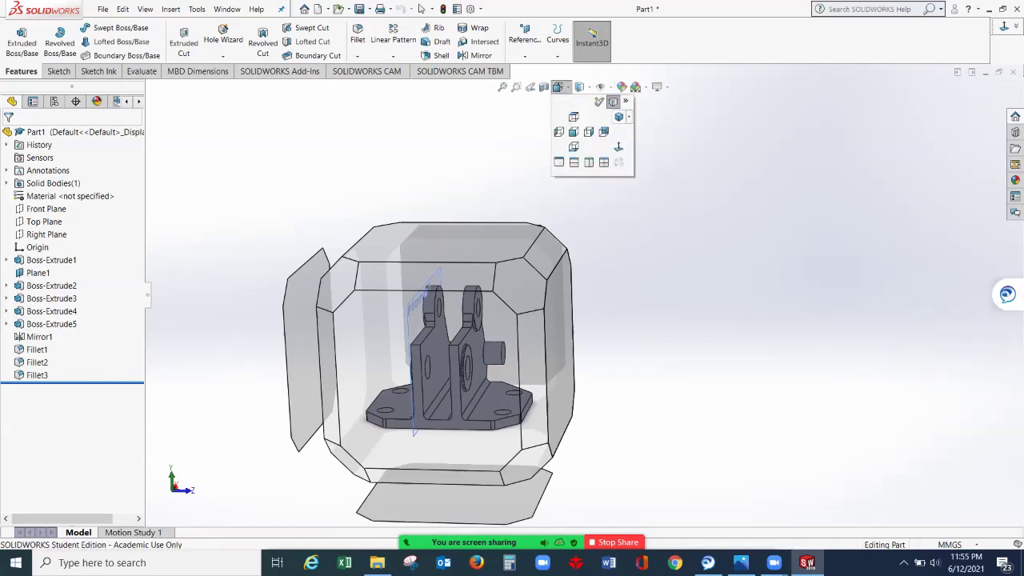
pyautogui.click(618, 116)
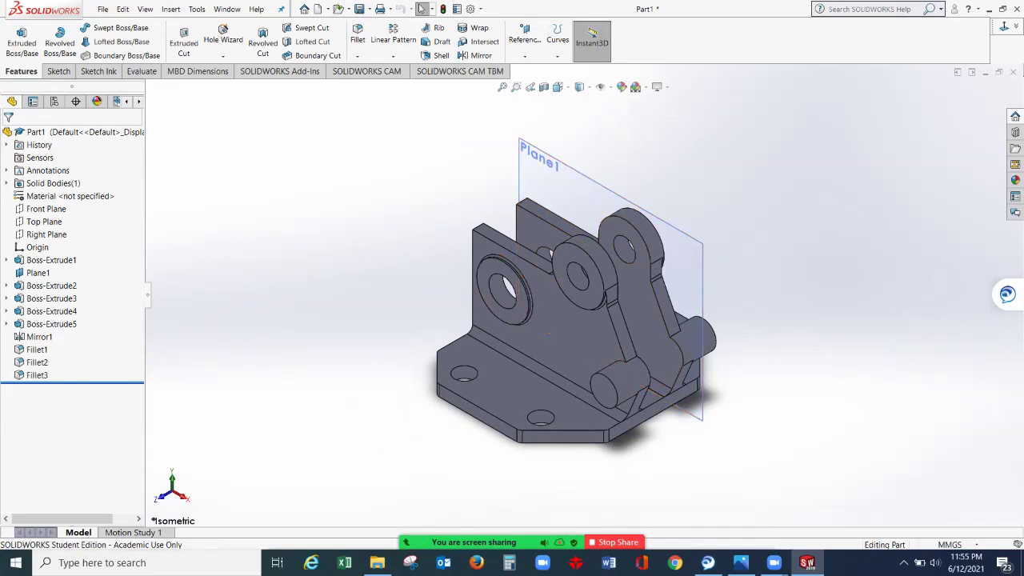
pyautogui.click(70, 196)
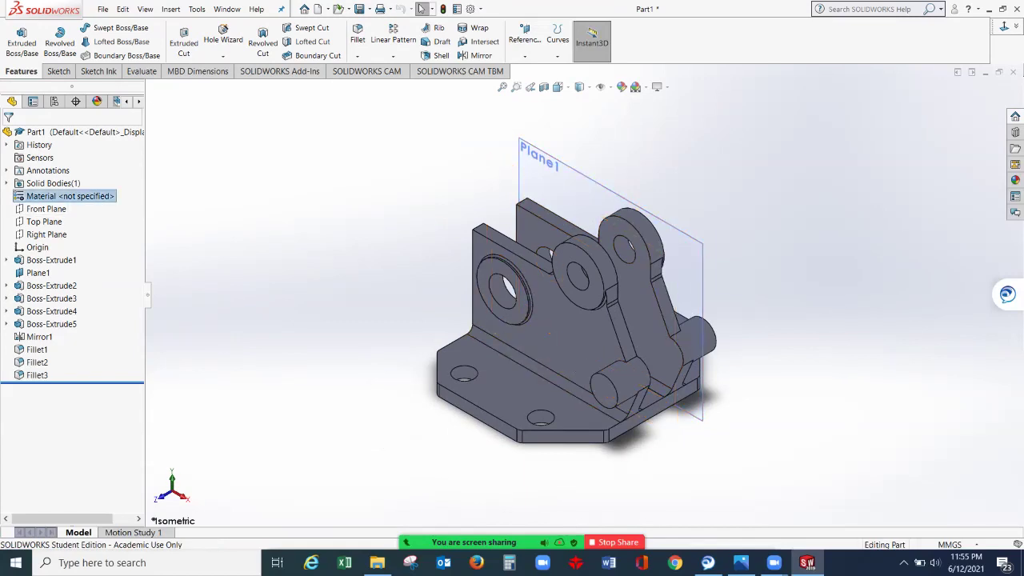
pyautogui.rightClick(60, 197)
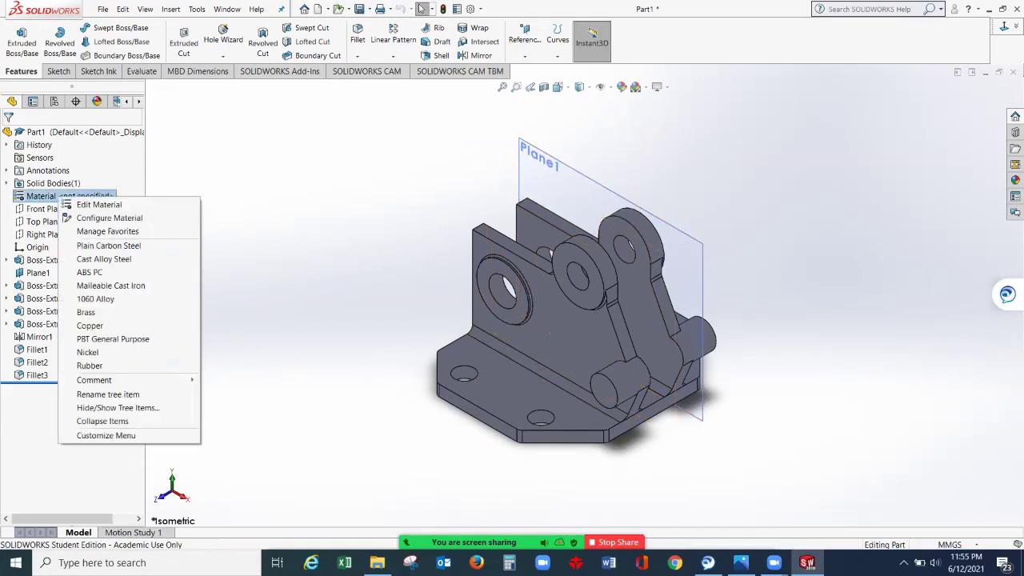
pyautogui.click(88, 205)
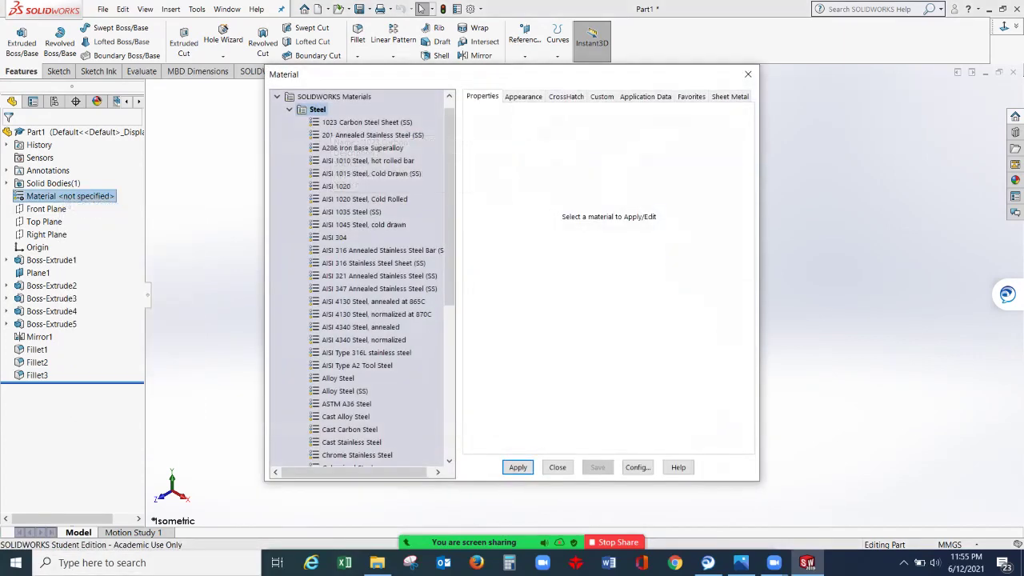
pyautogui.moveTo(450, 158); pyautogui.dragTo(449, 232)
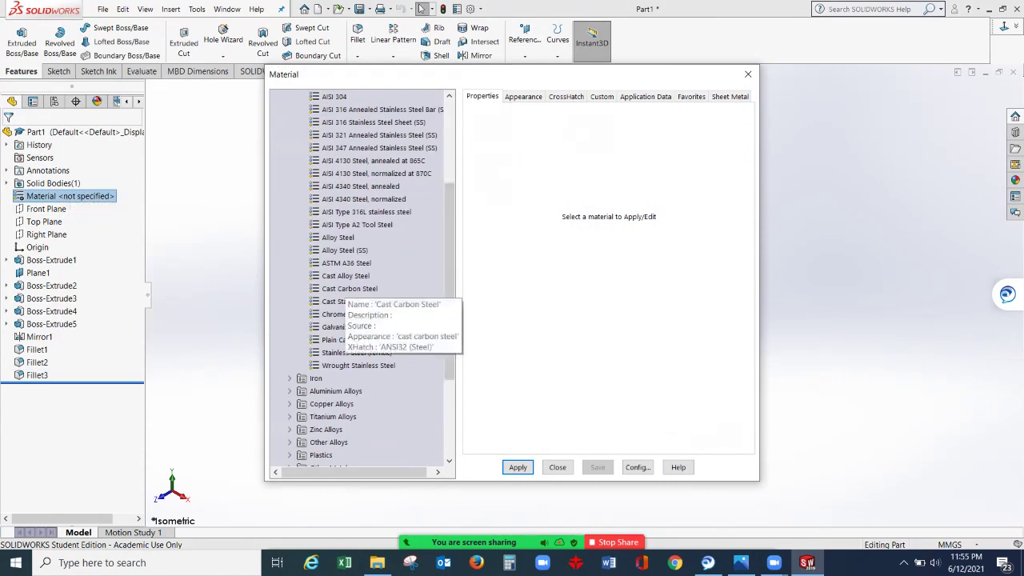
pyautogui.click(350, 288)
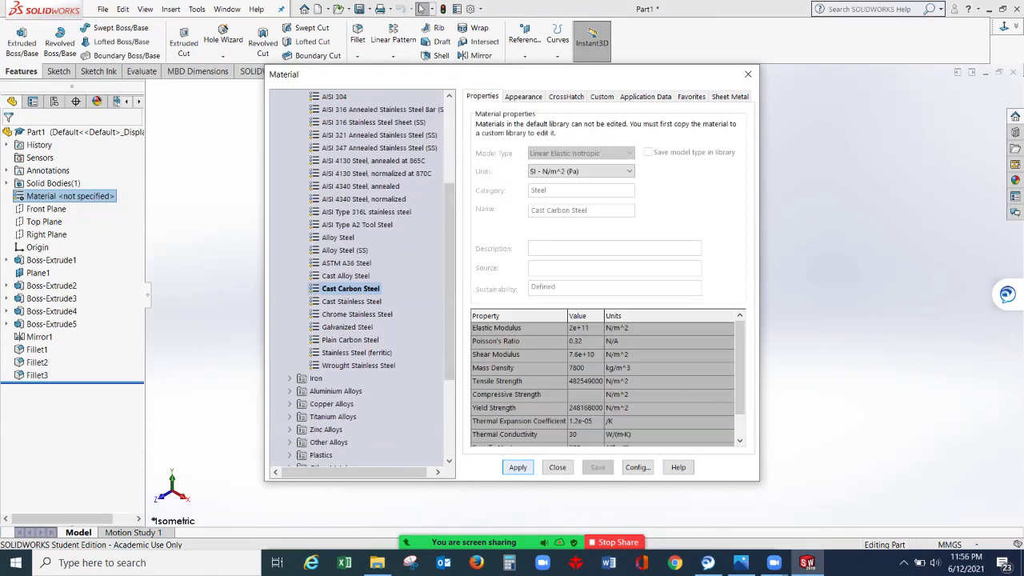
pyautogui.click(518, 467)
pyautogui.click(558, 467)
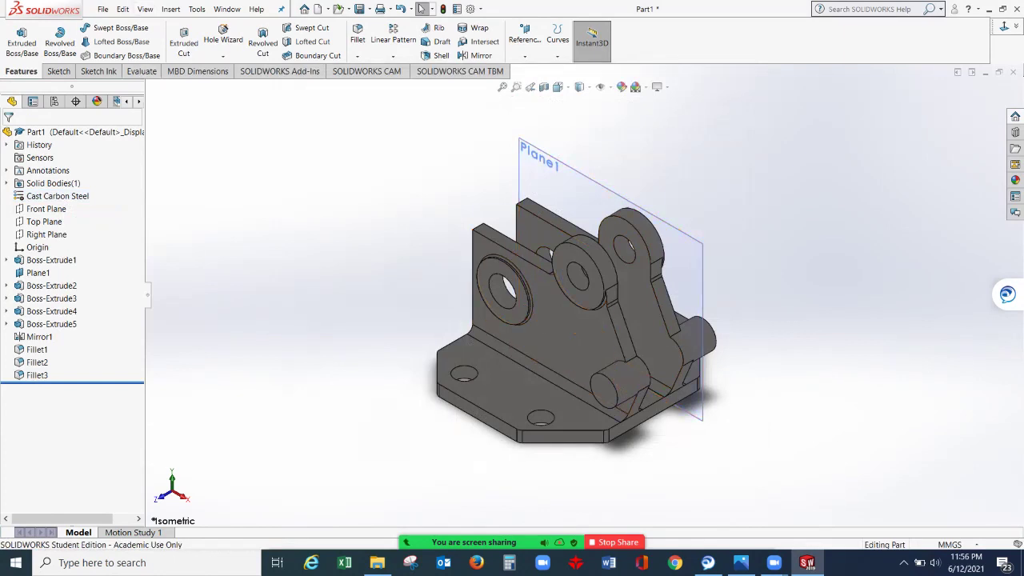
# - Evaluate the part's mass properties using custom unit settings with 2 decimal places, keeping millimeters and grams
pyautogui.click(141, 71)
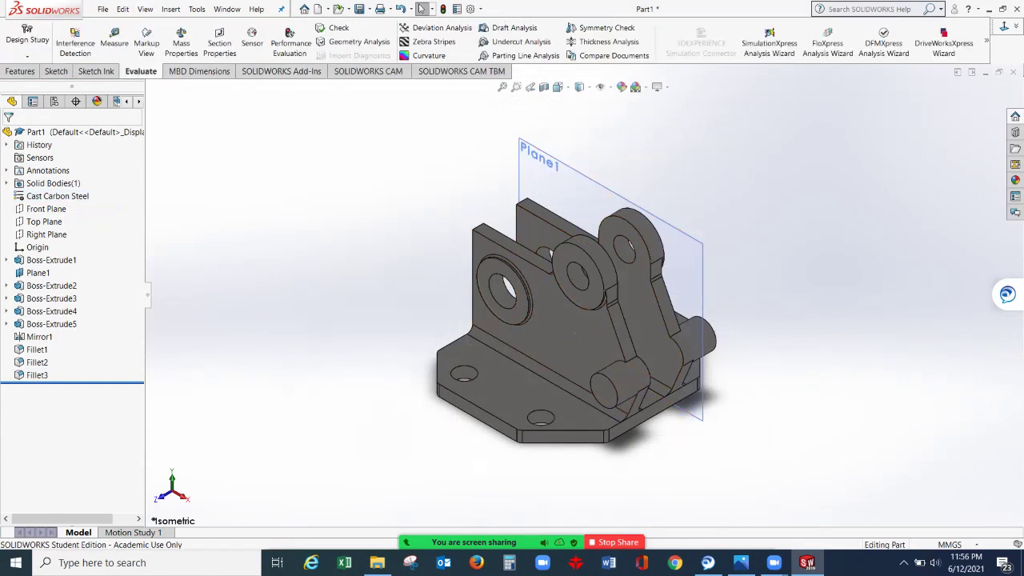
pyautogui.click(181, 44)
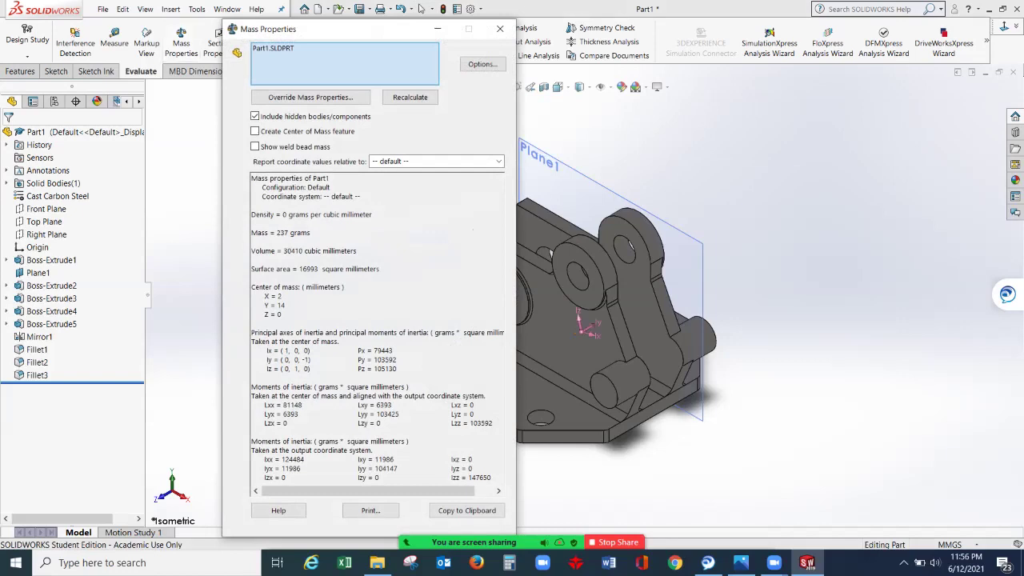
pyautogui.click(483, 64)
pyautogui.click(393, 155)
pyautogui.click(514, 183)
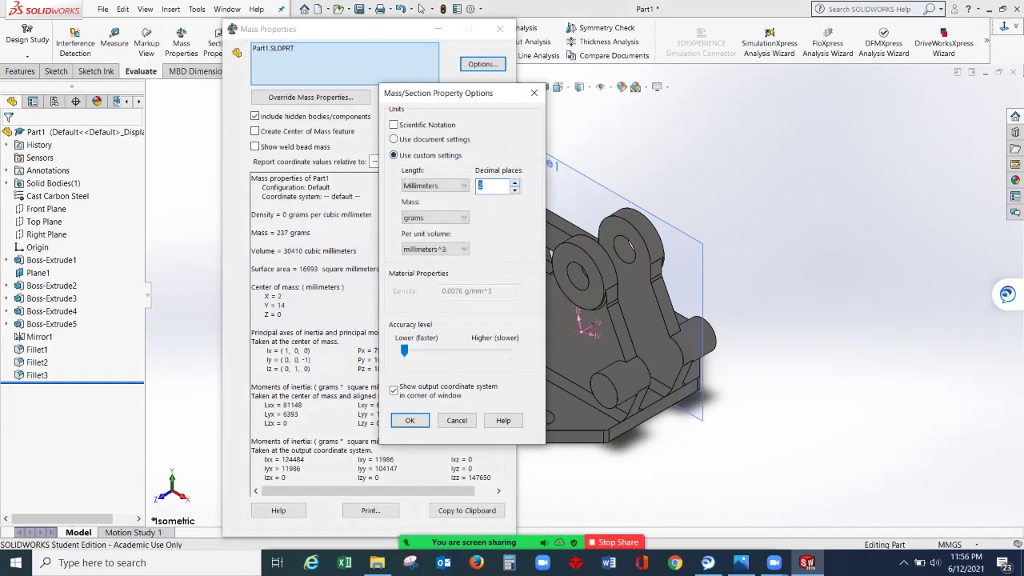
pyautogui.click(409, 420)
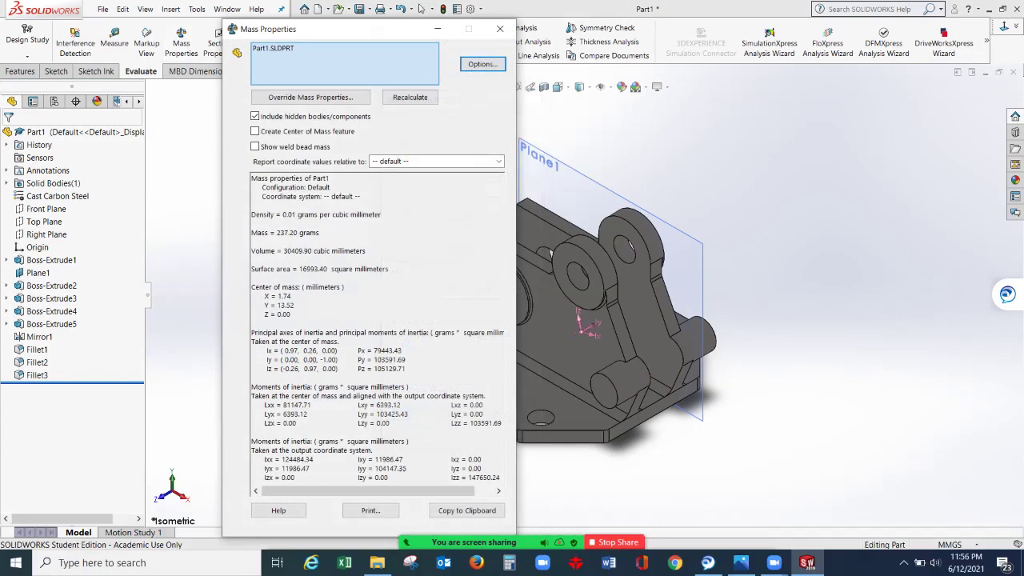
pyautogui.click(500, 29)
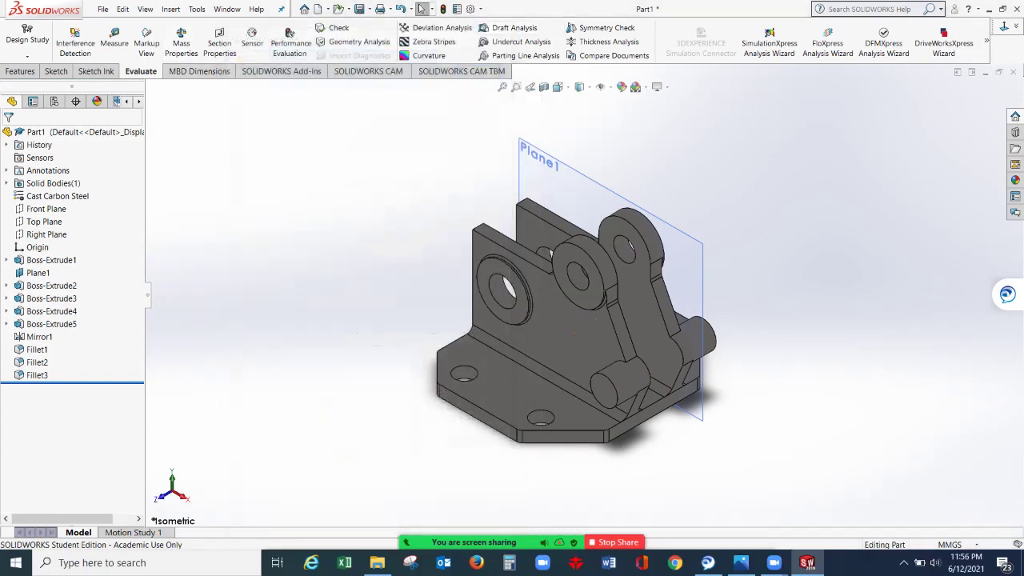
pyautogui.moveTo(528, 320); pyautogui.dragTo(601, 355, button='middle')
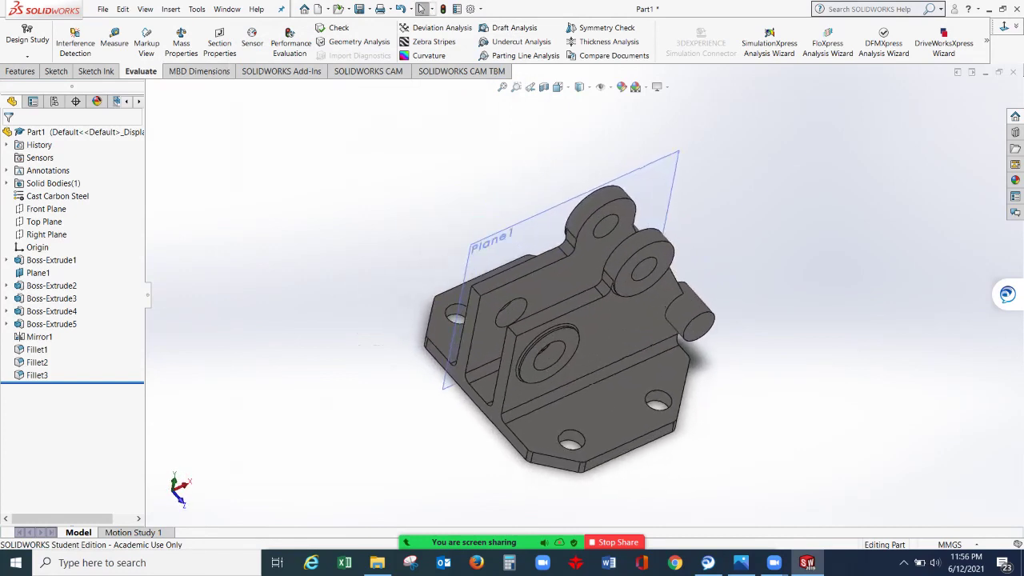
pyautogui.scroll(-2, 678, 321)
pyautogui.scroll(2, 663, 342)
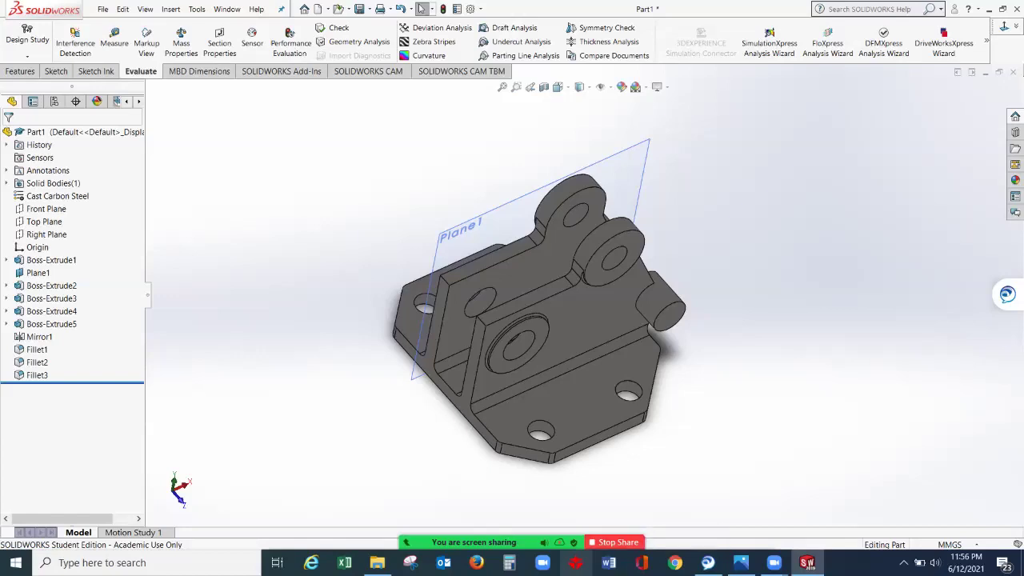
pyautogui.click(756, 531)
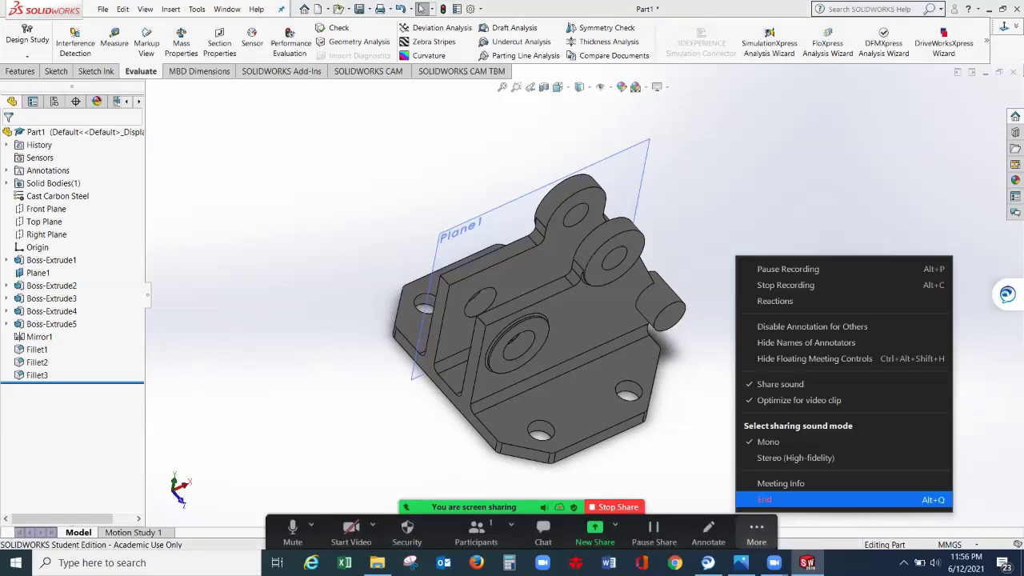